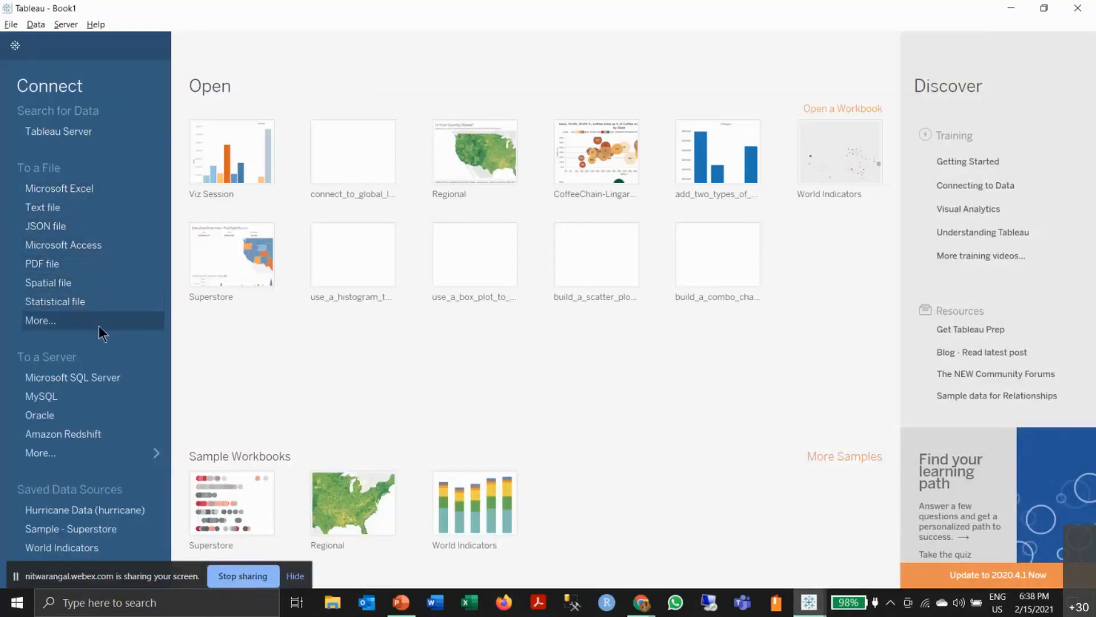
- Look through the full list of available server connectors and return to the start page
click(122, 450)
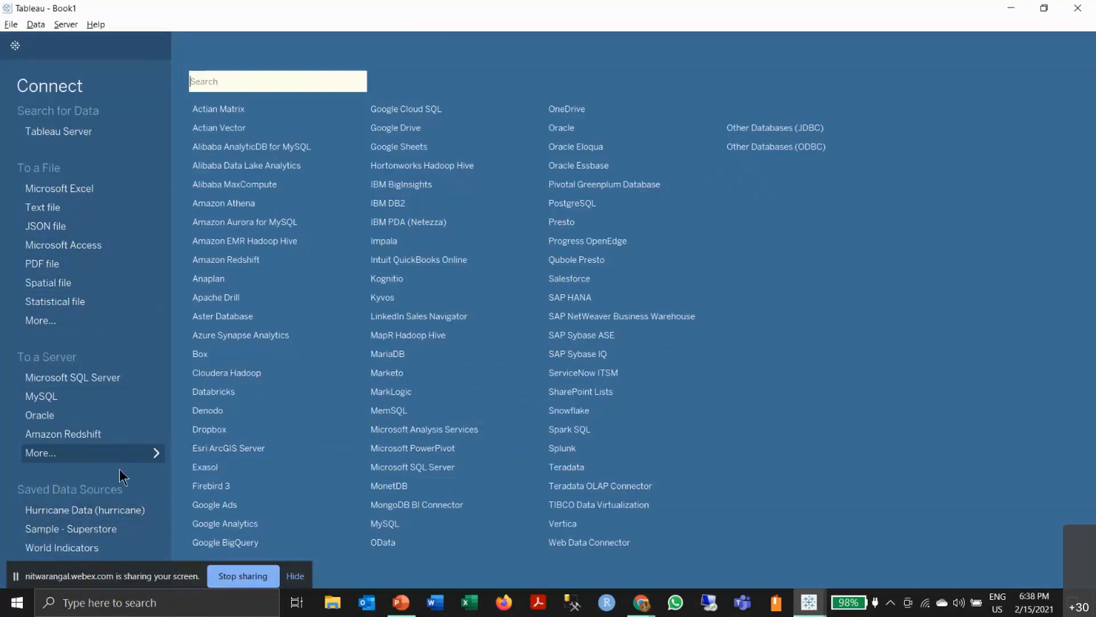
click(106, 452)
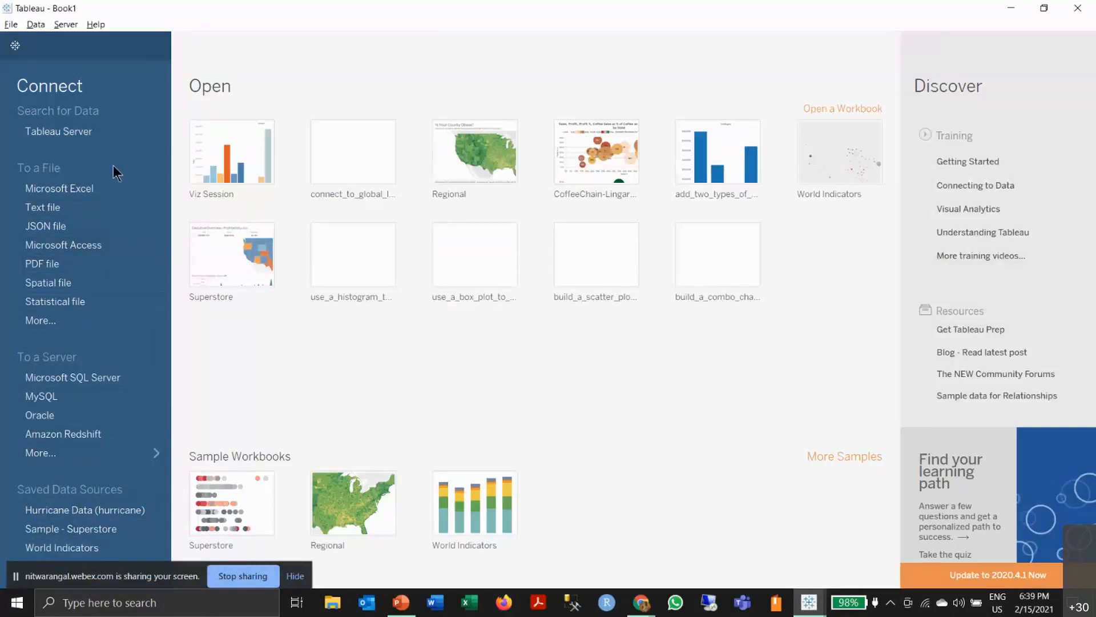
- Connect to the Sample - Superstore.xls Excel workbook and add its Orders sheet to the data source
click(78, 188)
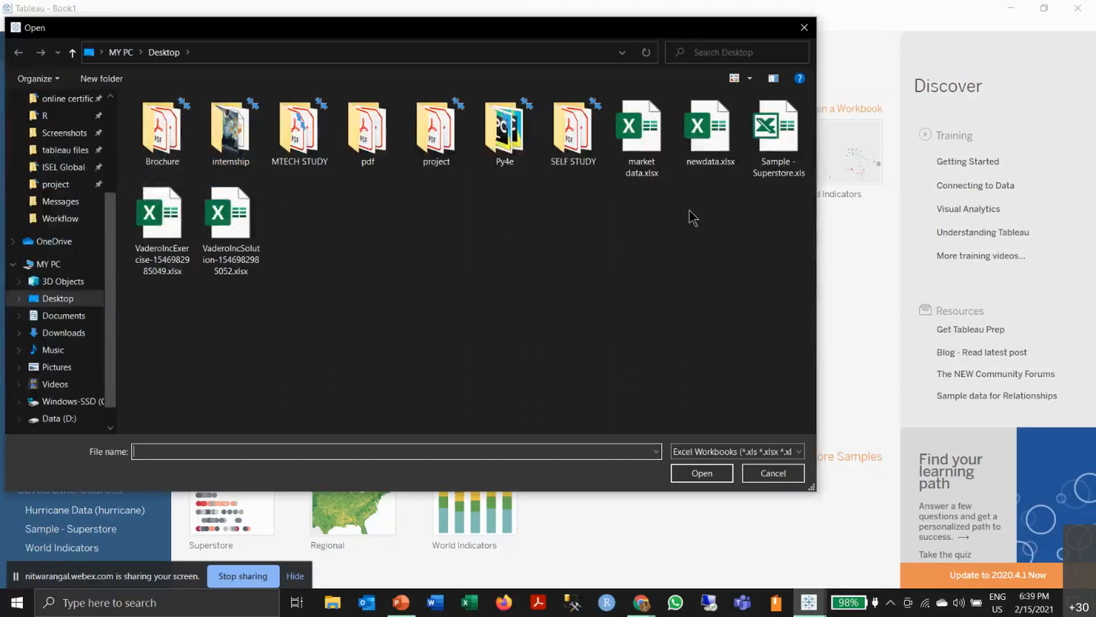
click(773, 145)
click(702, 473)
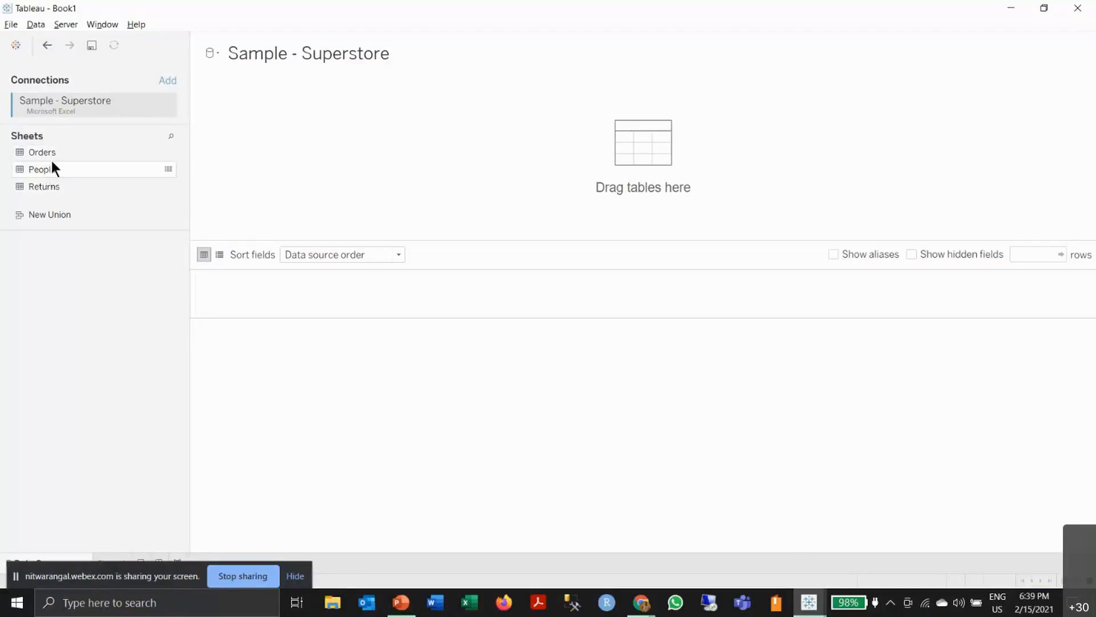
drag(36, 150, 276, 141)
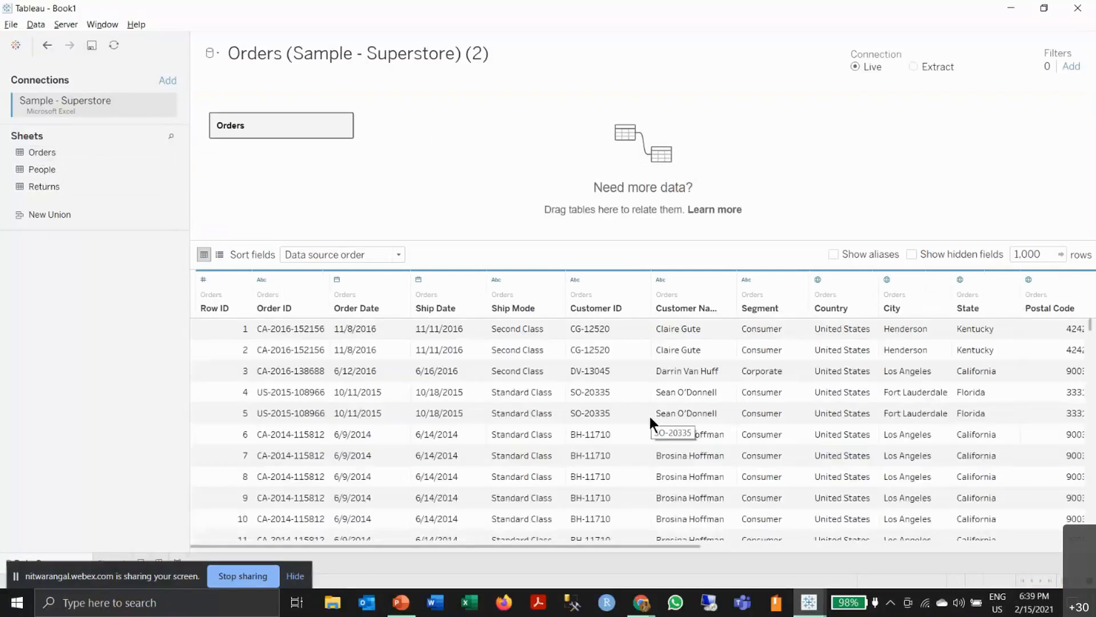
- Examine the rows, columns and field data types of the Orders table across its full width
scroll(648, 413, down, 20)
scroll(650, 417, up, 20)
scroll(649, 413, right, 10)
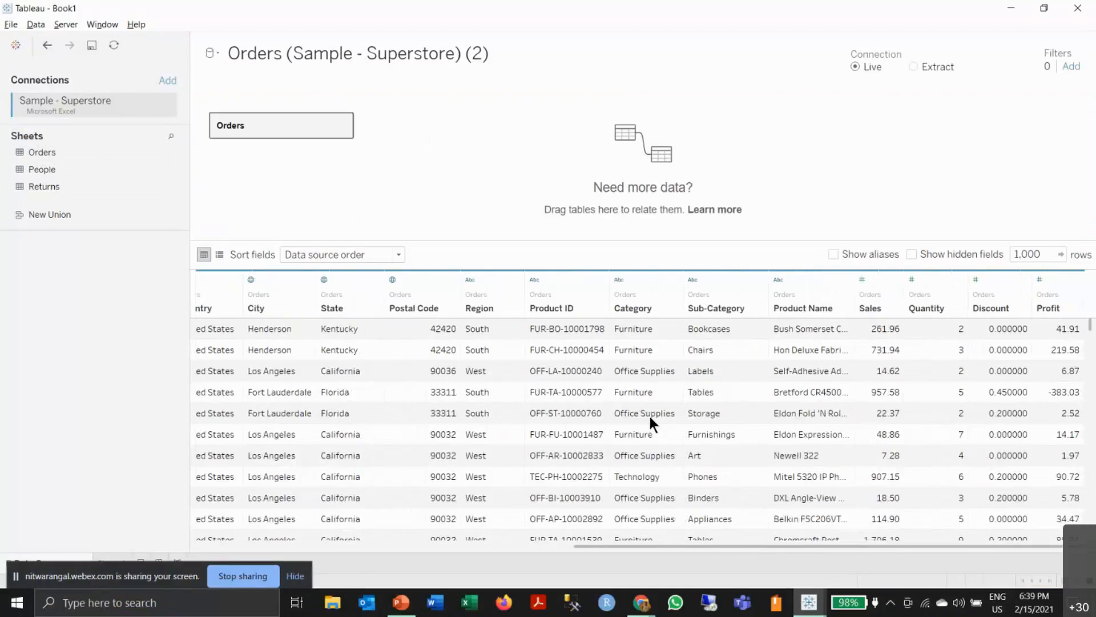
scroll(650, 417, left, 10)
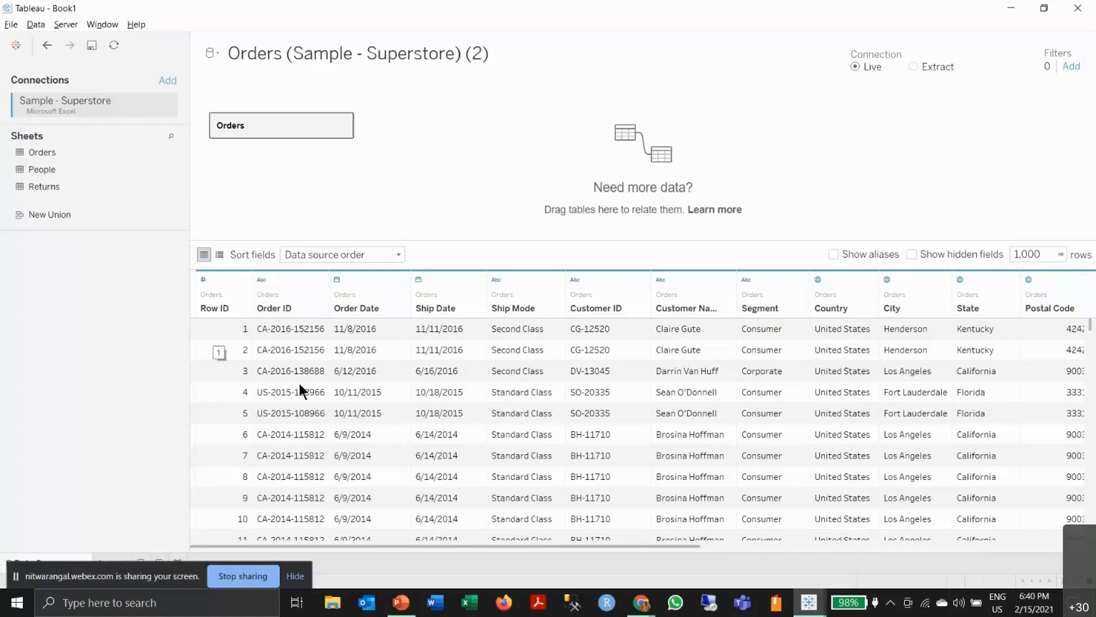
scroll(656, 422, right, 5)
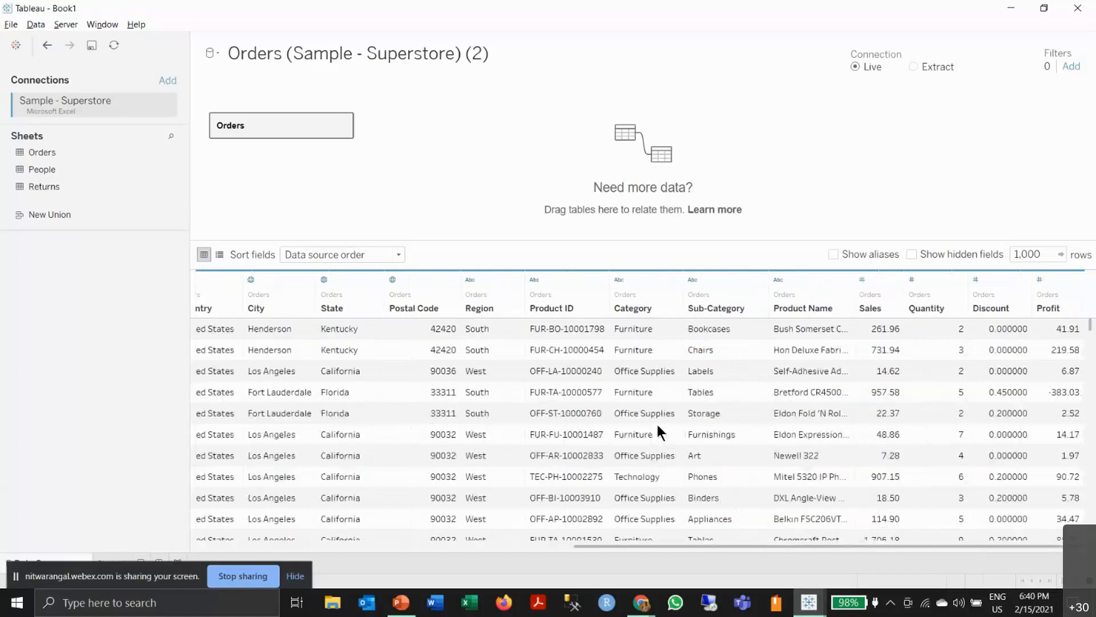
scroll(658, 425, left, 5)
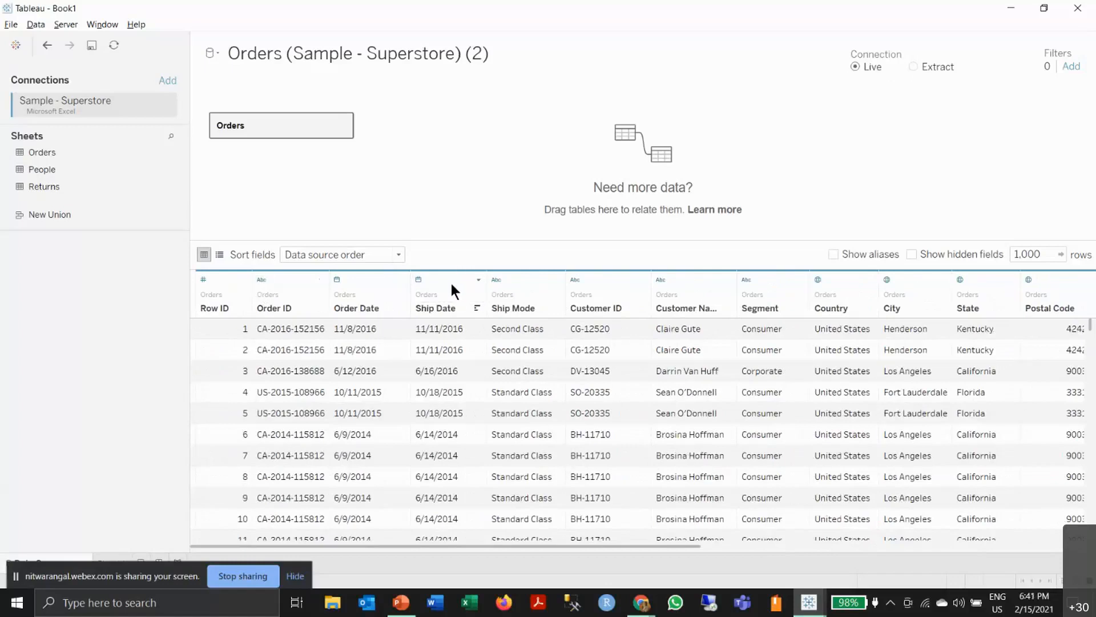
scroll(872, 455, right, 5)
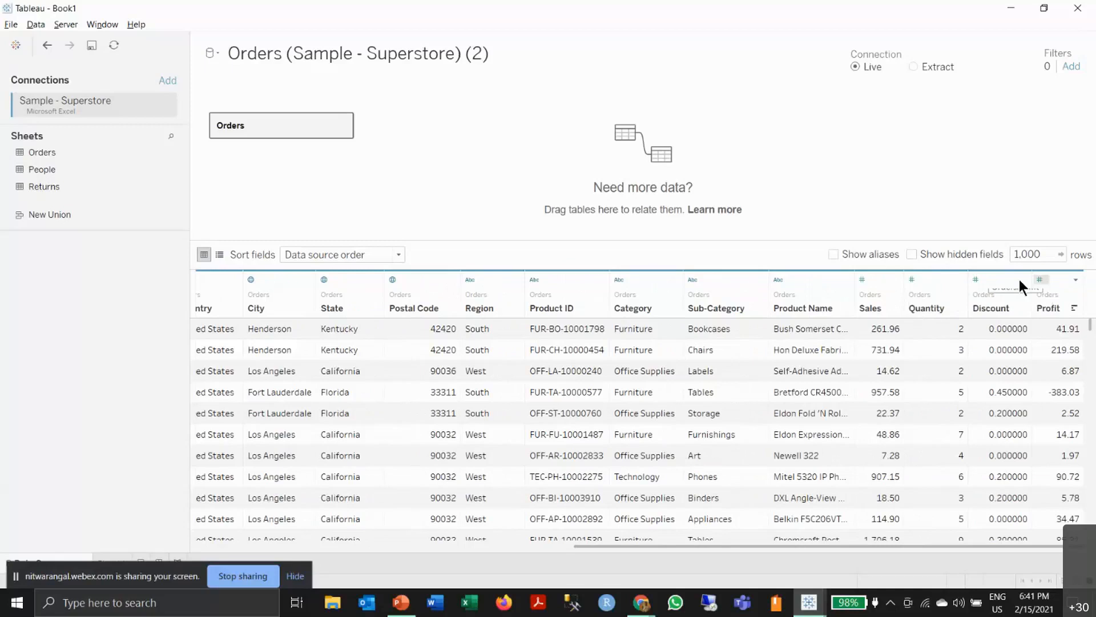
scroll(597, 438, left, 10)
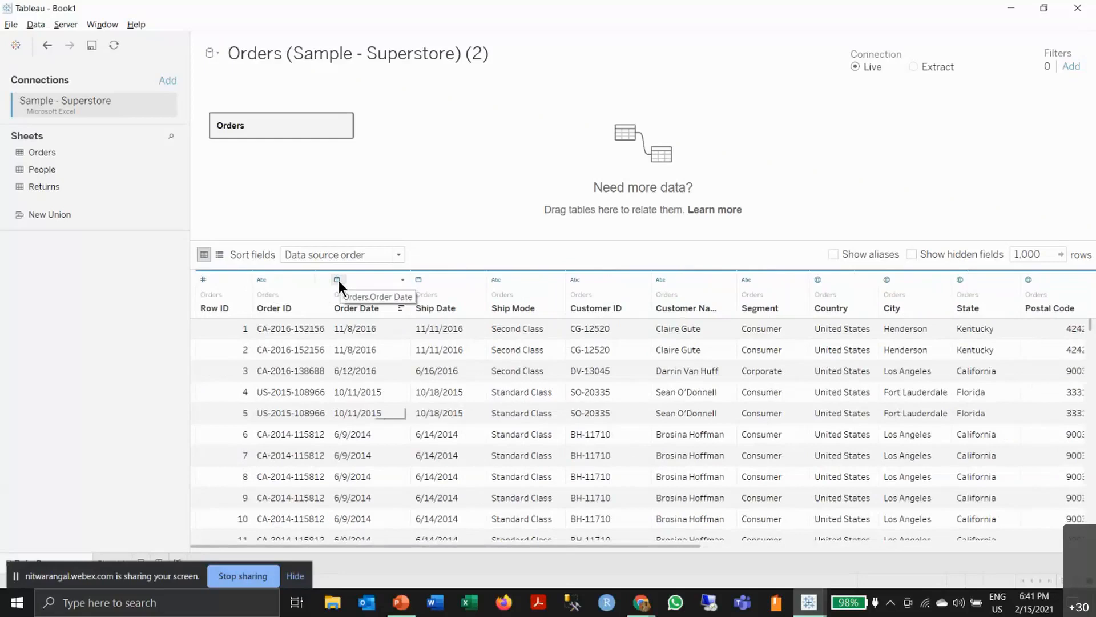
- Rename the Order ID column of the Orders table to ID
double_click(289, 309)
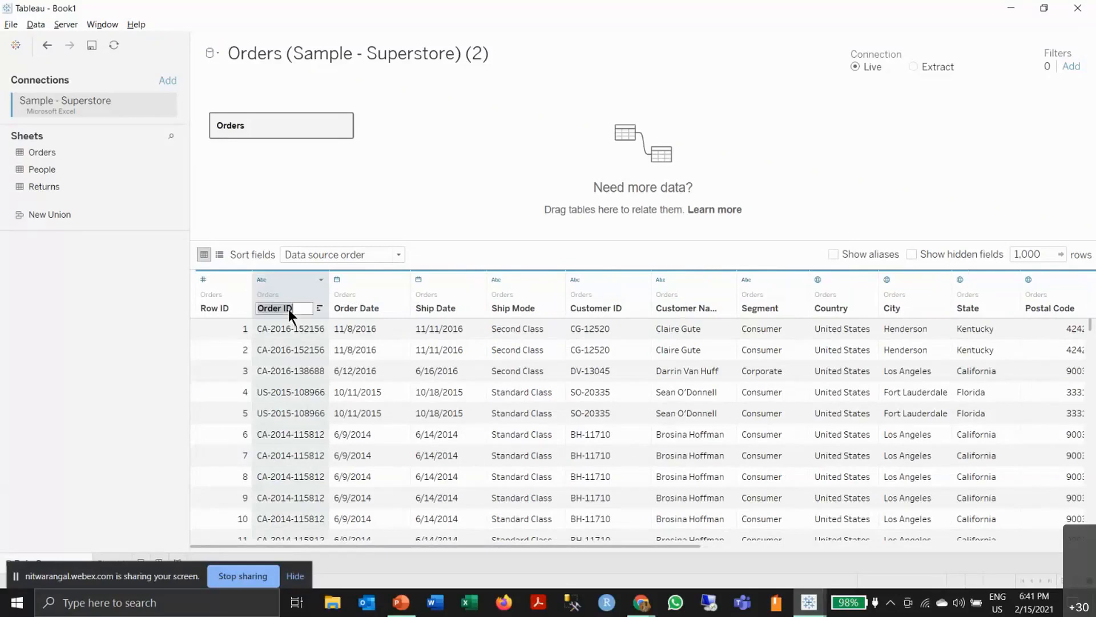
key(BackSpace)
text(ID)
key(Return)
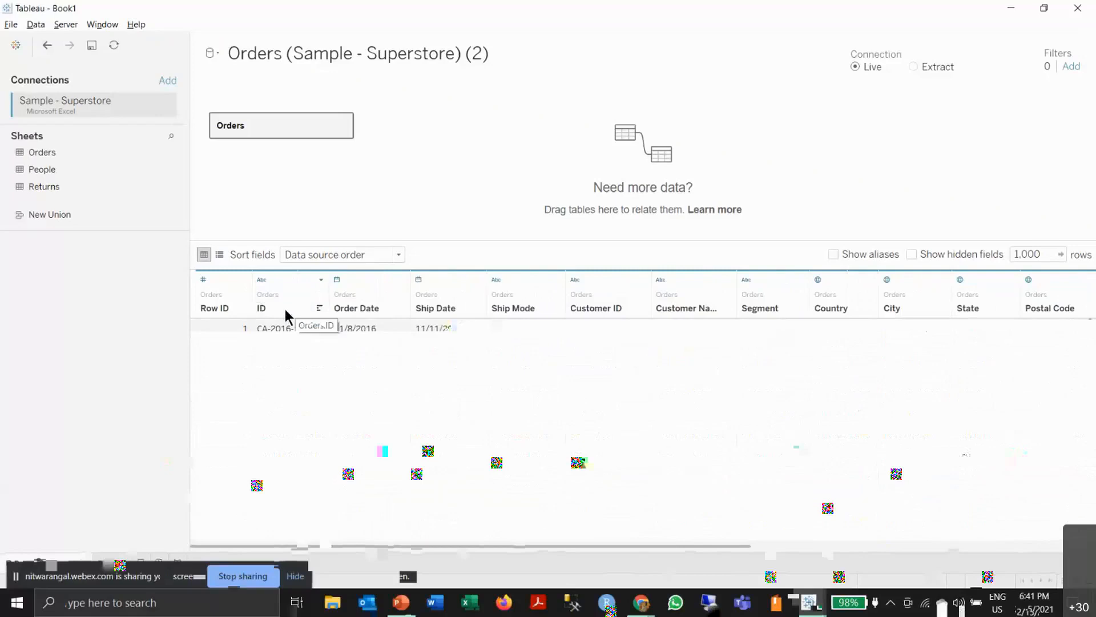
double_click(284, 309)
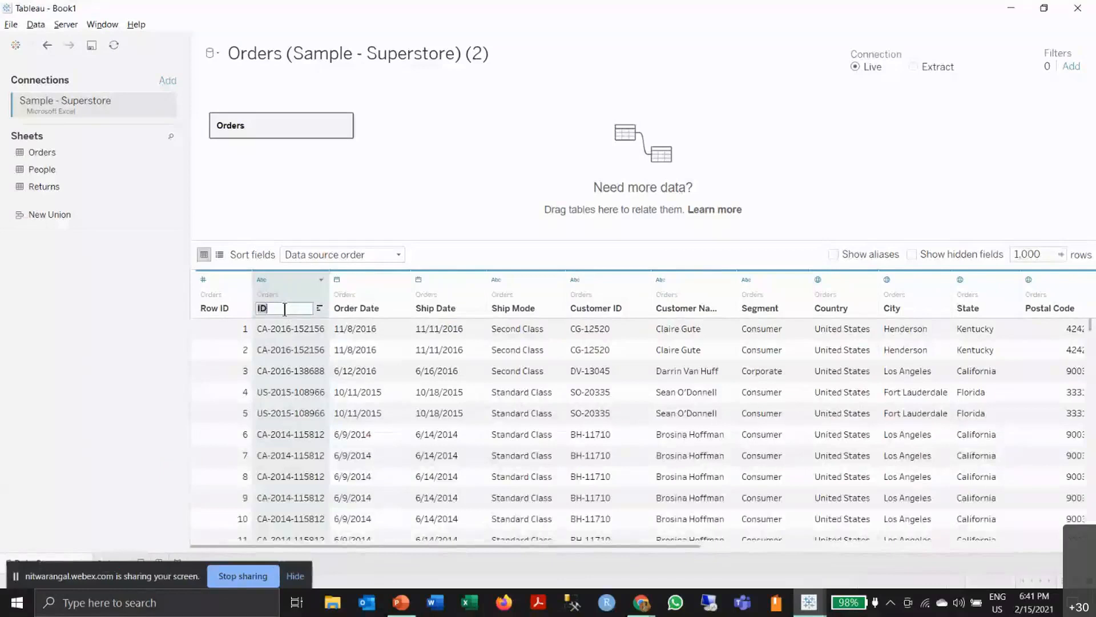
key(Escape)
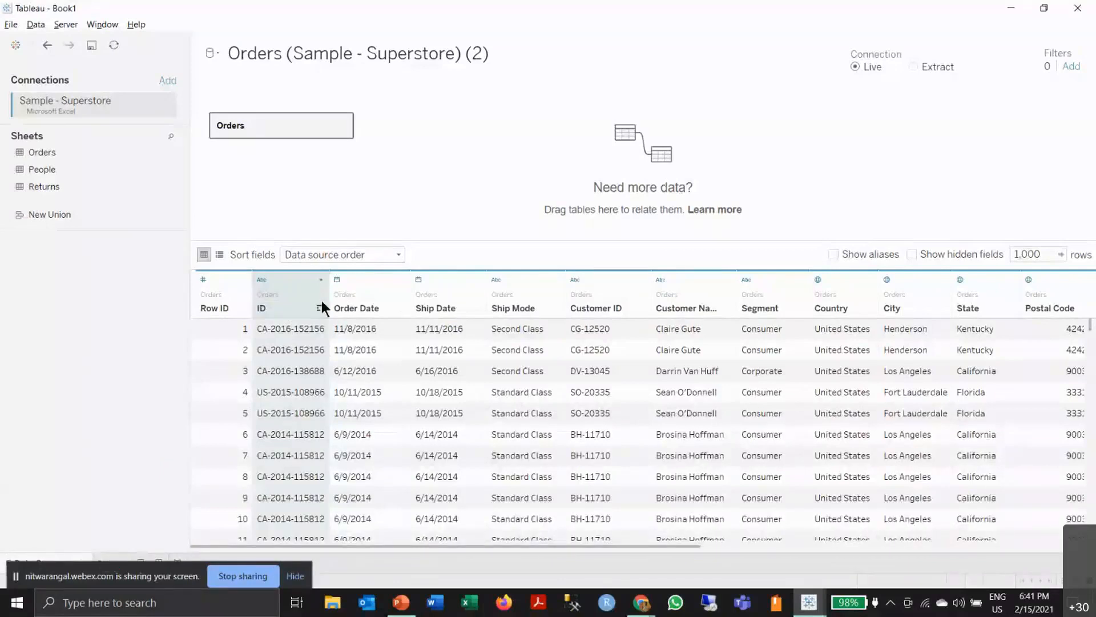
- Sort the Orders preview rows by ID in descending order, and re-sort them by Sales in descending order
click(319, 308)
click(320, 308)
scroll(602, 380, right, 10)
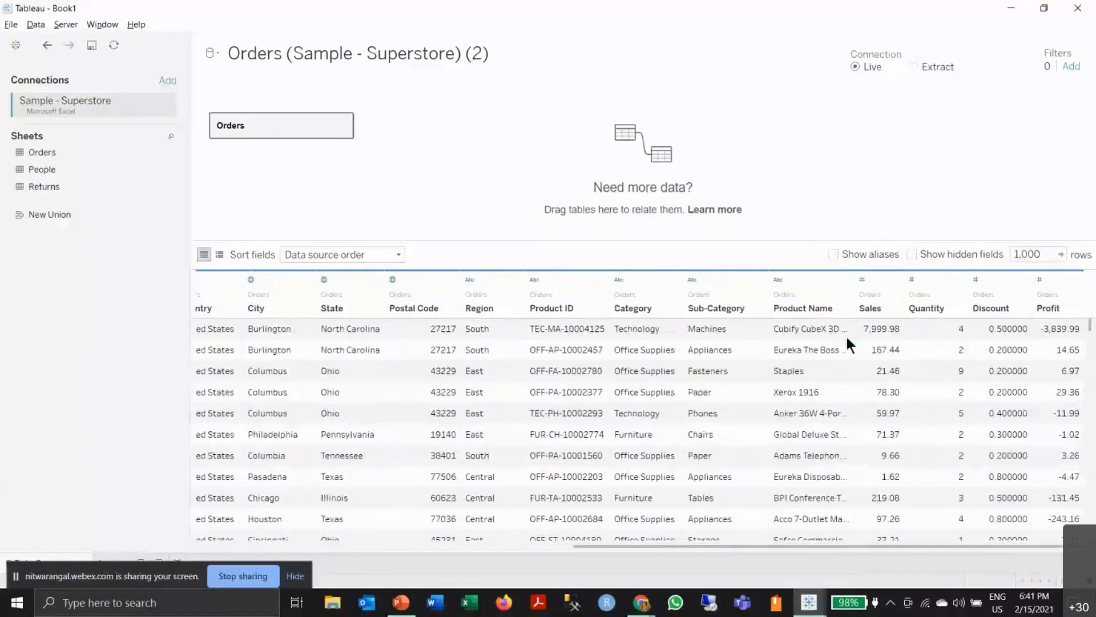
click(895, 308)
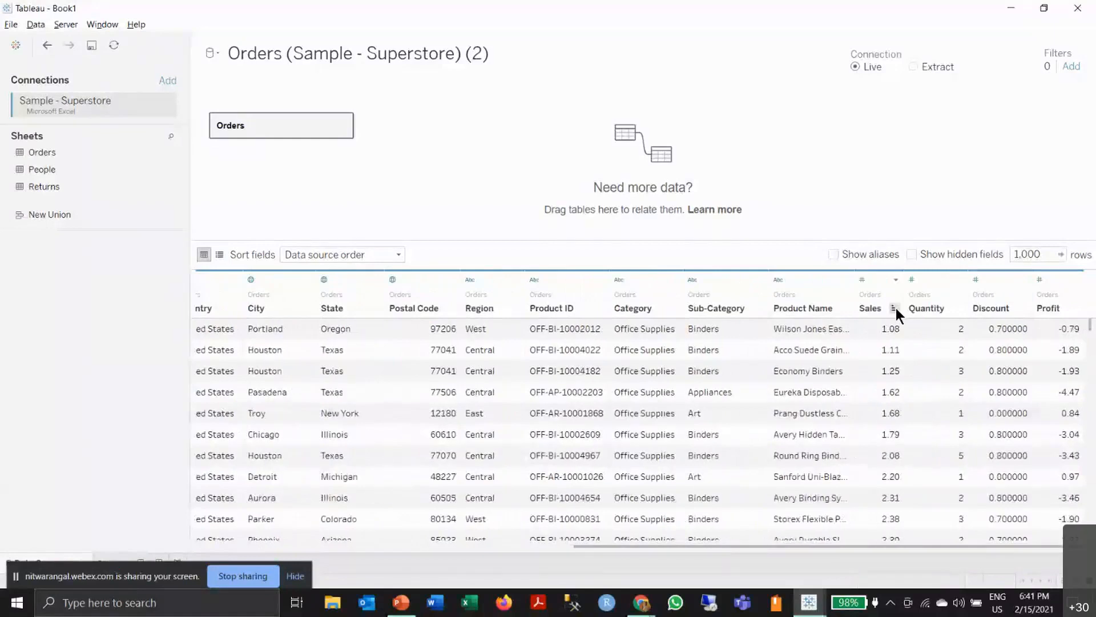
click(895, 308)
scroll(645, 447, left, 10)
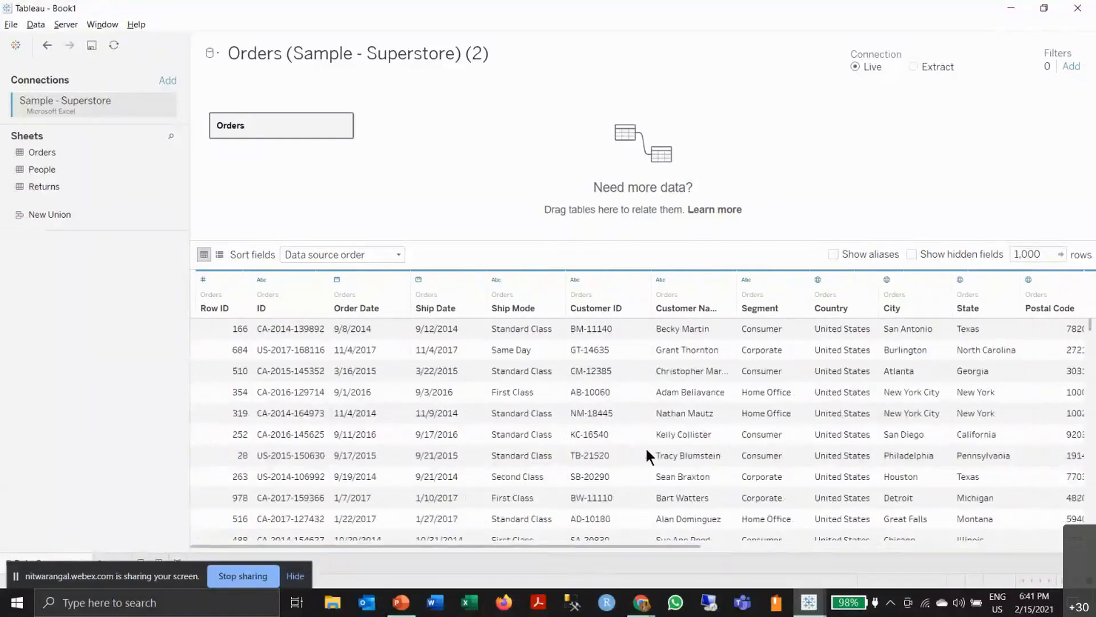
- Split the ID column automatically into separate fields and check the values in the resulting columns
click(280, 326)
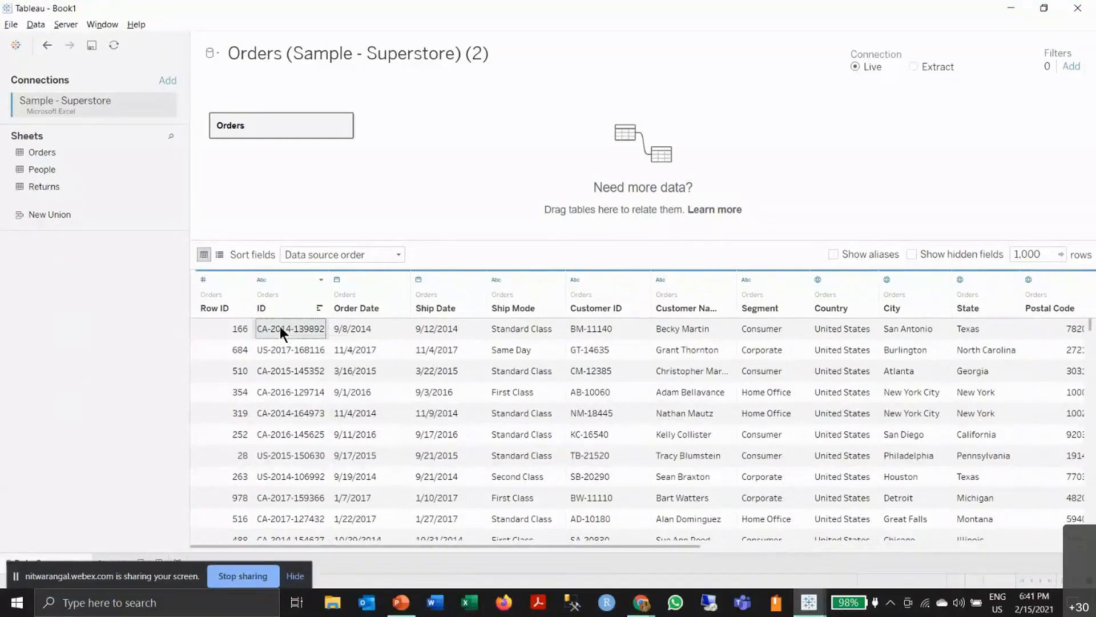
click(320, 279)
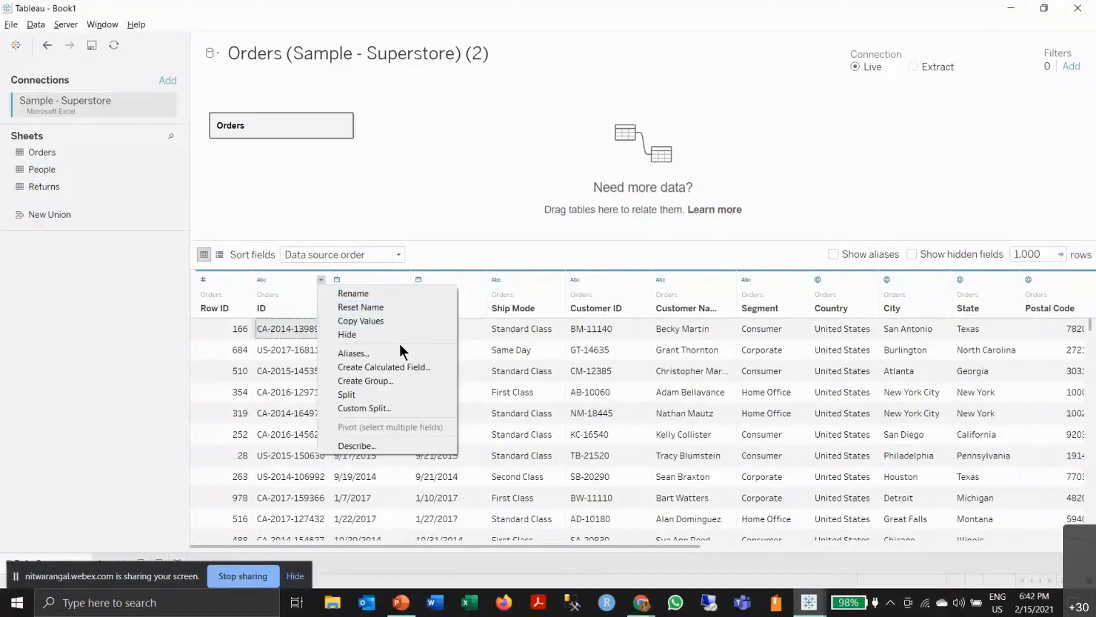
click(389, 394)
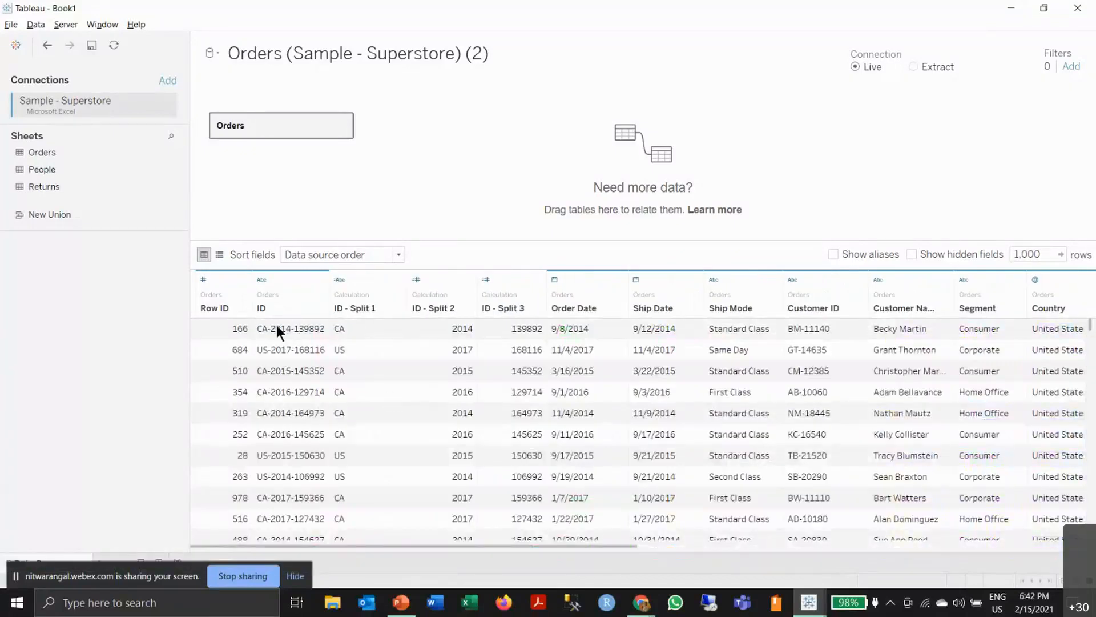
click(424, 336)
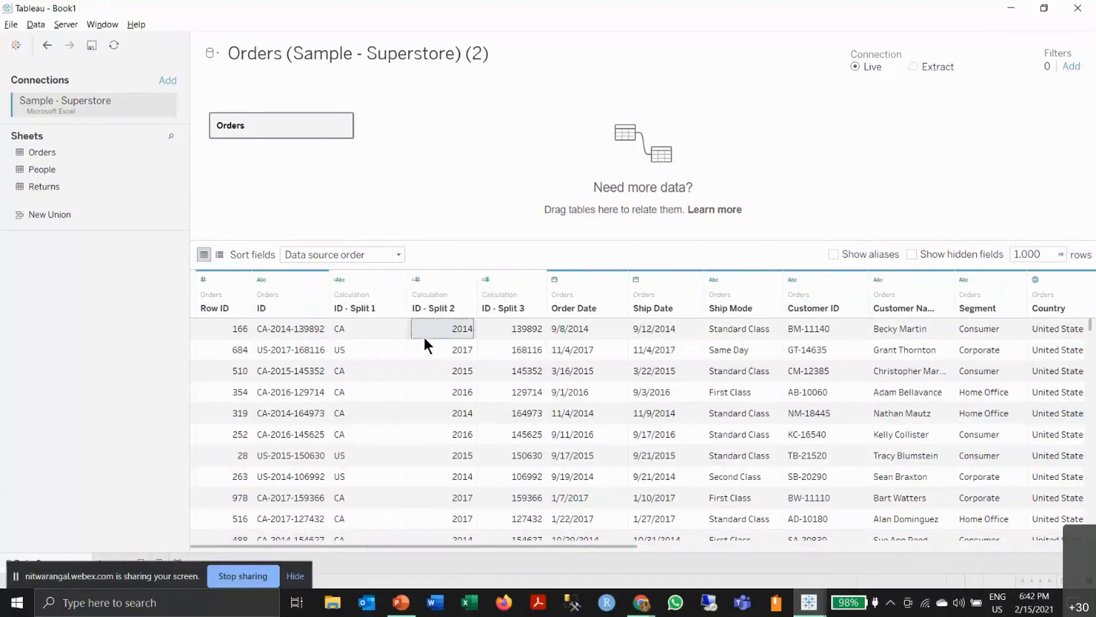
click(498, 326)
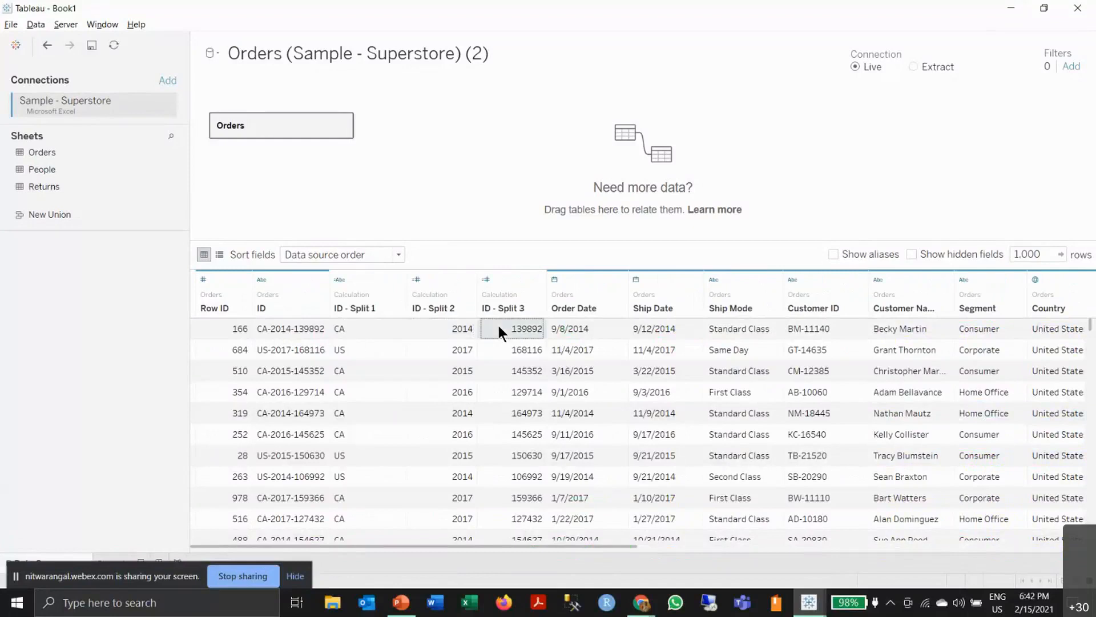
- View the Custom Split options for the ID column without applying them, and undo the split, sorting and rename
click(320, 279)
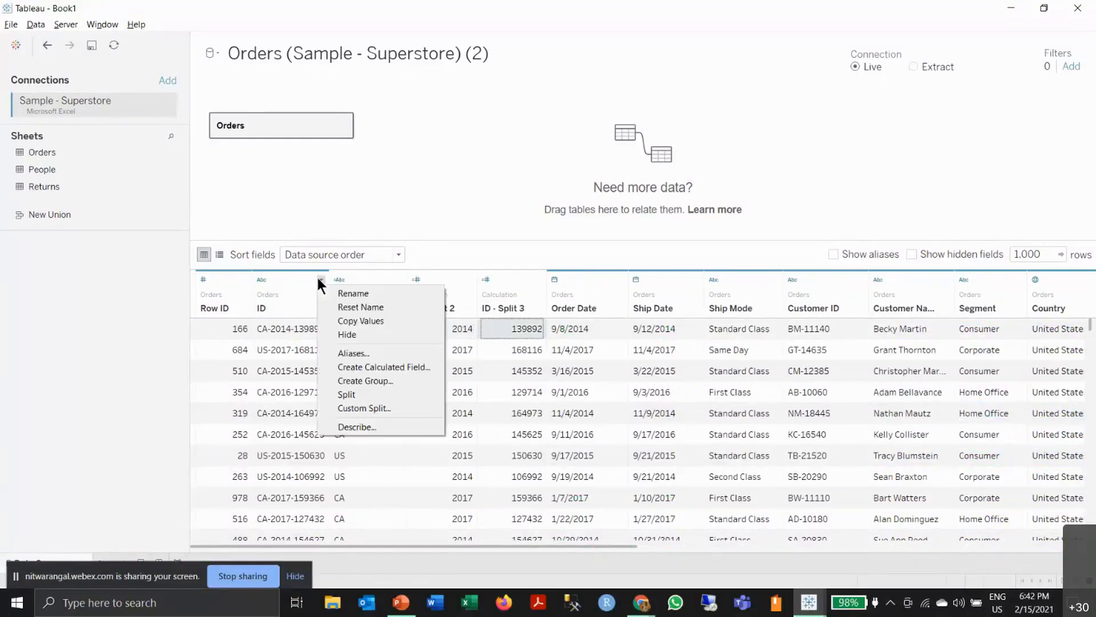
click(376, 407)
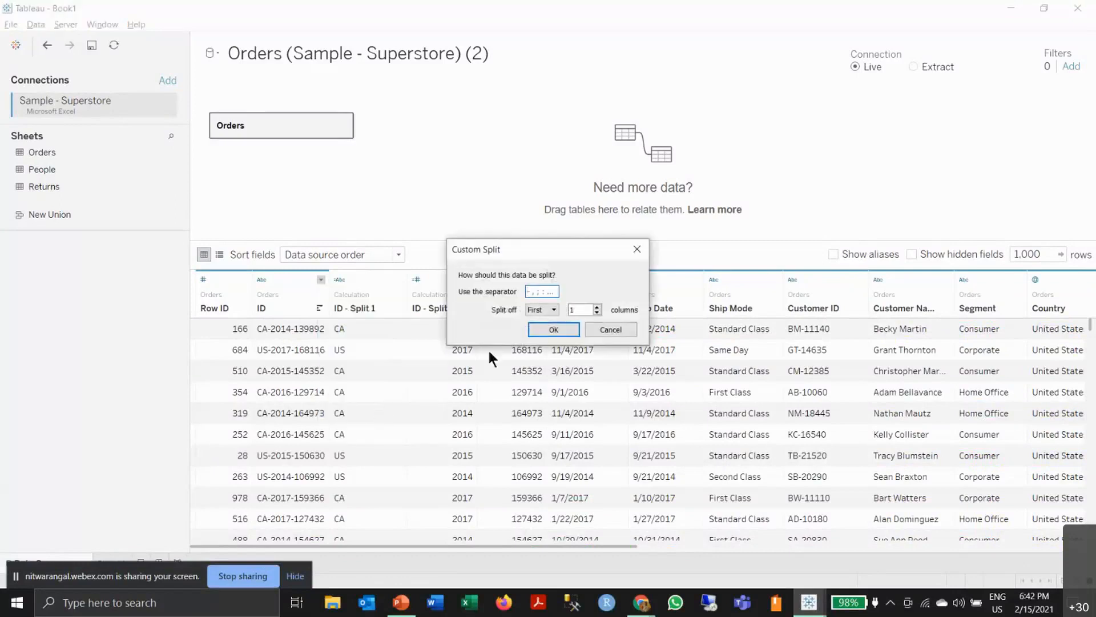
click(636, 253)
key(ctrl+z)
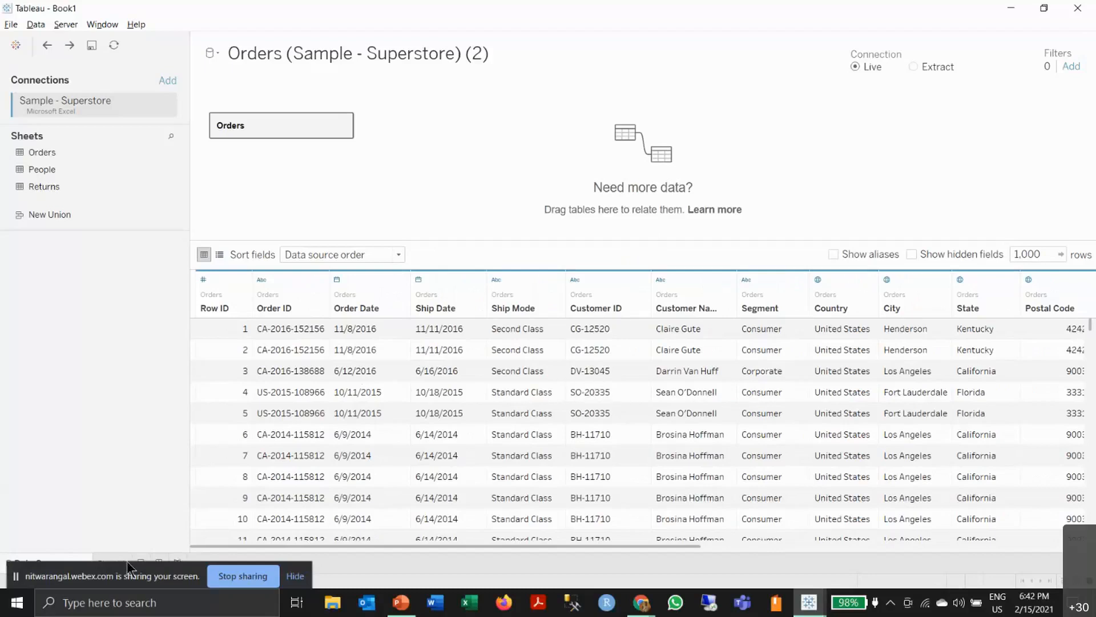
- Switch to the Viz Session workbook and show its Demo Sheet, passing through the start page
drag(112, 578, 89, 463)
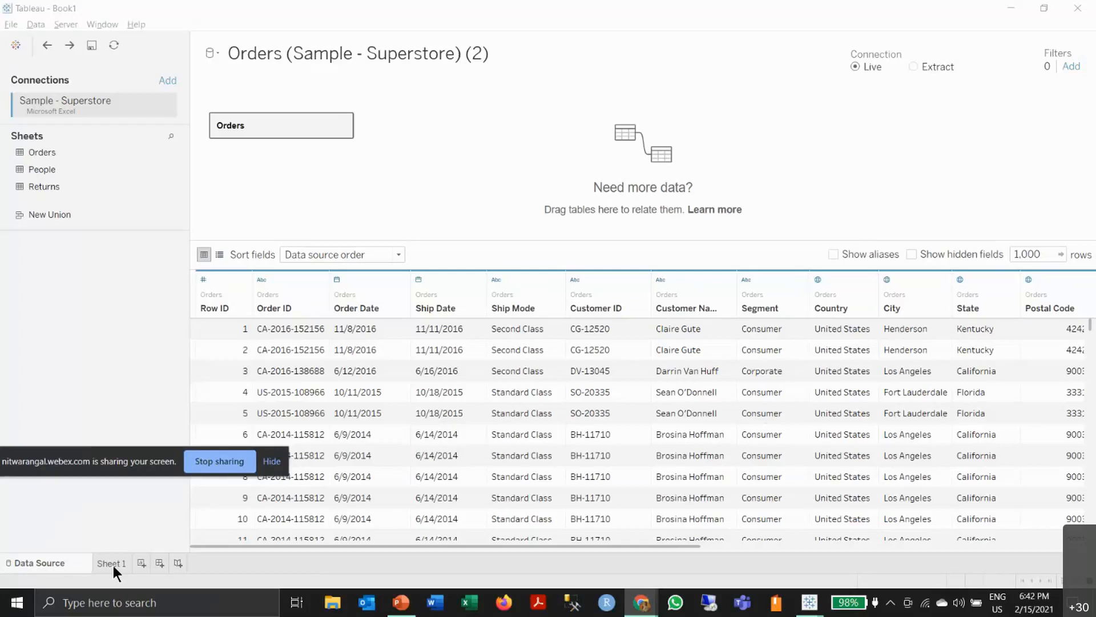
click(16, 45)
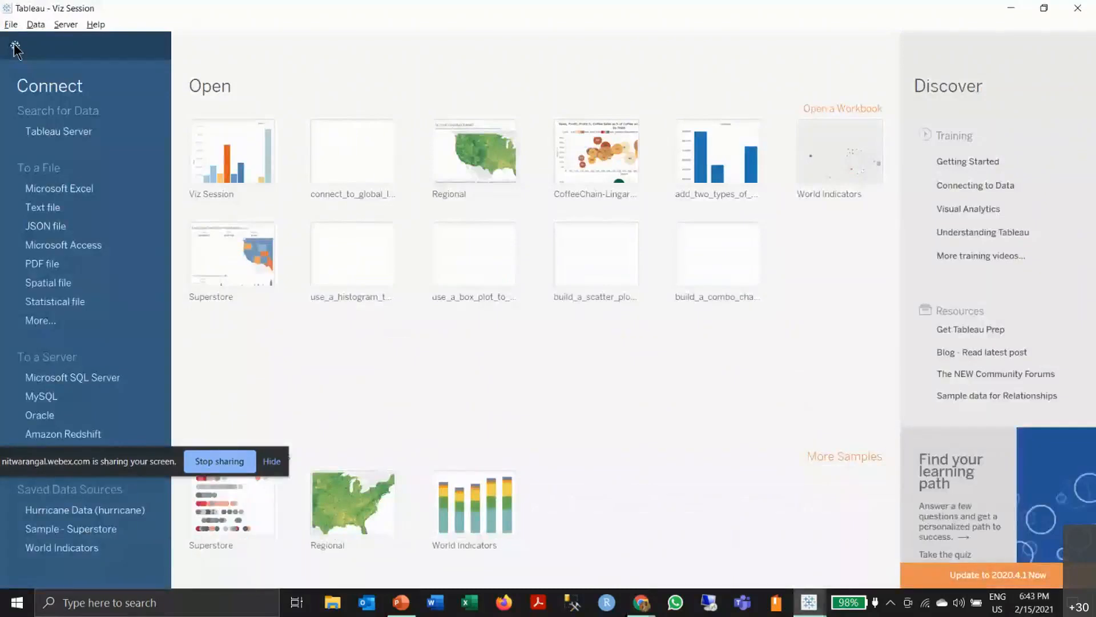
click(15, 46)
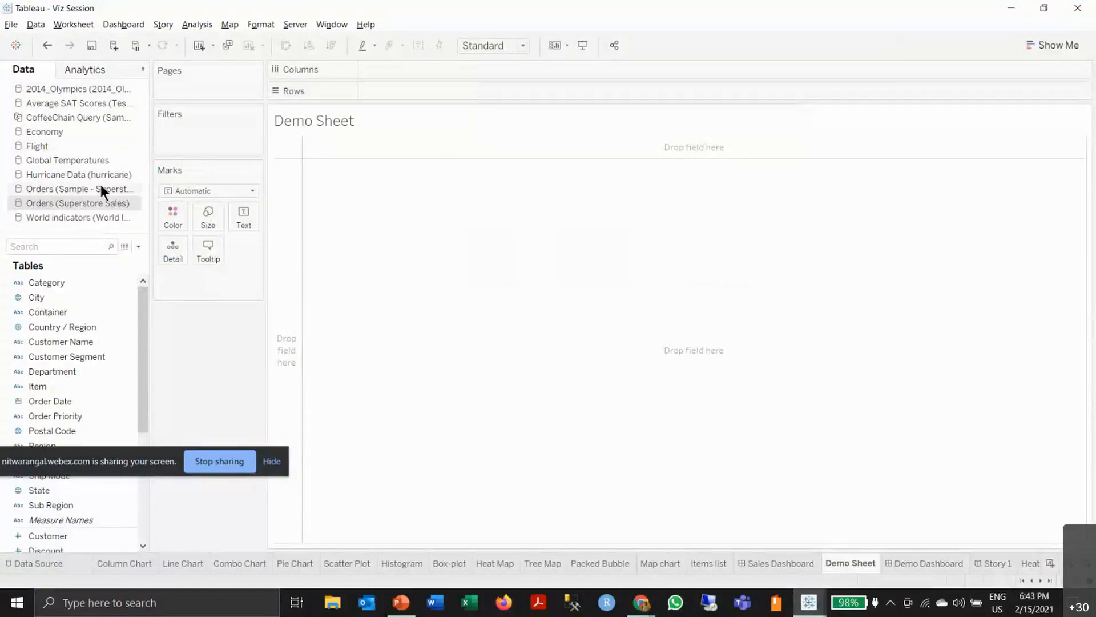
- Examine the available analytics options and the dimensions and measures of the Orders (Superstore Sales) data source
click(87, 72)
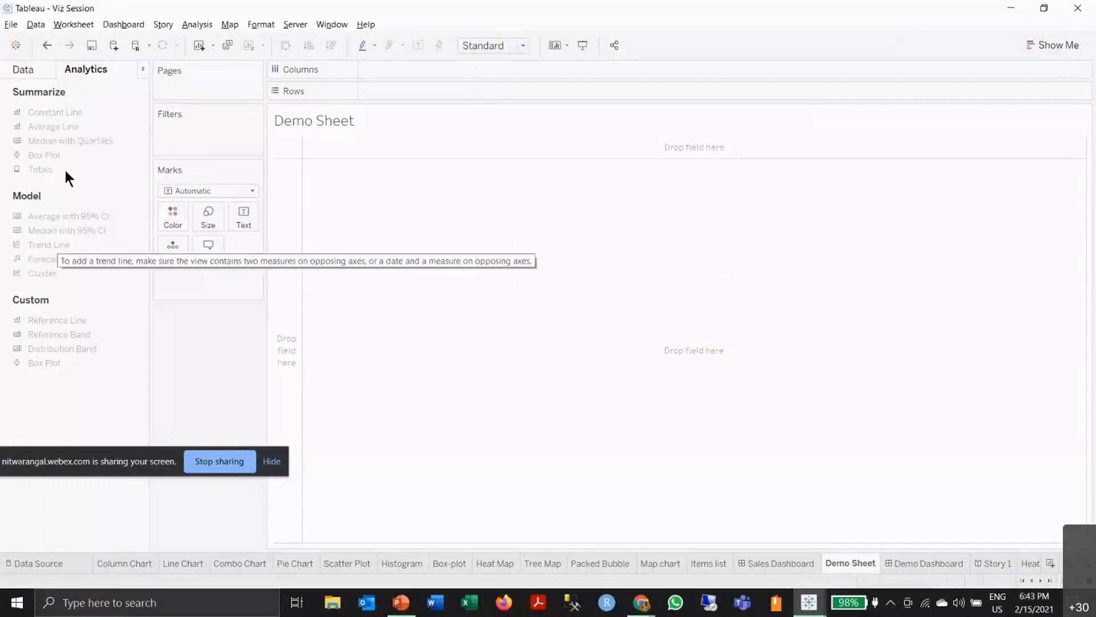
click(25, 70)
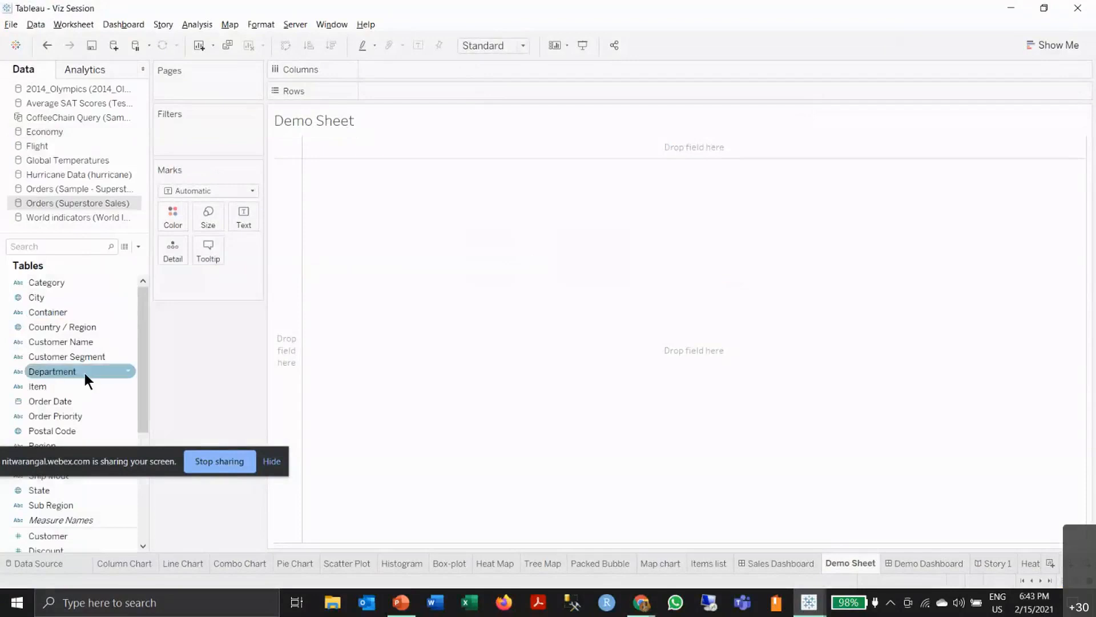
scroll(84, 373, down, 5)
scroll(84, 372, up, 5)
drag(105, 461, 109, 602)
scroll(64, 476, down, 5)
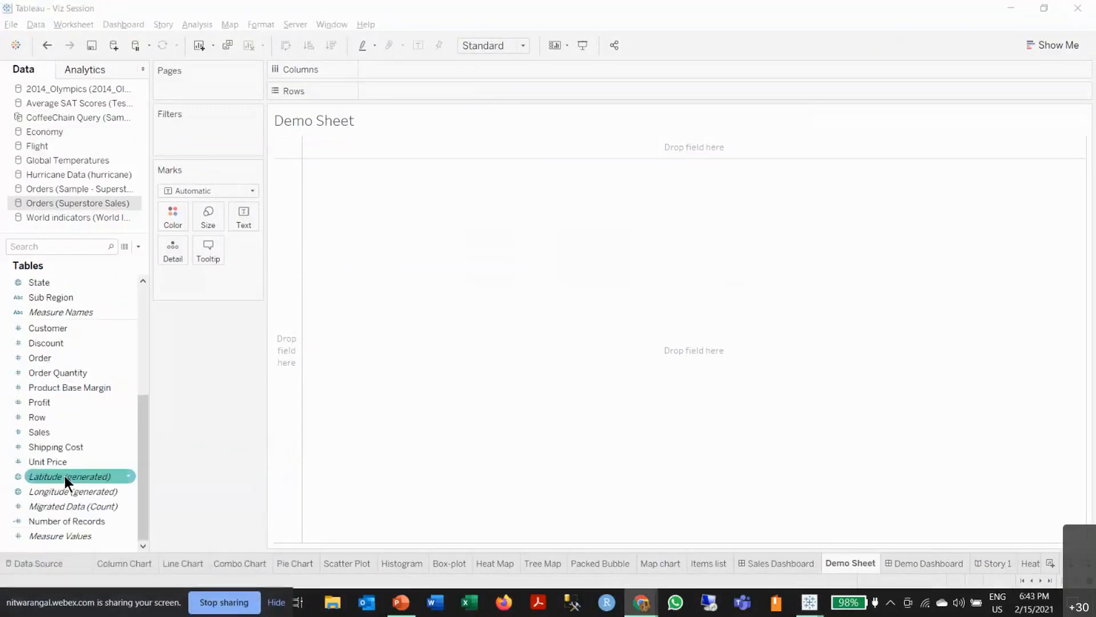
scroll(64, 475, up, 5)
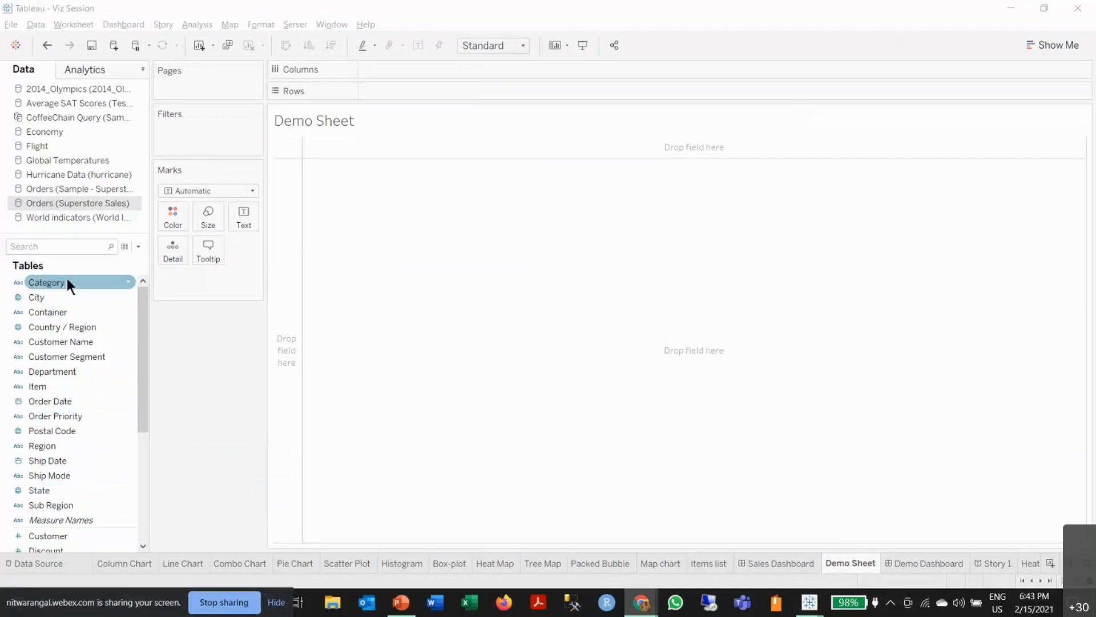
scroll(70, 458, down, 5)
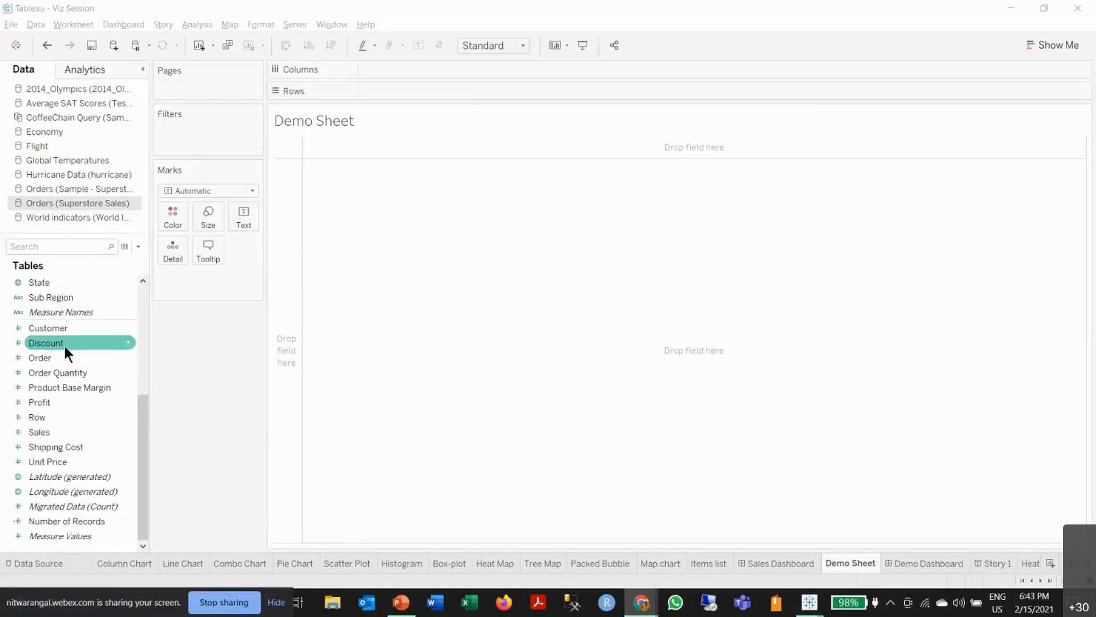
scroll(65, 347, up, 5)
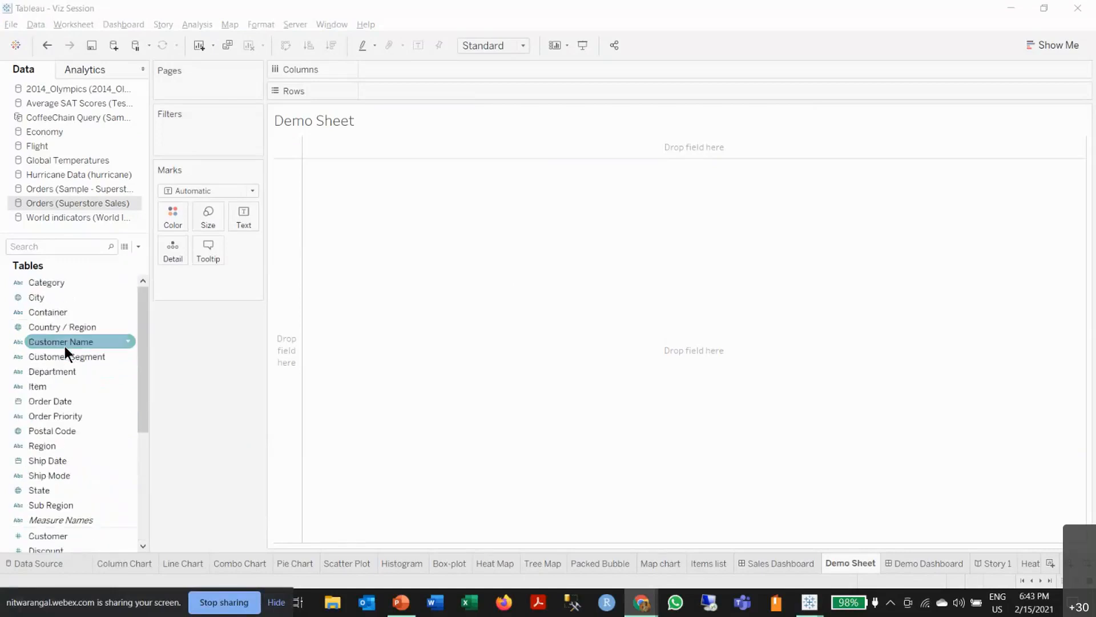
- View the underlying data of the Orders (Superstore Sales) source across to its last columns, and close the data view
click(124, 247)
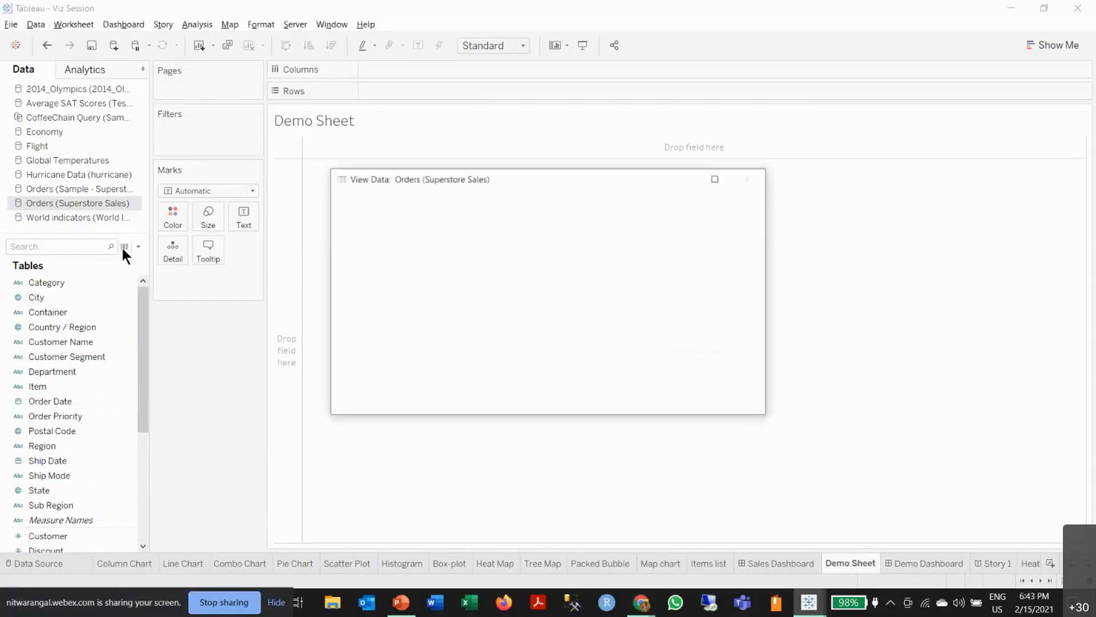
scroll(619, 294, right, 10)
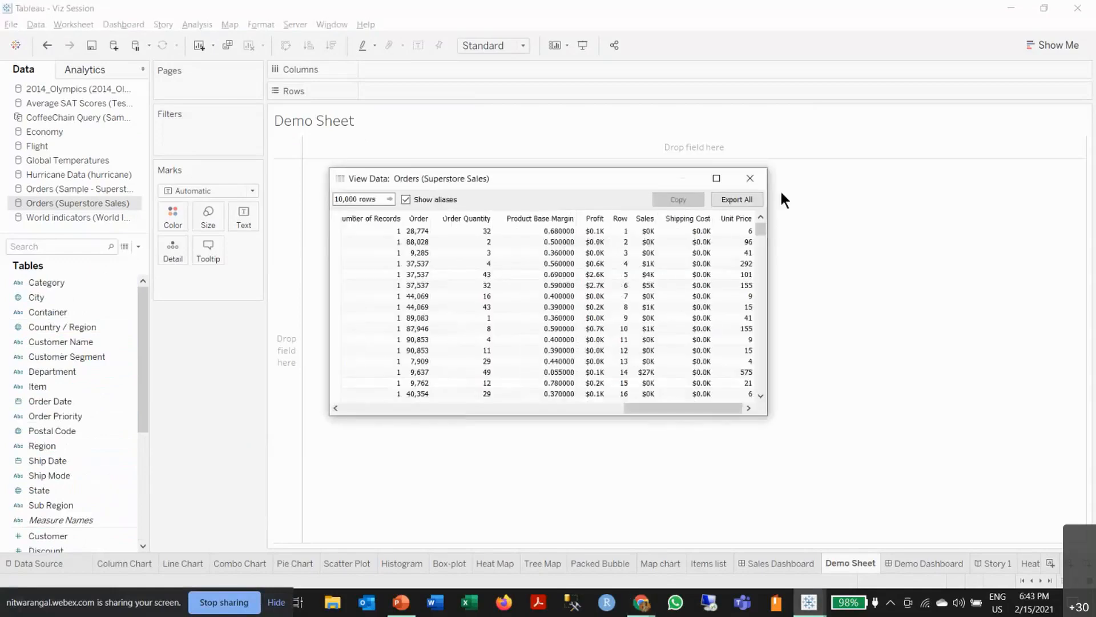
click(750, 178)
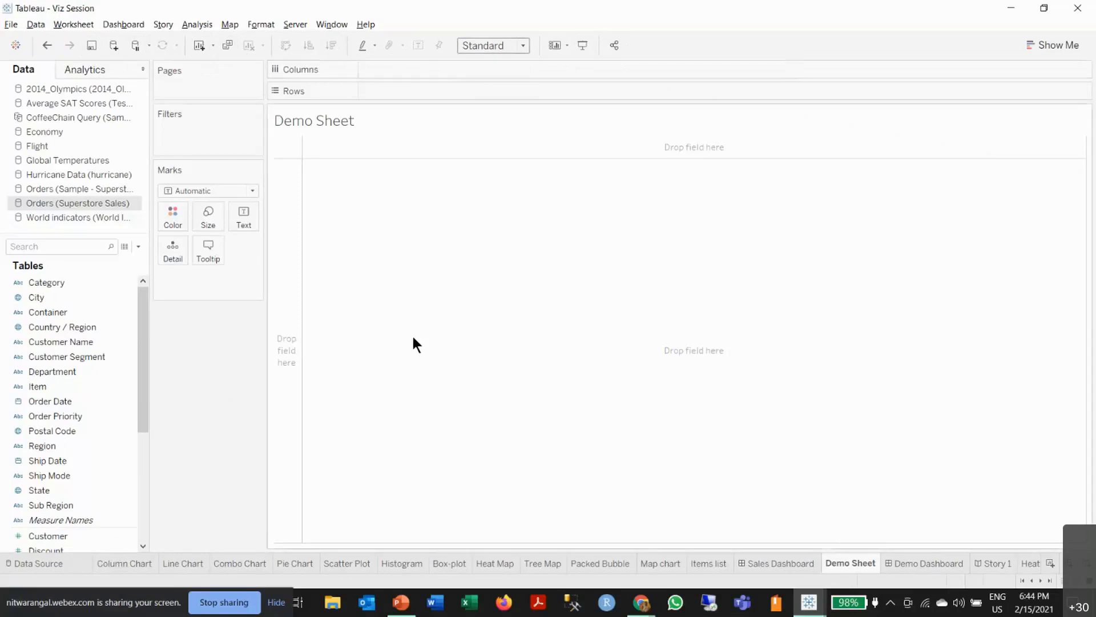
- Compare the dimensions and measures listed for the Orders (Superstore Sales) data source
mouse_move(857, 556)
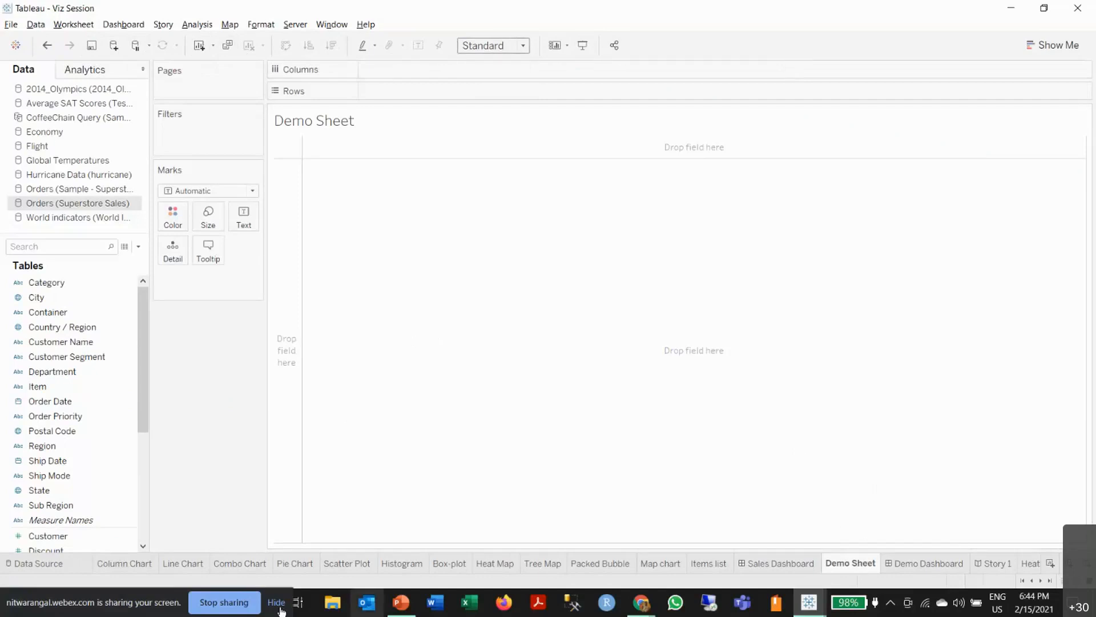
scroll(79, 472, down, 5)
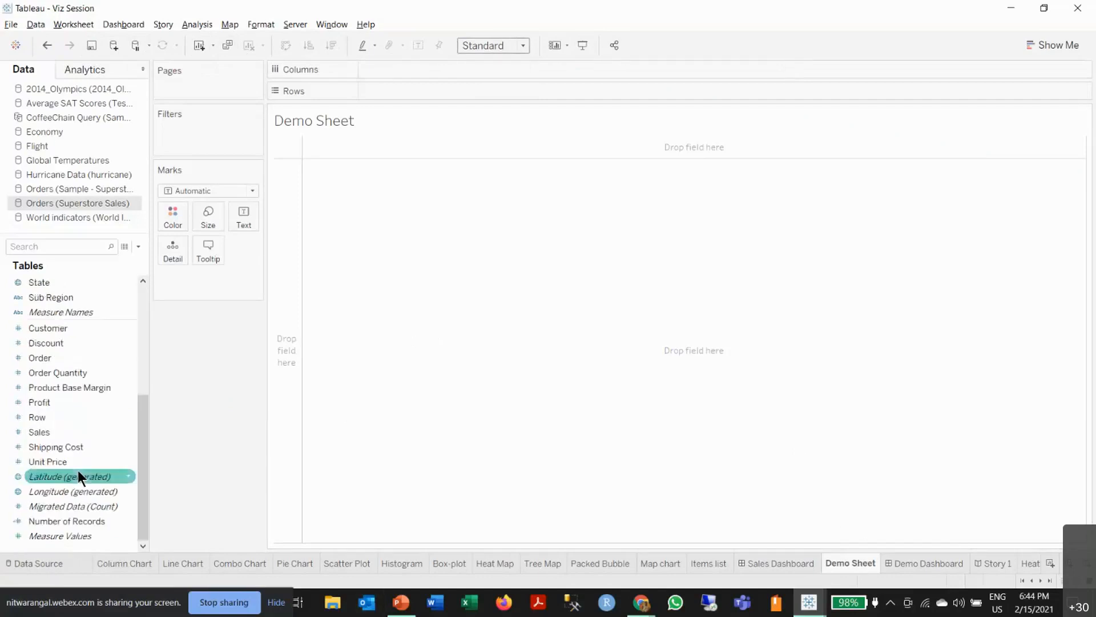
scroll(78, 470, up, 5)
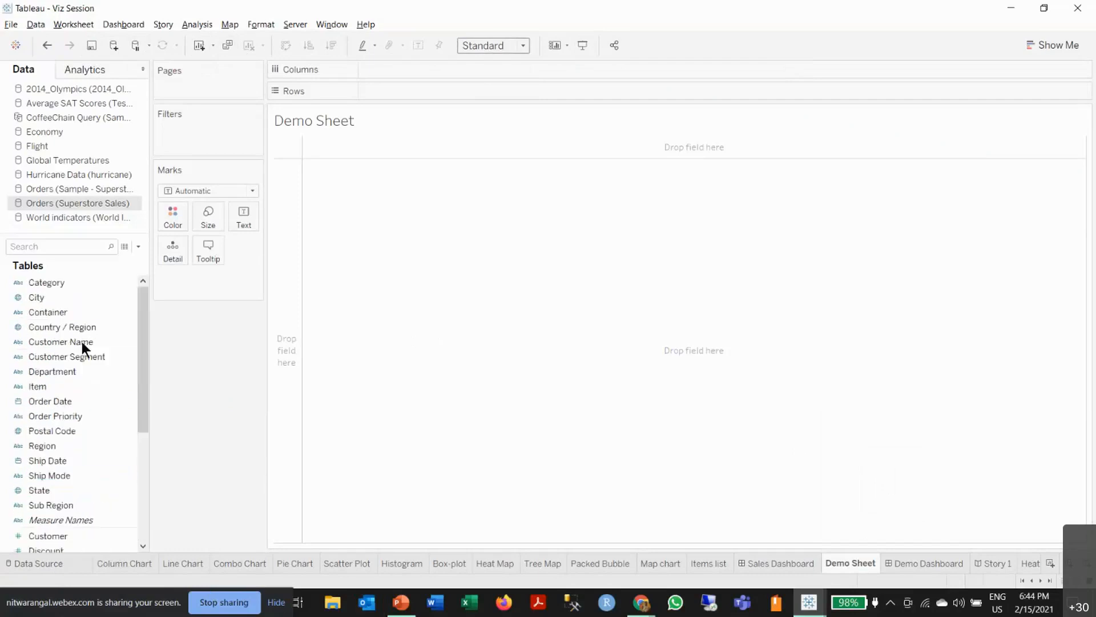
scroll(67, 405, down, 5)
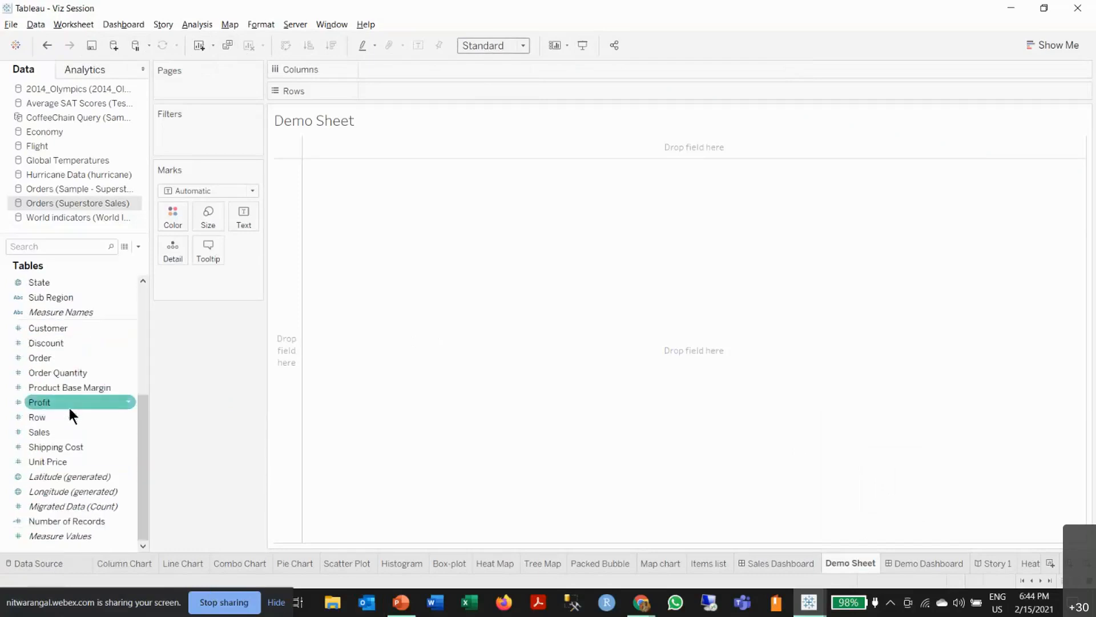
scroll(67, 405, up, 5)
scroll(71, 406, down, 5)
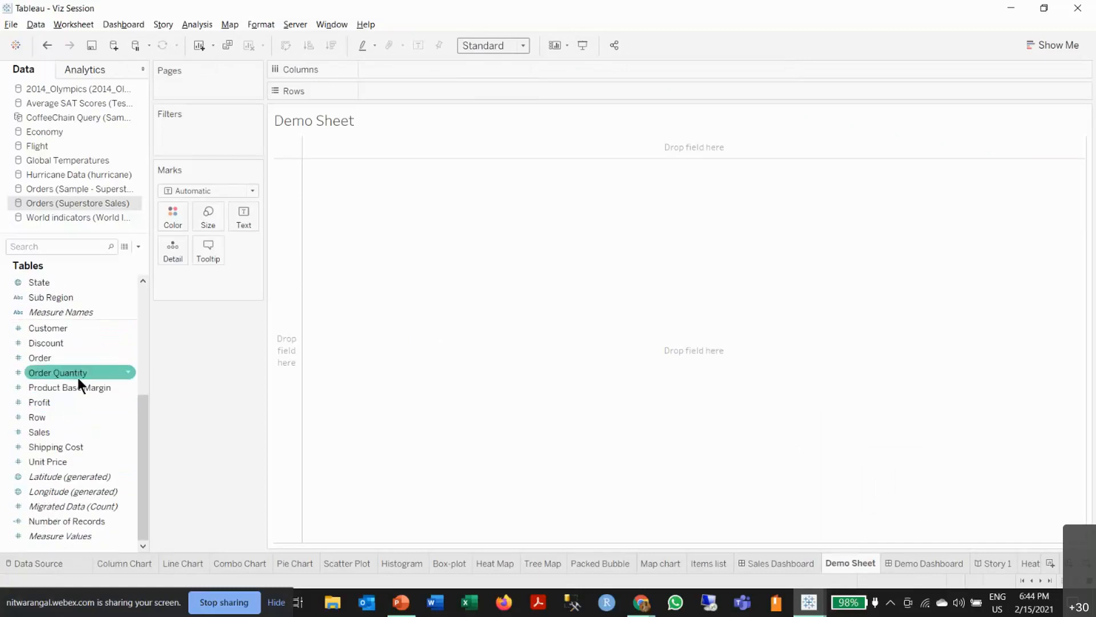
scroll(77, 377, up, 3)
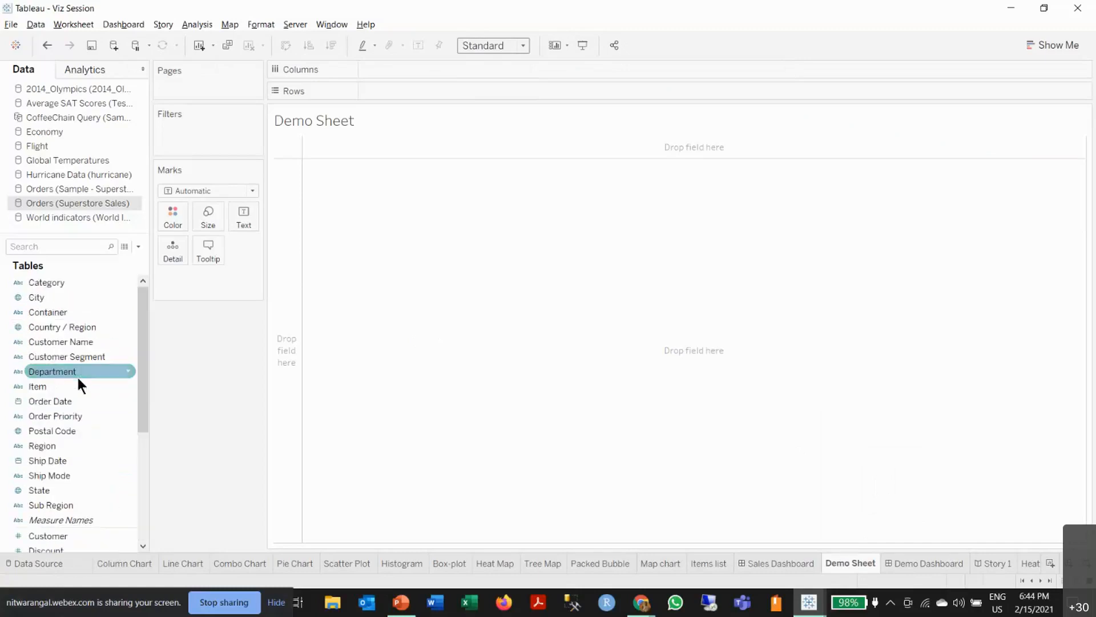
- Try the Category dimension on Rows and remove it from the view again
mouse_move(57, 285)
mouse_down()
mouse_move(353, 145)
mouse_move(105, 277)
mouse_move(50, 286)
mouse_up()
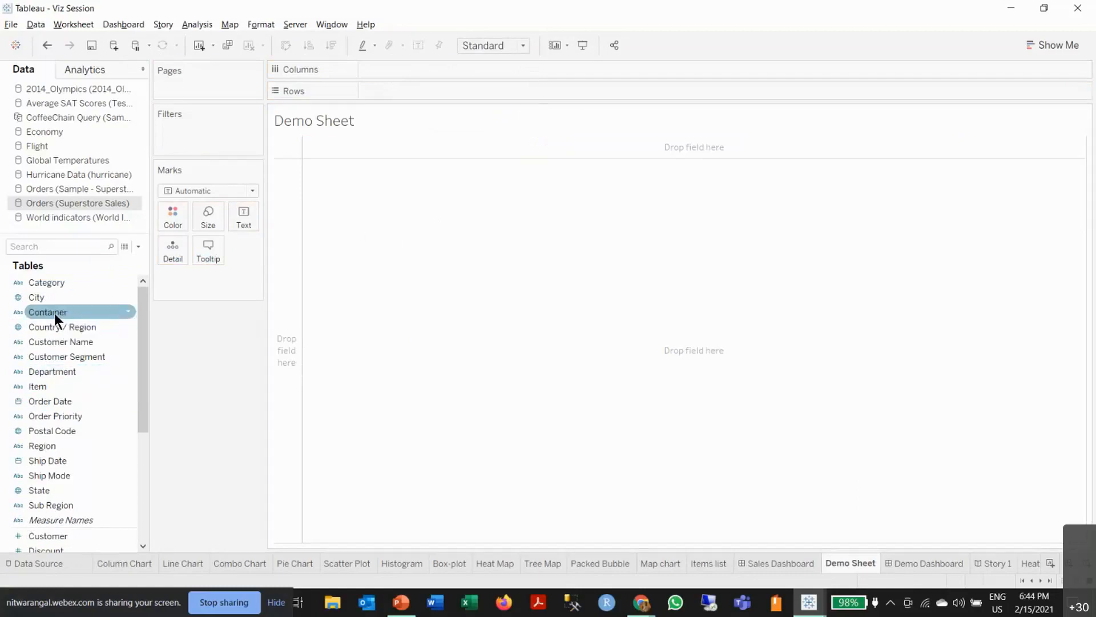
double_click(52, 280)
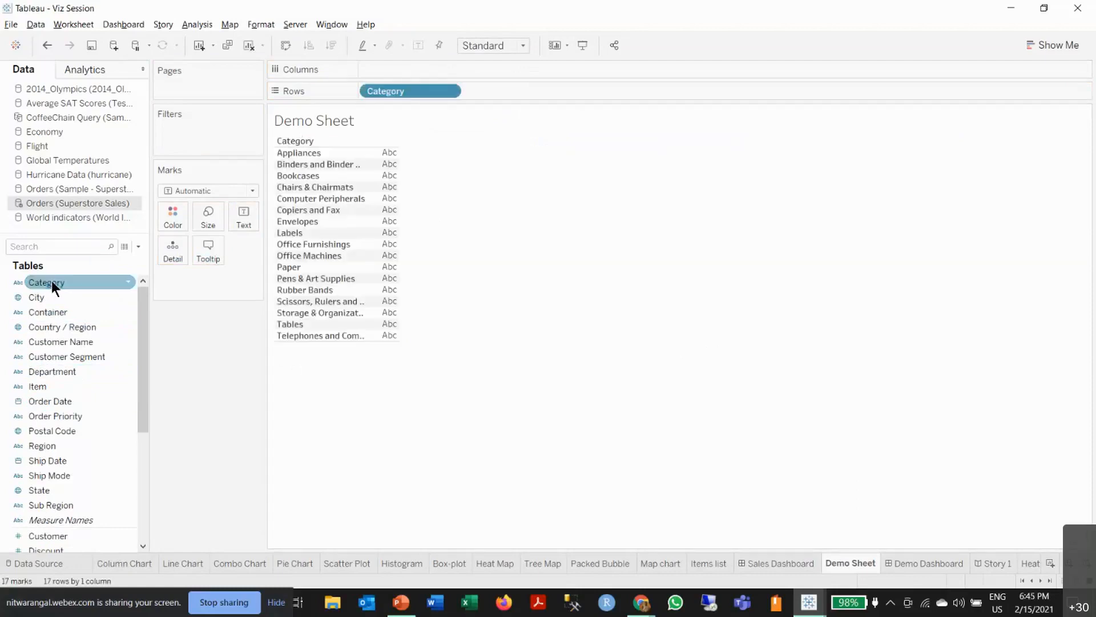
drag(397, 91, 205, 366)
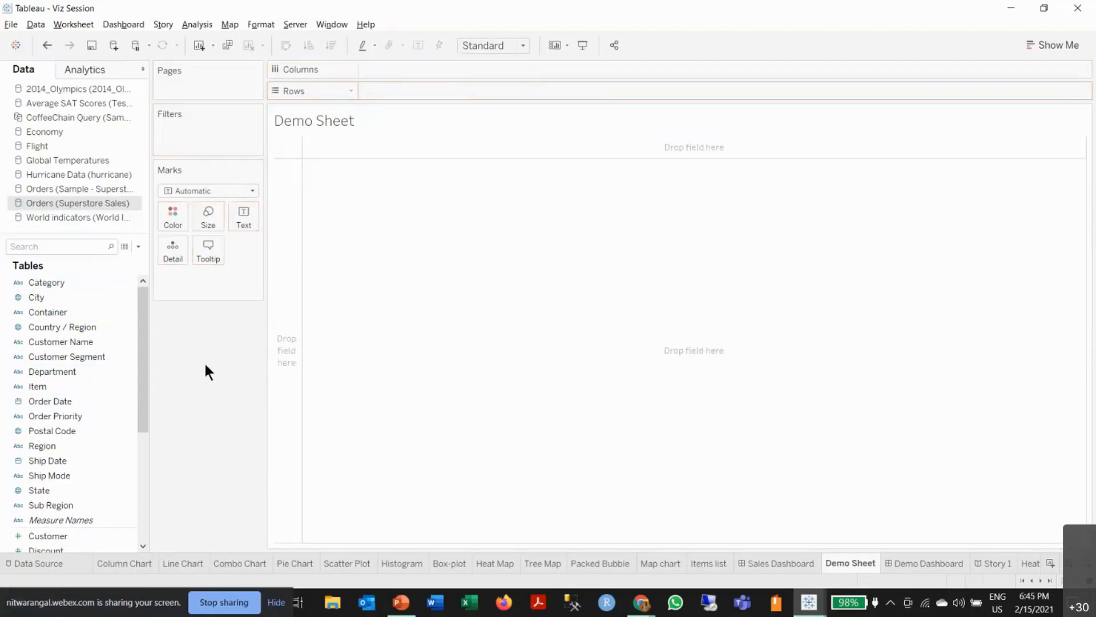
- Place the Category dimension from Orders (Superstore Sales) on Columns by searching for "Cat" directly in the shelf
drag(47, 279, 80, 286)
double_click(445, 70)
text(Cat)
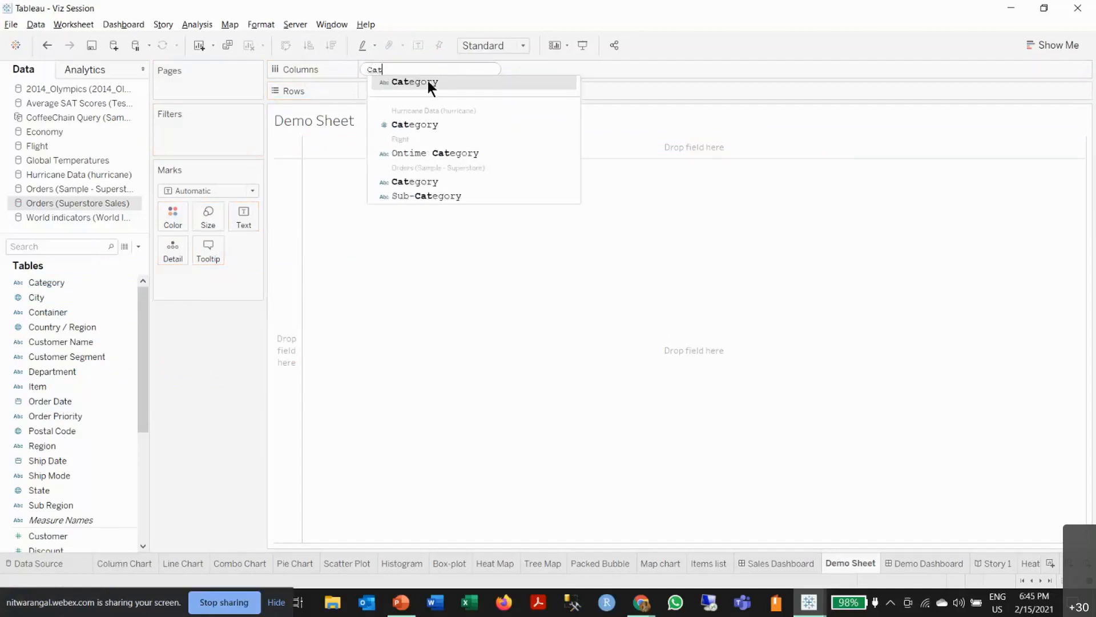
click(427, 82)
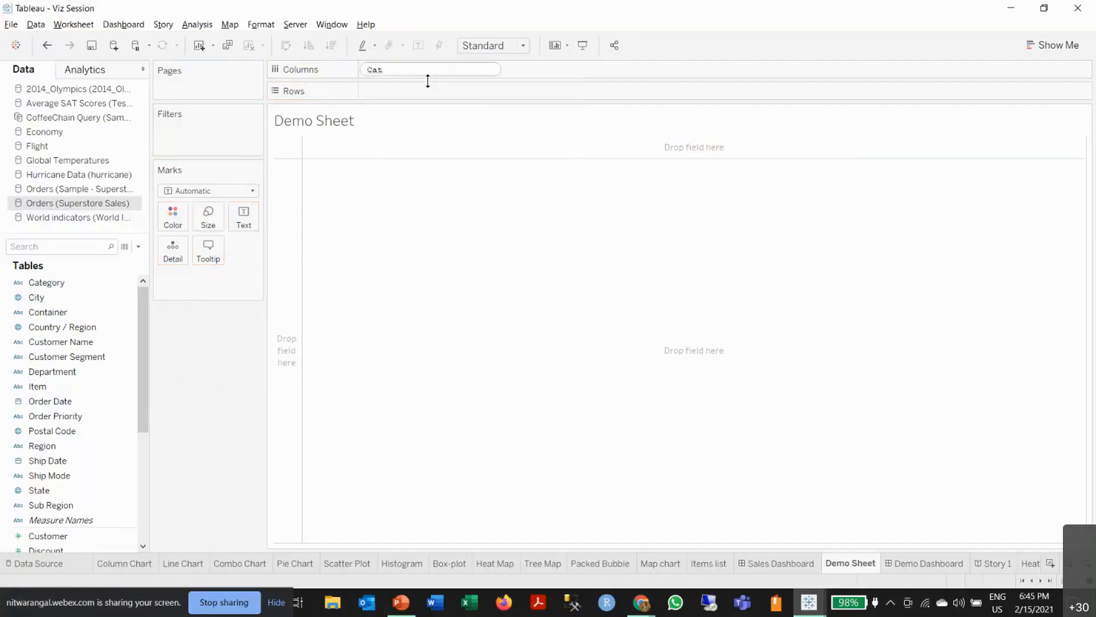
key(Return)
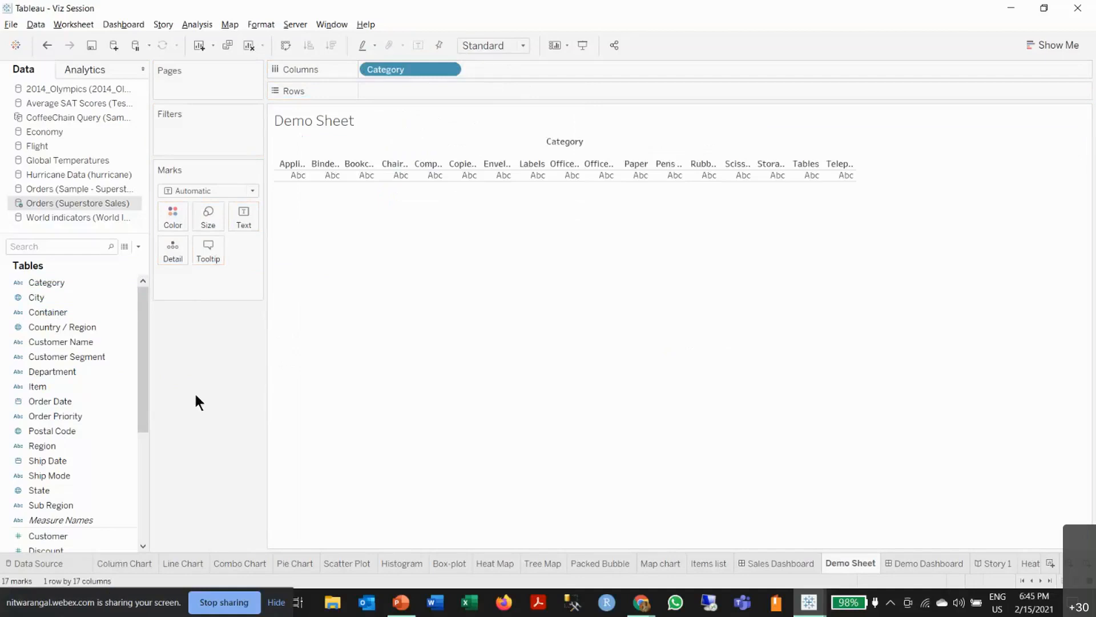
- Place the Sales measure on Rows to chart sales by category, and fit the chart to Entire View
click(36, 372)
scroll(80, 450, down, 5)
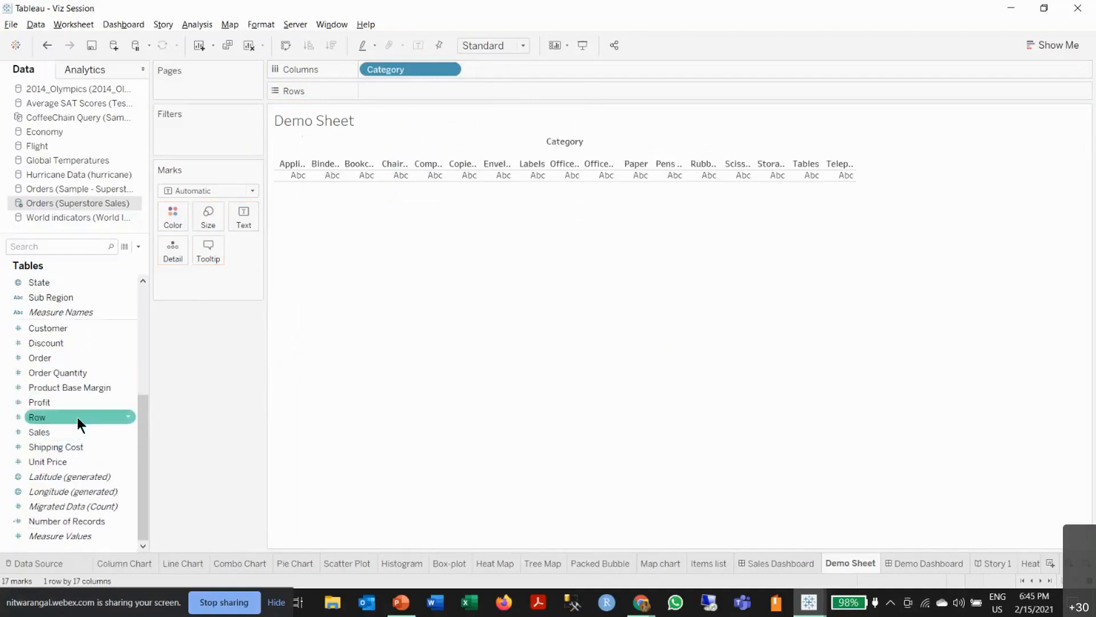
drag(42, 432, 382, 91)
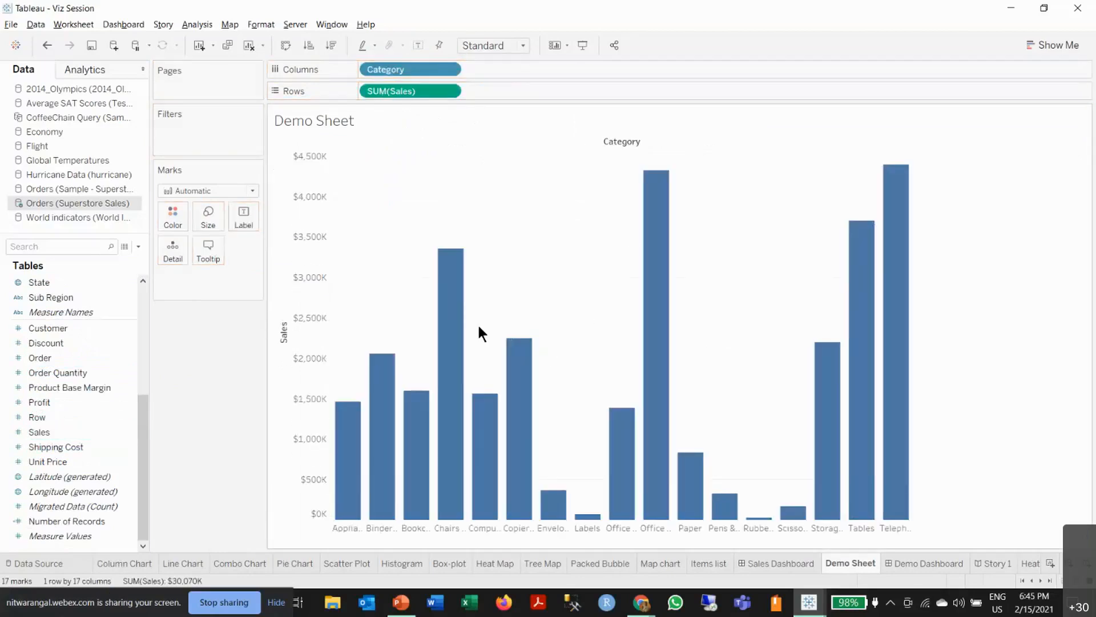
click(521, 47)
click(491, 96)
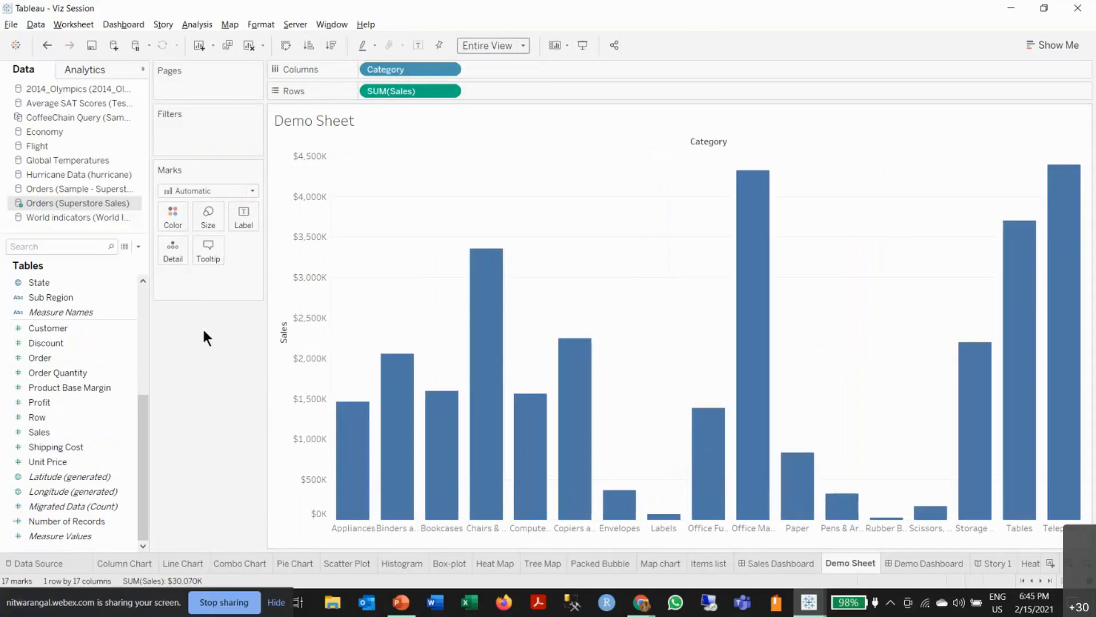
- Color the bars by Shipping Cost and choose the Orange-Blue Diverging palette for it
click(46, 493)
mouse_move(47, 444)
mouse_down()
mouse_move(170, 425)
mouse_move(167, 217)
mouse_move(177, 221)
mouse_move(159, 287)
mouse_move(226, 209)
mouse_move(207, 256)
mouse_move(169, 218)
mouse_up()
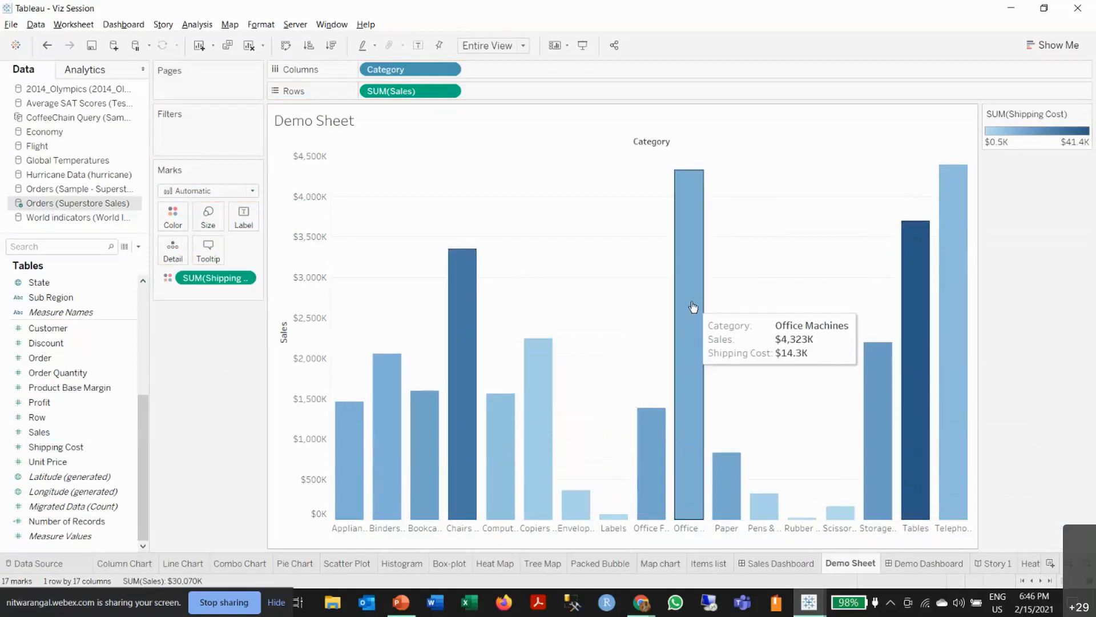
click(1085, 117)
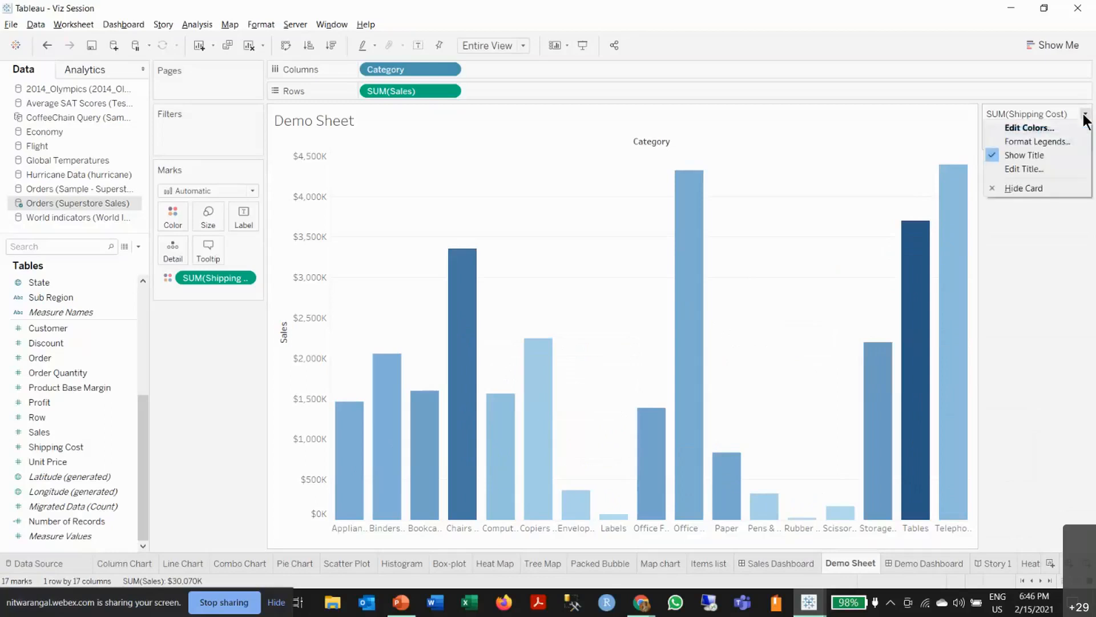
click(1054, 124)
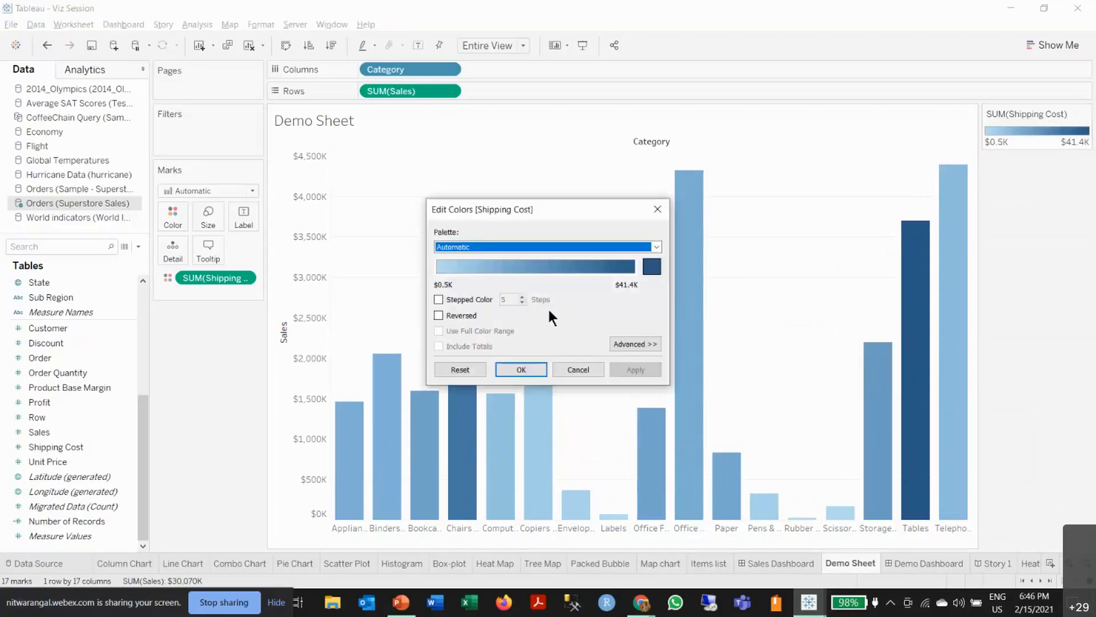
click(651, 247)
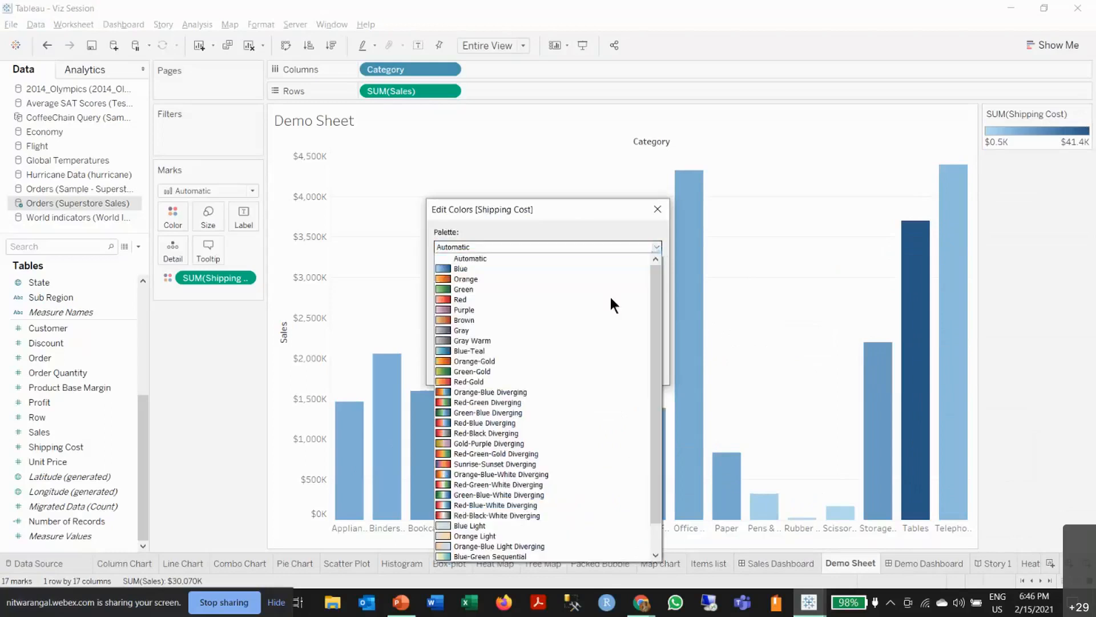
click(522, 393)
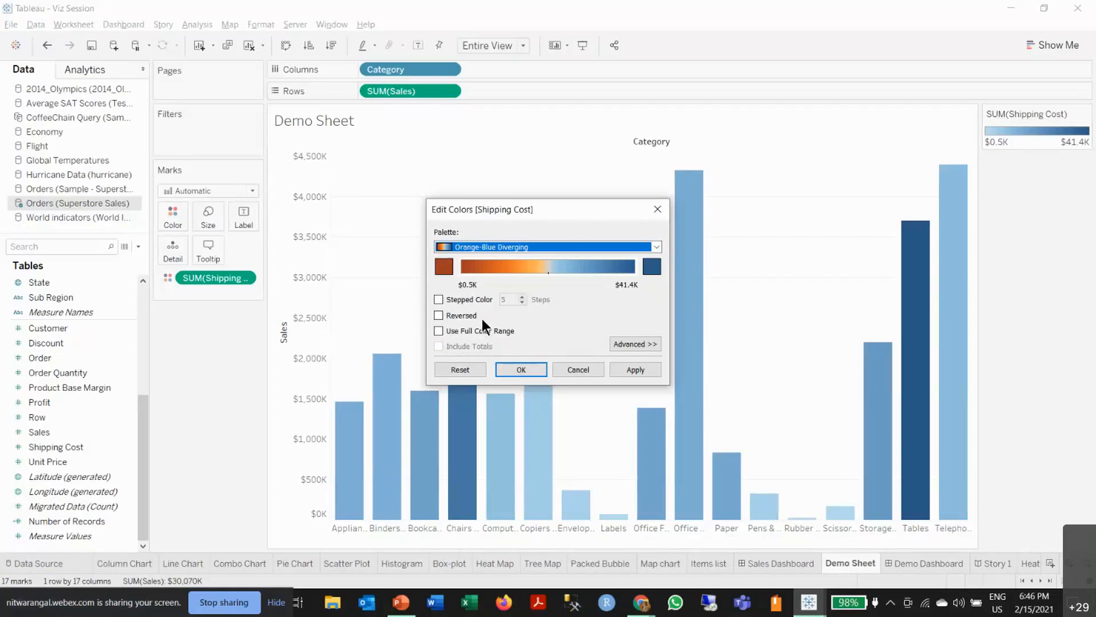
- Reverse the Shipping Cost color palette without stepped color, set its center to 15000, and apply the colors
click(461, 298)
click(461, 298)
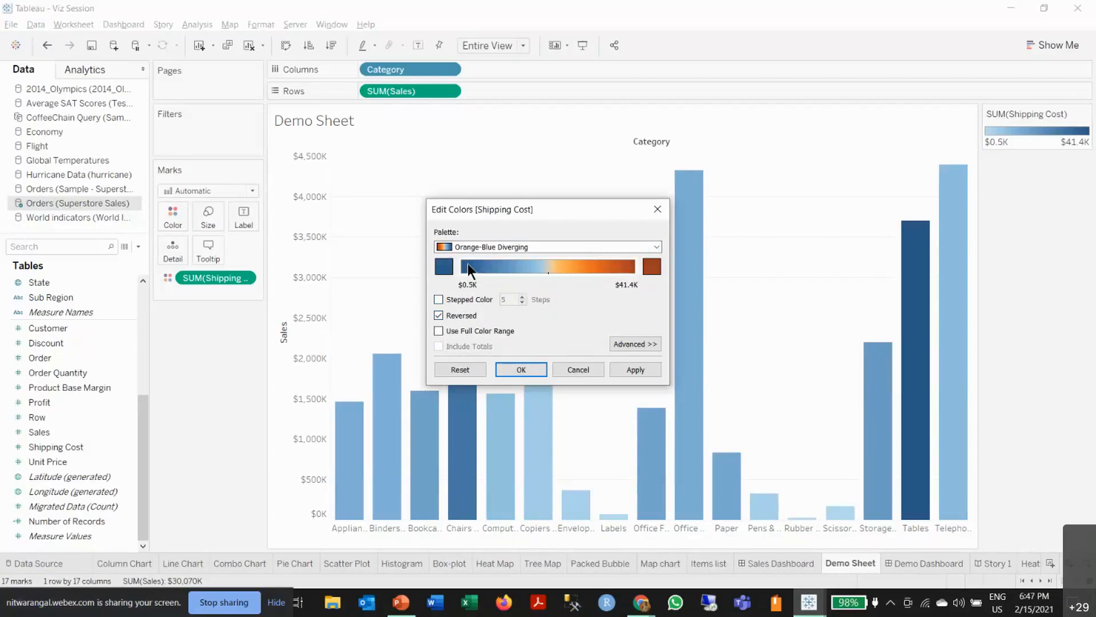
click(620, 344)
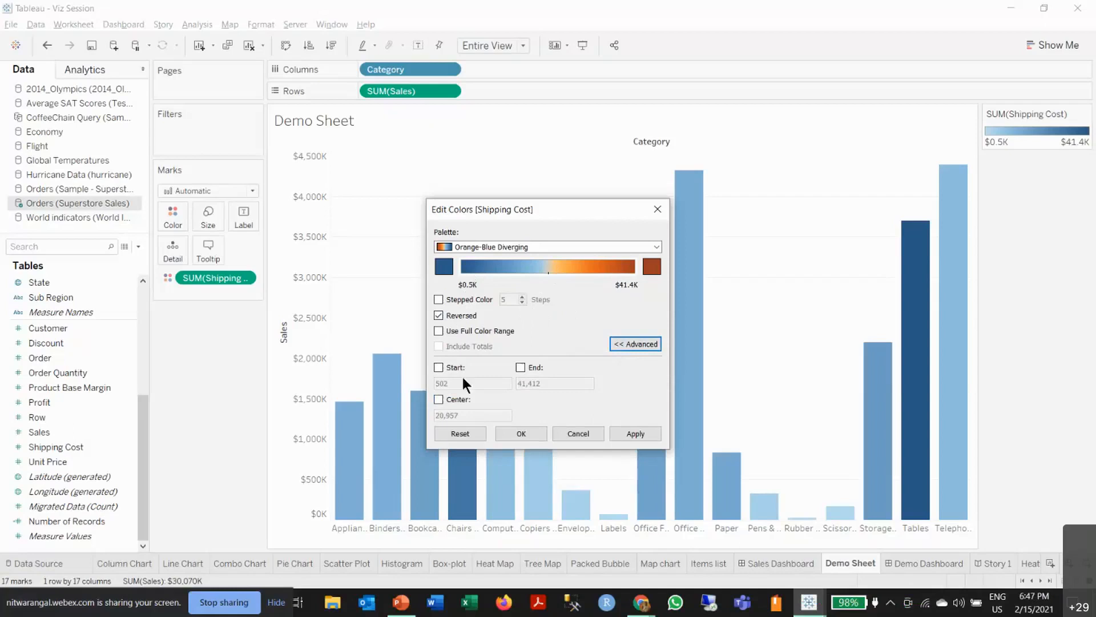
click(438, 399)
drag(462, 415, 422, 417)
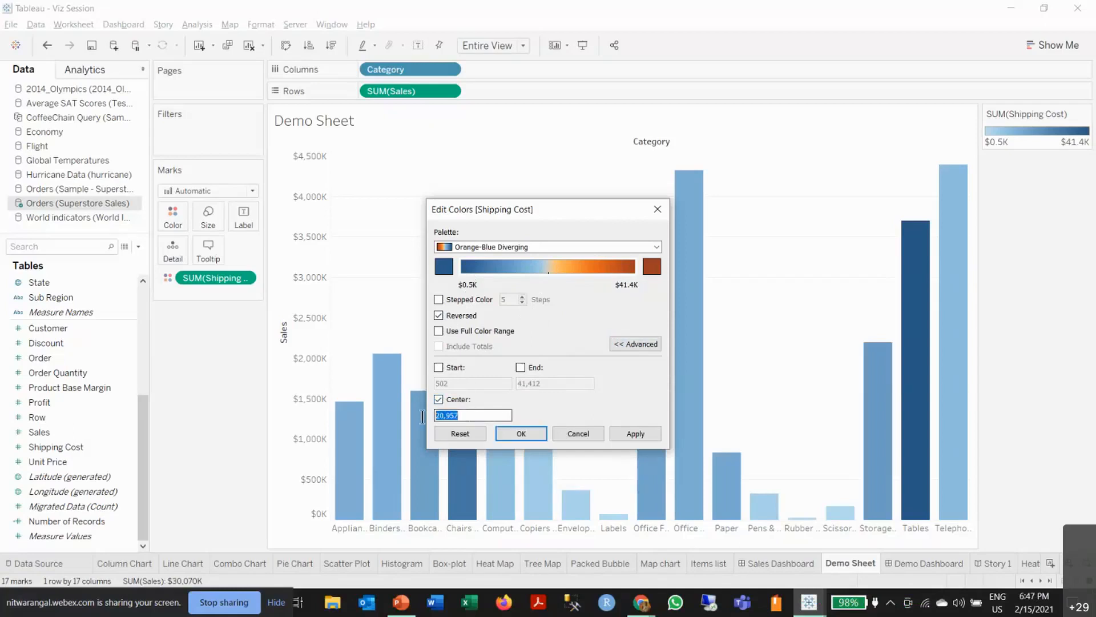
text(15000)
click(522, 432)
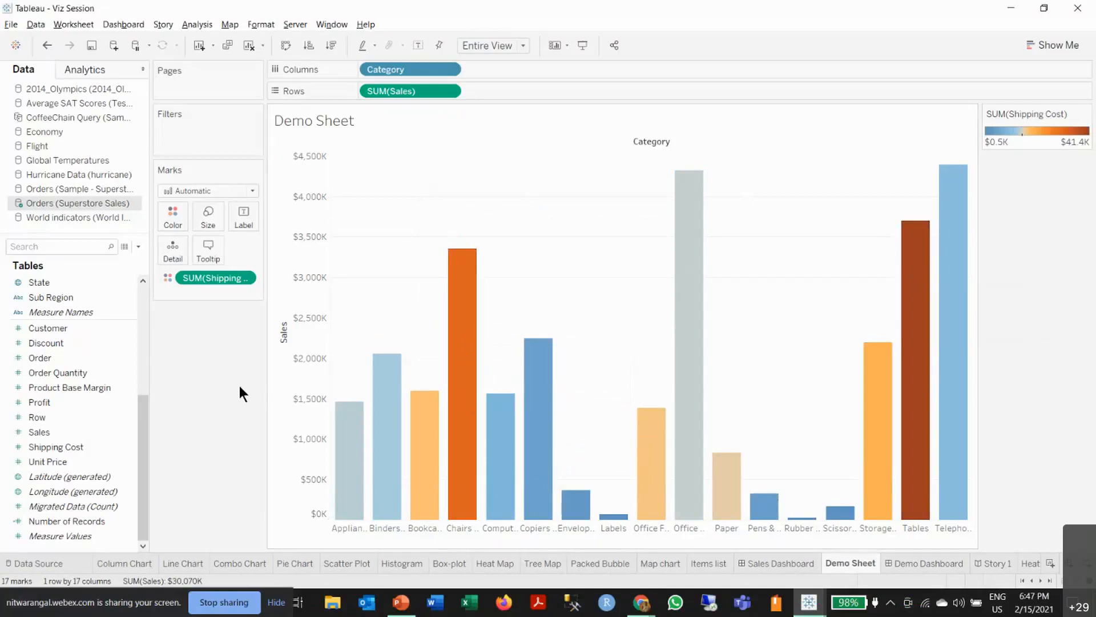
- Increase the mark size slightly to make the bars wider
click(204, 214)
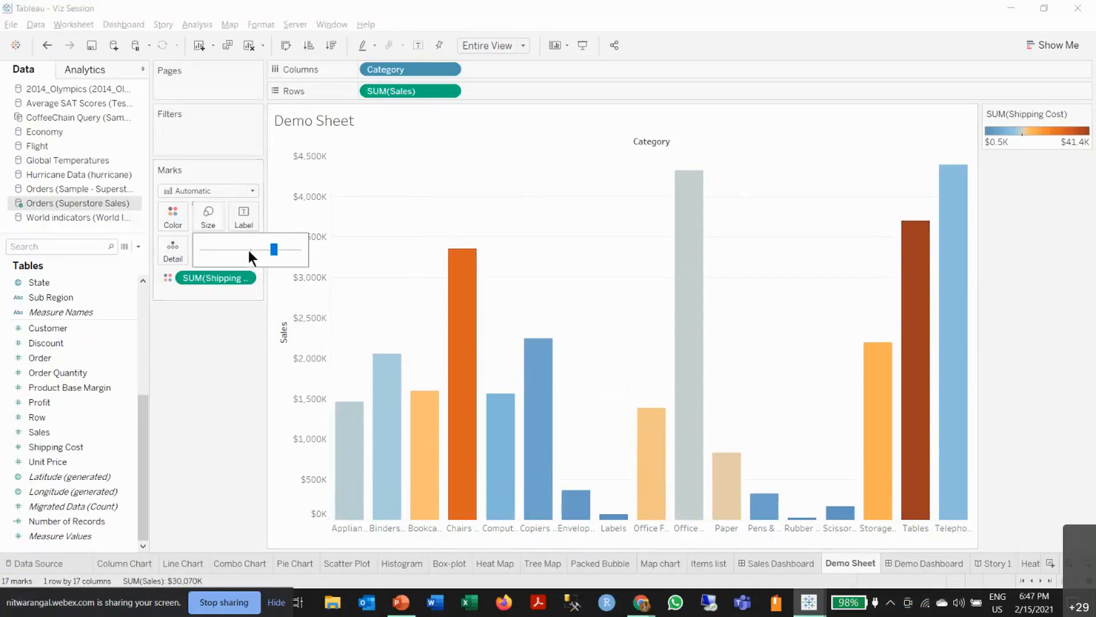
drag(228, 249, 283, 249)
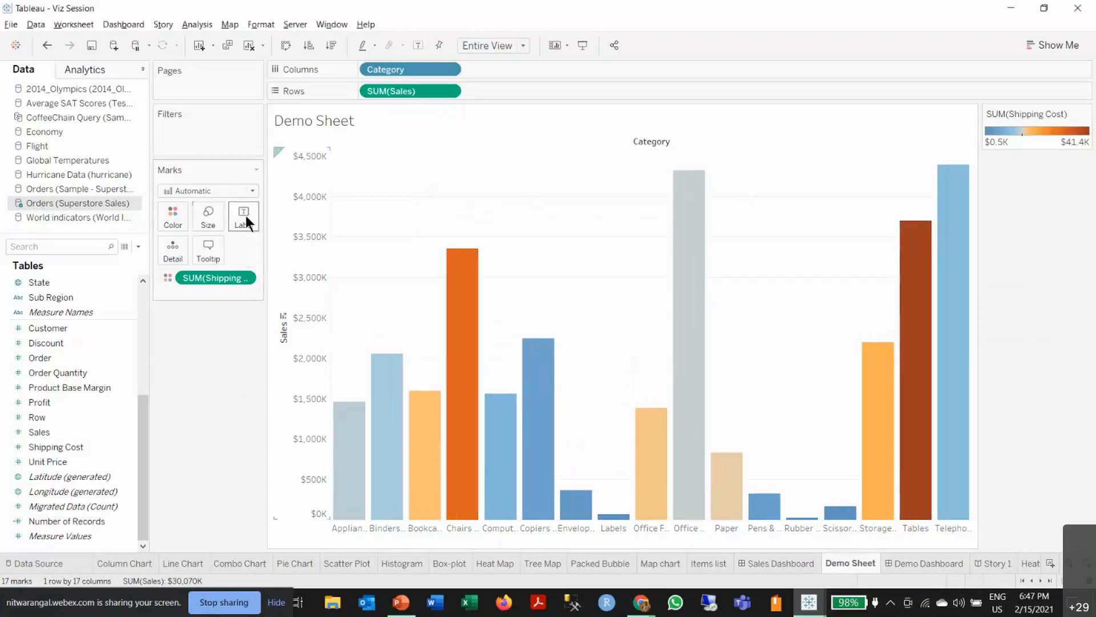
- Show the mark labels on the bars and turn them off again
click(245, 217)
click(271, 247)
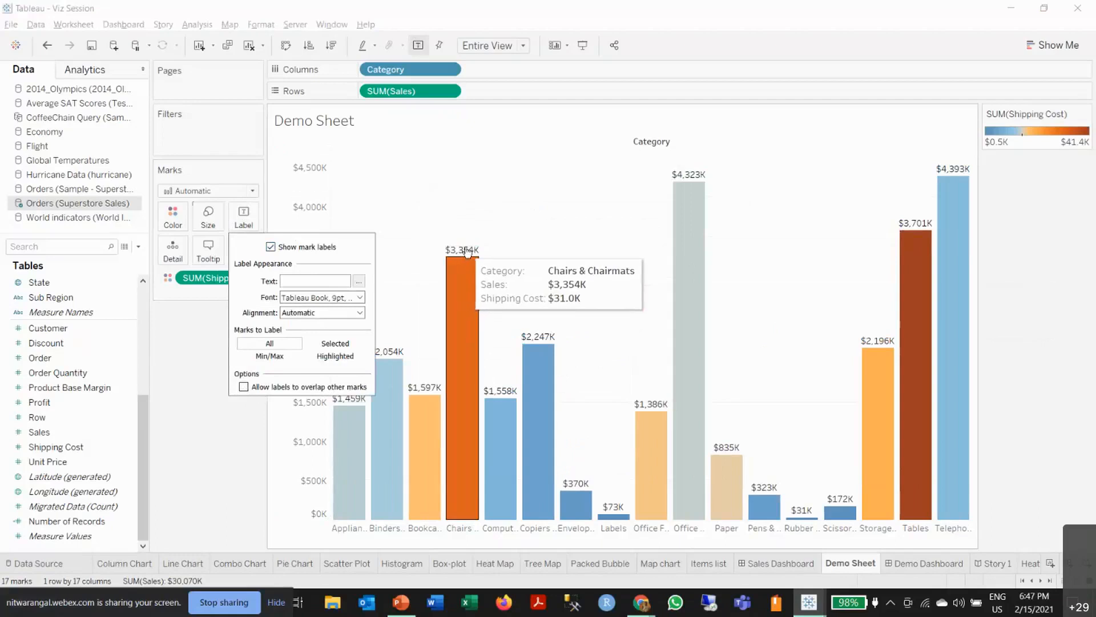
click(271, 246)
click(180, 316)
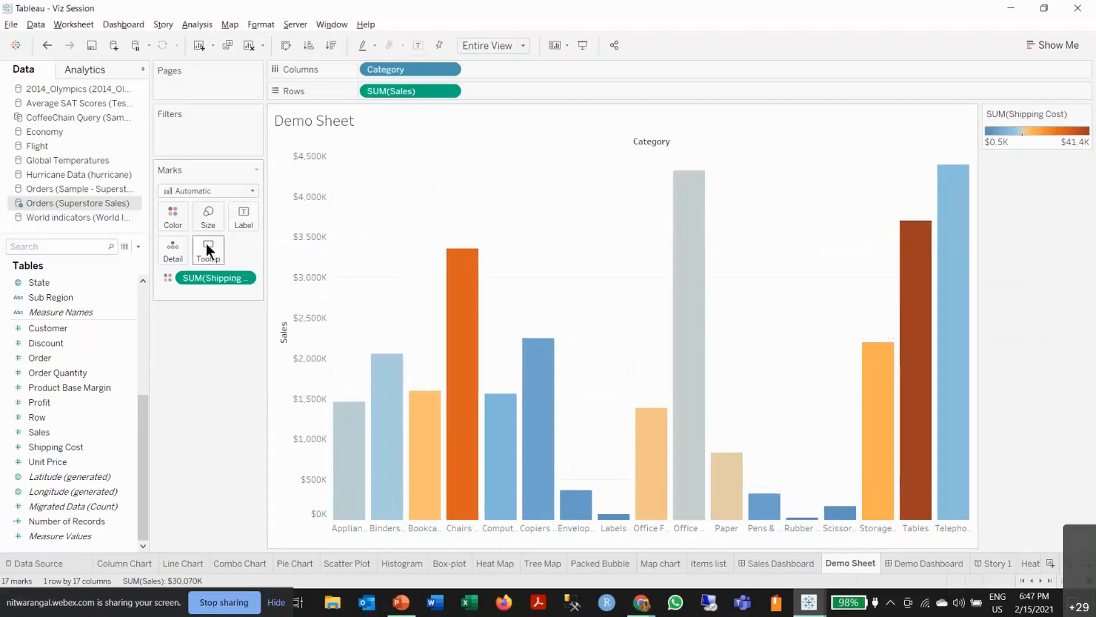
- Check the fields in the bars' tooltip without editing its text, and add the Profit measure to the tooltip
mouse_move(464, 301)
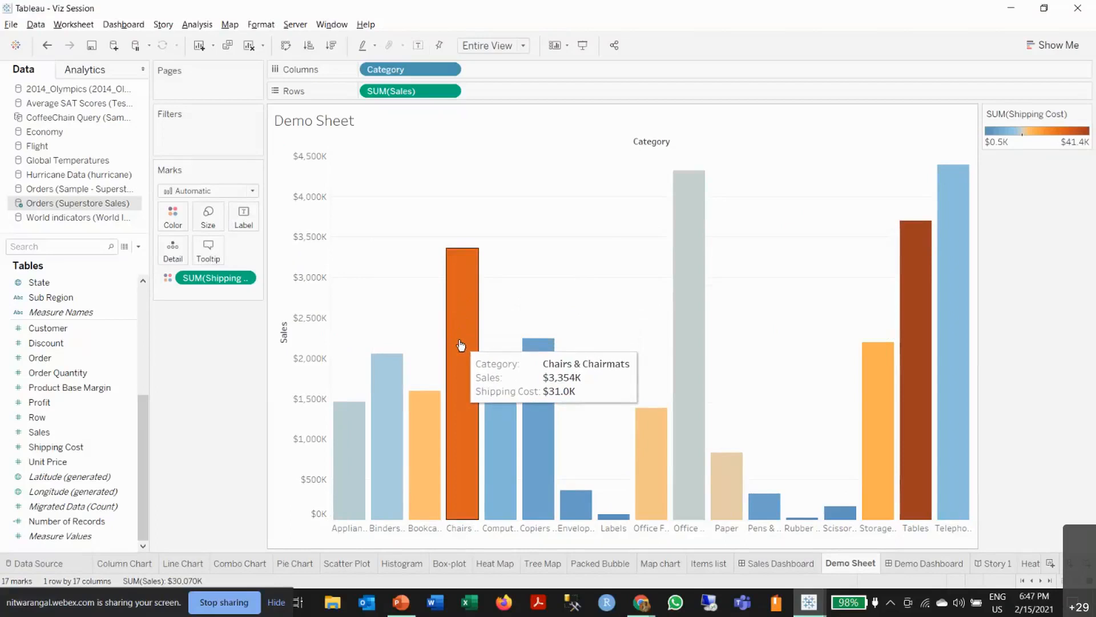
click(208, 250)
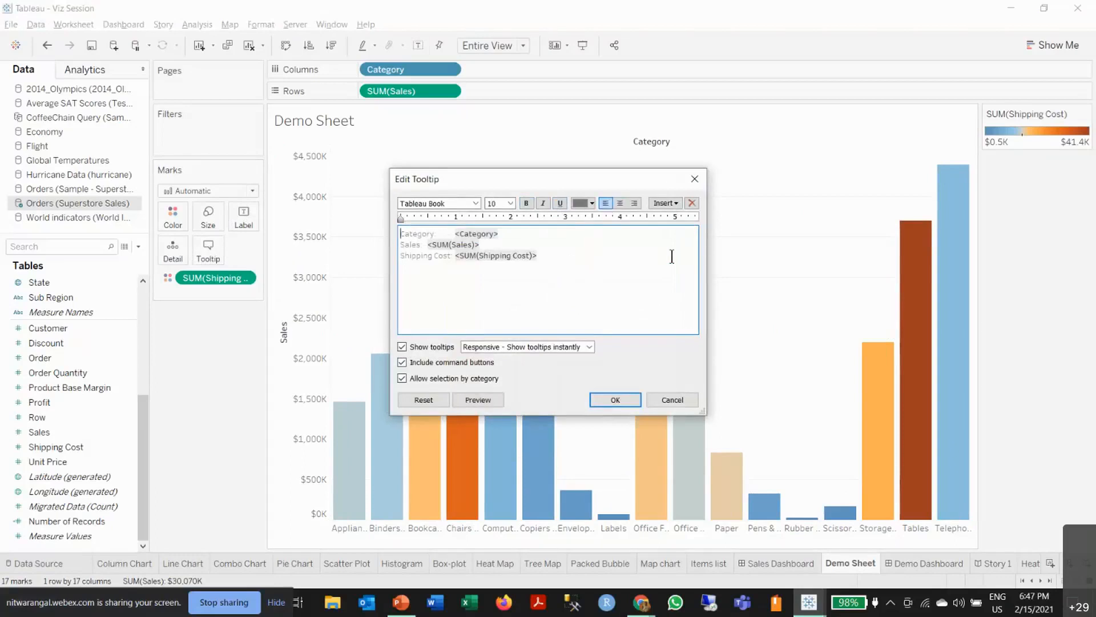
click(695, 178)
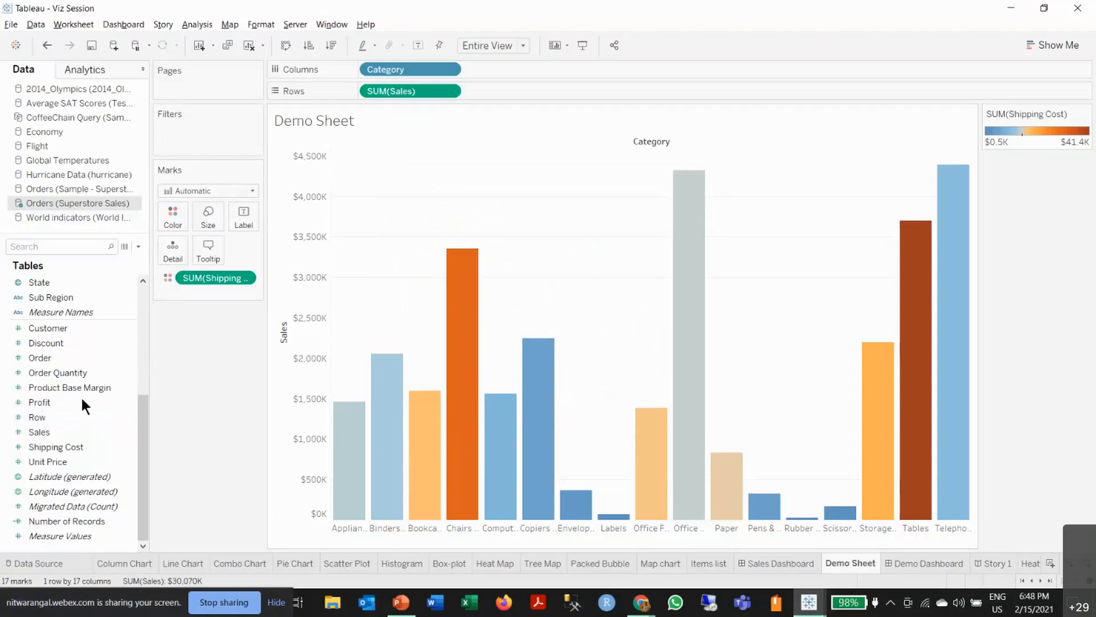
drag(53, 400, 207, 244)
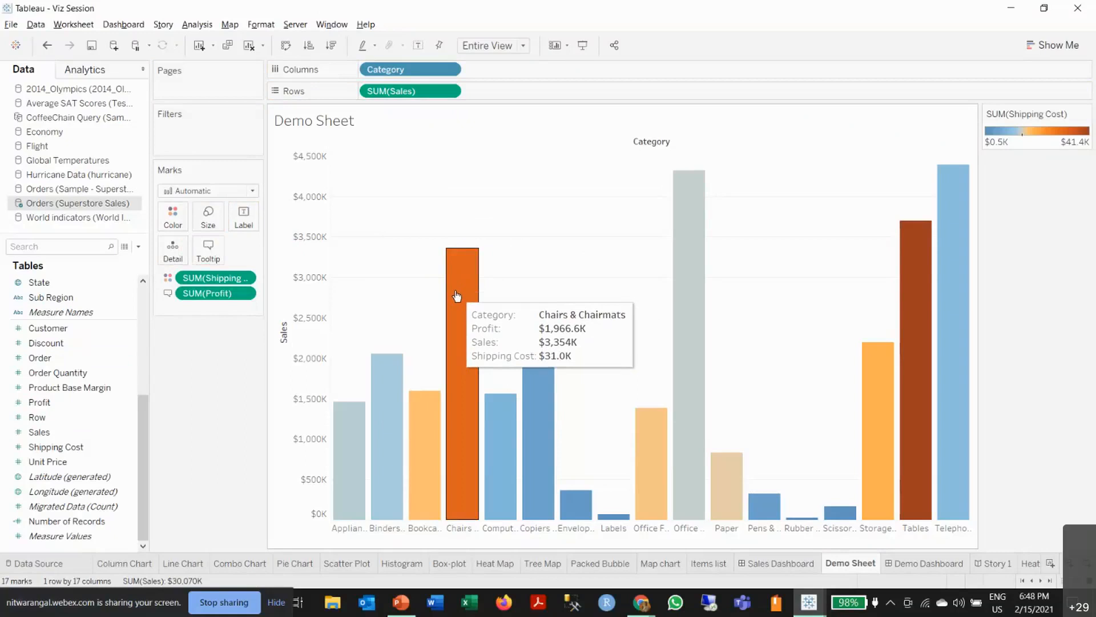
- Remove the Profit measure from the bars' tooltip
drag(207, 293, 201, 391)
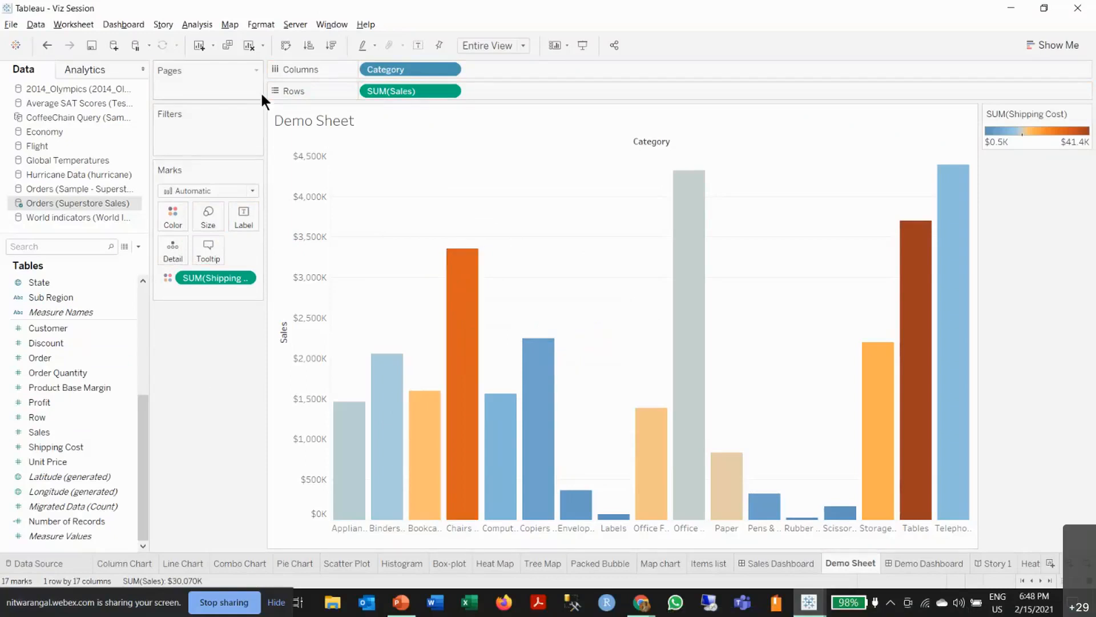
click(640, 606)
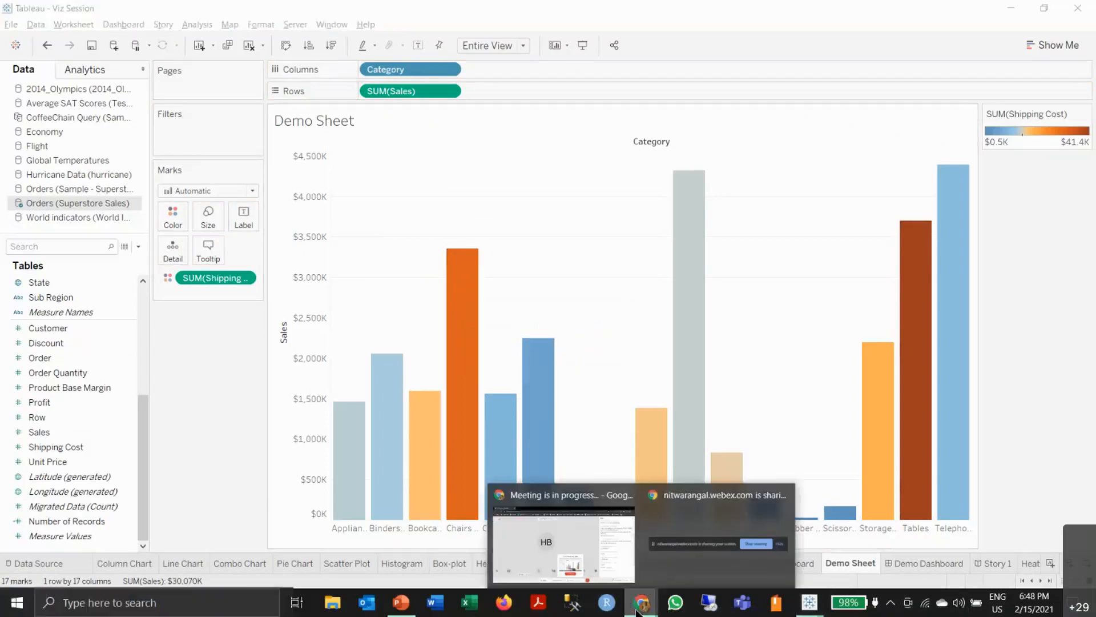
click(588, 550)
key(alt+Tab)
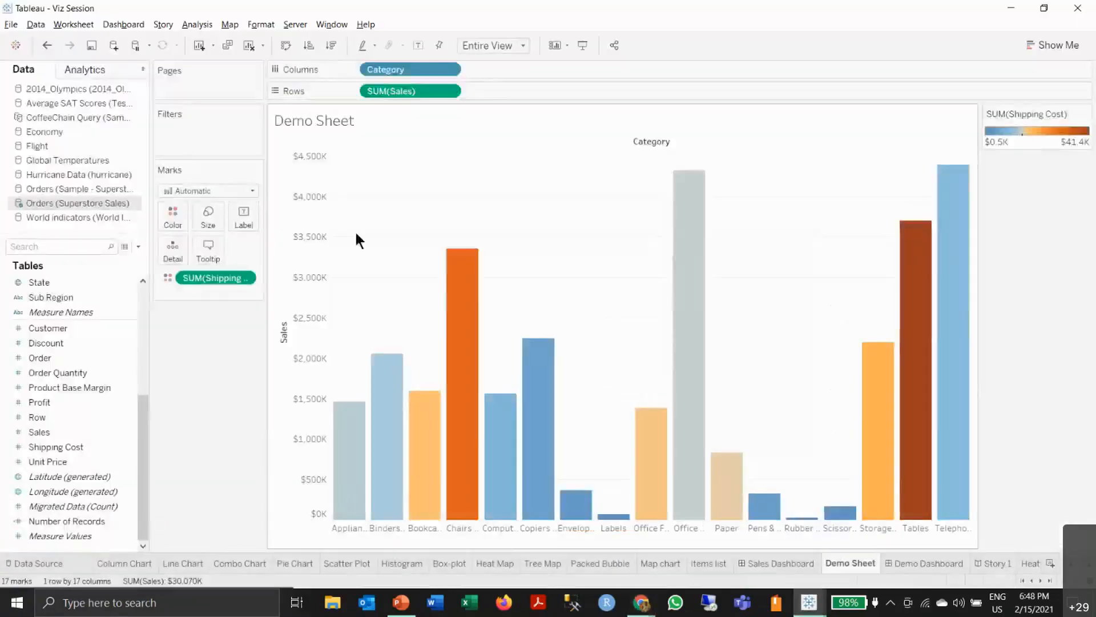
- Clear the sheet and plot Profit by month of Order Date as a line chart
click(248, 46)
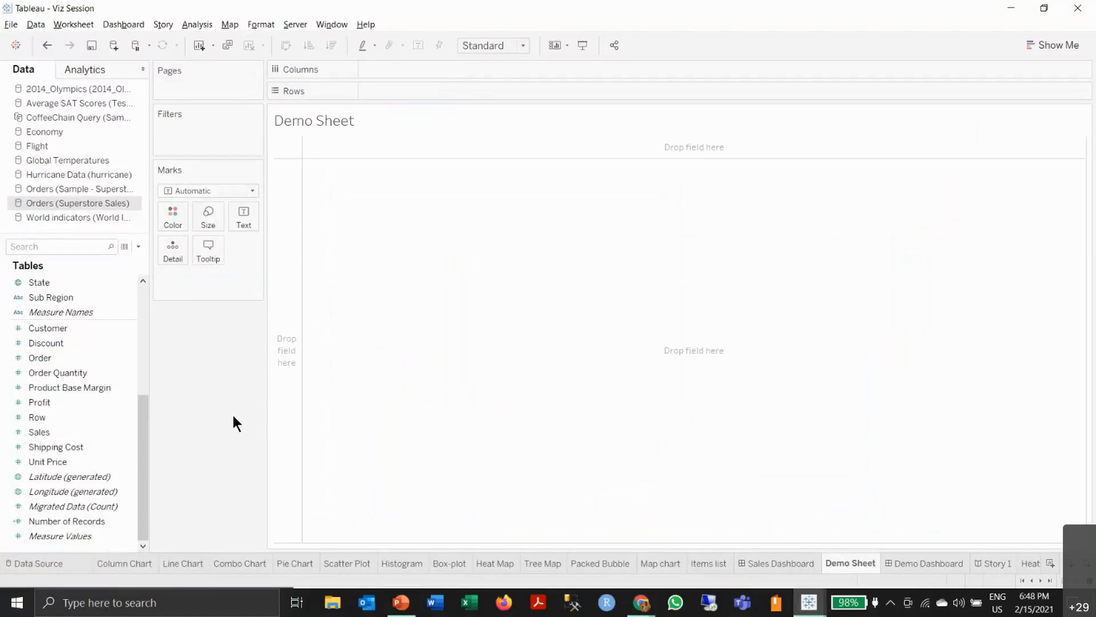
scroll(70, 339, up, 5)
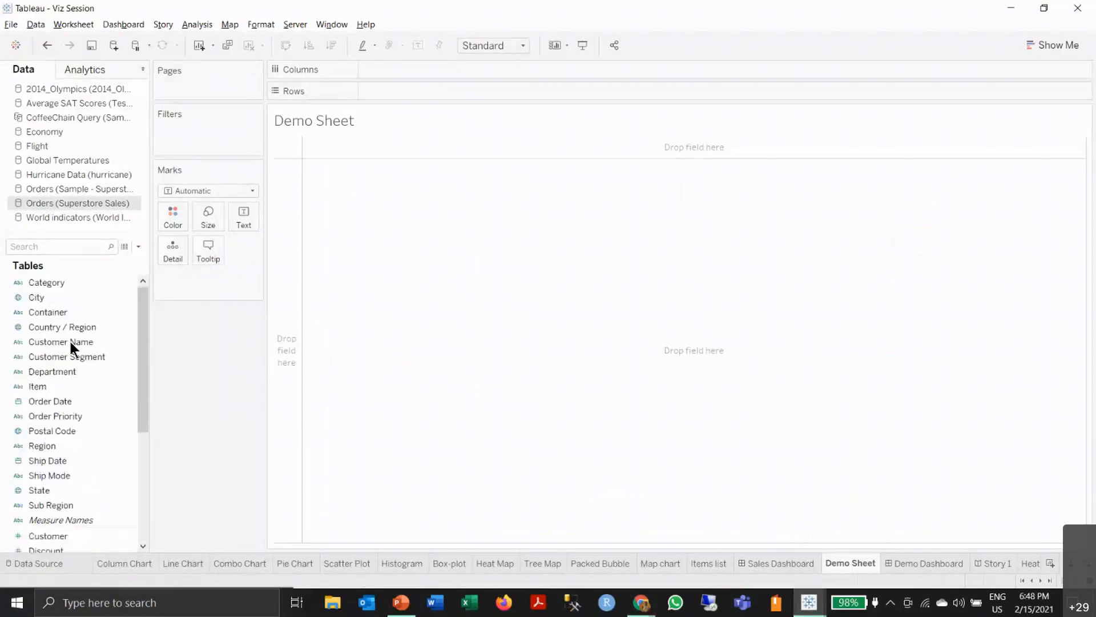
click(48, 403)
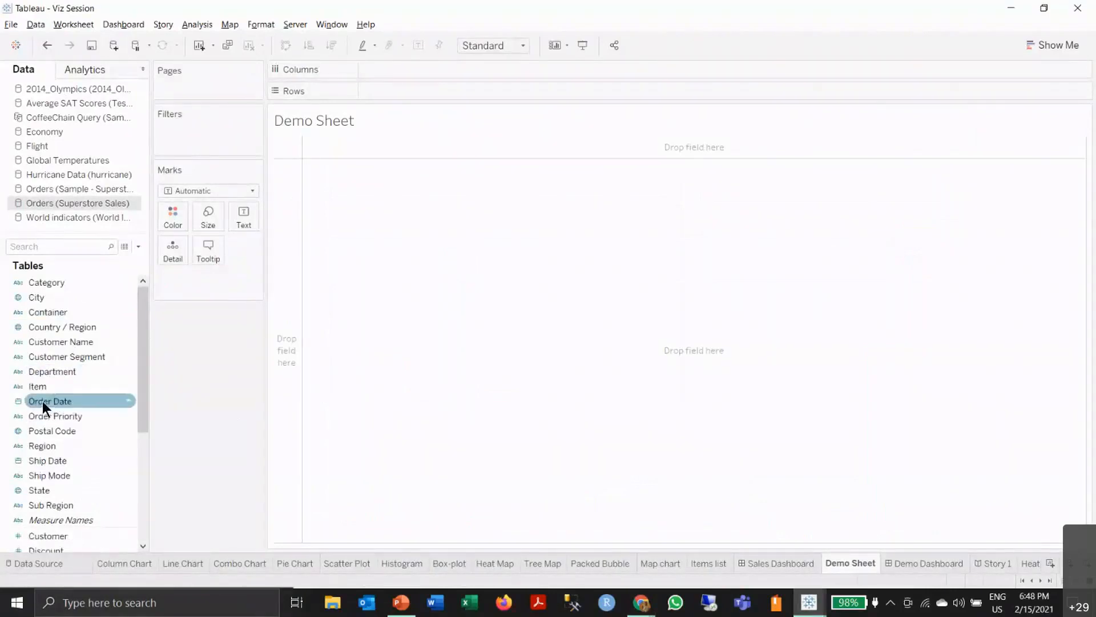
drag(42, 401, 383, 70)
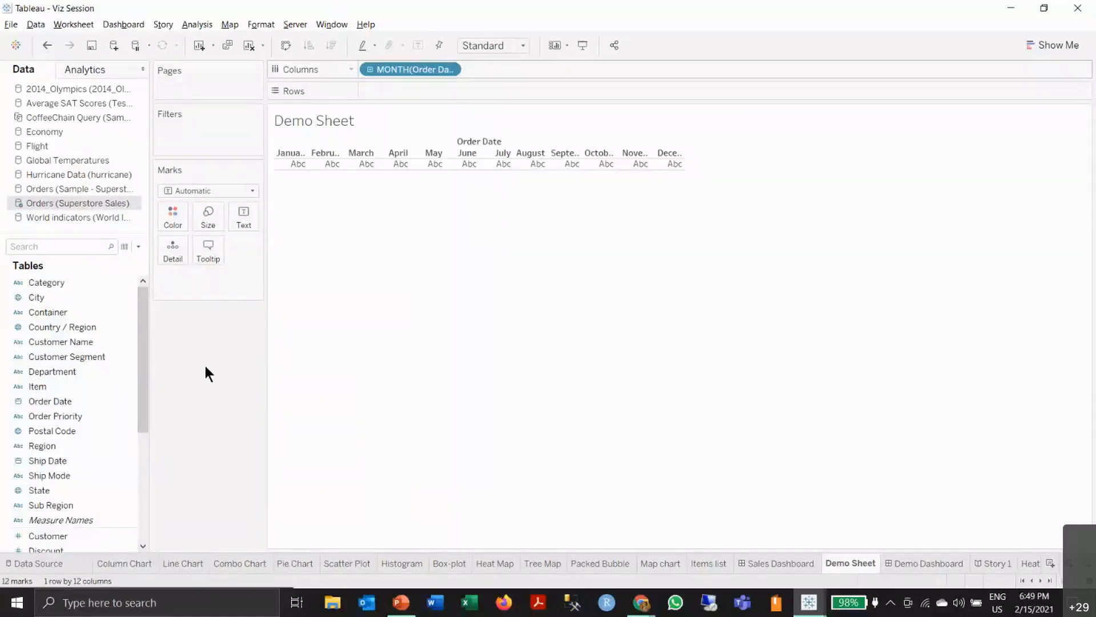
scroll(69, 483, down, 5)
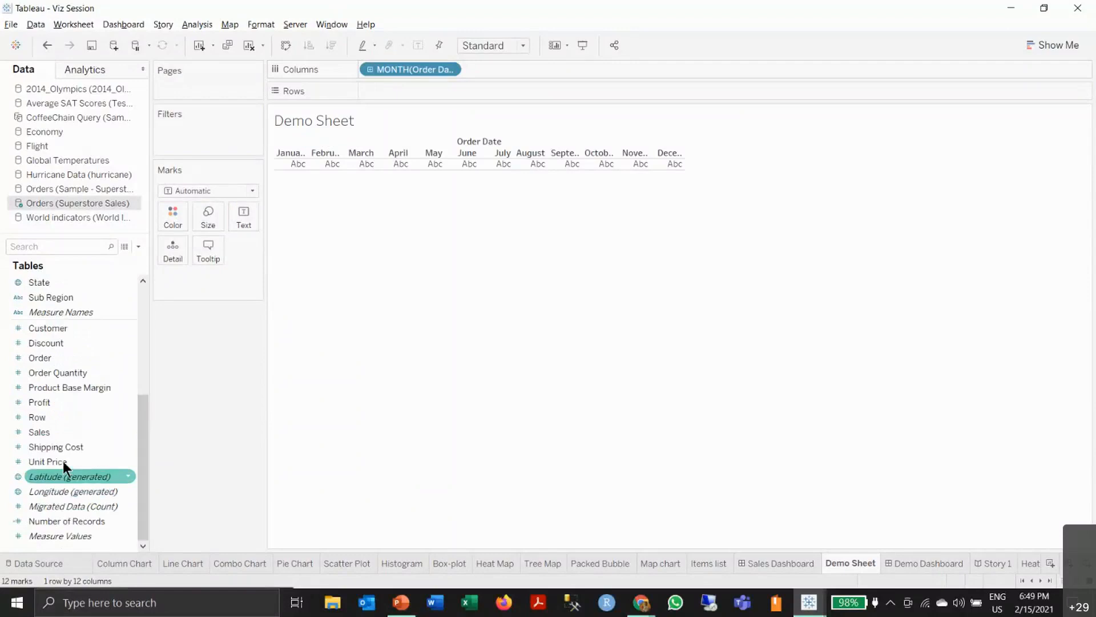
drag(49, 402, 426, 90)
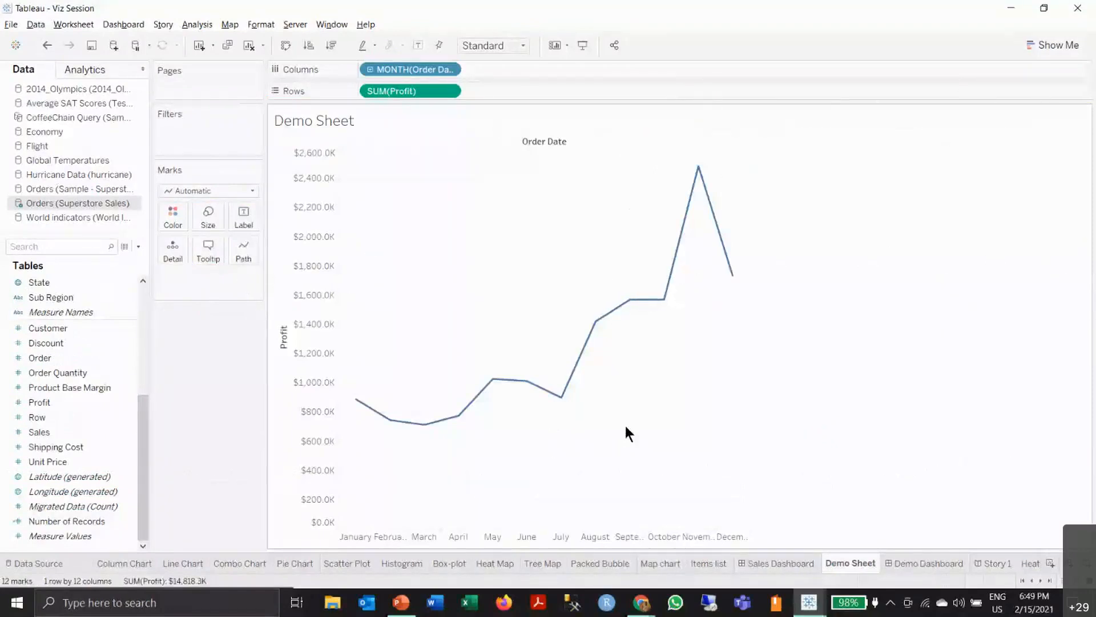
- Add Sales to the Profit line chart on a dual axis and synchronize the two axes
click(115, 450)
drag(77, 443, 745, 357)
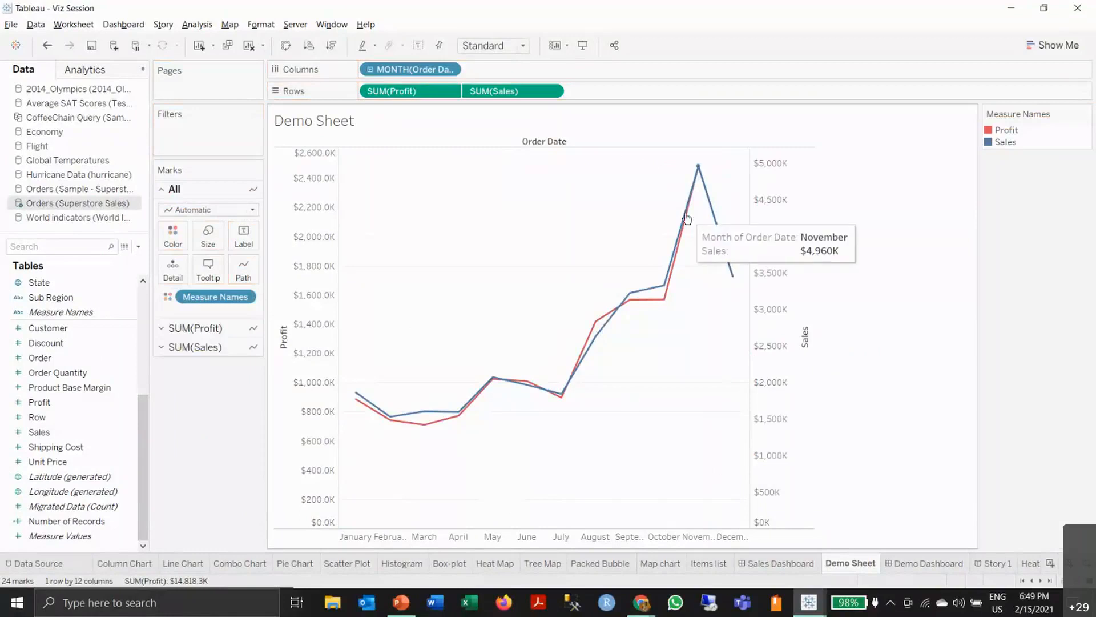
mouse_move(664, 275)
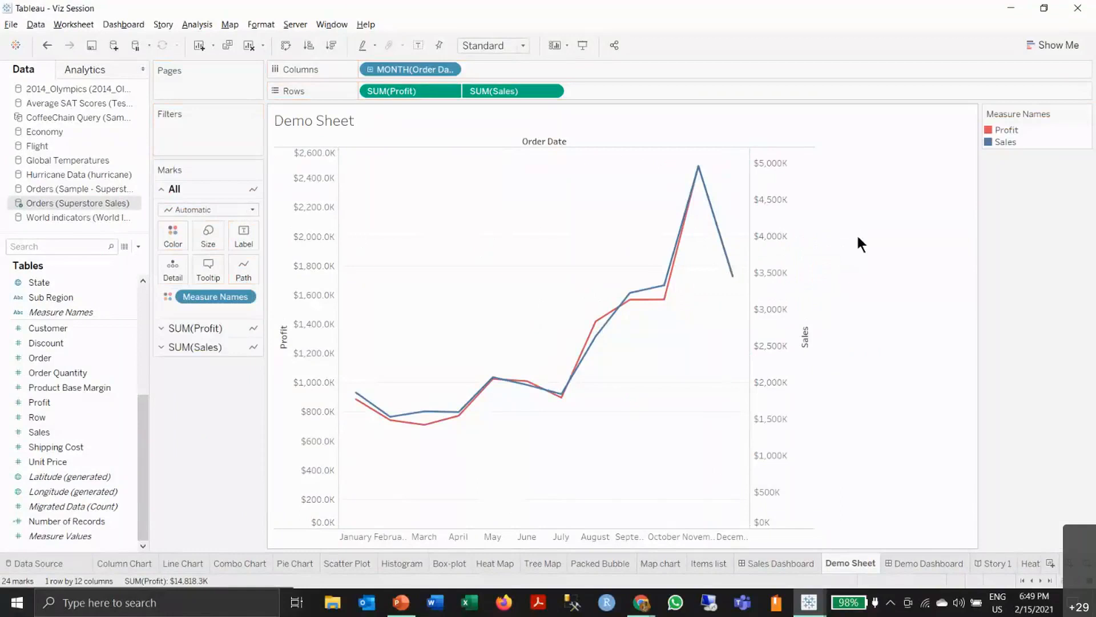
right_click(770, 234)
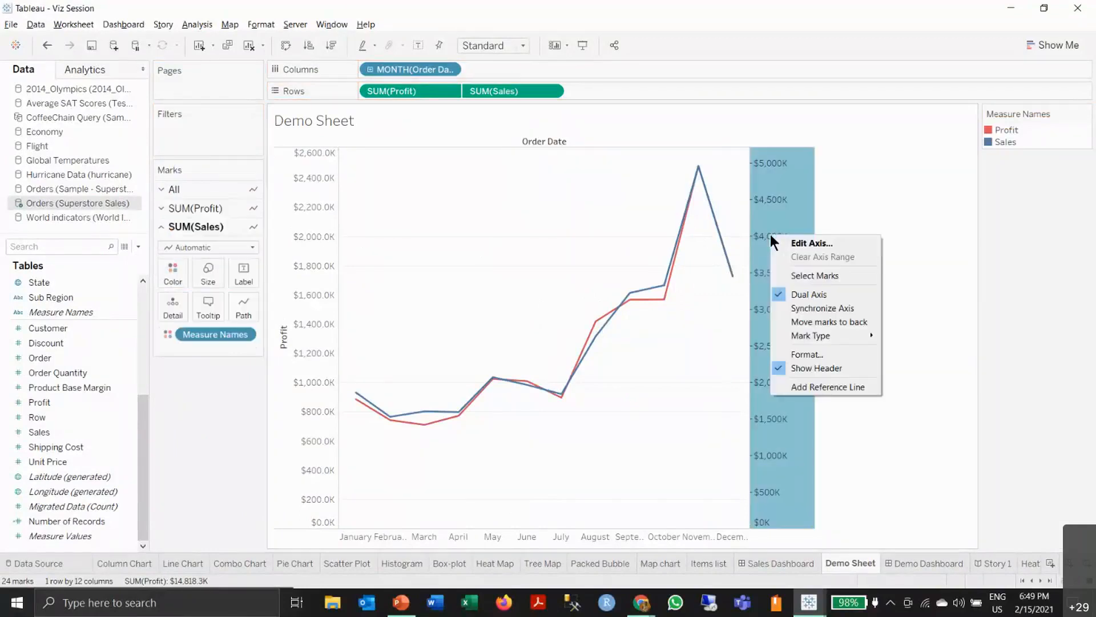
click(813, 307)
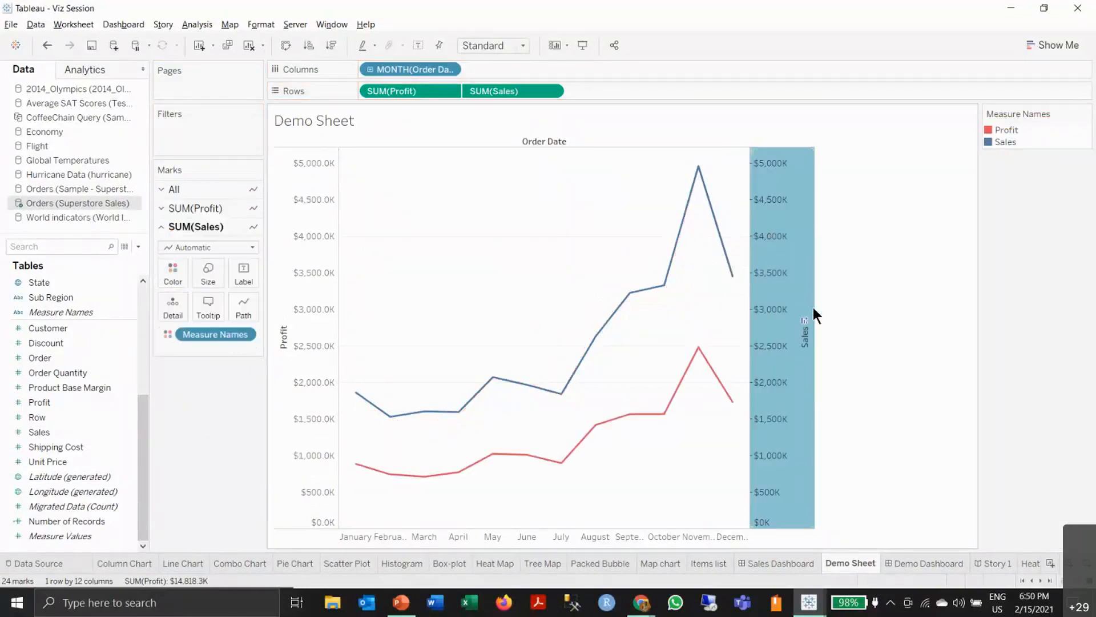
click(851, 327)
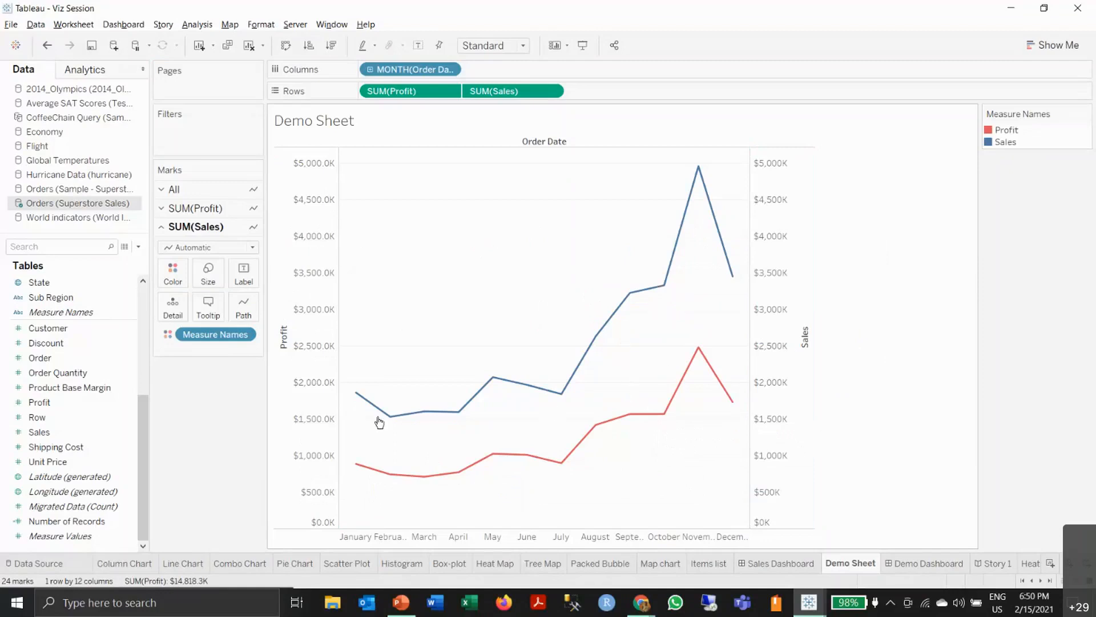
- Change the color of the Profit line to orange and apply it
click(1085, 115)
click(1011, 127)
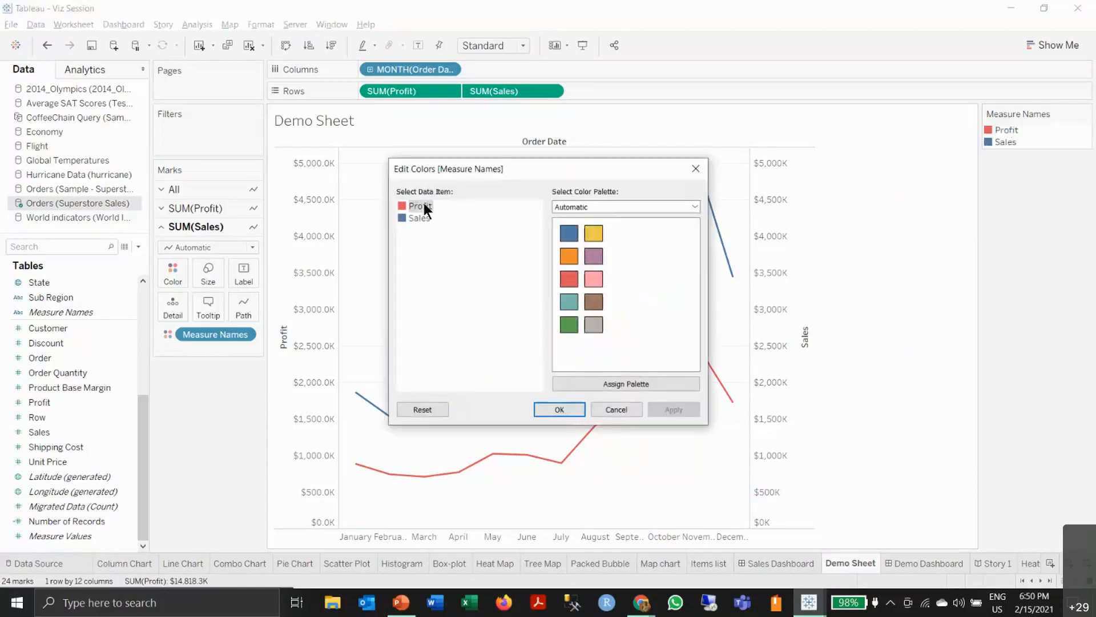
click(569, 255)
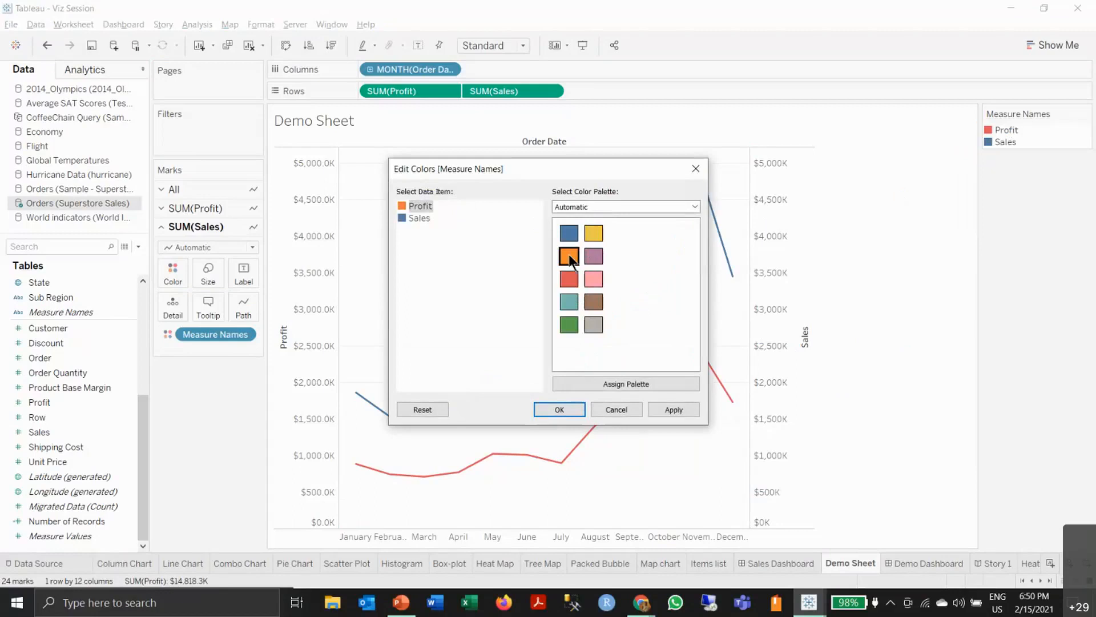
click(665, 410)
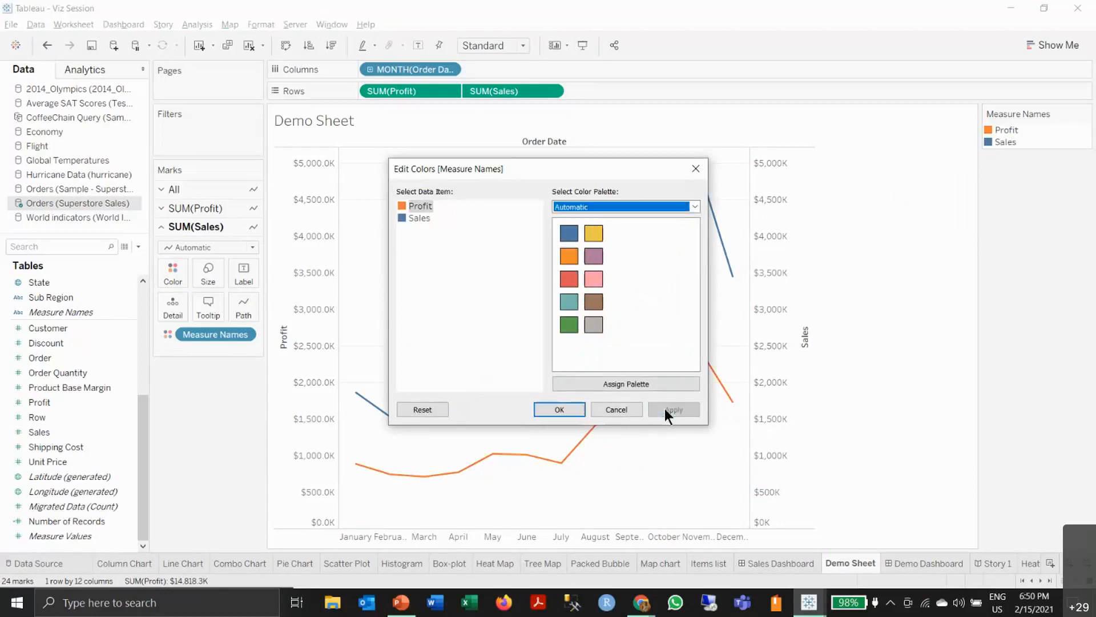
click(556, 402)
- Try the step and jump line types on the Sales line and return it to the linear type
click(245, 311)
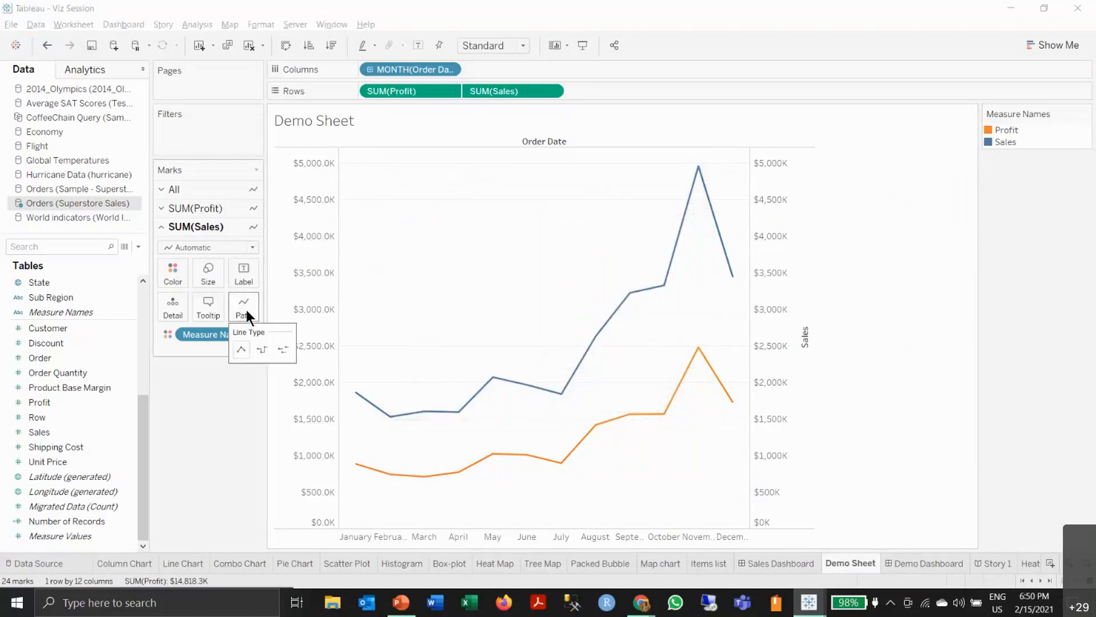
click(258, 347)
click(282, 349)
click(266, 349)
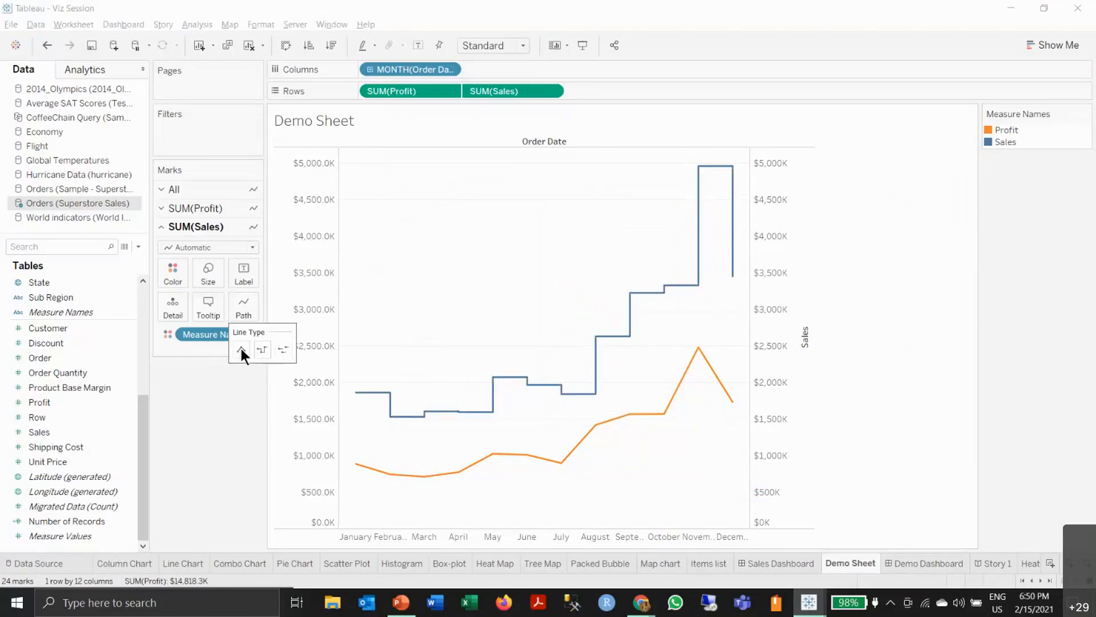
click(240, 348)
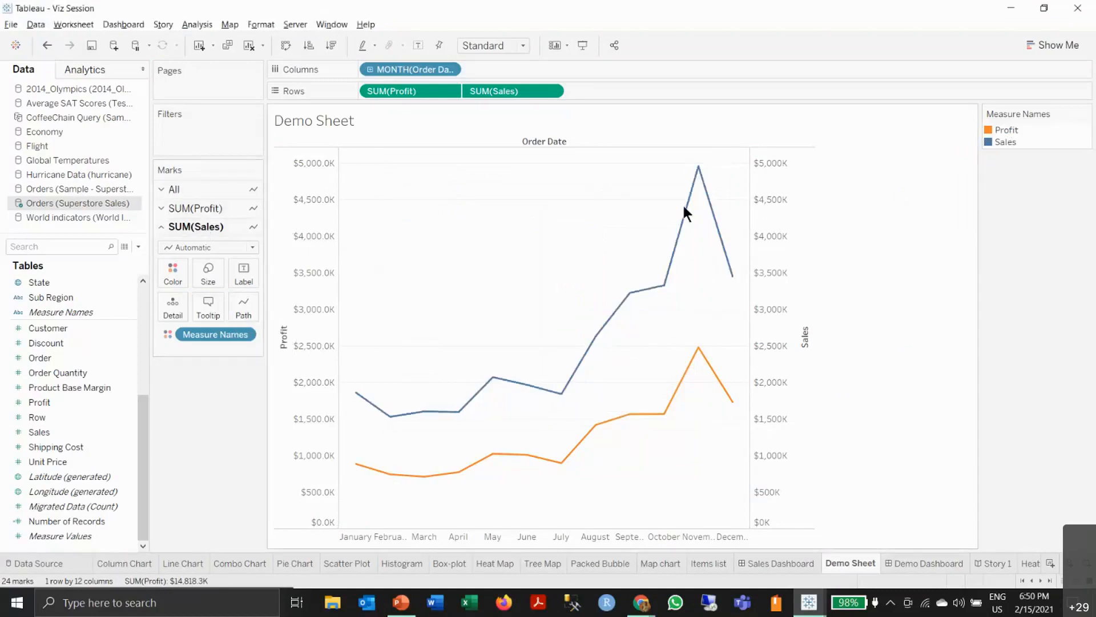
- Review the mark settings for All, Profit and Sales, and adjust the thickness of the Sales line
click(201, 192)
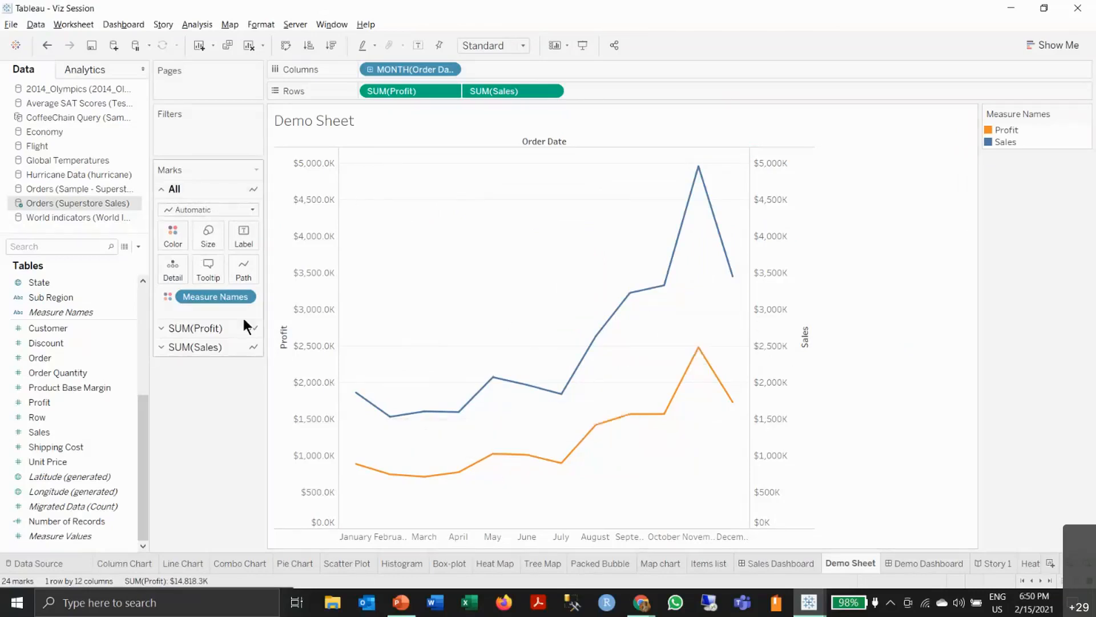
click(204, 331)
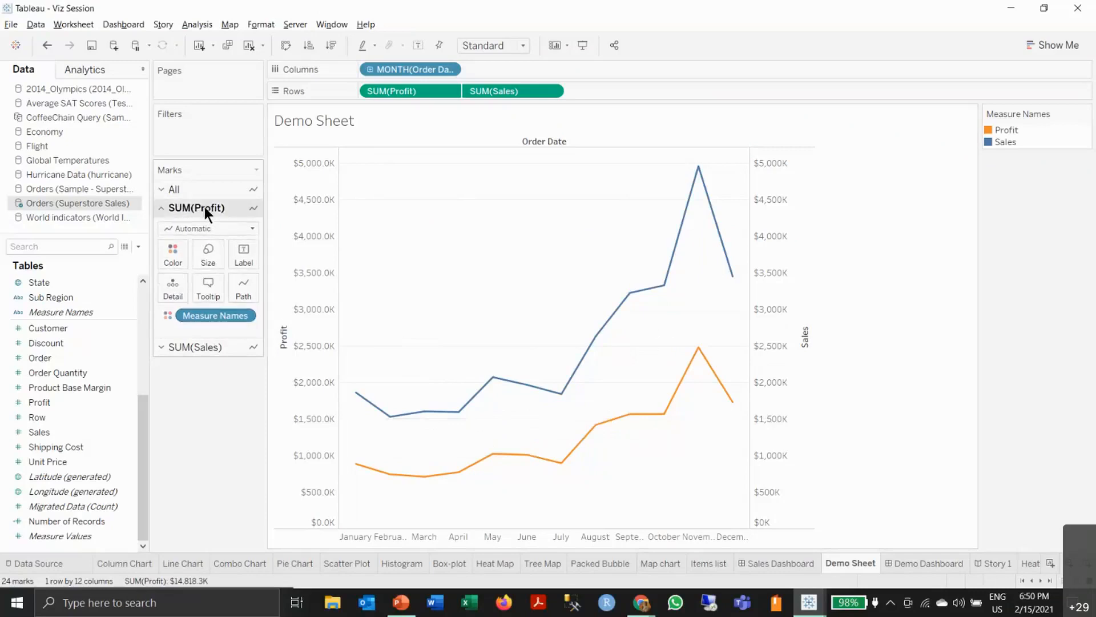
click(197, 346)
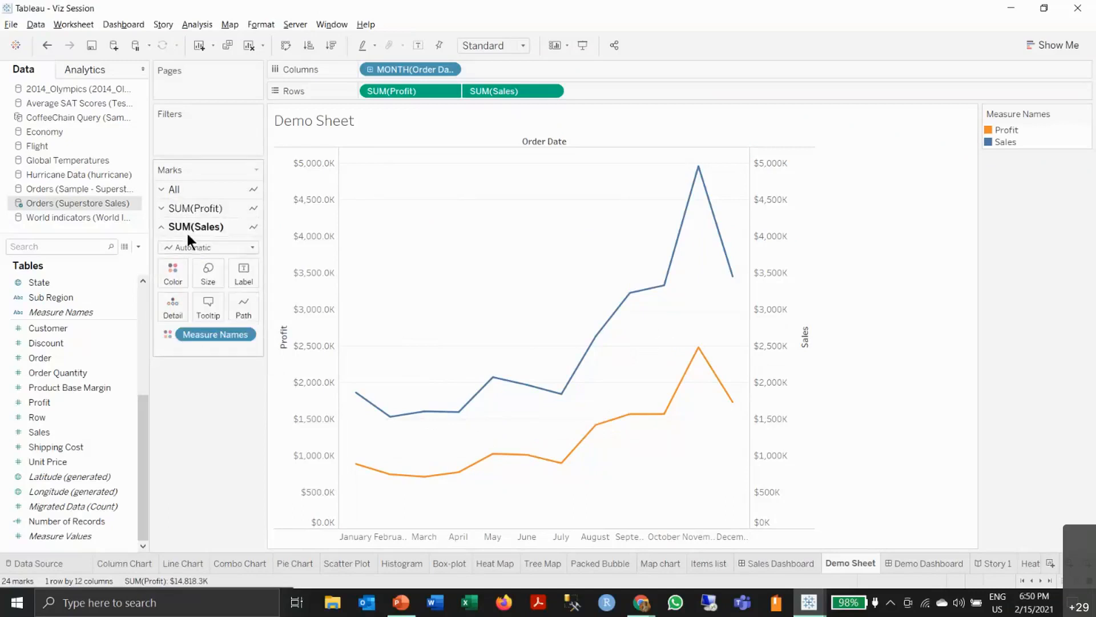
click(204, 268)
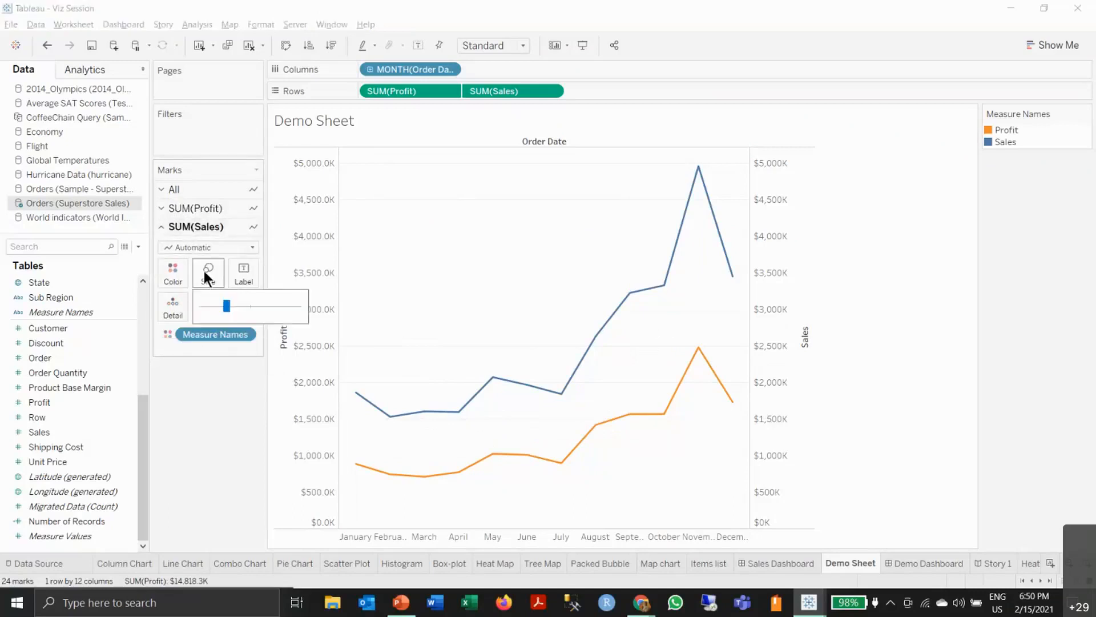
drag(245, 306, 228, 307)
click(223, 403)
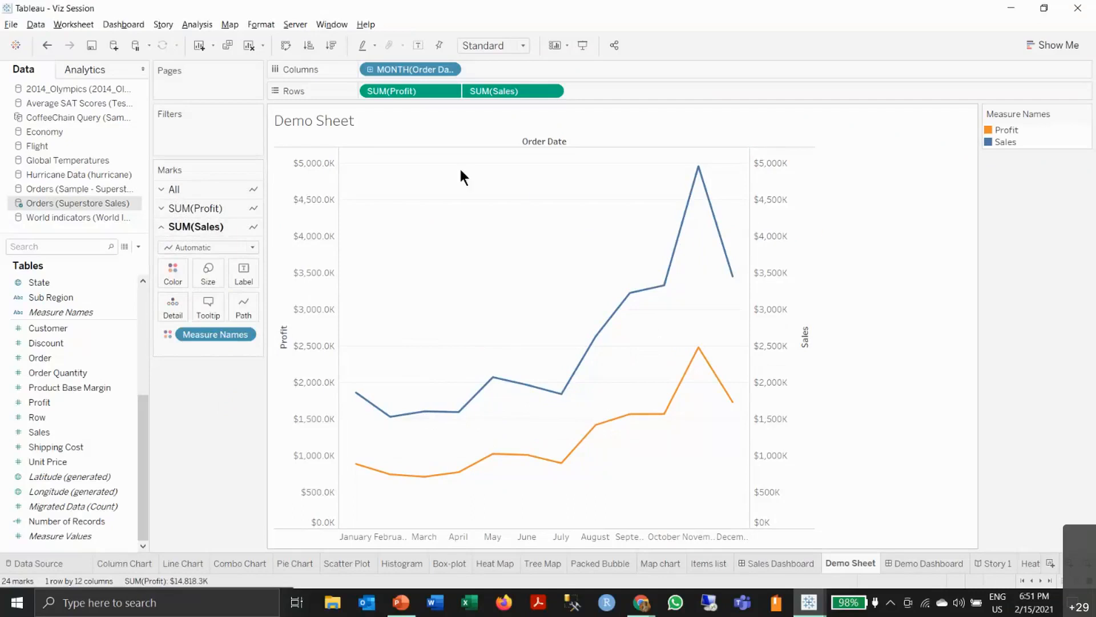
- Clear the sheet and plot Sales by Category, with Profit added on a second axis
click(248, 49)
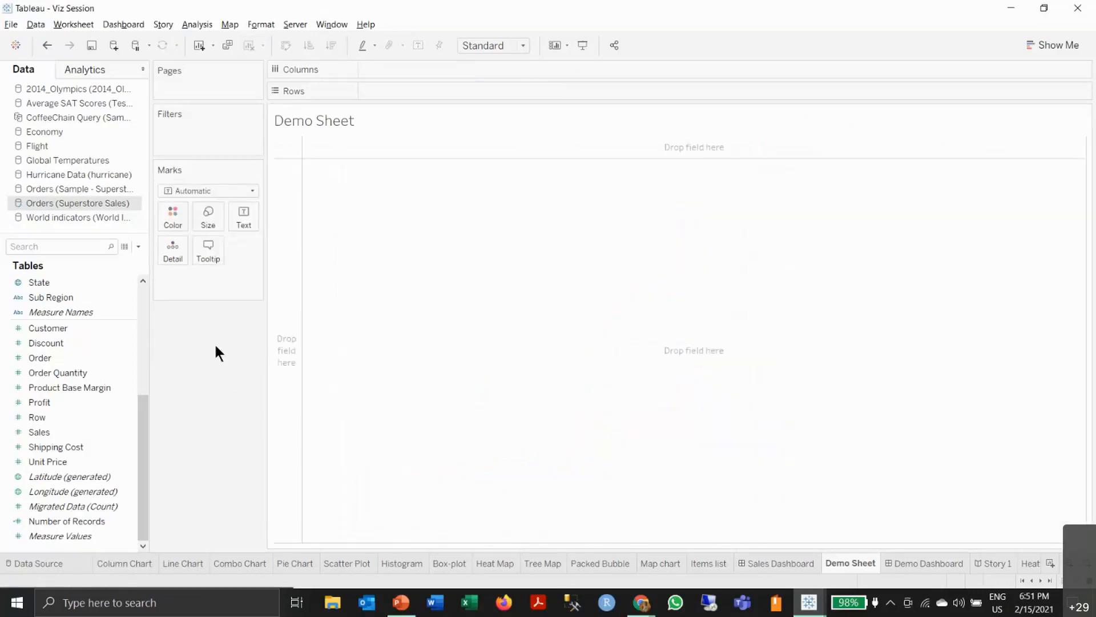
scroll(12, 419, up, 5)
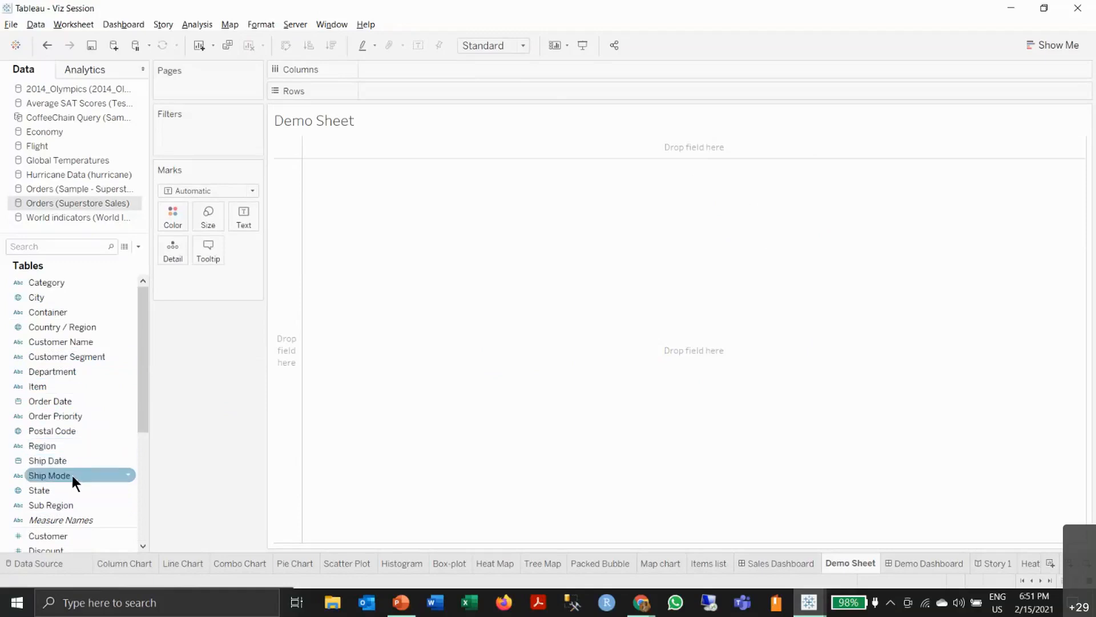
drag(61, 285, 433, 69)
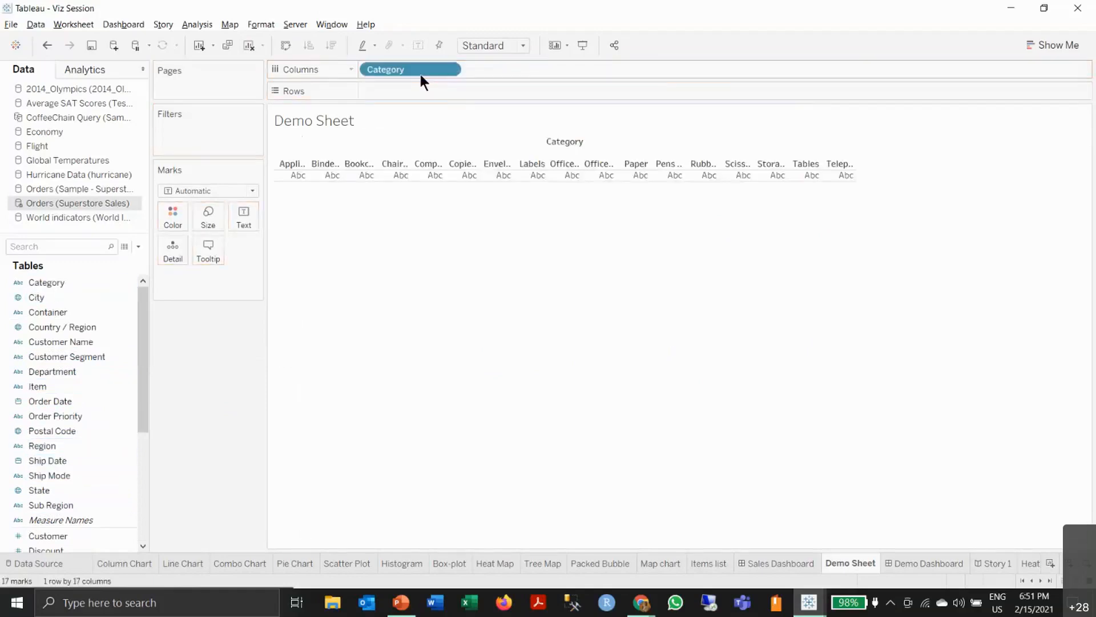
scroll(87, 420, down, 5)
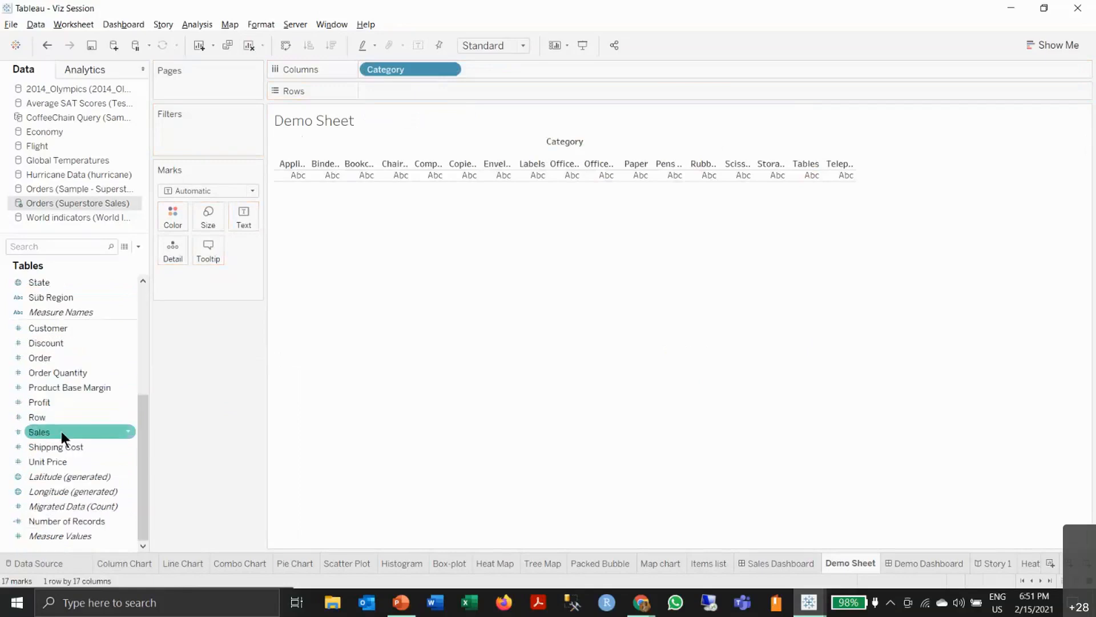
drag(43, 430, 400, 93)
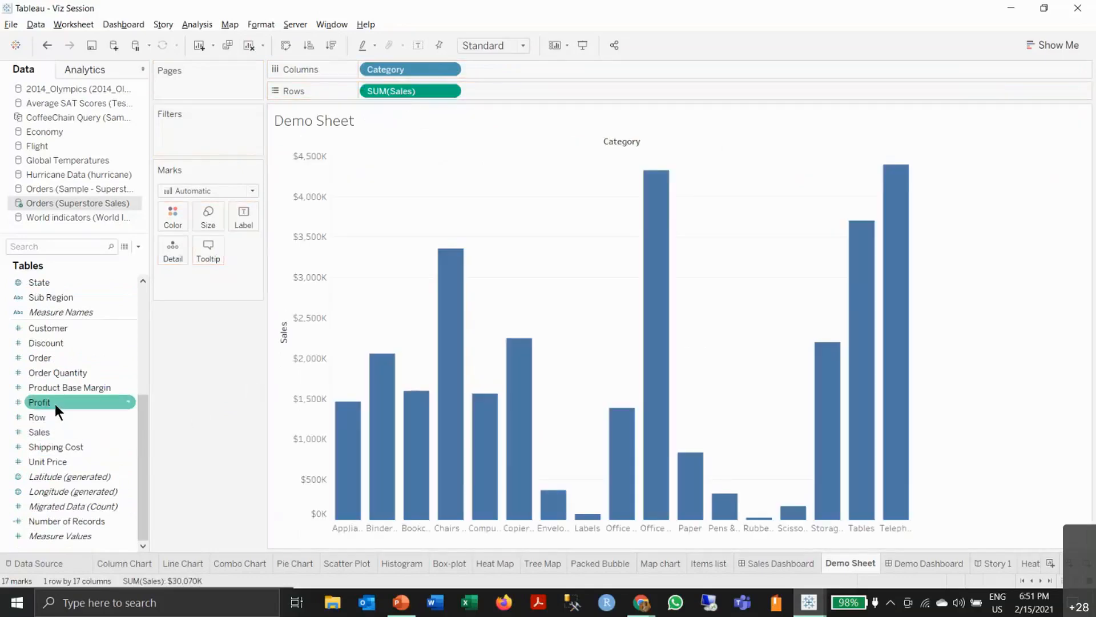
drag(72, 397, 910, 308)
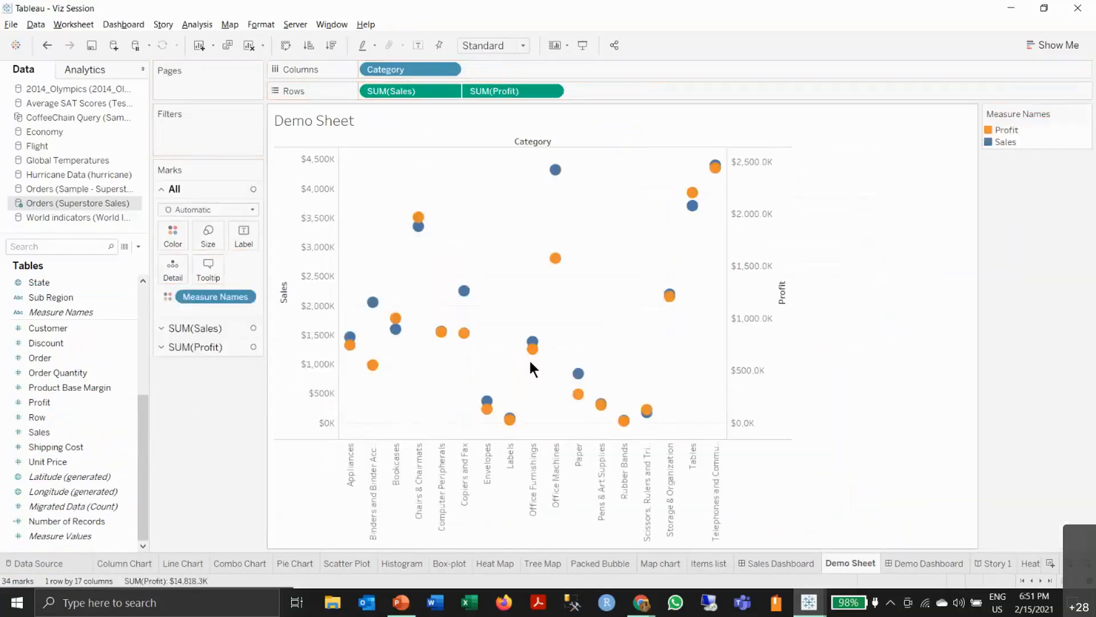
- Set the mark type of the Sales measure alone to Bar in the dual-axis chart
click(252, 209)
click(251, 209)
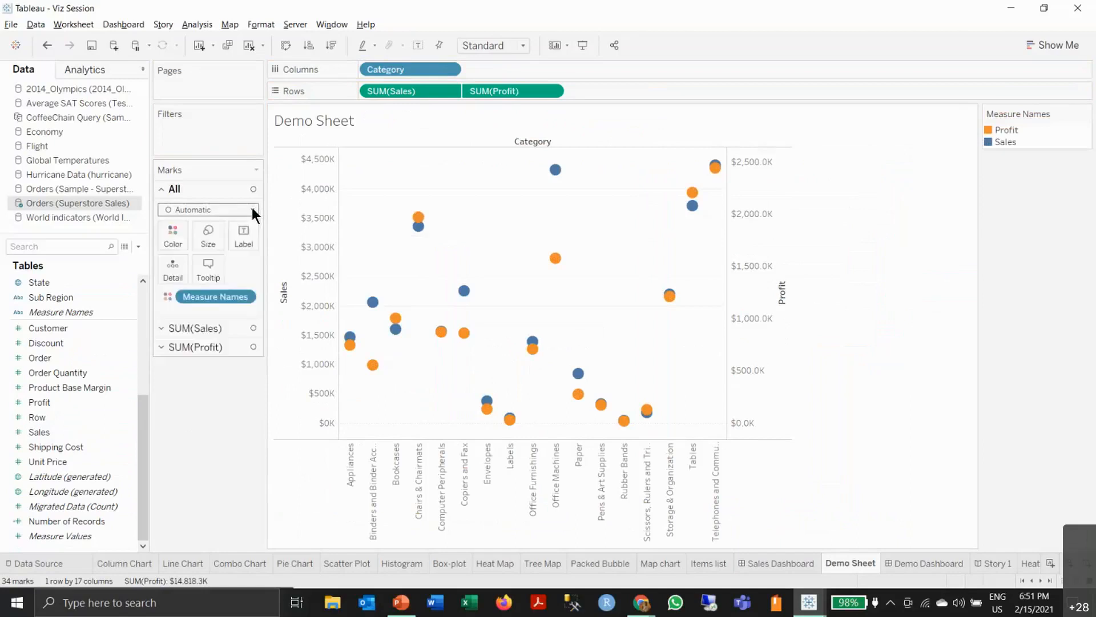
click(238, 326)
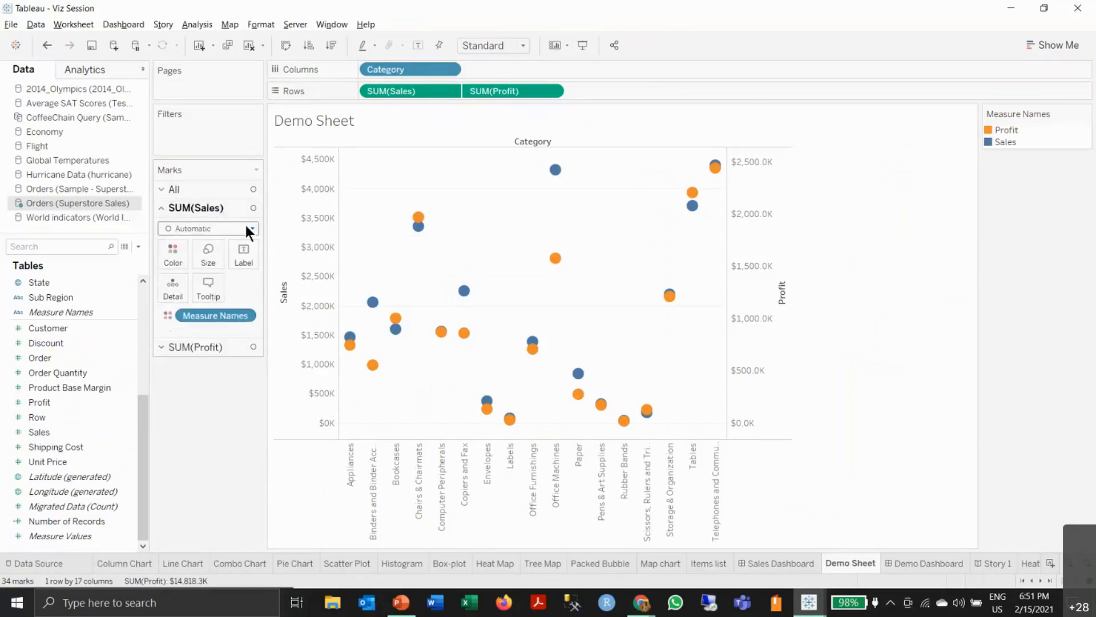
click(245, 225)
click(198, 261)
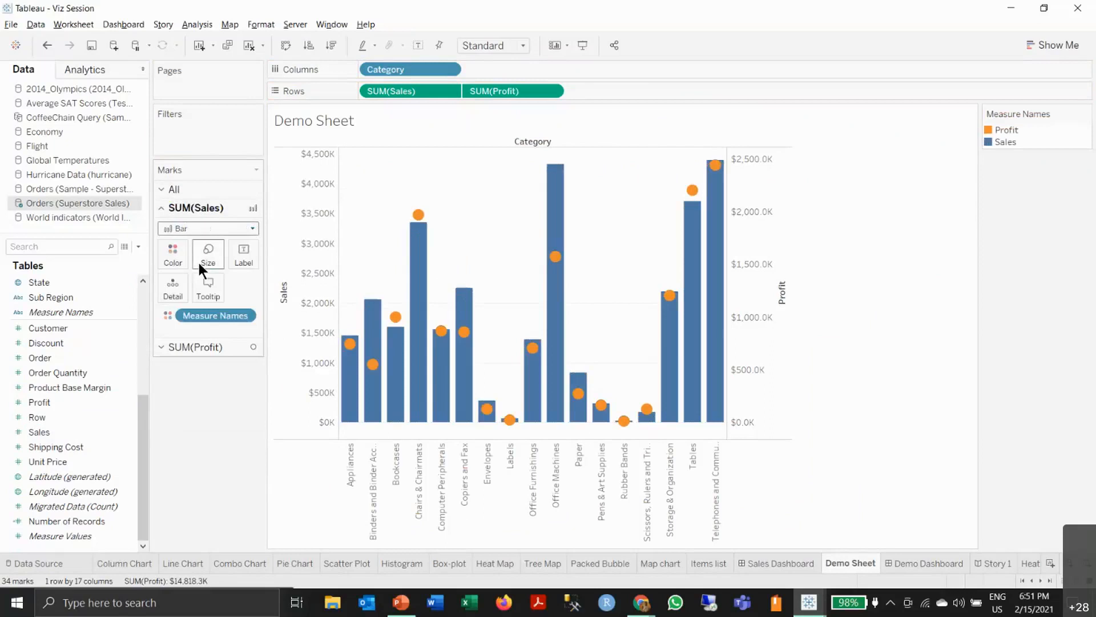
- Set the mark type of the Profit measure to Line and fit the combination chart to Entire View
click(204, 345)
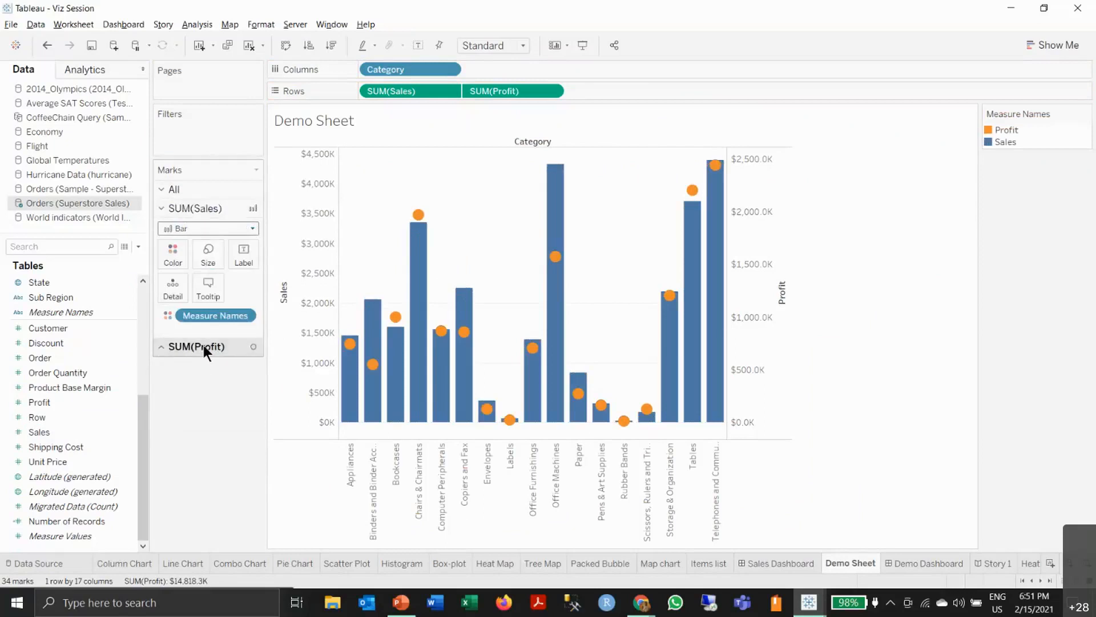
click(251, 246)
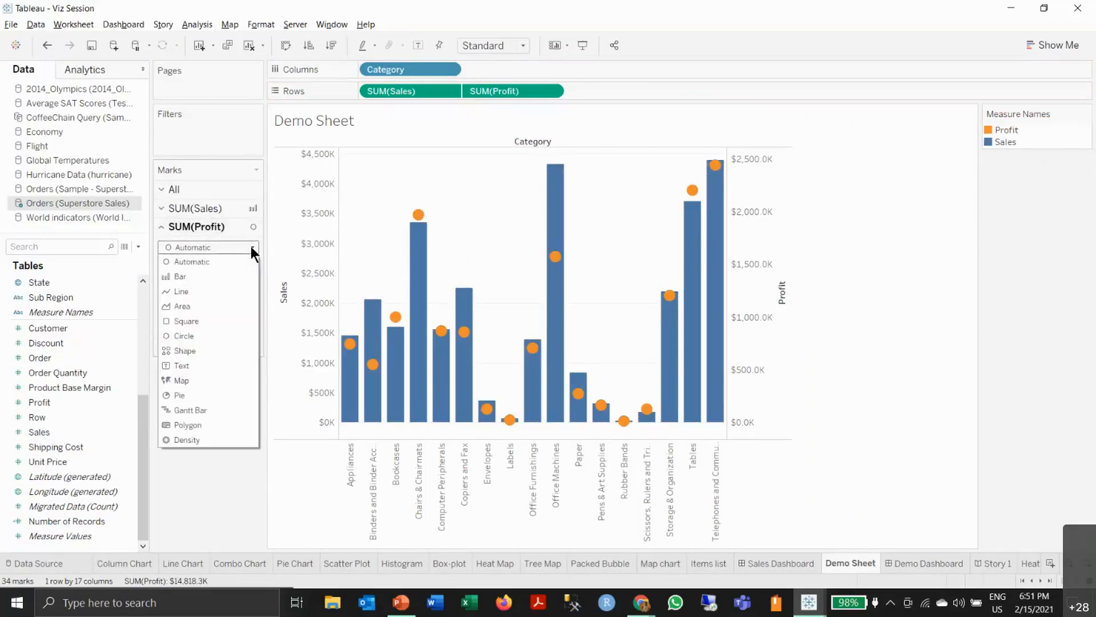
click(204, 292)
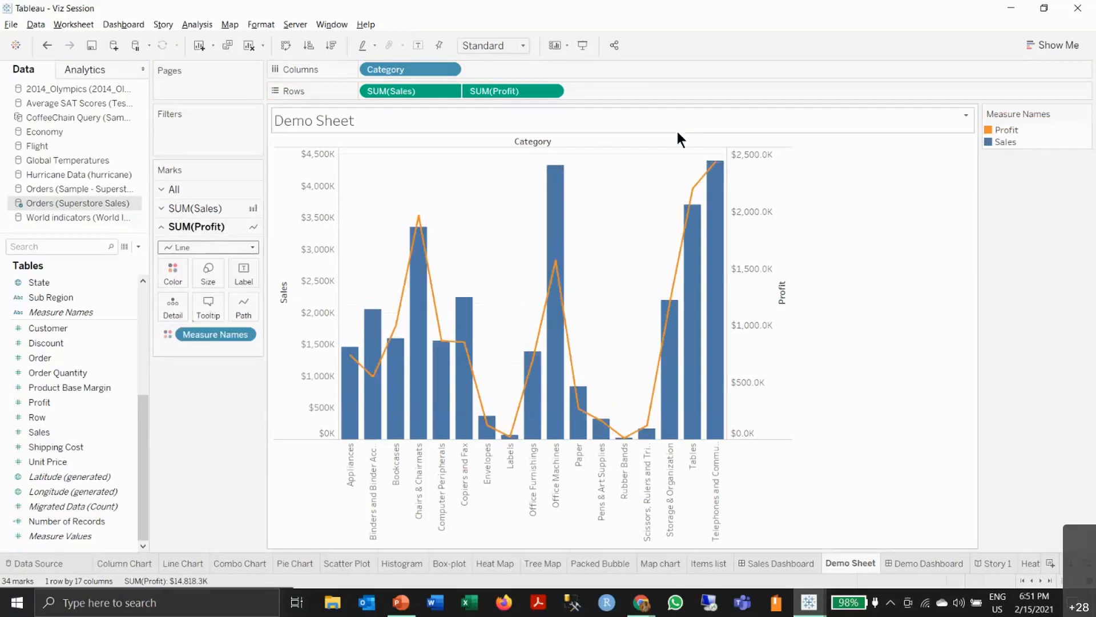
click(524, 45)
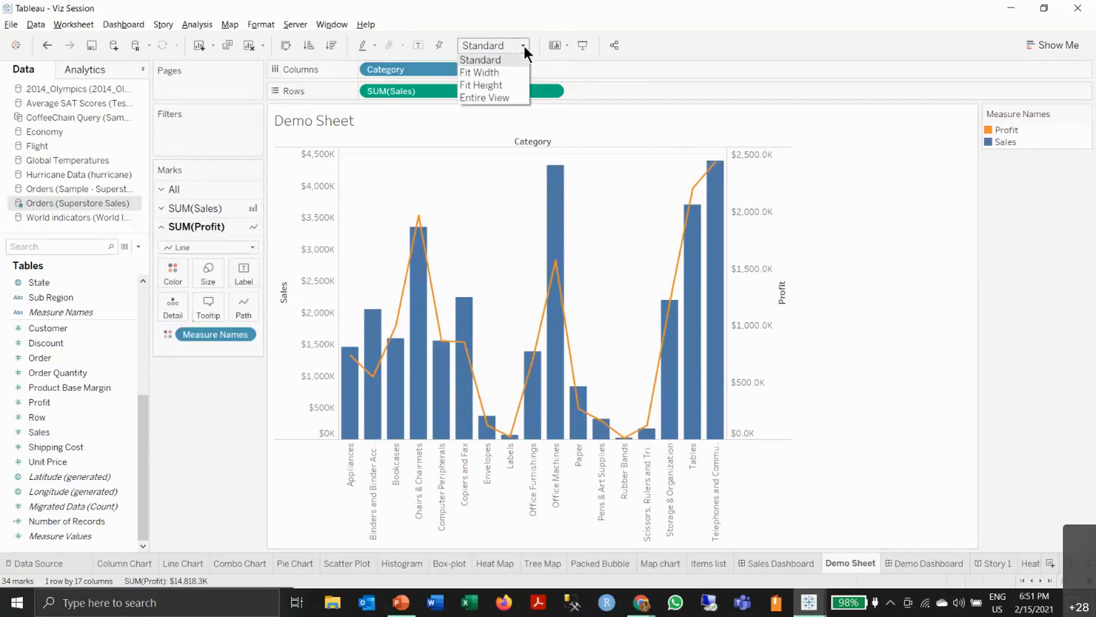
click(483, 97)
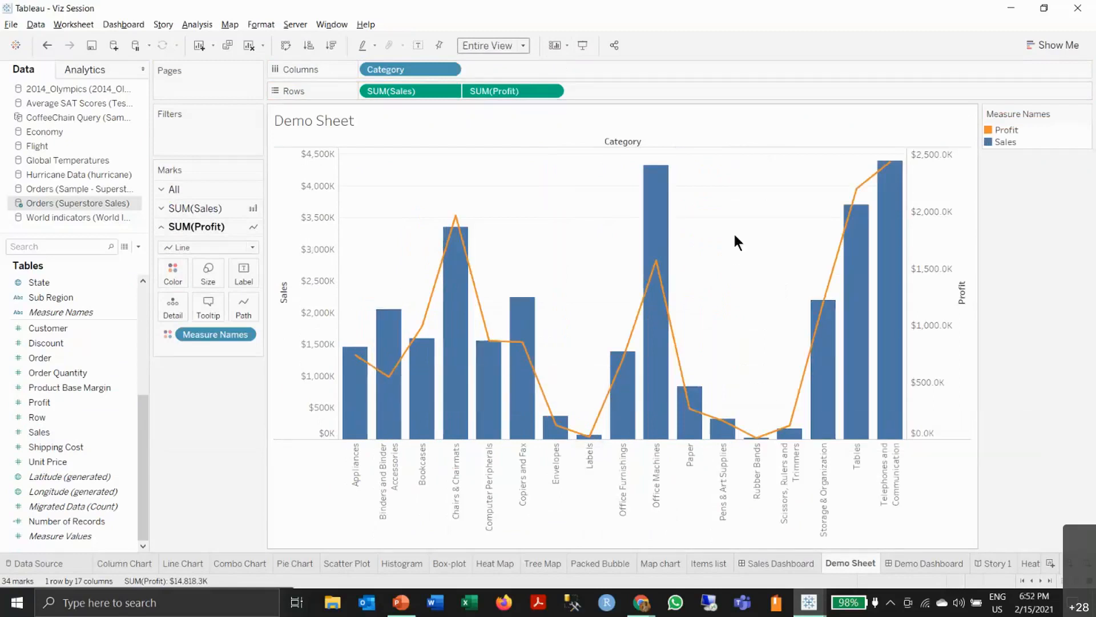
- Synchronize the Profit axis with the Sales axis and inspect the Profit line against the bars
right_click(929, 239)
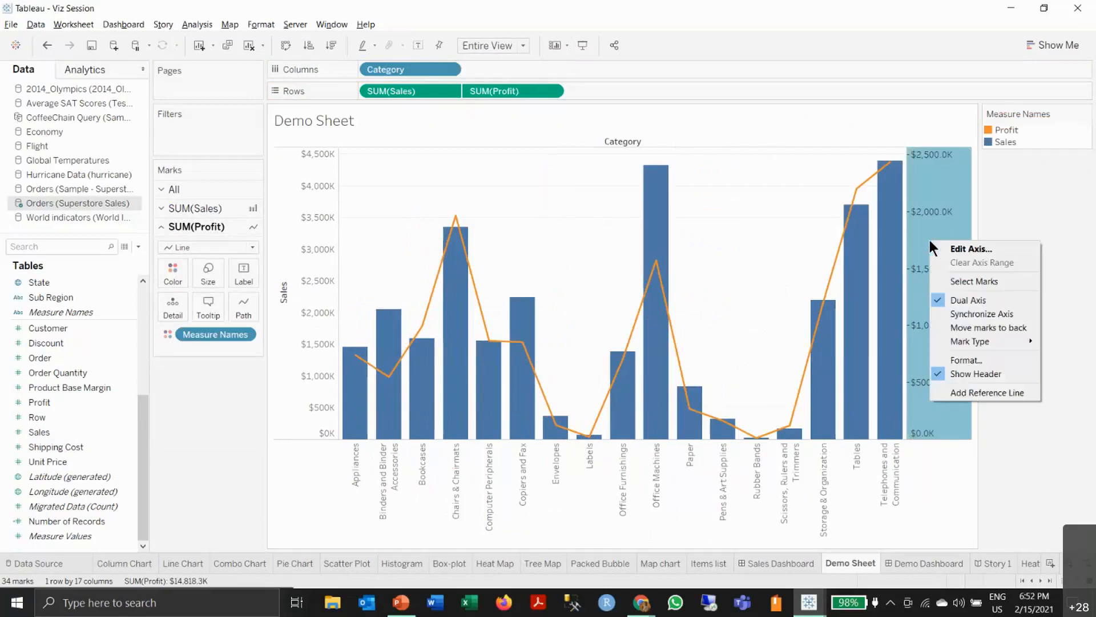
click(964, 315)
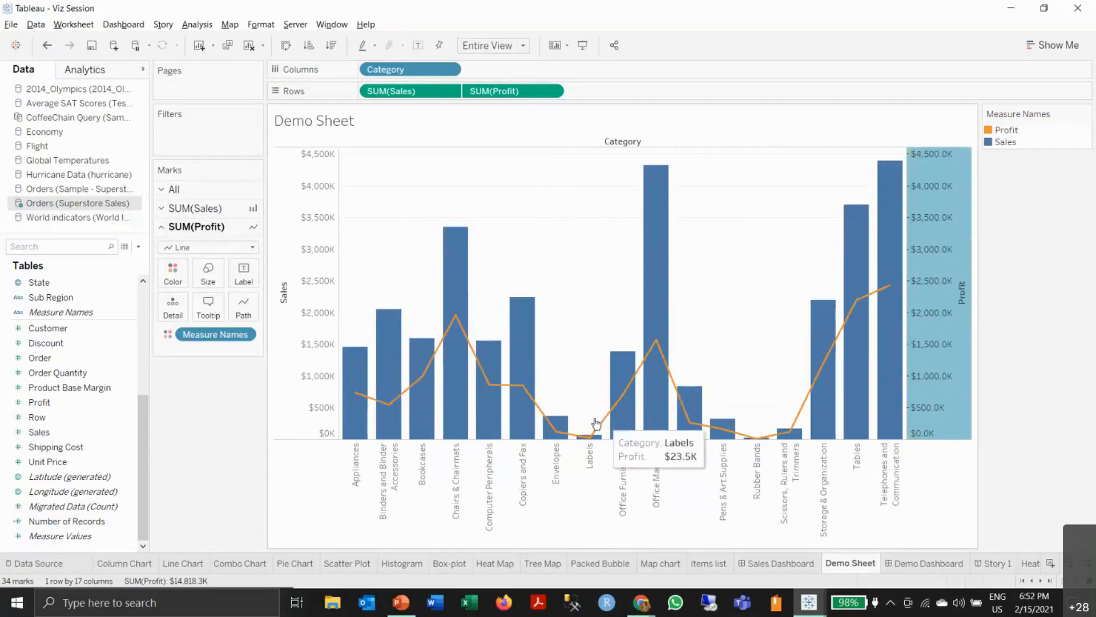
click(580, 252)
mouse_move(658, 395)
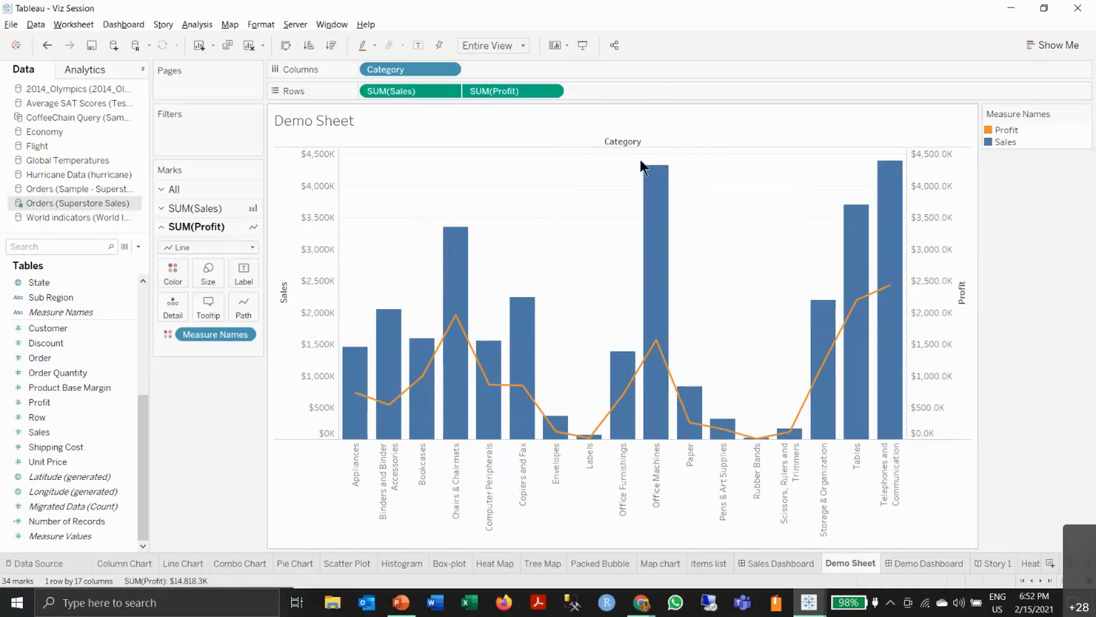
mouse_move(657, 345)
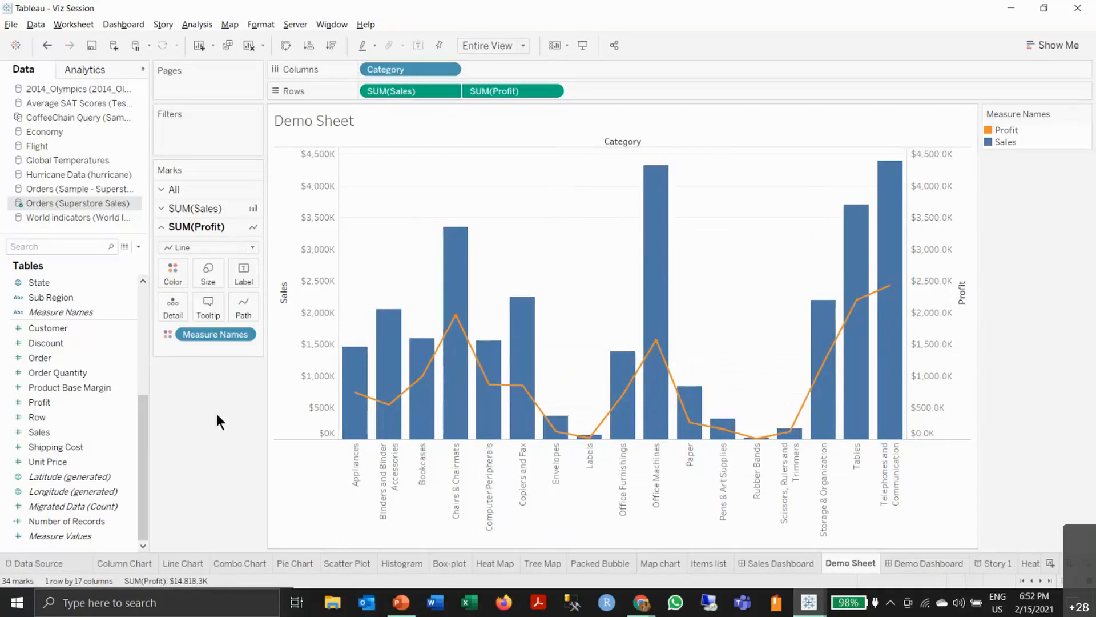
- Clear the sheet and lay out Customer Segment in columns, with the marks coloured by Region
click(248, 47)
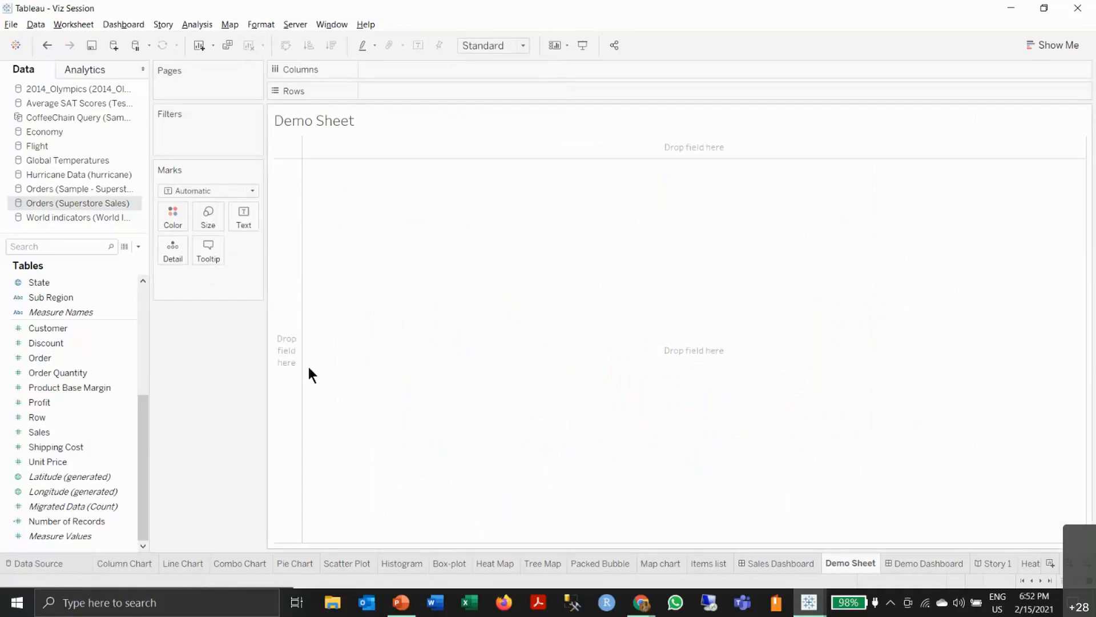
scroll(80, 388, up, 5)
drag(64, 344, 402, 77)
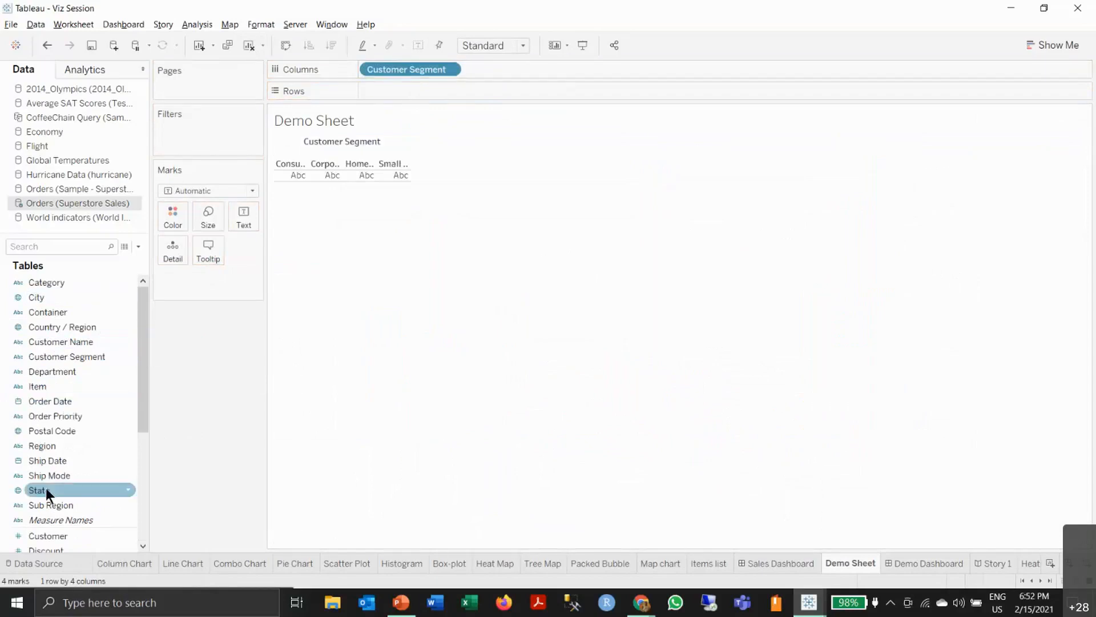
drag(43, 445, 170, 218)
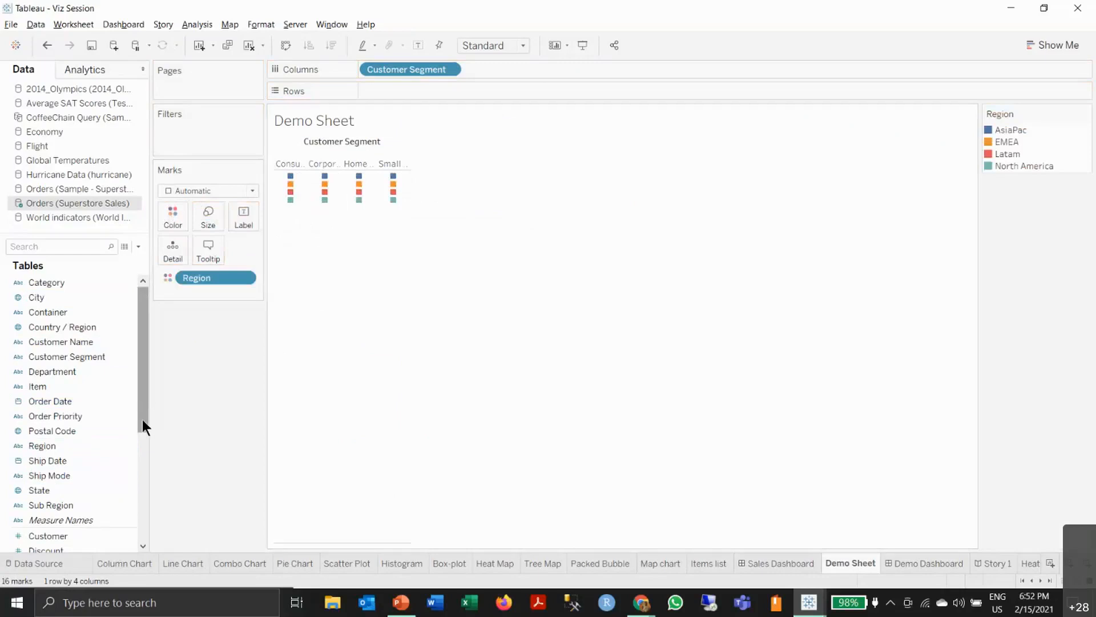
- Size the marks by Profit and change their mark type to Pie
click(57, 475)
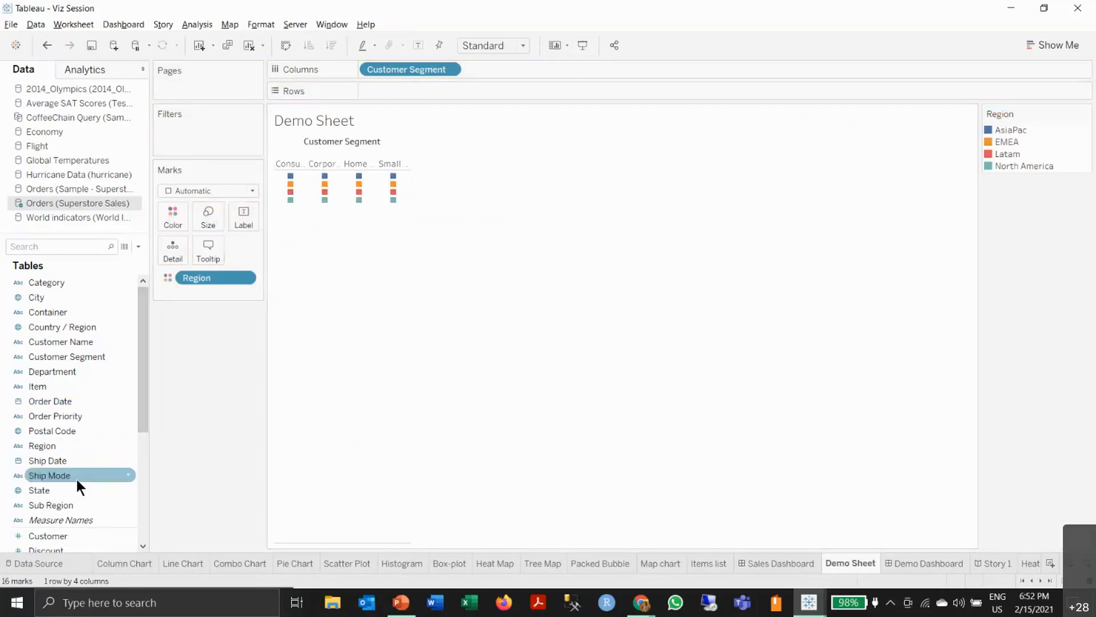
scroll(74, 443, down, 5)
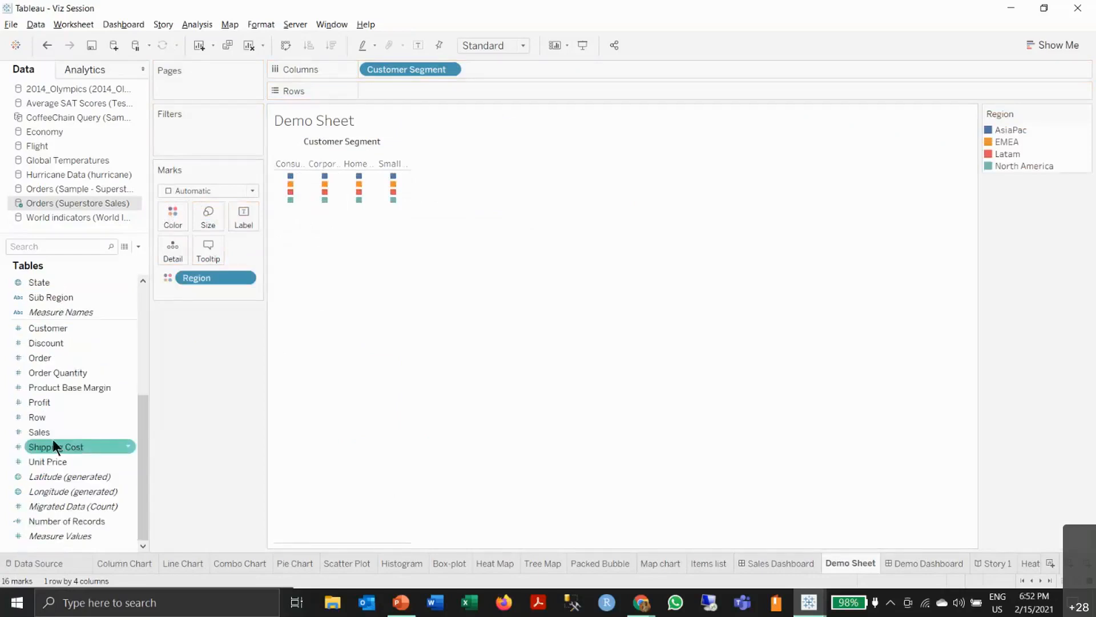
click(53, 400)
drag(53, 401, 209, 217)
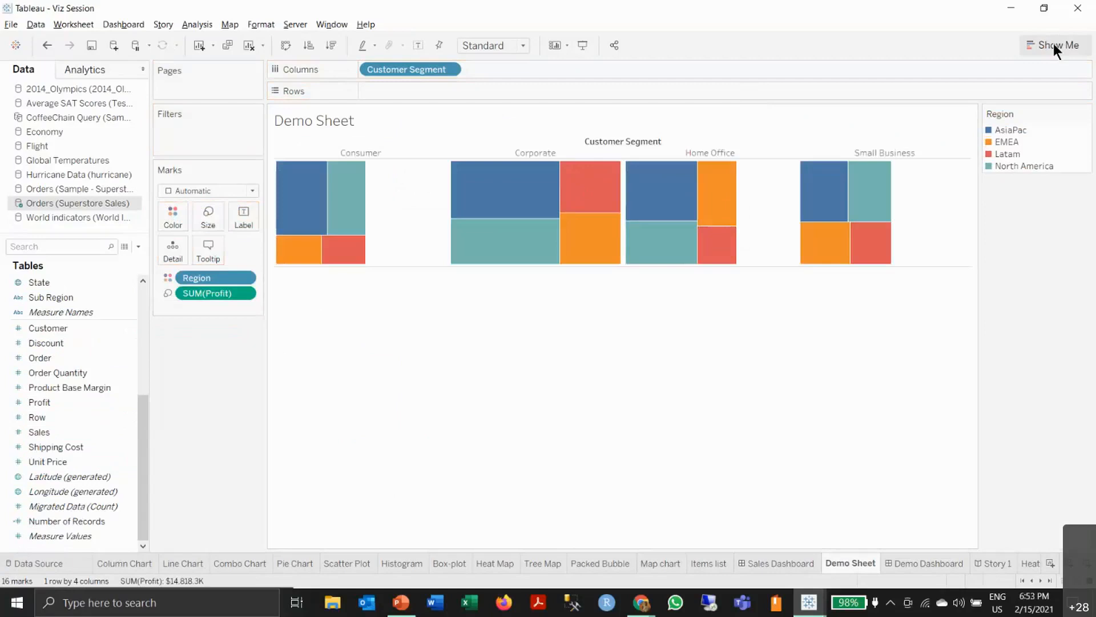
click(249, 189)
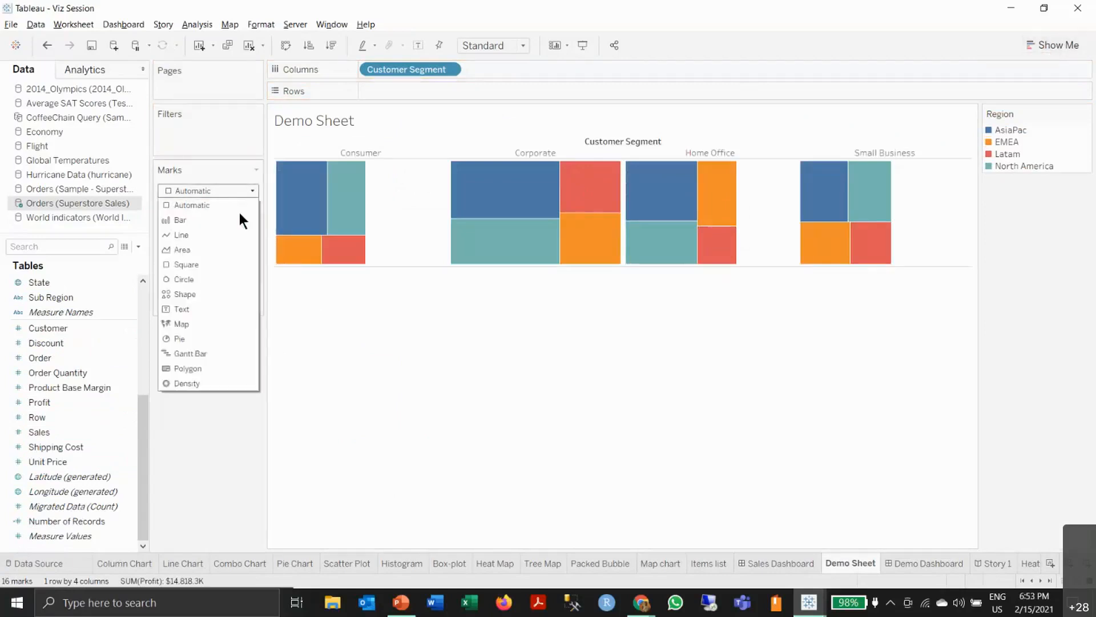
click(192, 337)
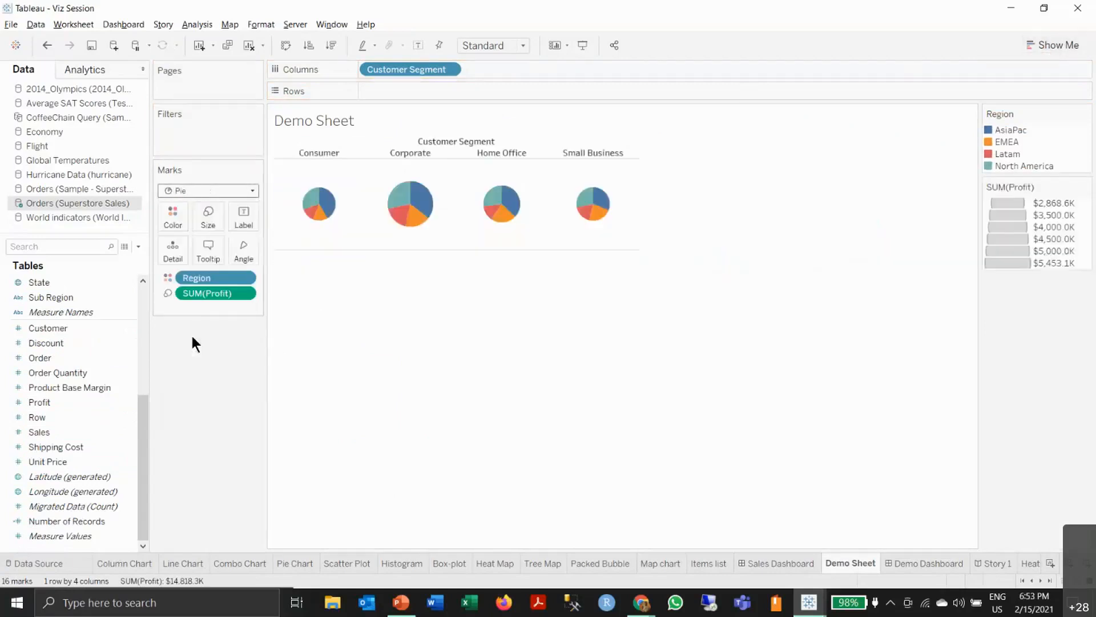
- Fit the pie charts to Entire View and enlarge the pies
click(522, 47)
click(494, 99)
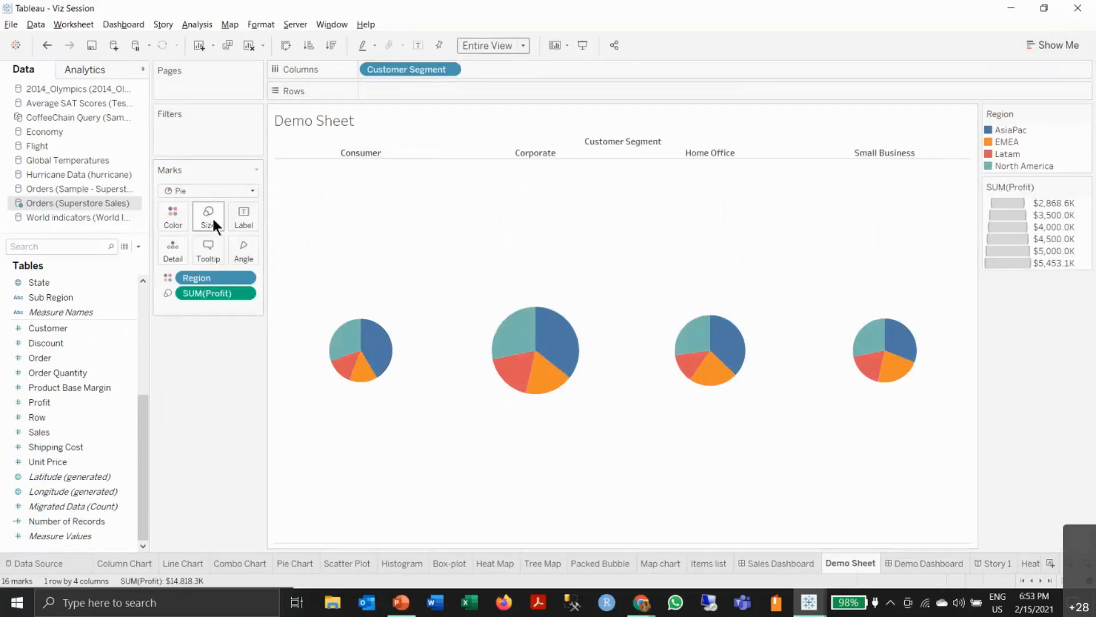
drag(225, 250, 250, 249)
click(235, 329)
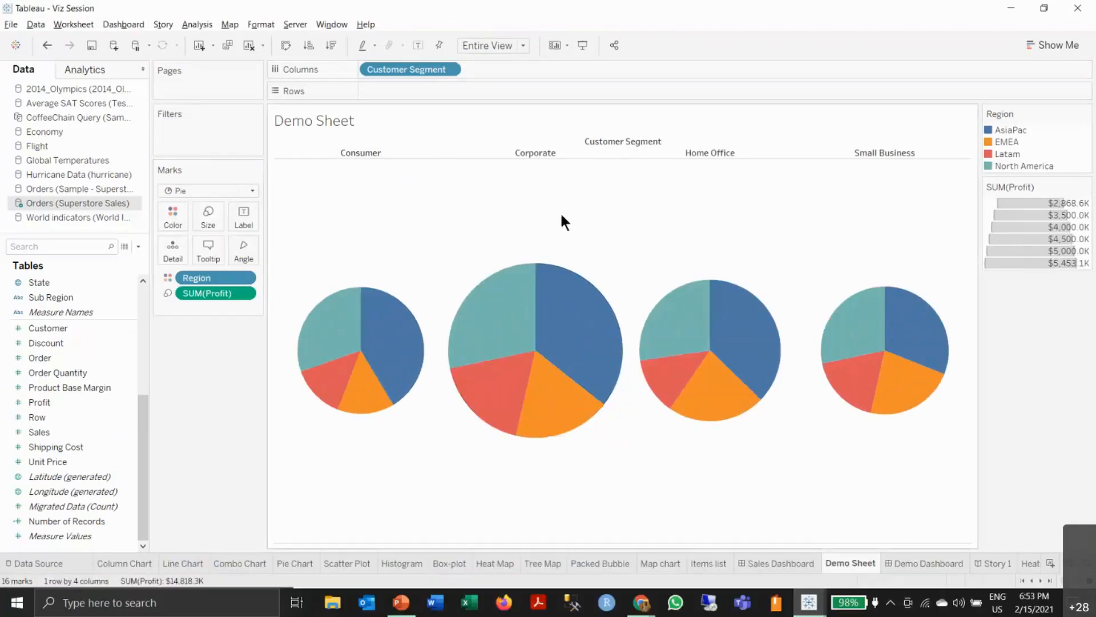
- Assign Profit to the angle of the pie slices and show mark labels
mouse_move(539, 348)
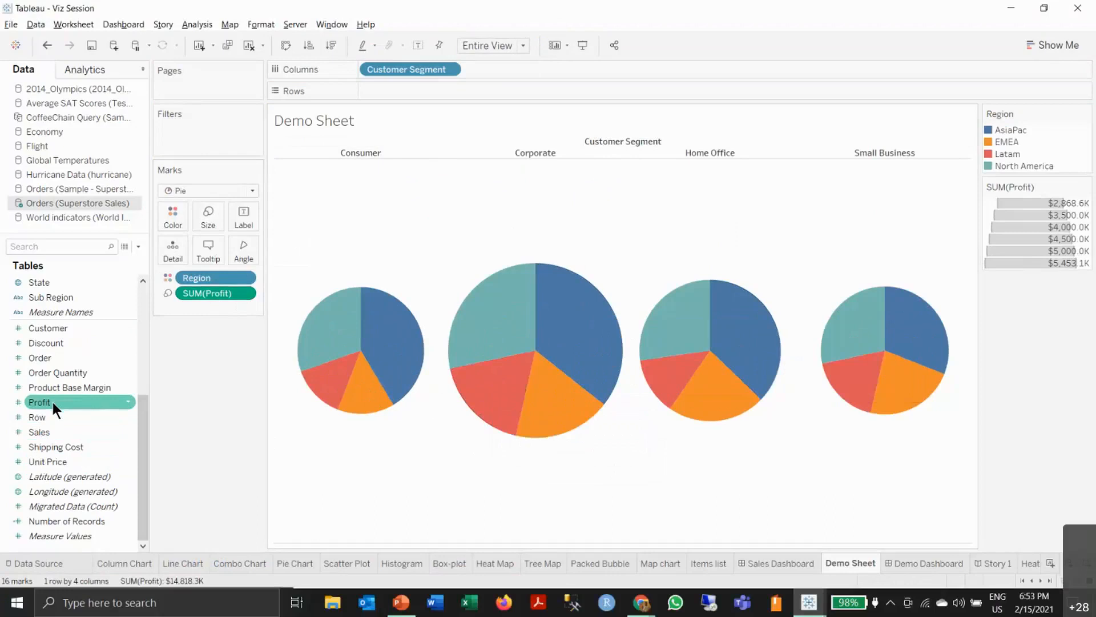
drag(53, 402, 251, 252)
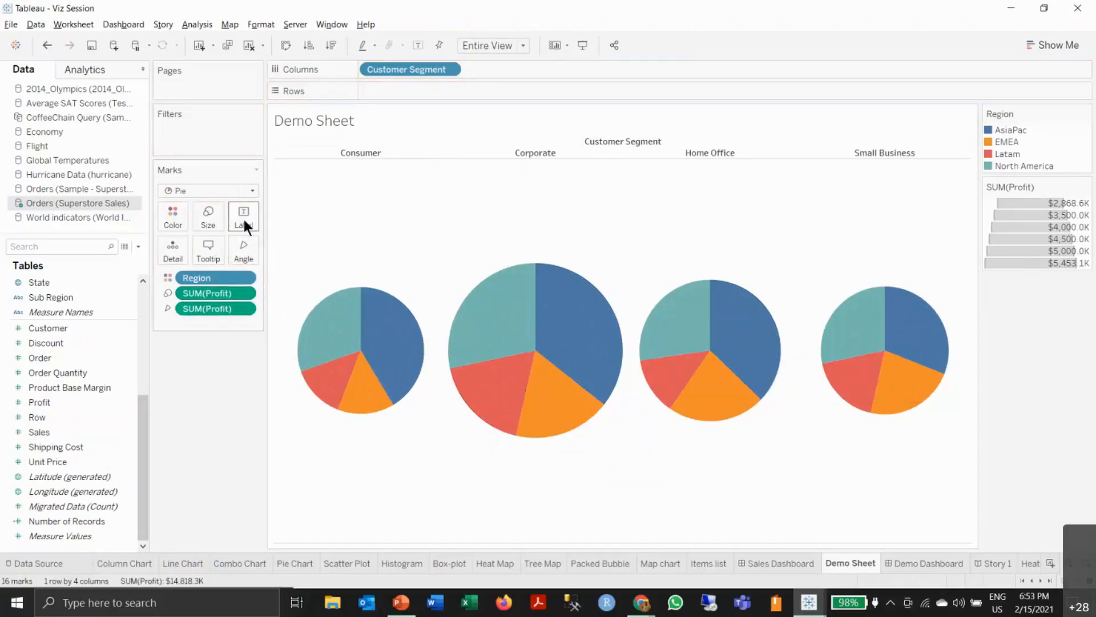
click(243, 219)
click(271, 246)
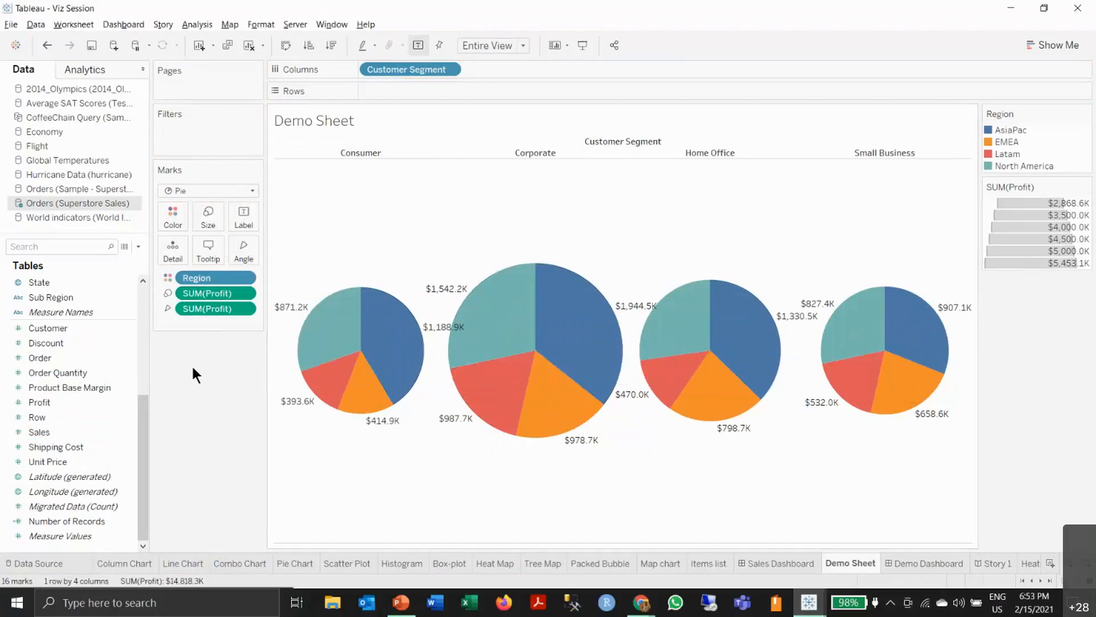
- Apply the Percent of Total quick table calculation to the Profit measure that sets the slice angle
click(245, 310)
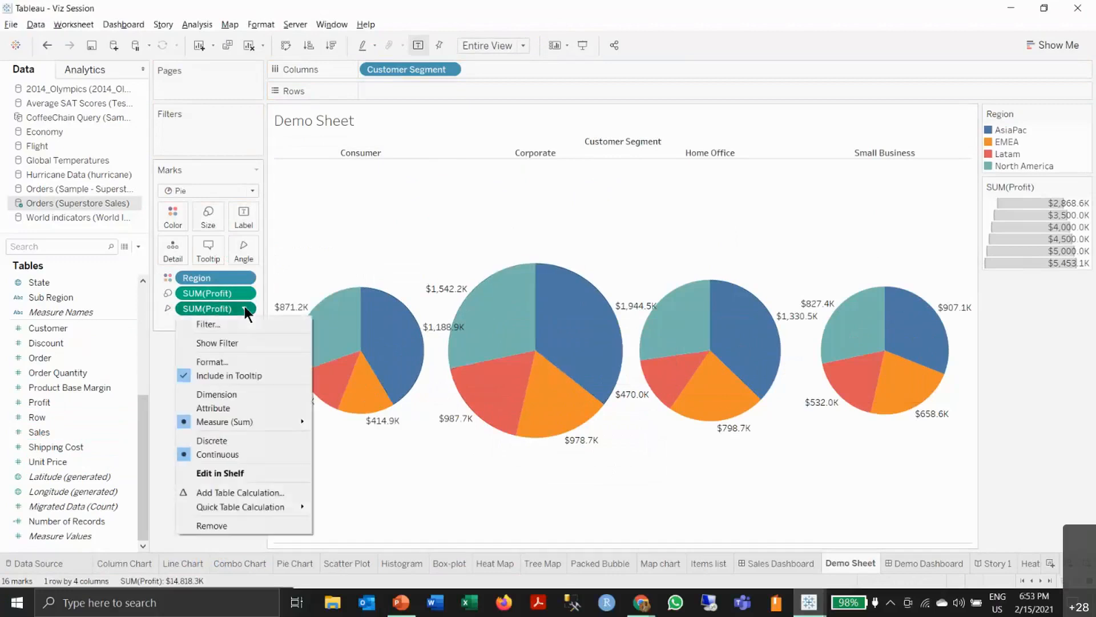
mouse_move(242, 508)
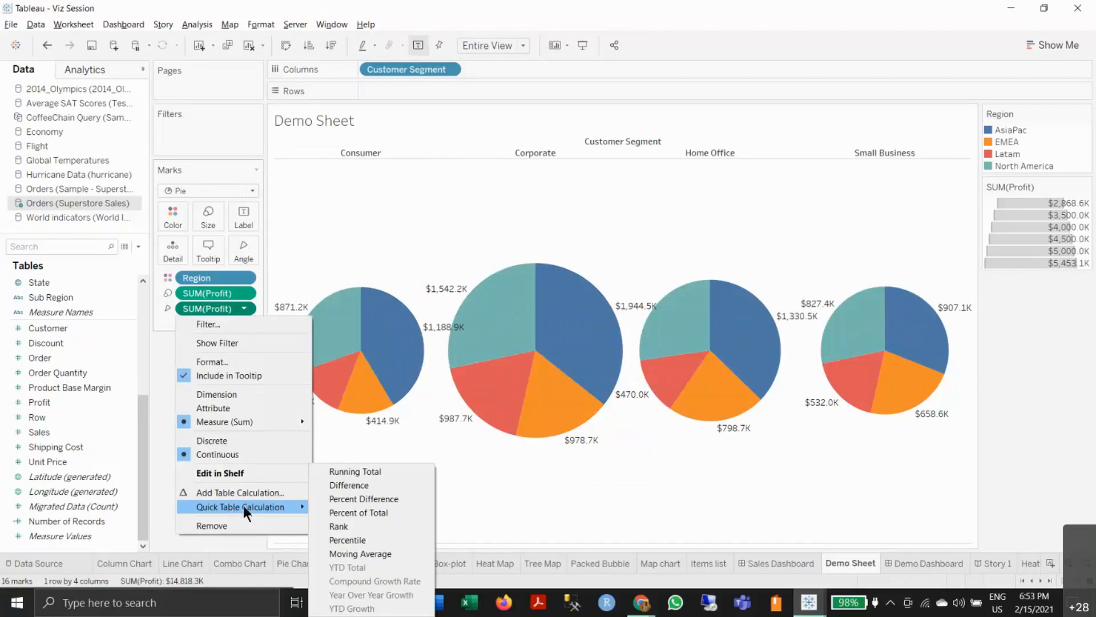
click(366, 512)
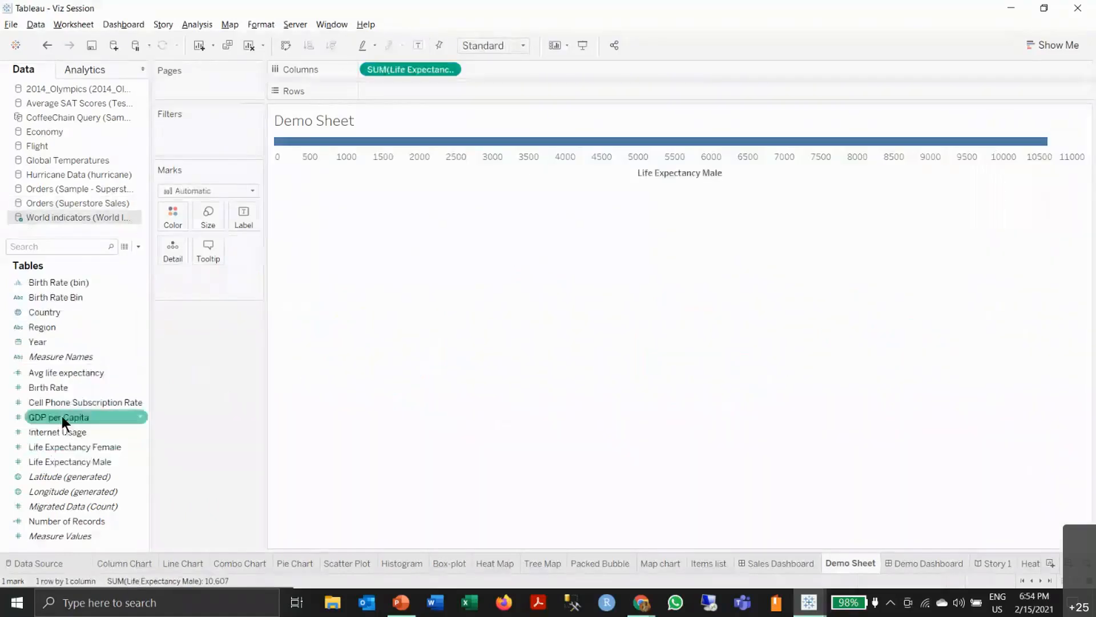
- Plot GDP per Capita in rows against Life Expectancy Male and turn off measure aggregation
drag(62, 421, 401, 91)
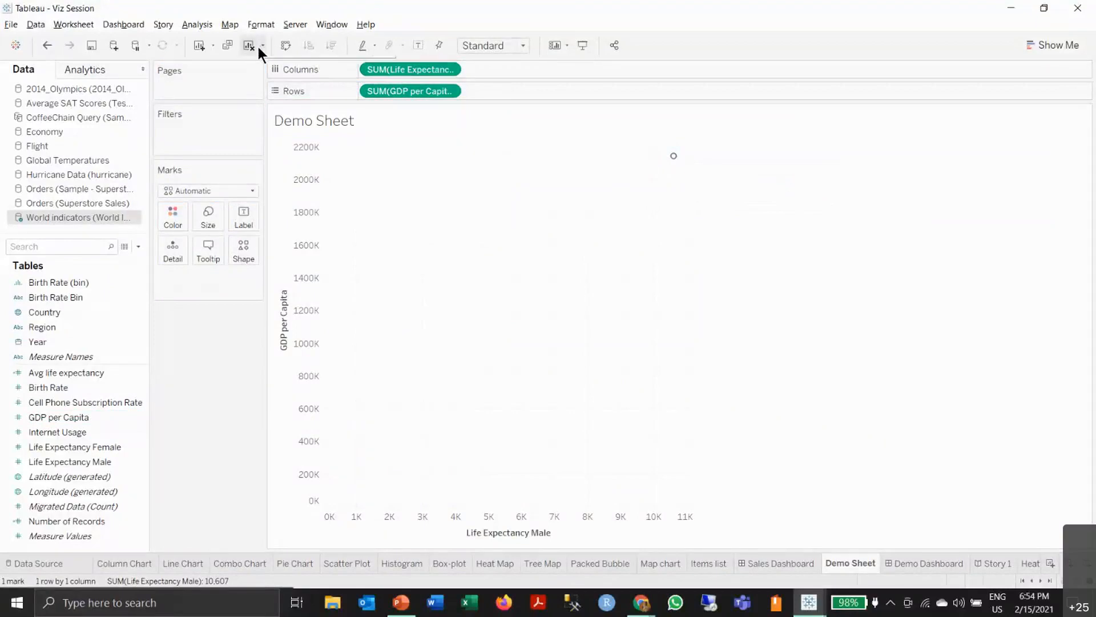
click(191, 23)
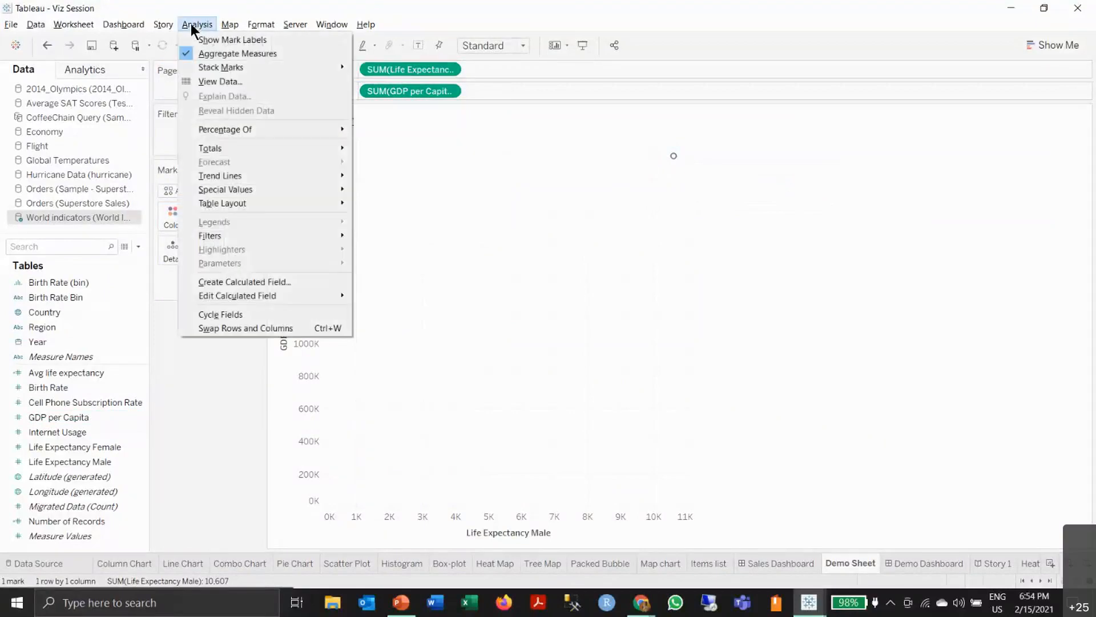
click(217, 53)
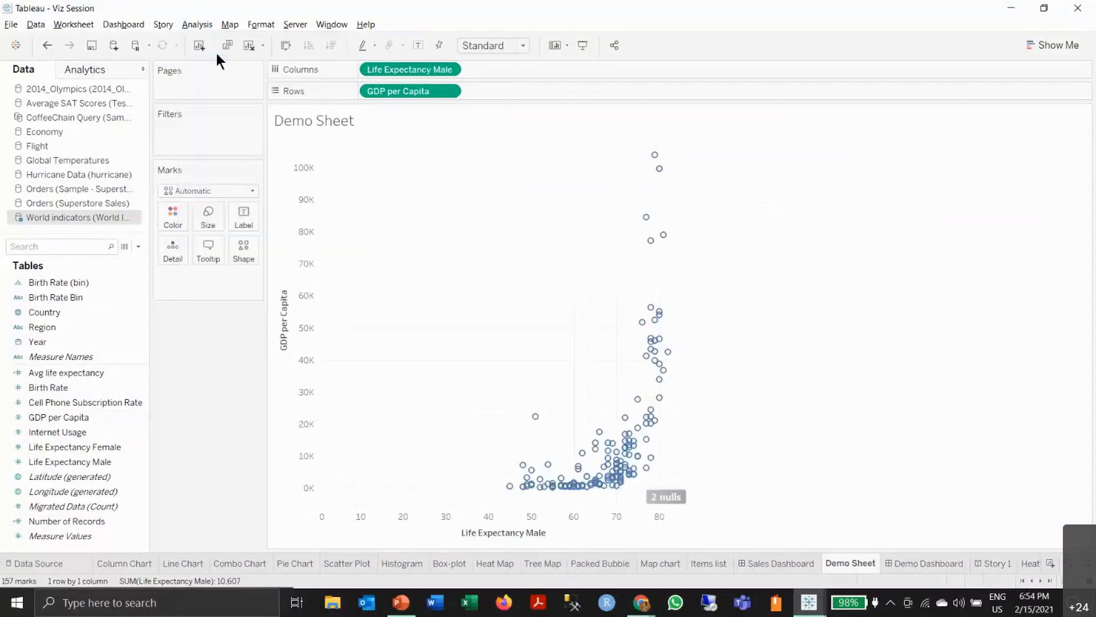
- Turn measure aggregation back on for the scatter plot to compare, and disable it again
click(201, 24)
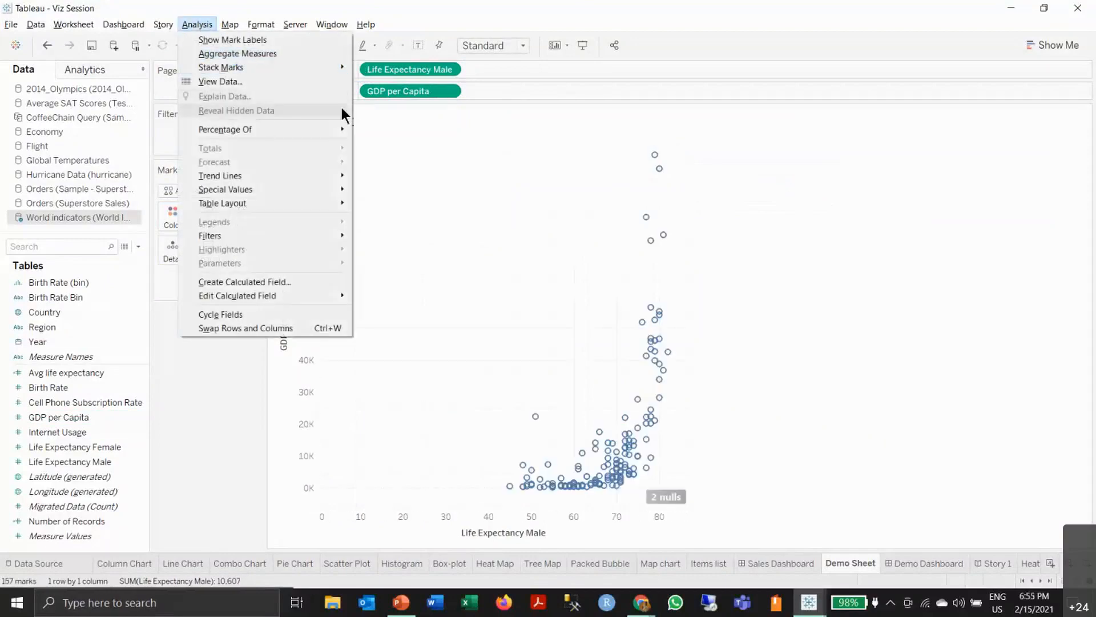
click(237, 54)
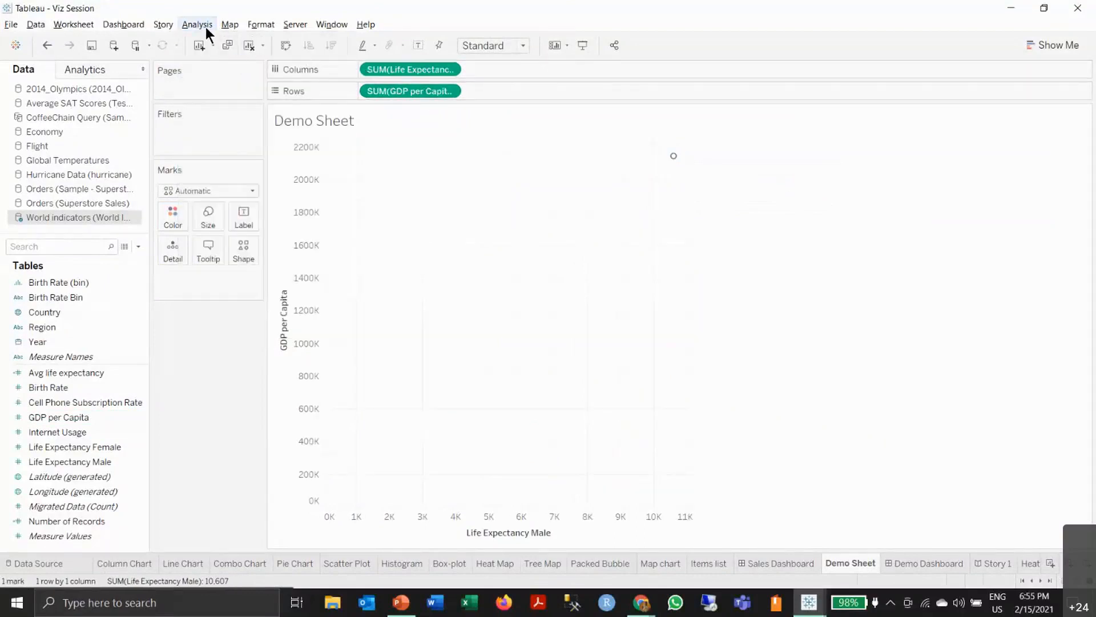
click(206, 26)
click(225, 53)
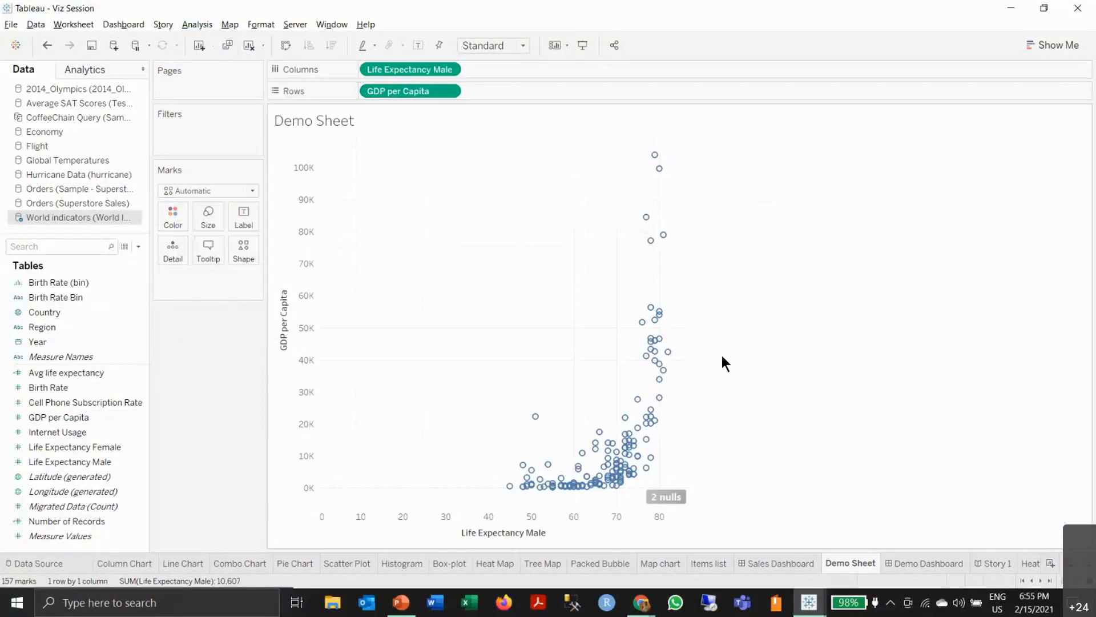
- Fit the scatter plot to the entire view and slightly enlarge its marks
click(524, 46)
click(490, 97)
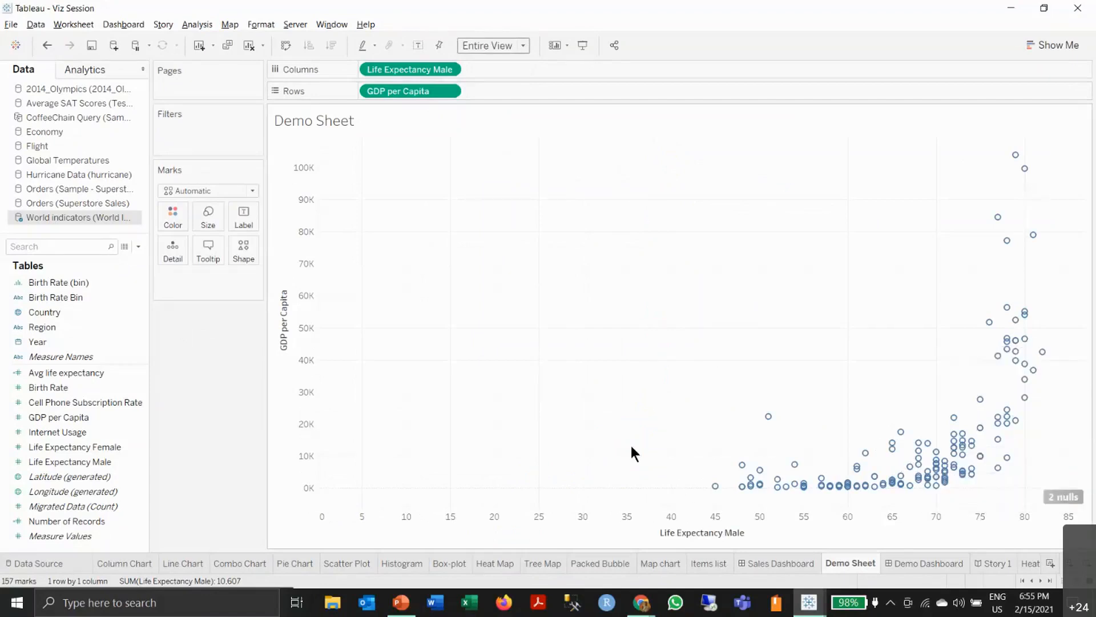
click(172, 215)
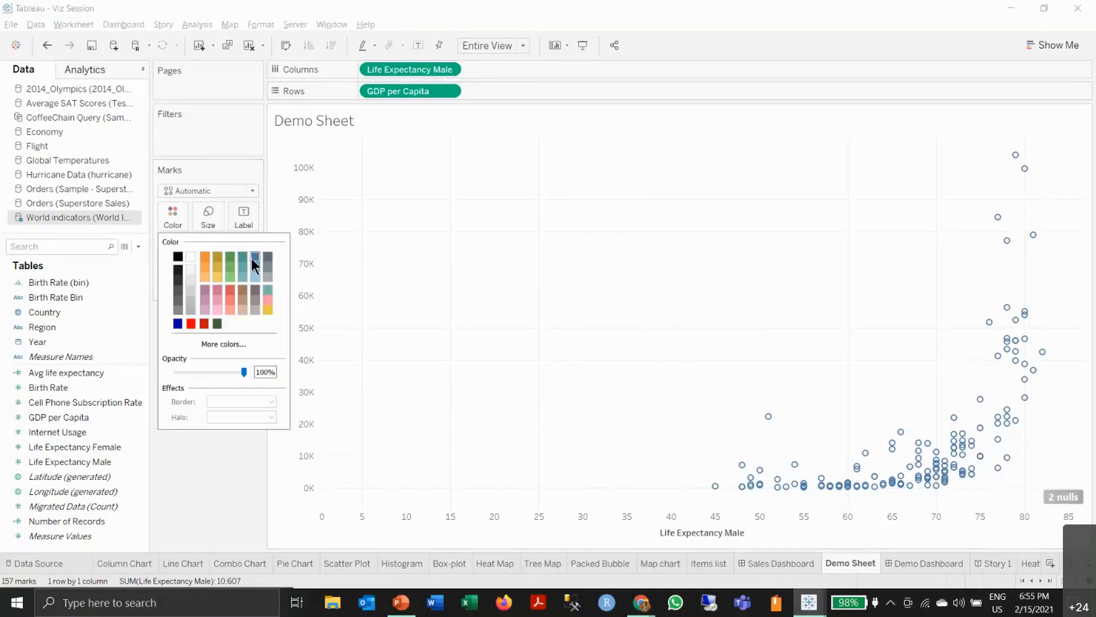
click(209, 220)
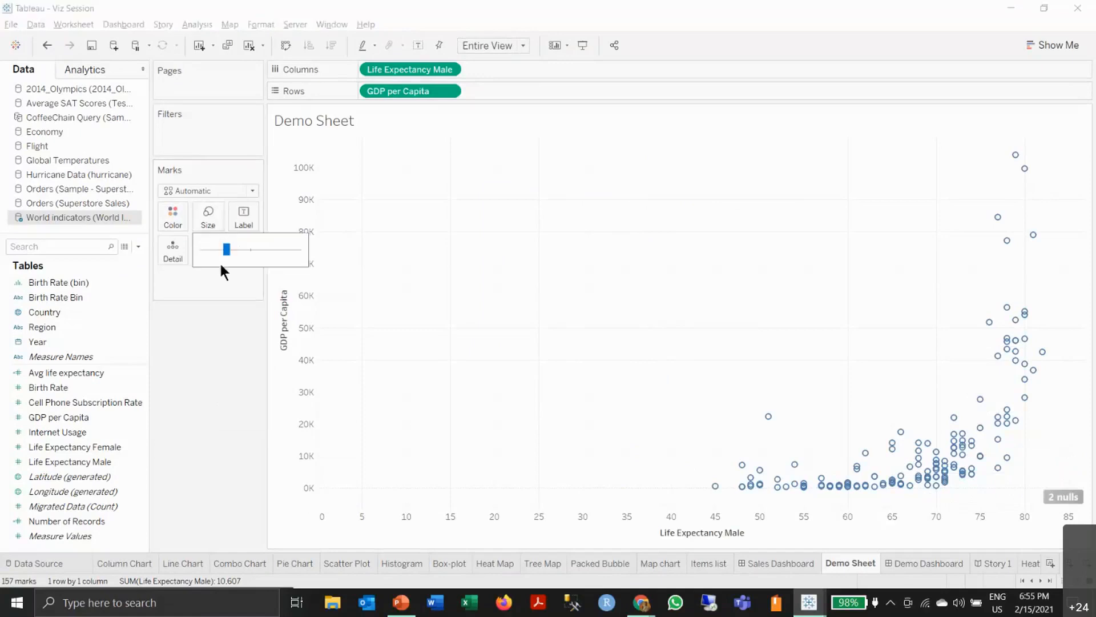
drag(225, 252, 231, 247)
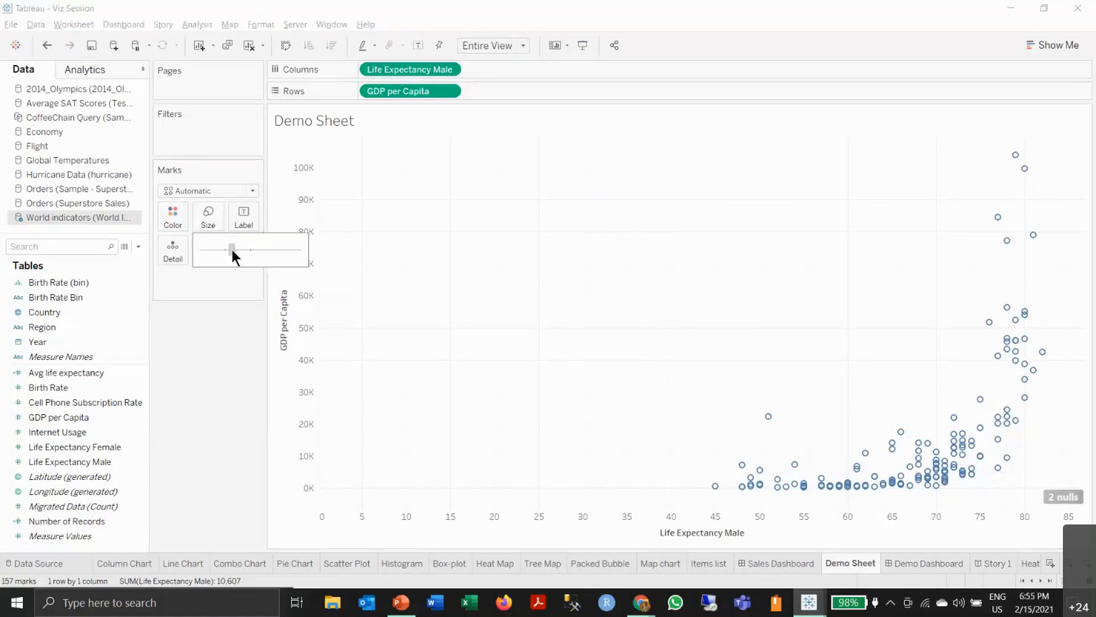
- Change the scatter plot's mark type to Circle
click(254, 189)
click(254, 189)
click(253, 191)
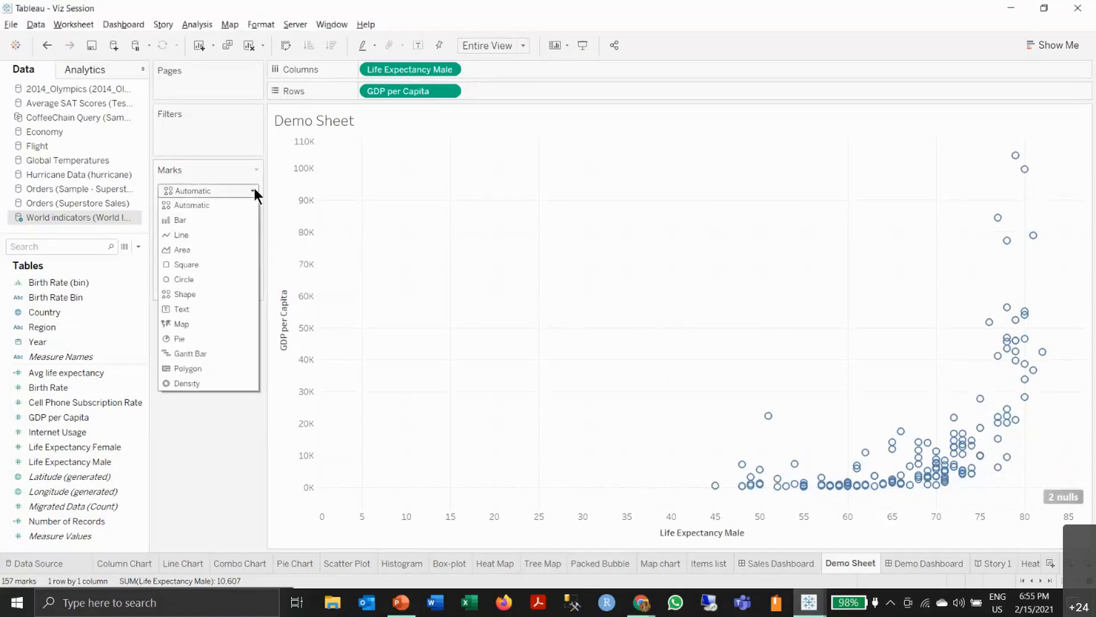
click(195, 278)
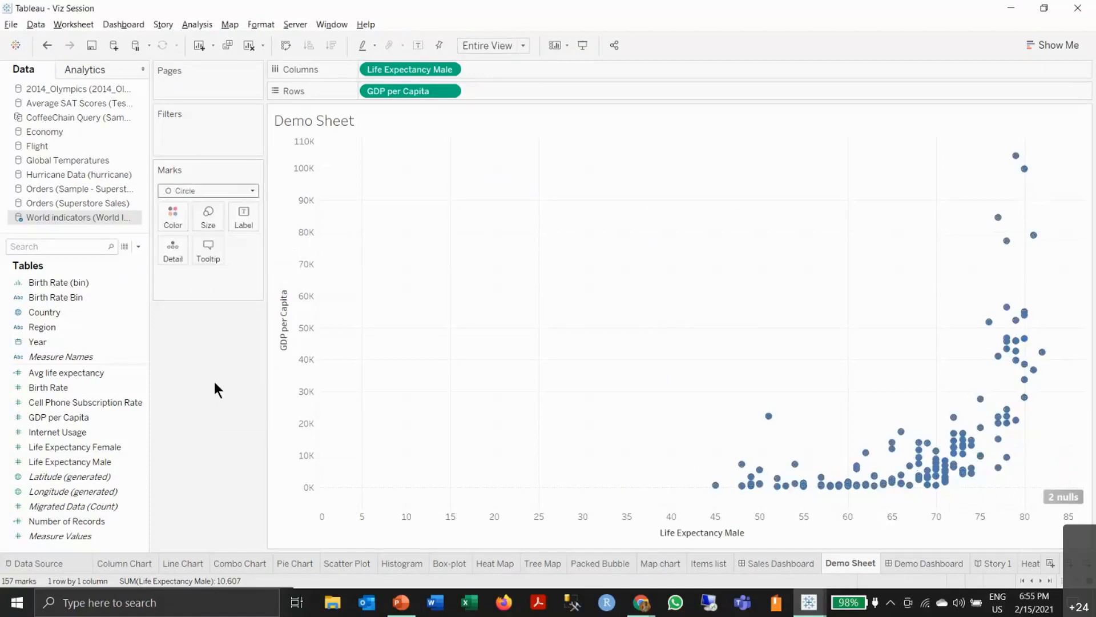
- Color the scatter plot's circles by Region
mouse_move(913, 476)
click(55, 329)
drag(43, 326, 175, 220)
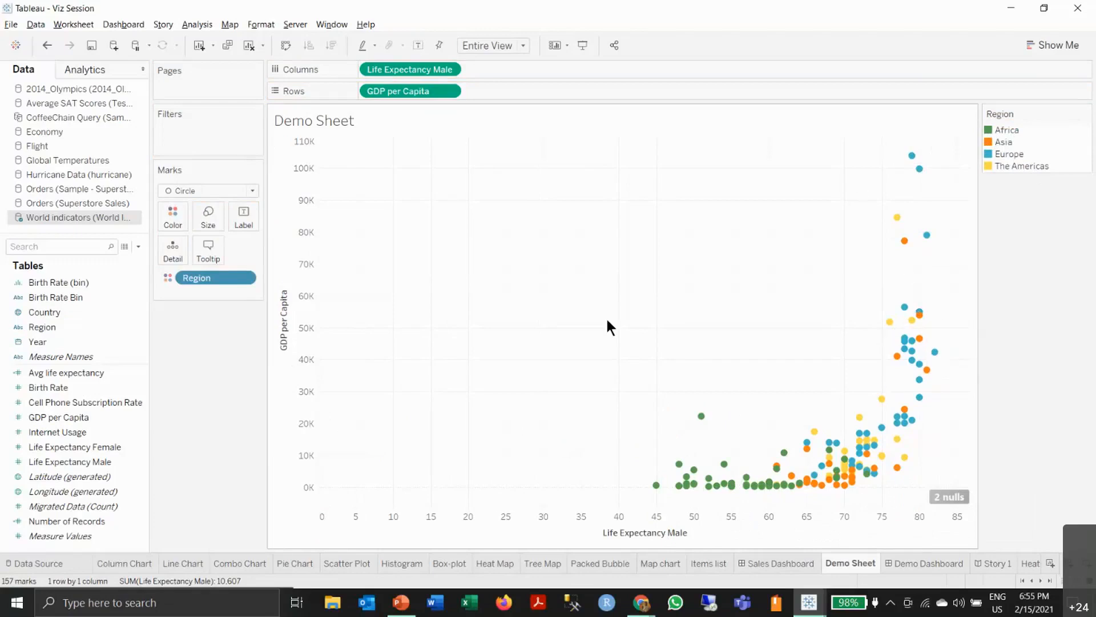
- Give the region-colored circles a black border and make them slightly larger
click(172, 217)
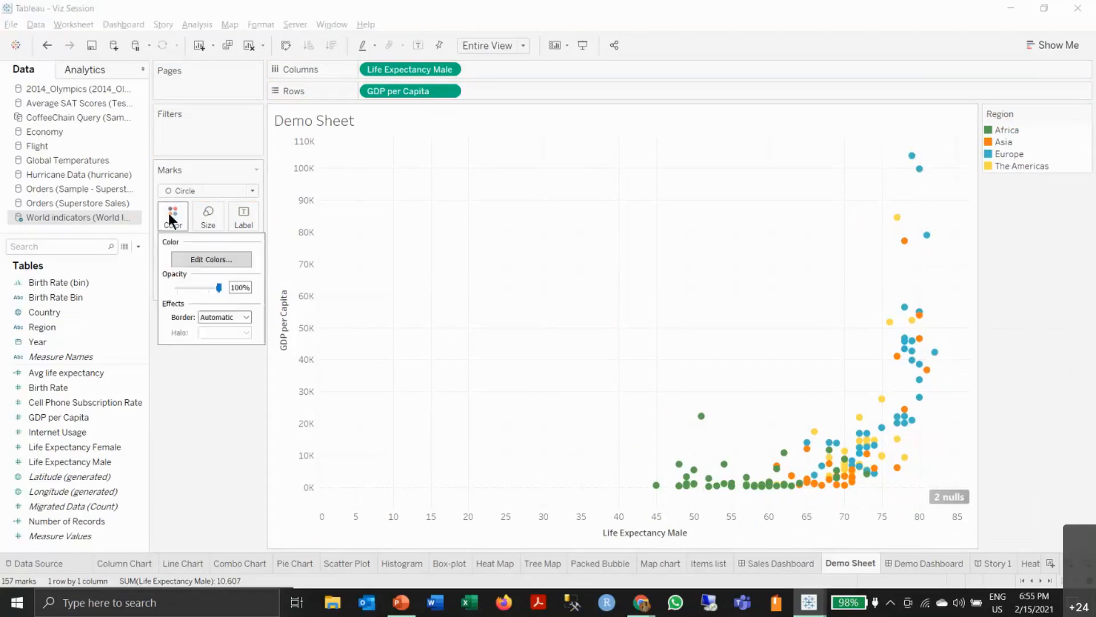
click(228, 319)
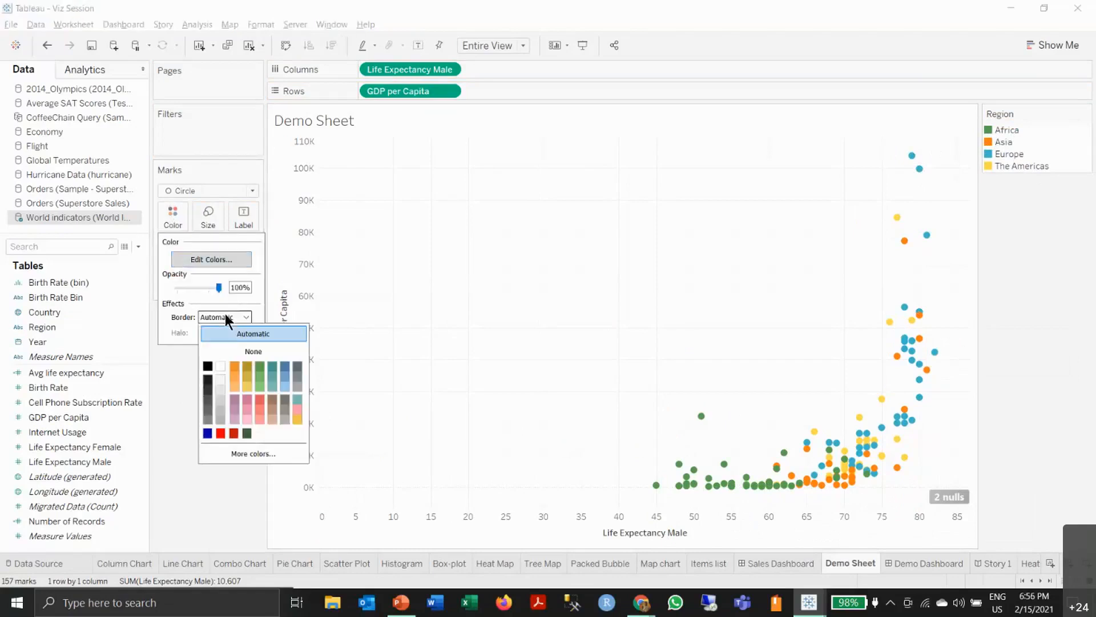
click(207, 366)
click(187, 490)
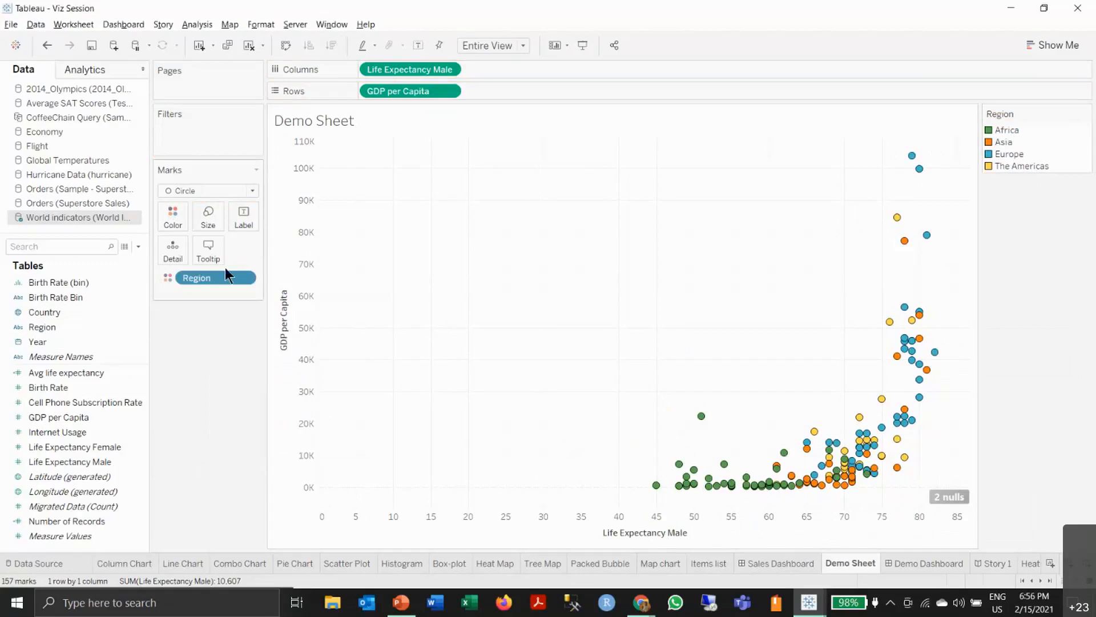
click(209, 220)
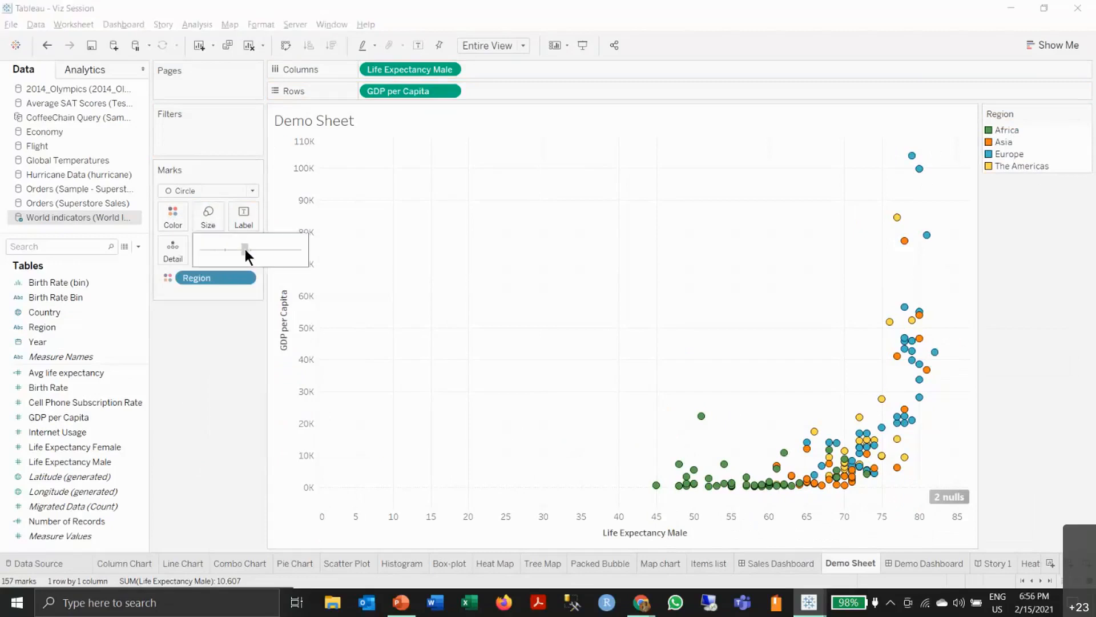
click(237, 249)
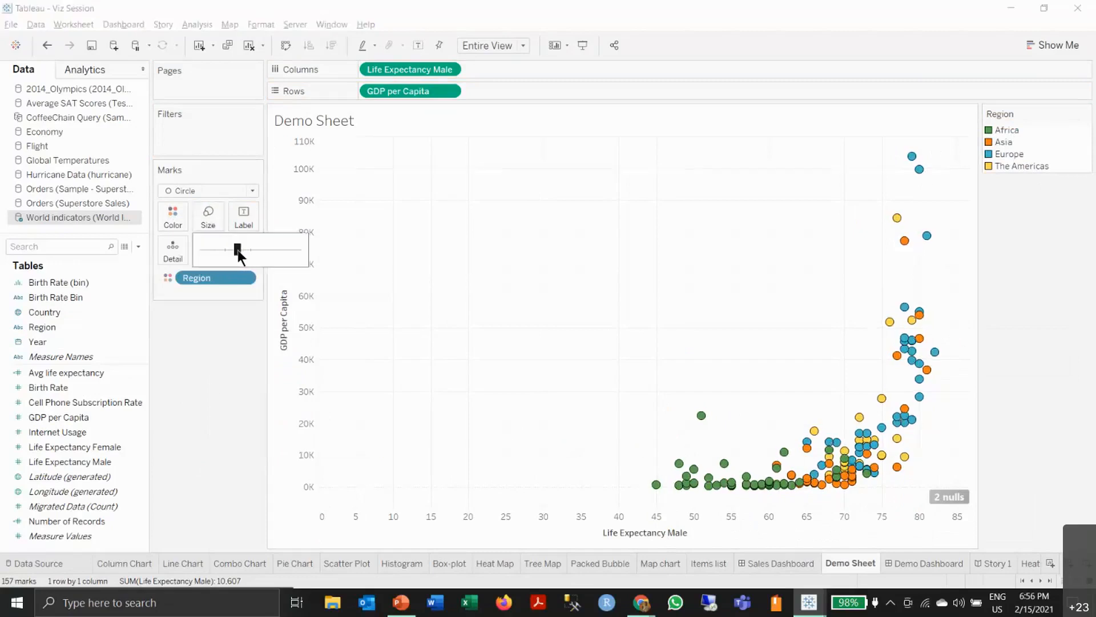
click(211, 390)
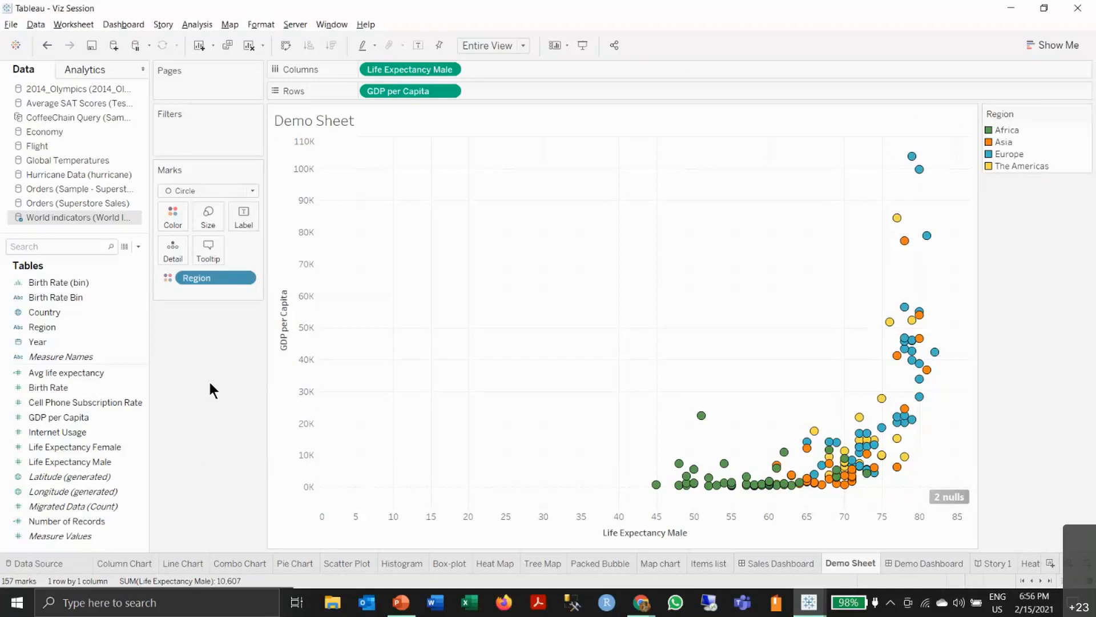
- Add Region as a filter with all four regions included, after reviewing the wildcard matching options
drag(208, 278, 202, 128)
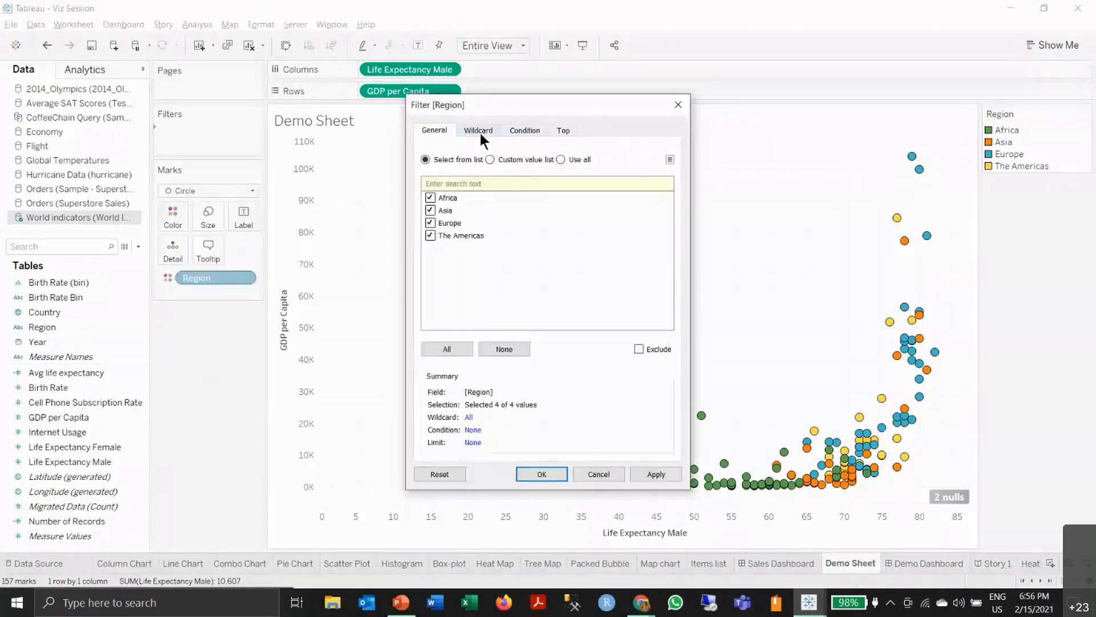
click(479, 131)
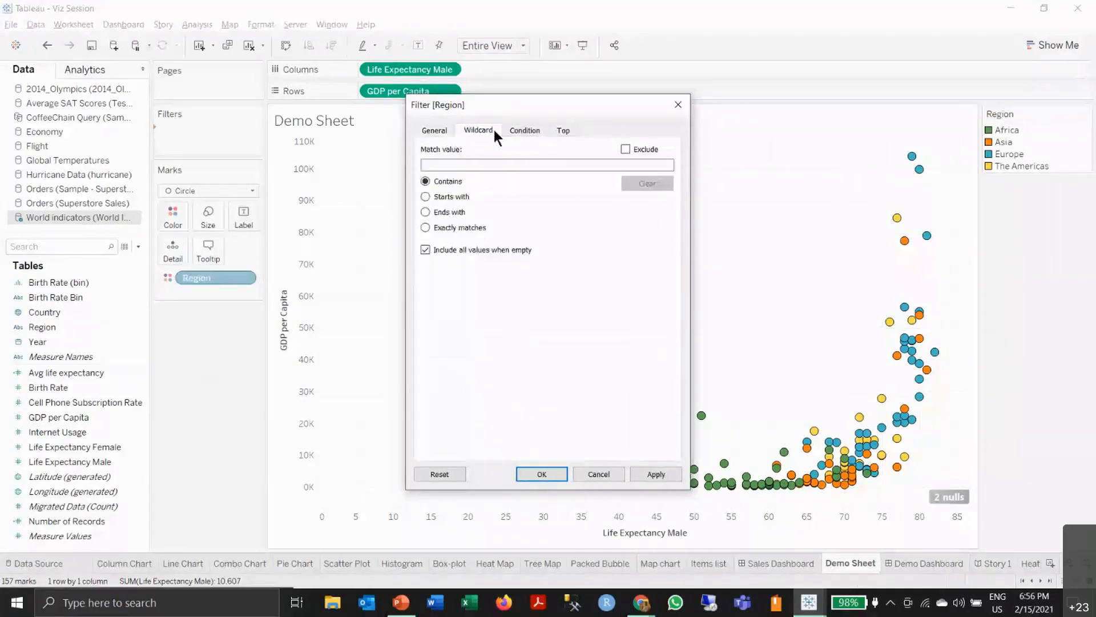
click(439, 130)
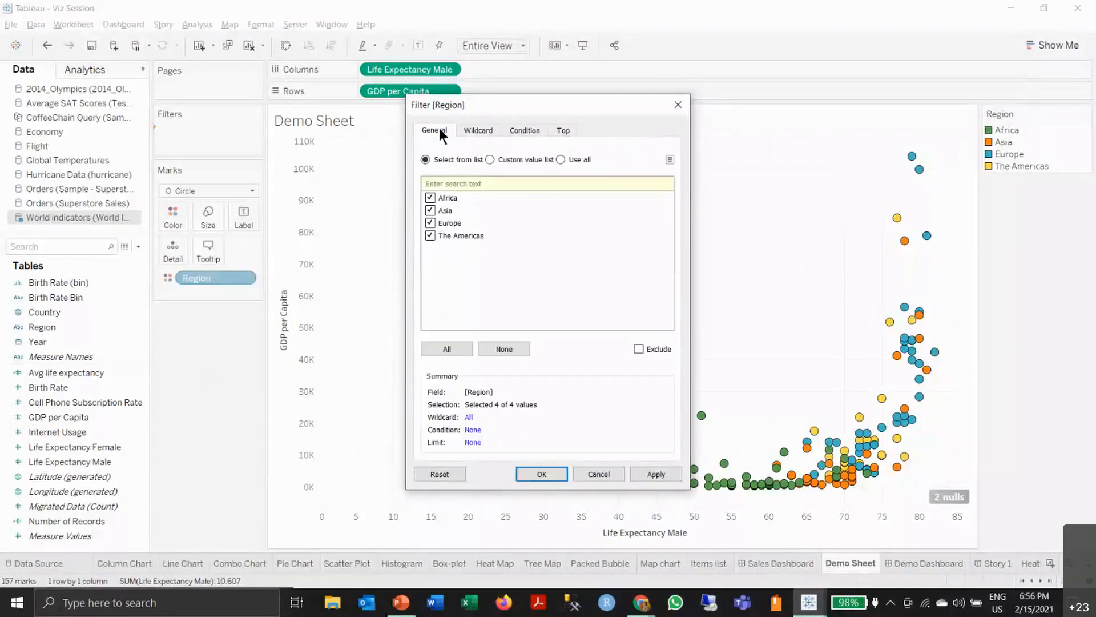
click(467, 129)
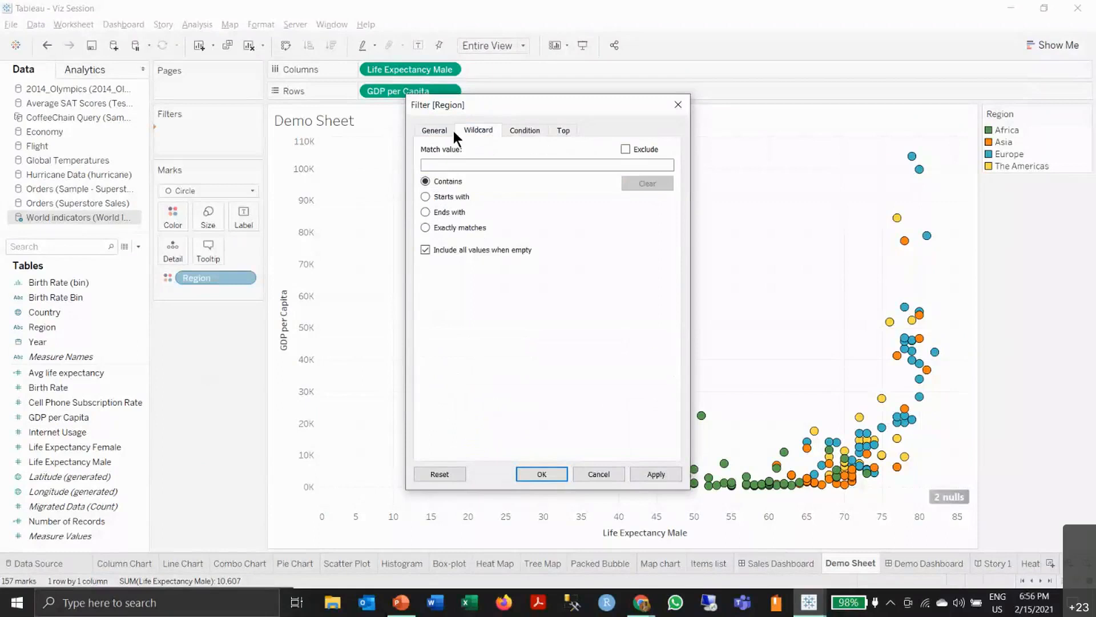
click(435, 134)
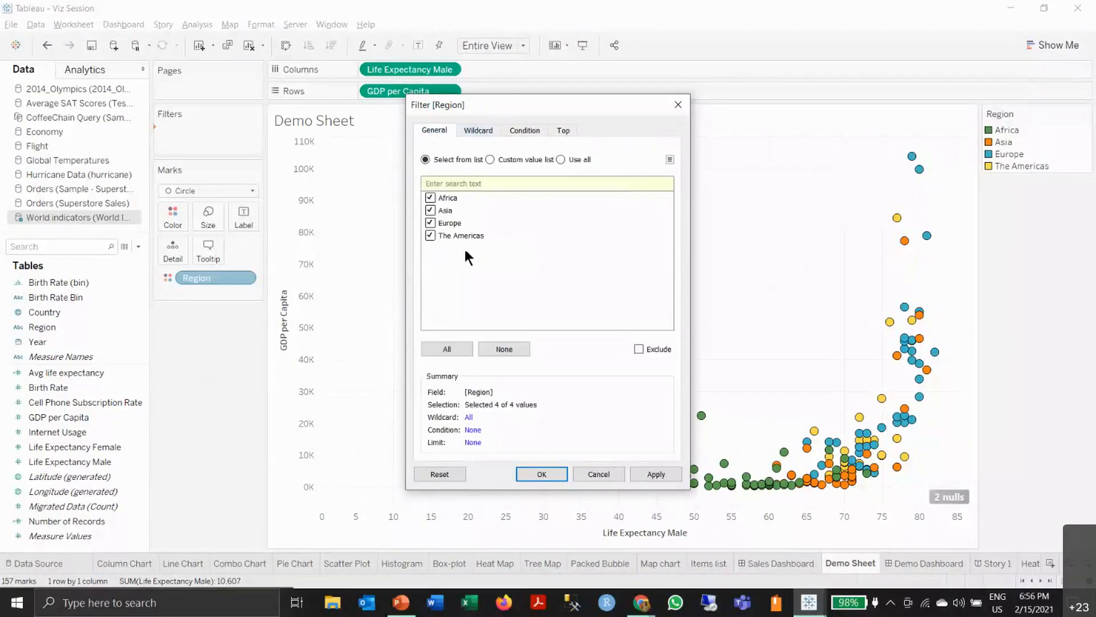
click(540, 473)
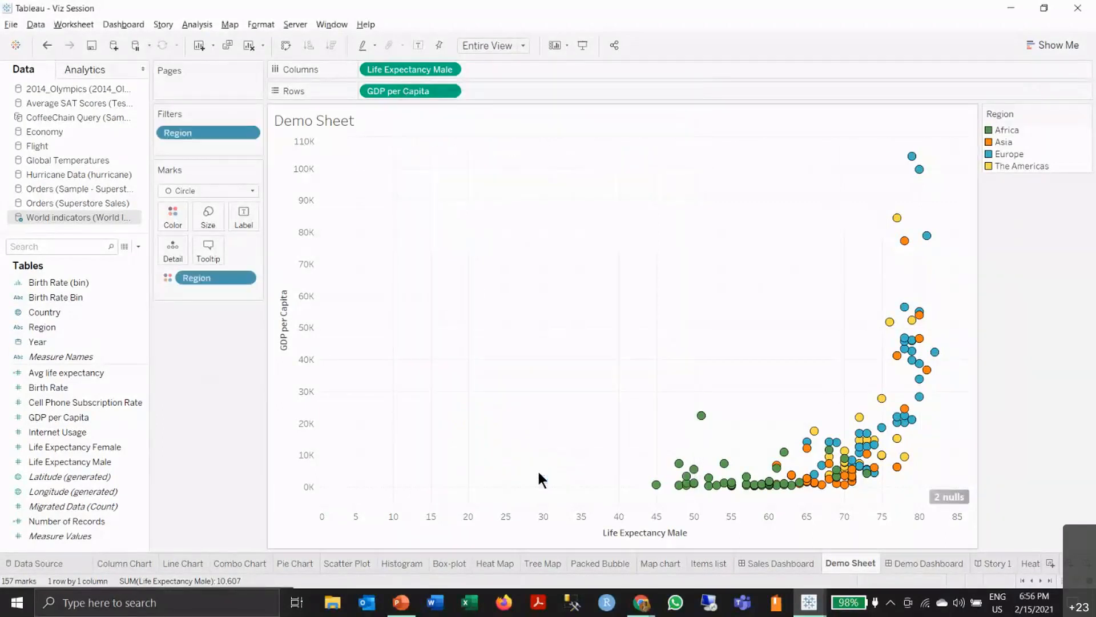
- Show the Region filter control beside the plot and limit the data to Africa and Asia
click(247, 133)
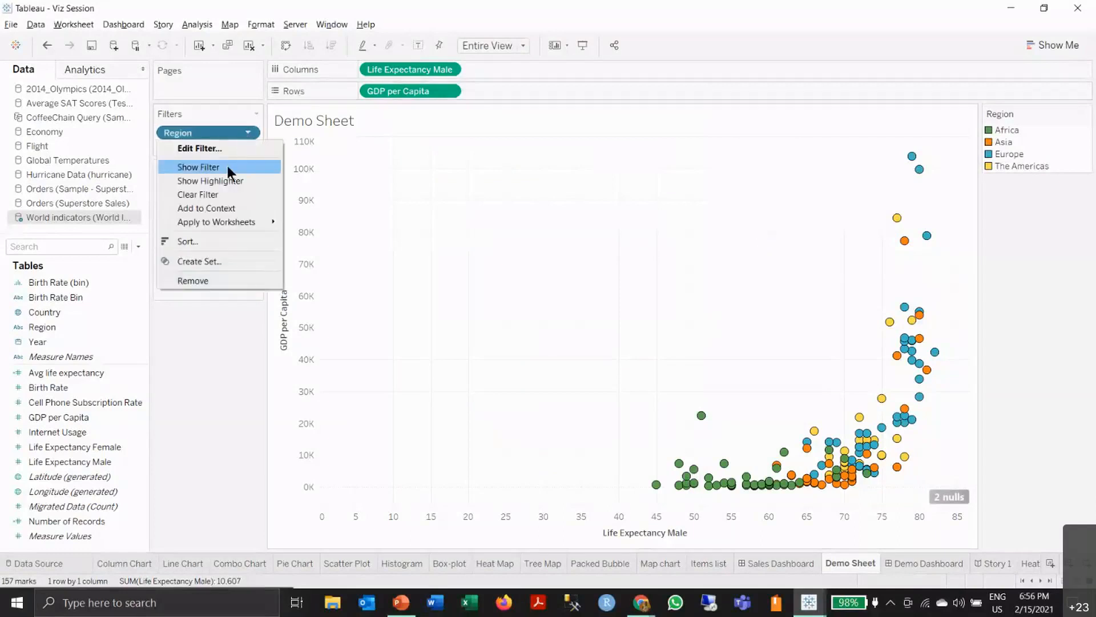
click(216, 167)
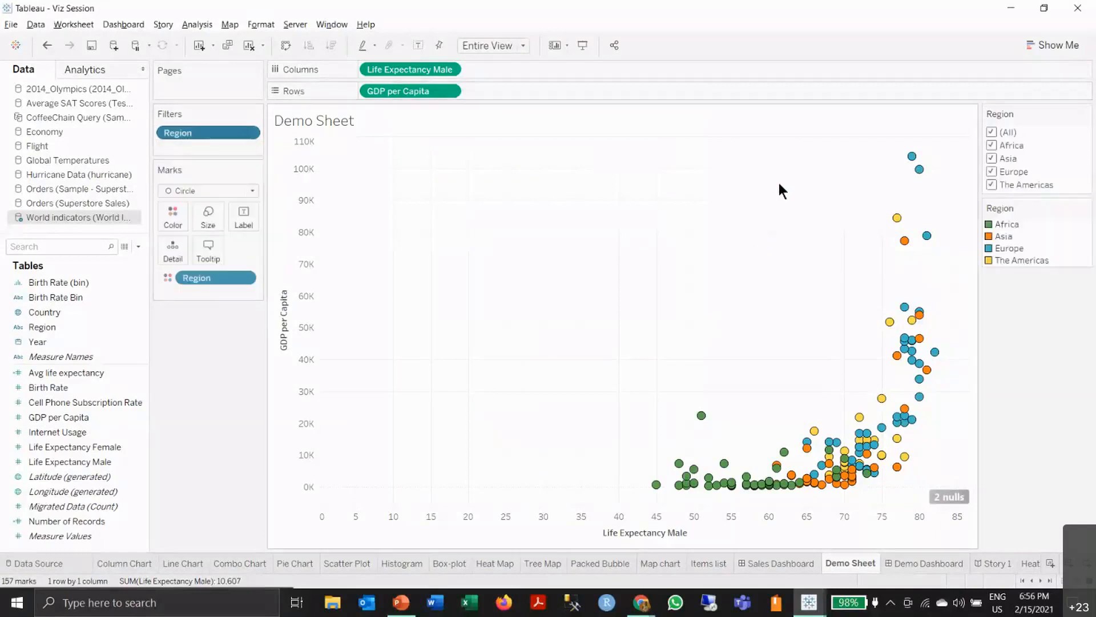
click(992, 133)
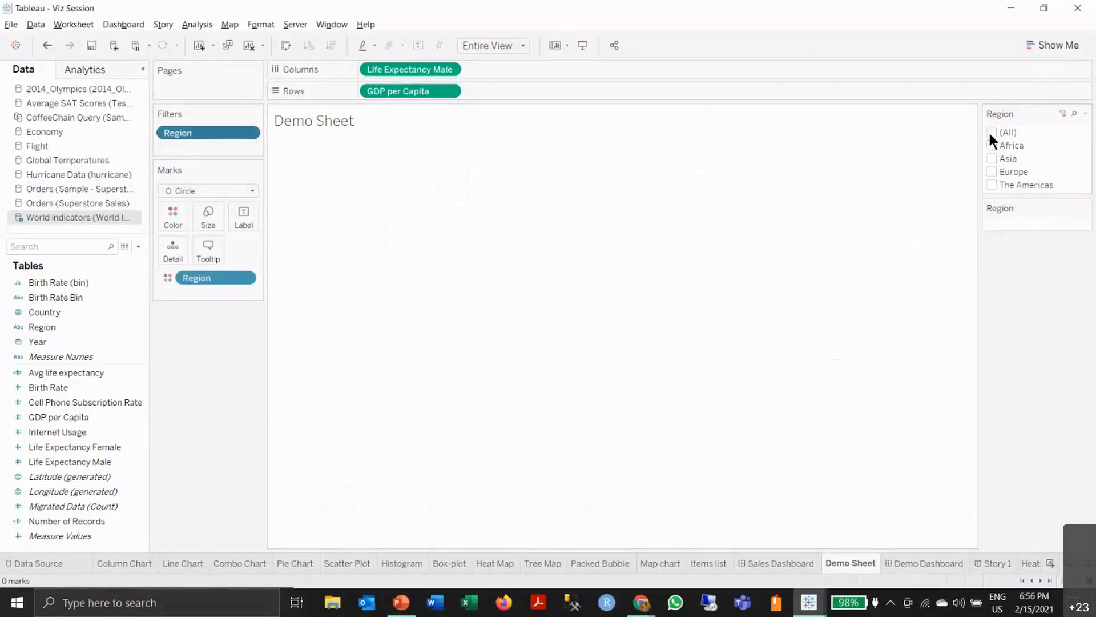
click(991, 133)
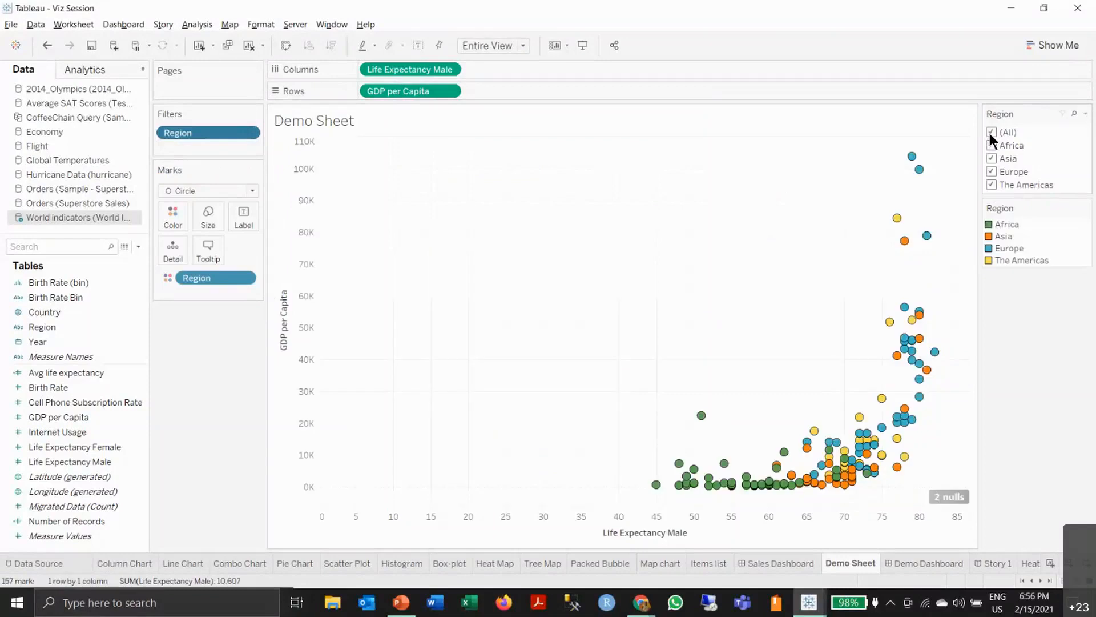
click(991, 133)
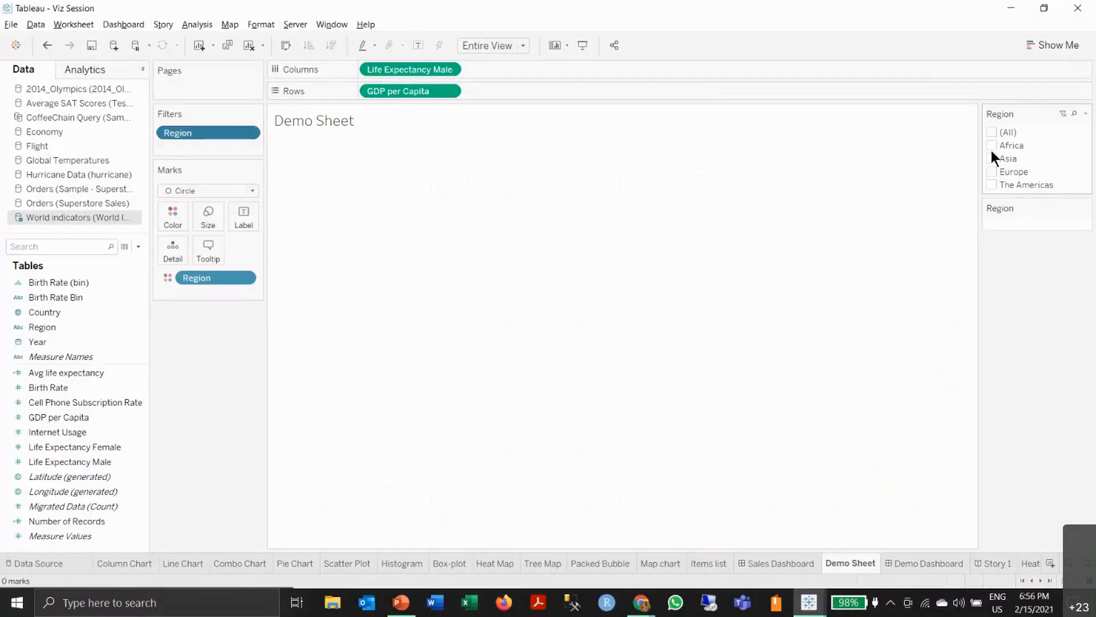
click(991, 144)
click(991, 158)
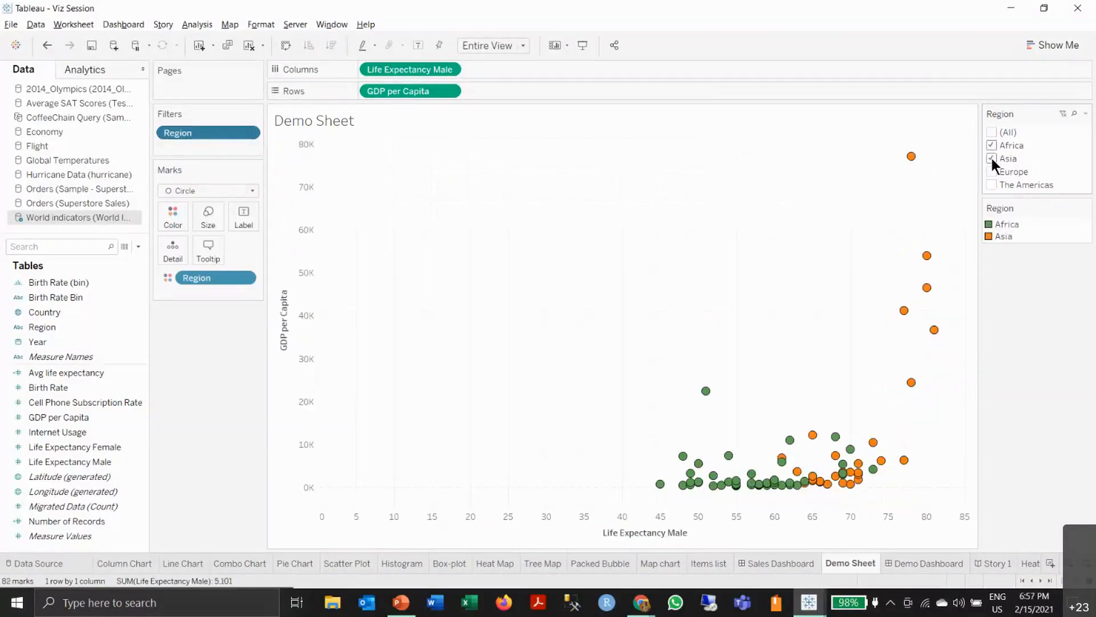
- Add Country to the marks' detail and inspect individual points to identify their countries
mouse_move(730, 480)
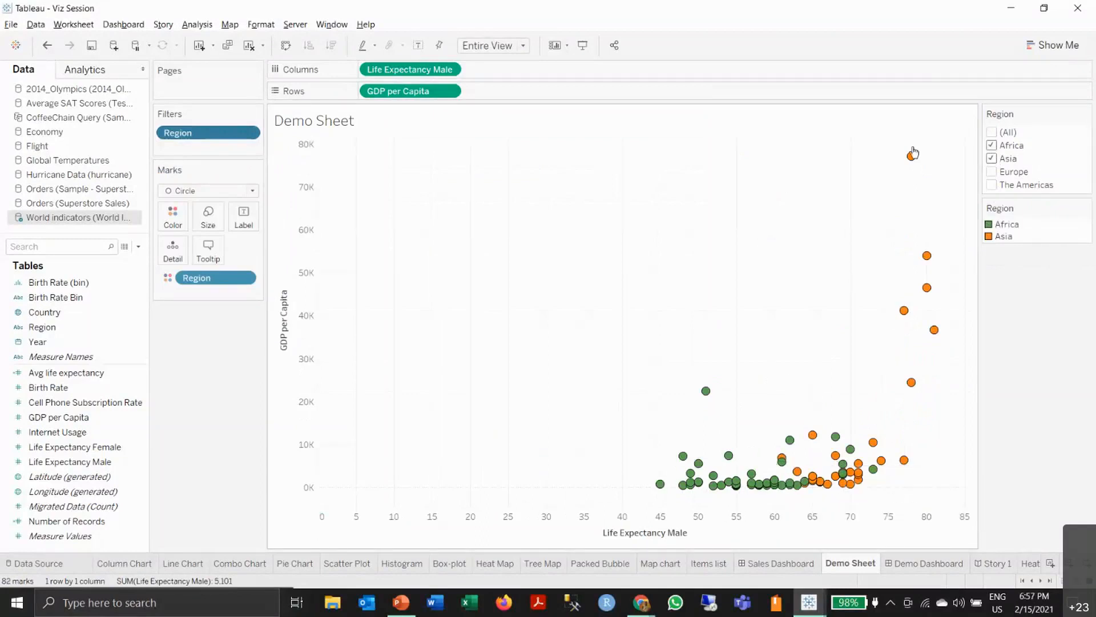
mouse_move(913, 158)
mouse_move(927, 290)
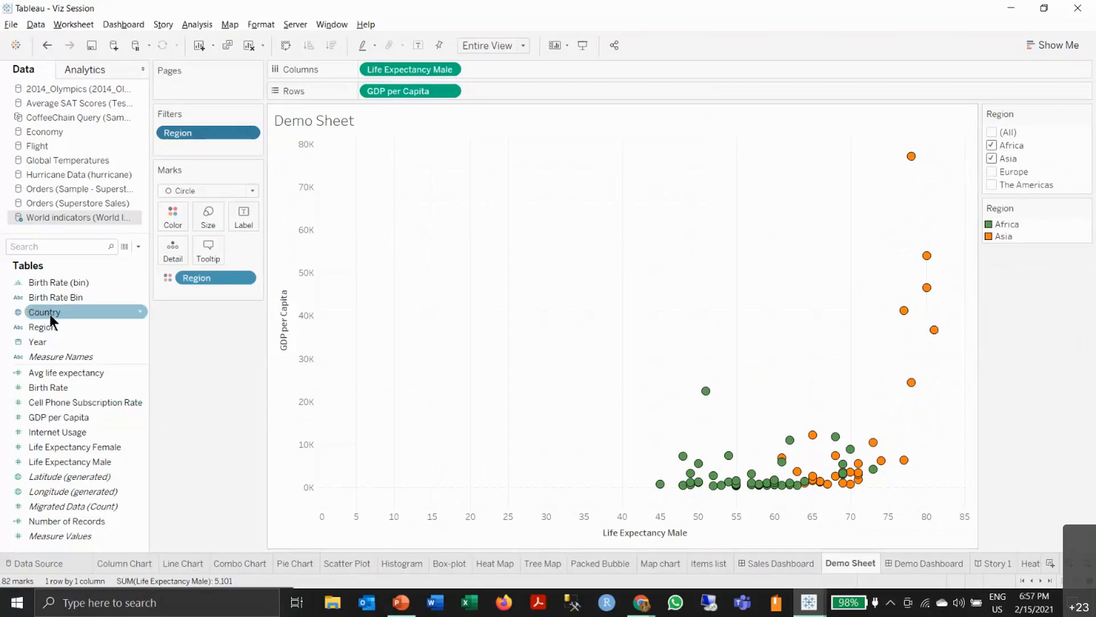
drag(50, 314, 172, 251)
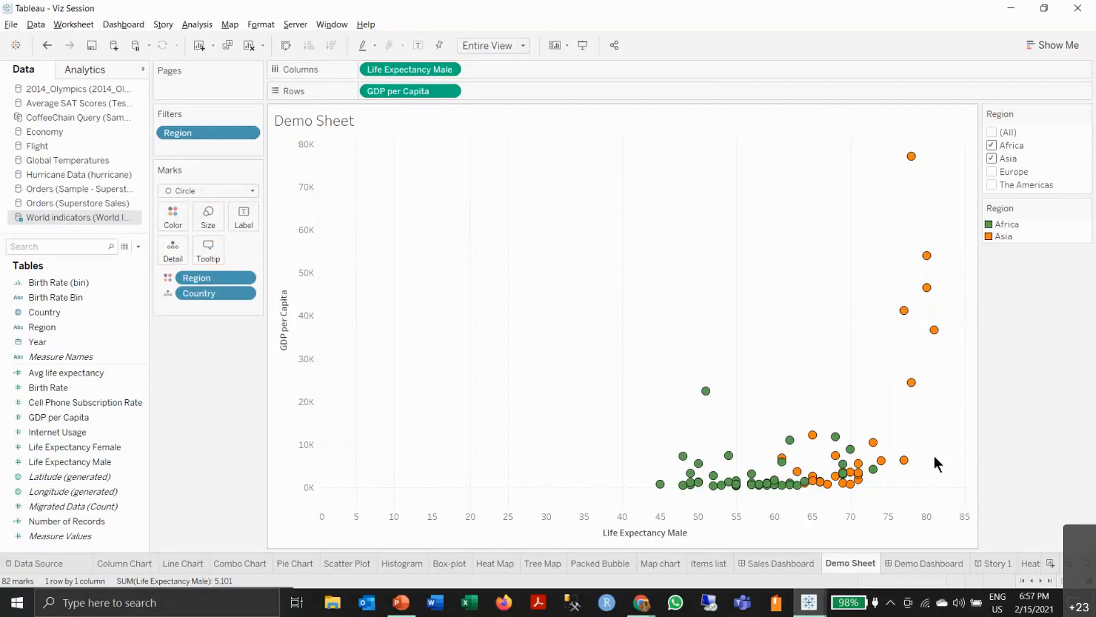
mouse_move(857, 452)
mouse_move(705, 394)
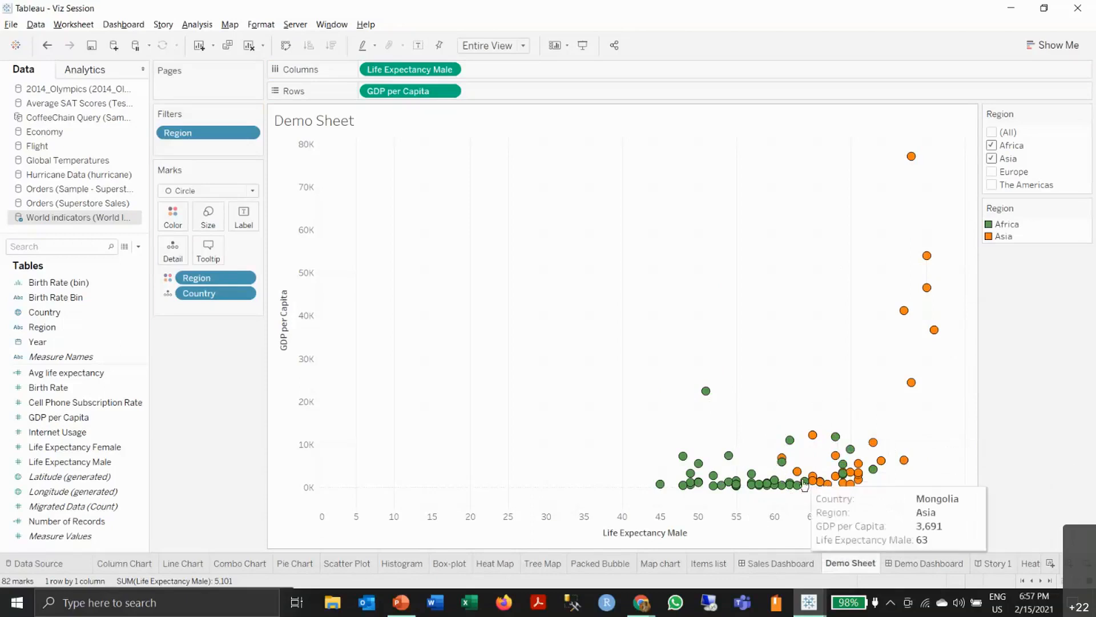
- Switch the Region filter from Africa and Asia to Europe and The Americas
click(993, 145)
click(991, 159)
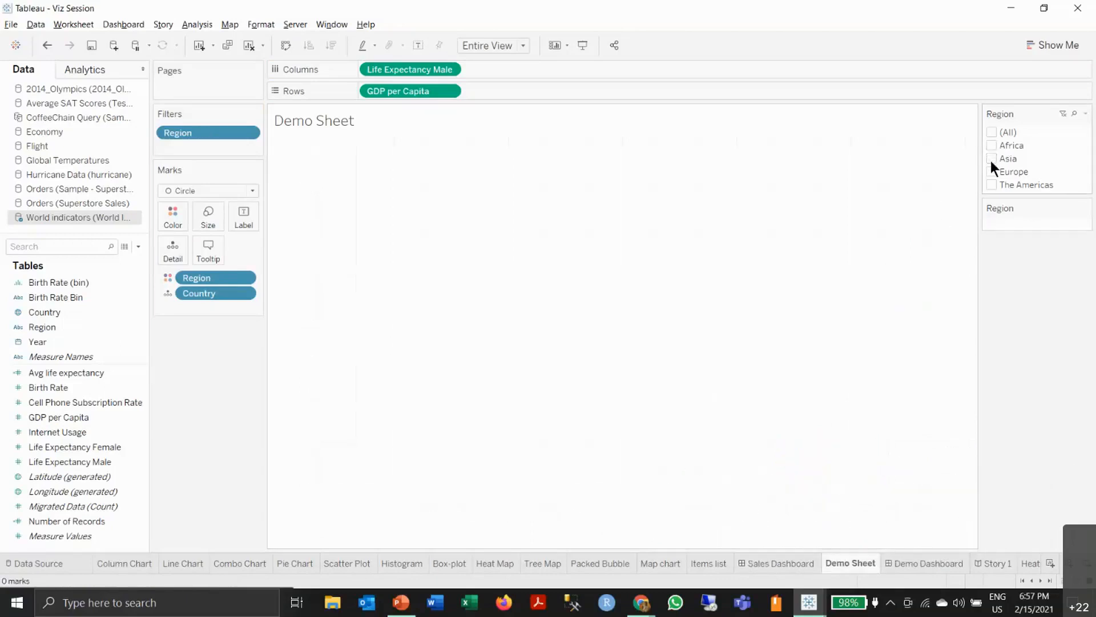
click(991, 171)
click(991, 182)
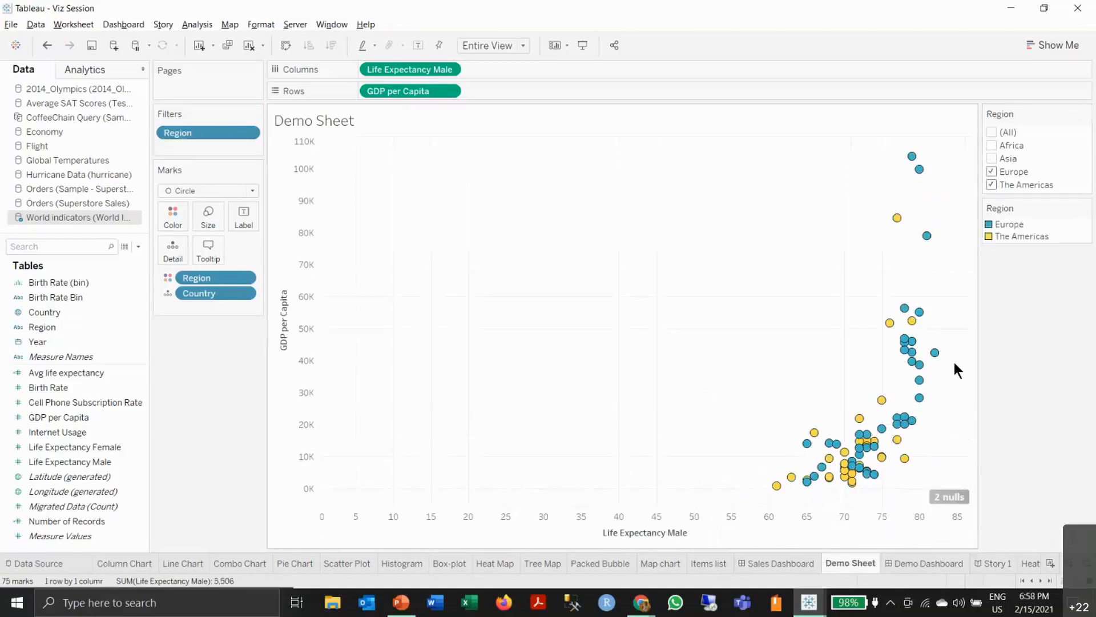
mouse_move(895, 421)
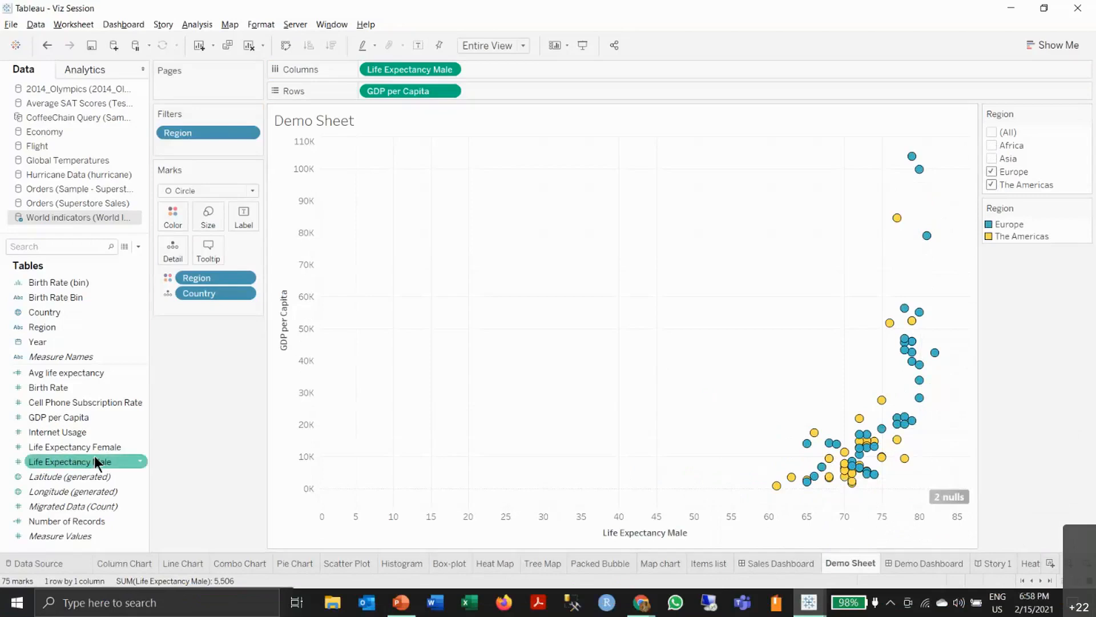
- Try sizing the circles by Internet Usage, and remove that field from the marks again
drag(56, 433, 208, 219)
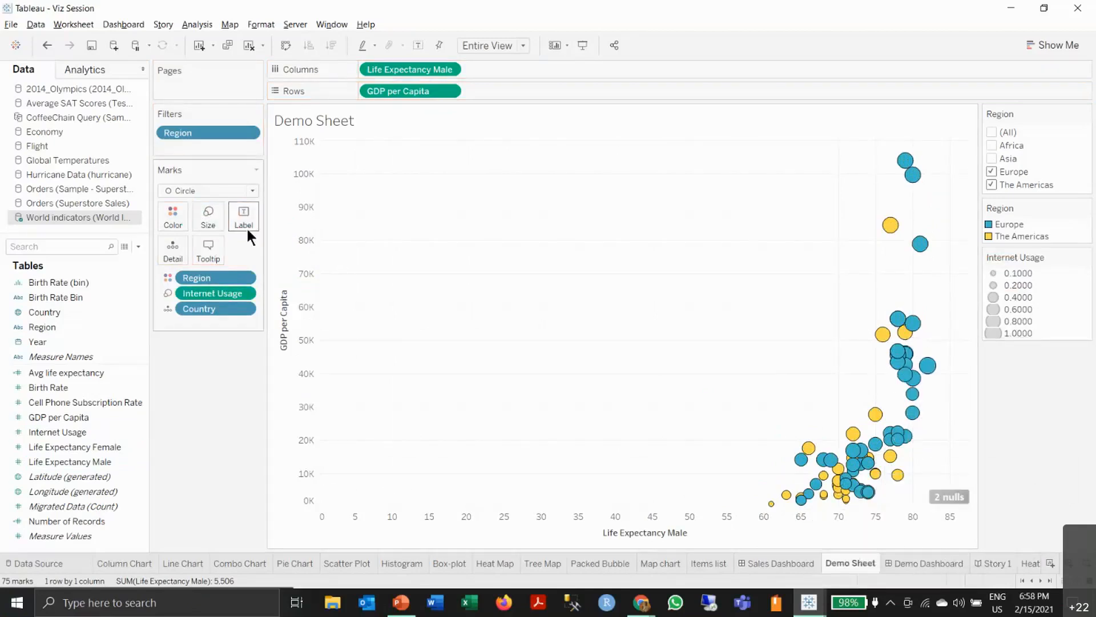
drag(207, 295, 201, 367)
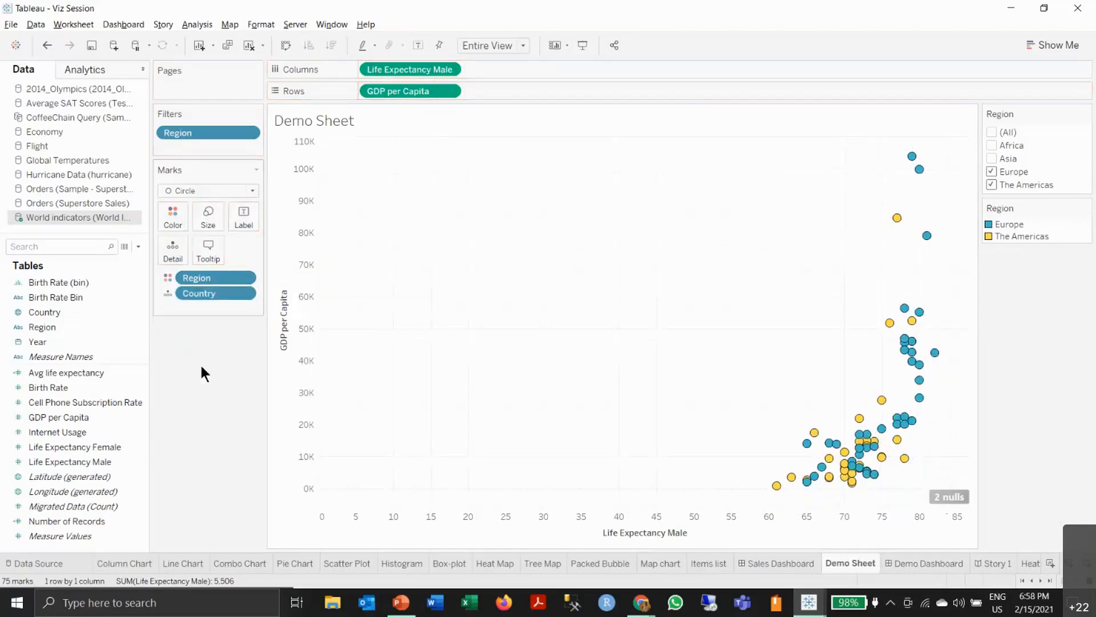
- Clear the whole demo sheet, removing the scatter plot's fields, filter and formatting
click(249, 46)
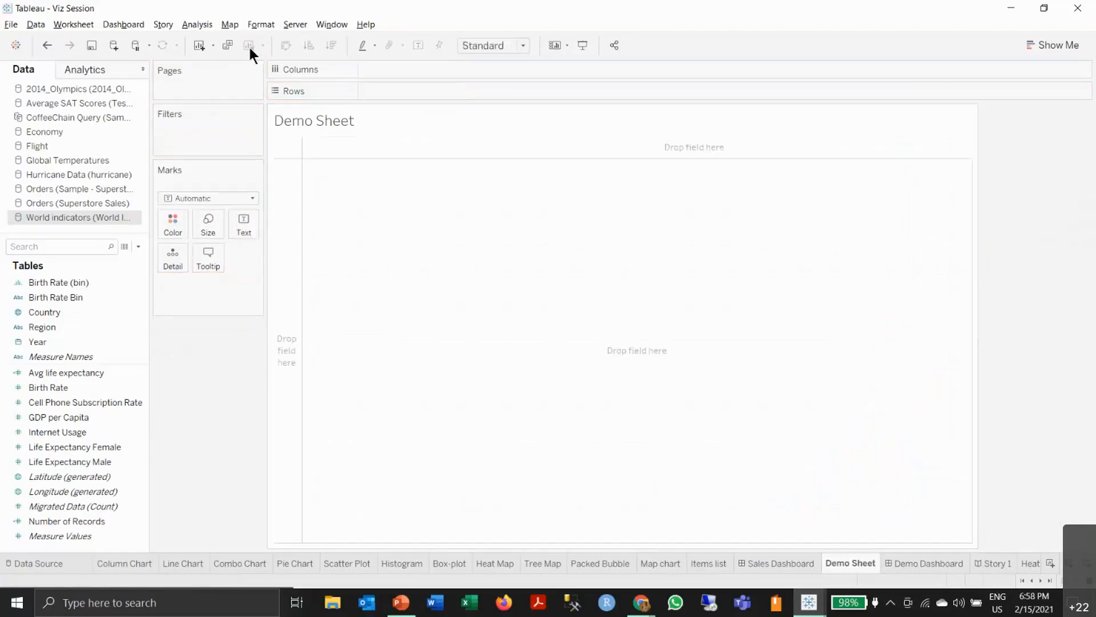
- Switch to the Webex meeting in Chrome, check its participants list and chat, and return to the Viz Session workbook in Tableau
mouse_move(649, 611)
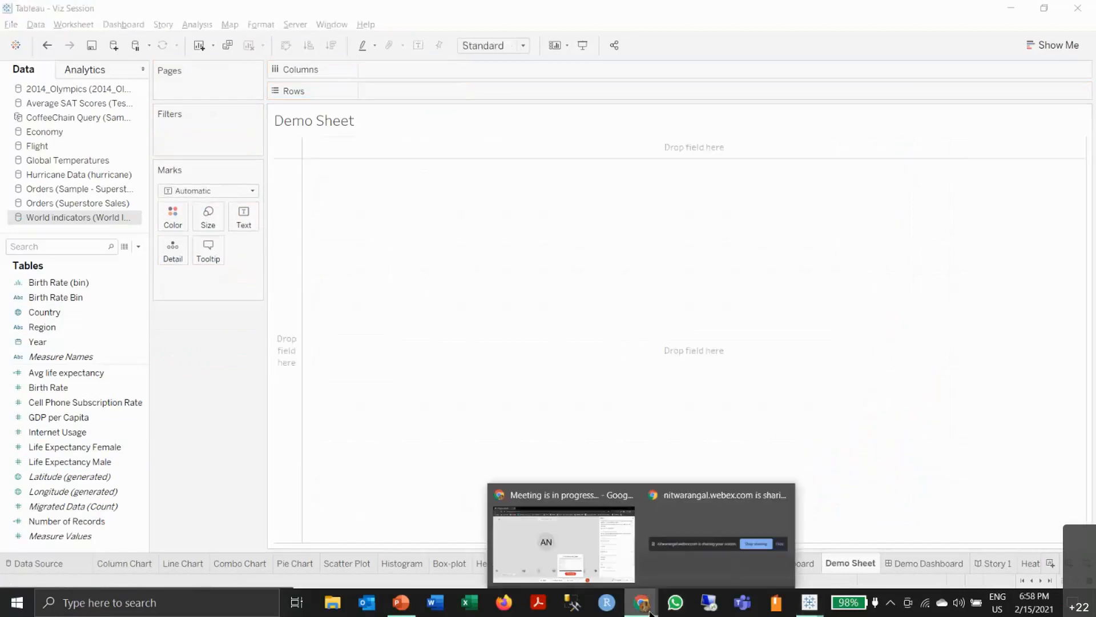
click(583, 541)
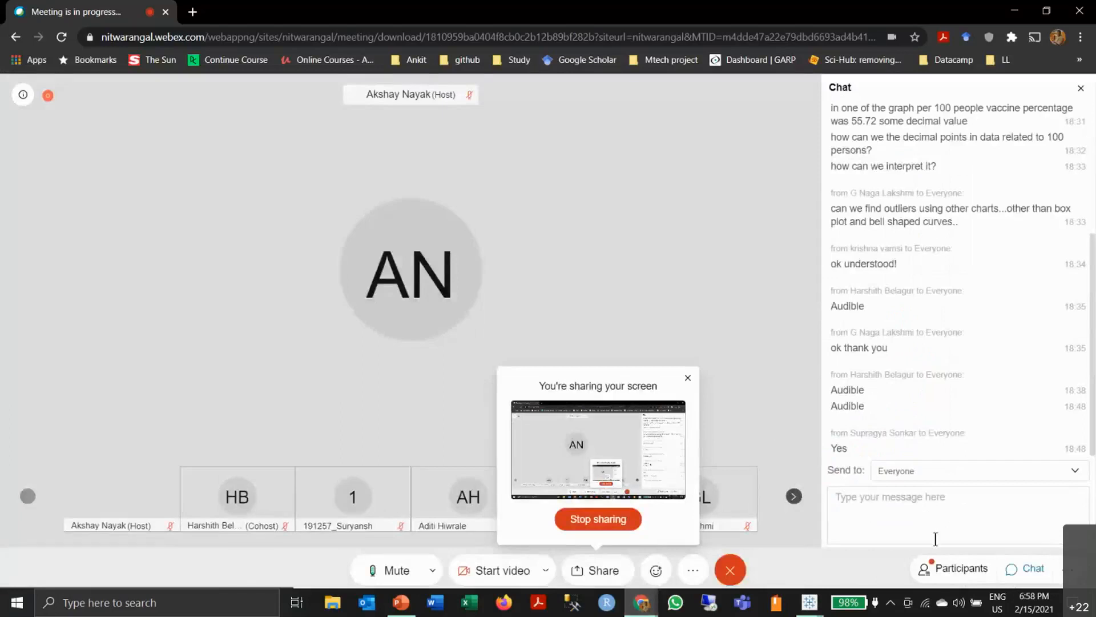
click(951, 570)
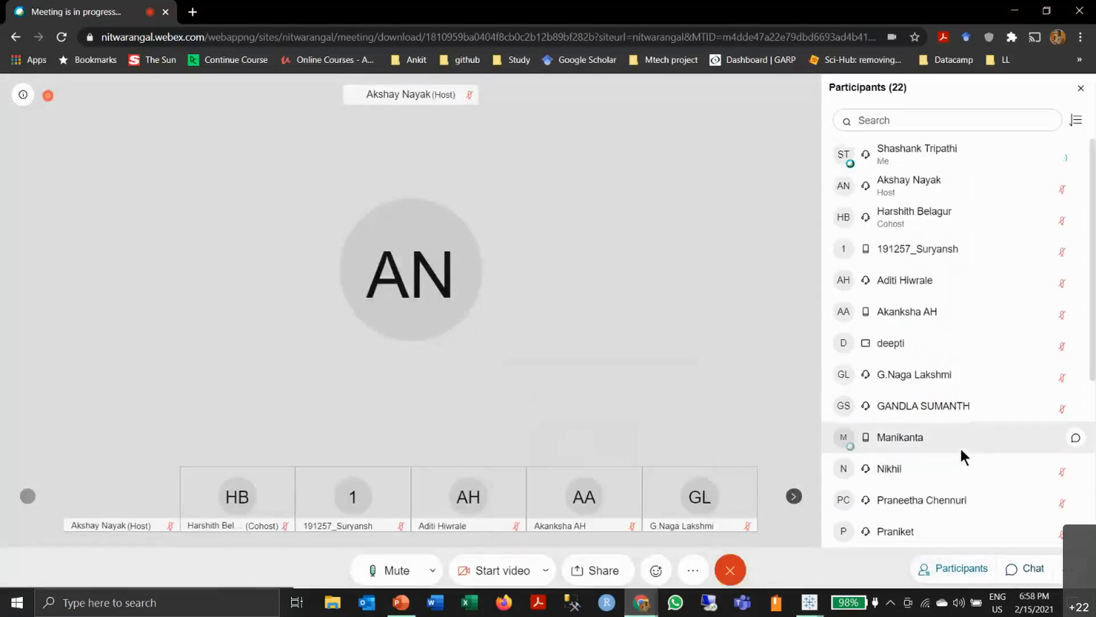
scroll(960, 447, down, 5)
click(1030, 572)
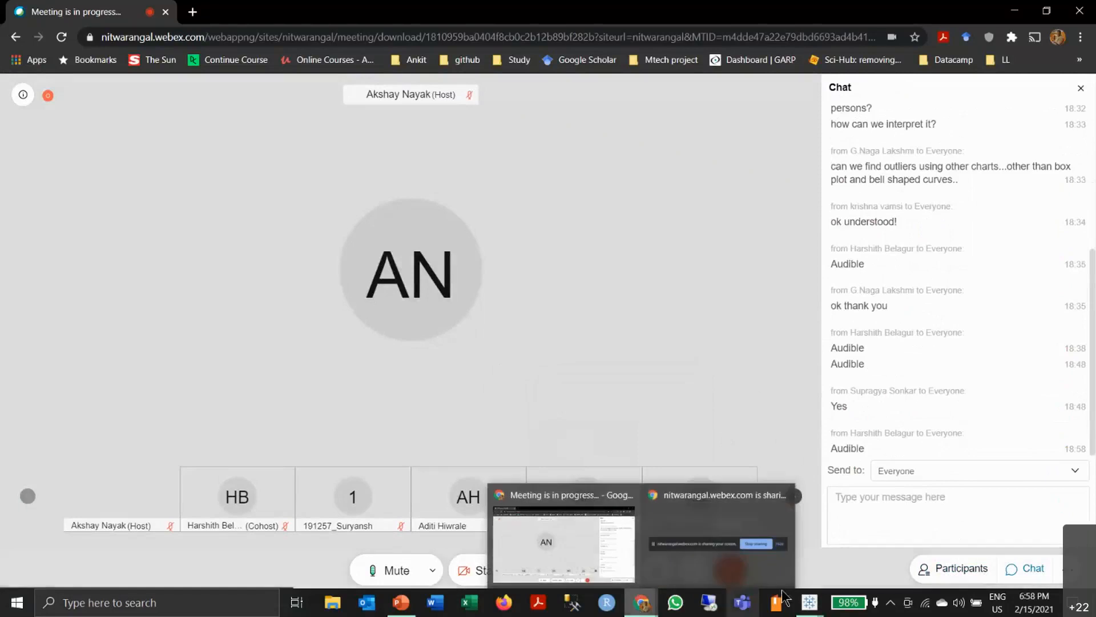
mouse_move(811, 604)
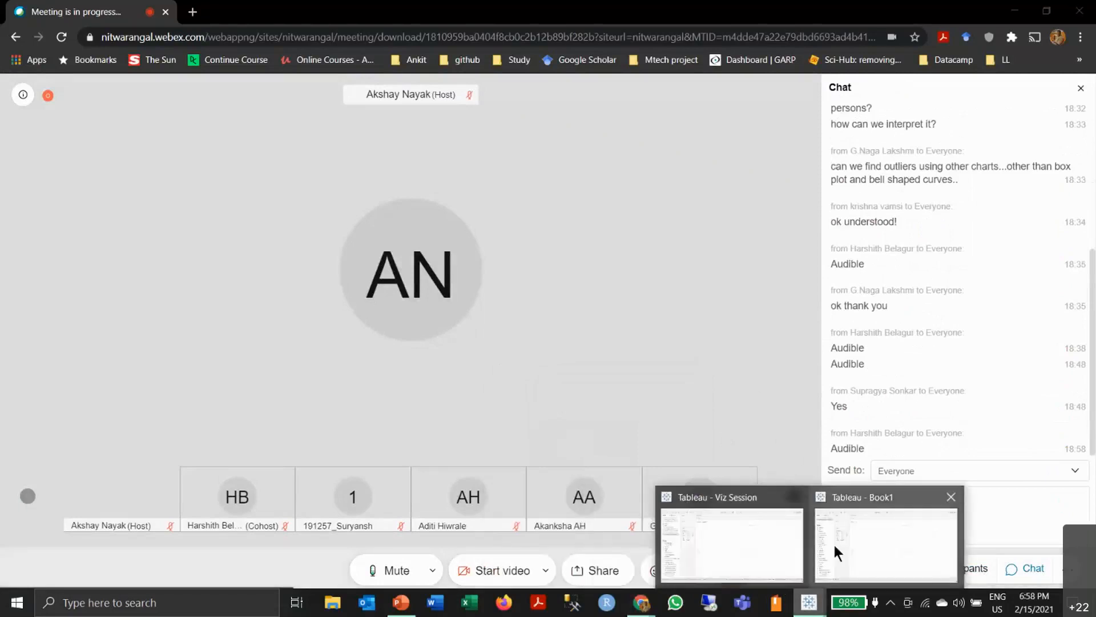
click(734, 537)
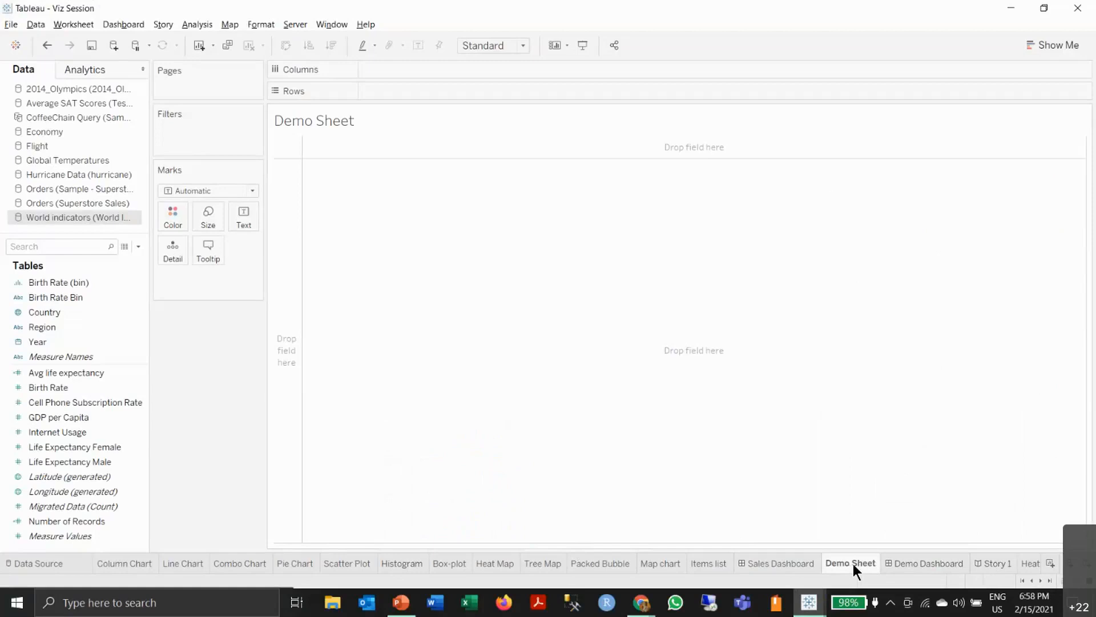
- Switch to the Average SAT Scores data source and place Subject on Rows and Score (bin) 2 on Columns
click(77, 106)
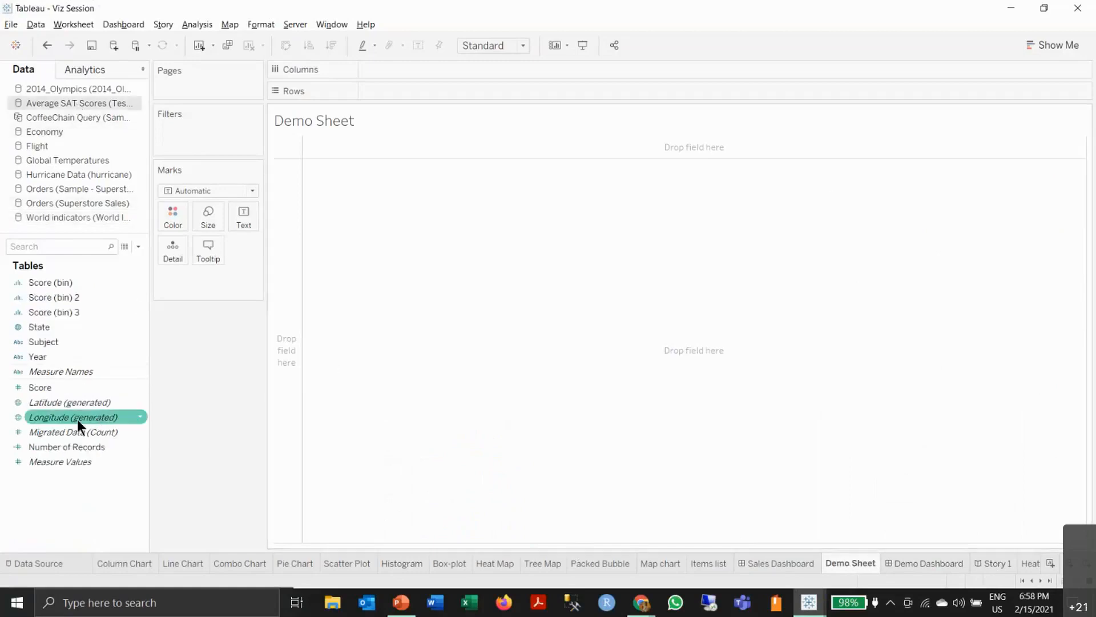
mouse_move(72, 372)
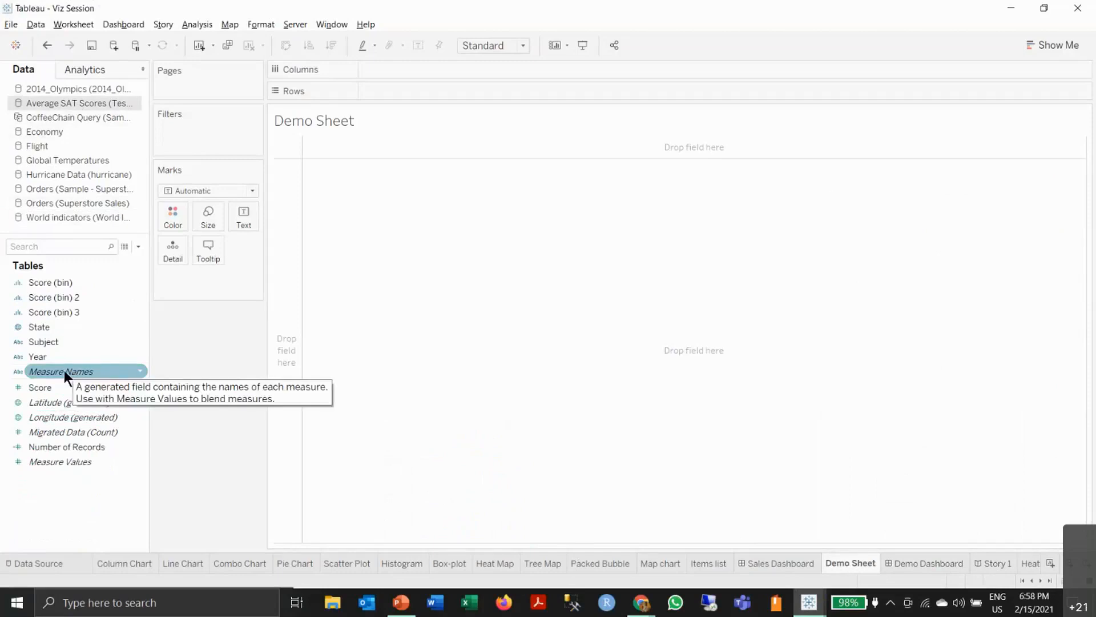
drag(59, 342, 411, 96)
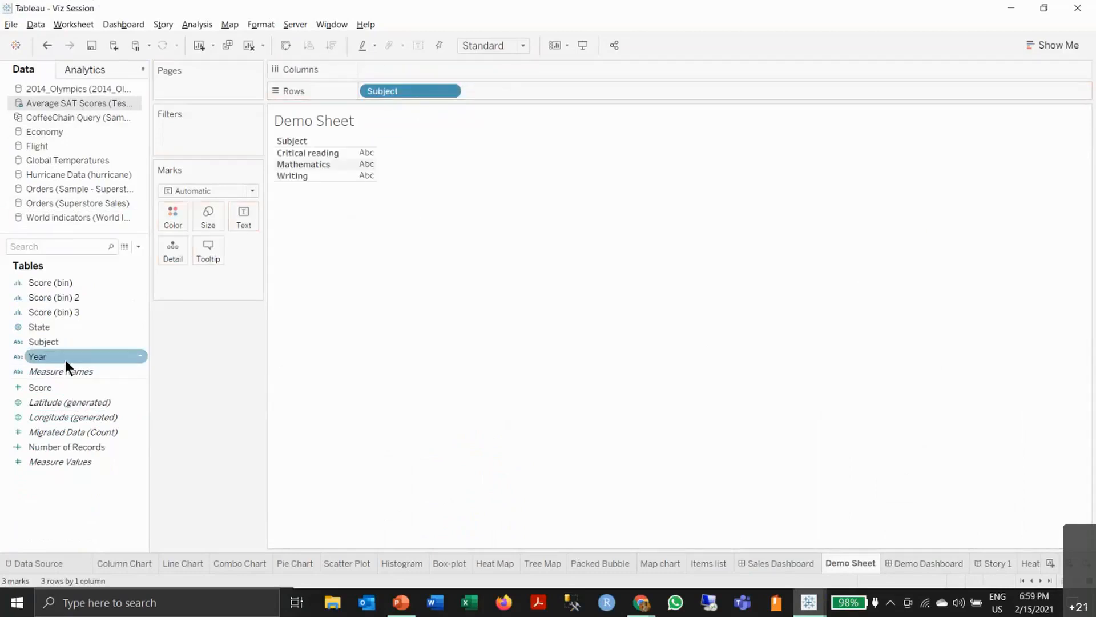
drag(66, 298, 425, 70)
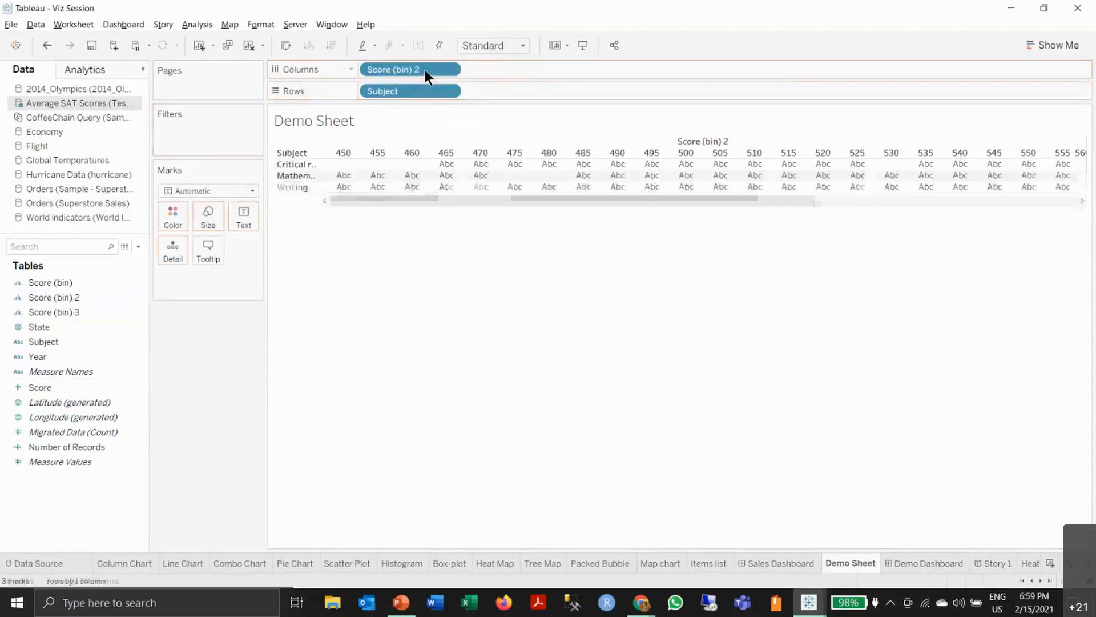
- Add Score to Rows beside Subject and set its aggregation to Count to build a histogram per subject
click(1042, 44)
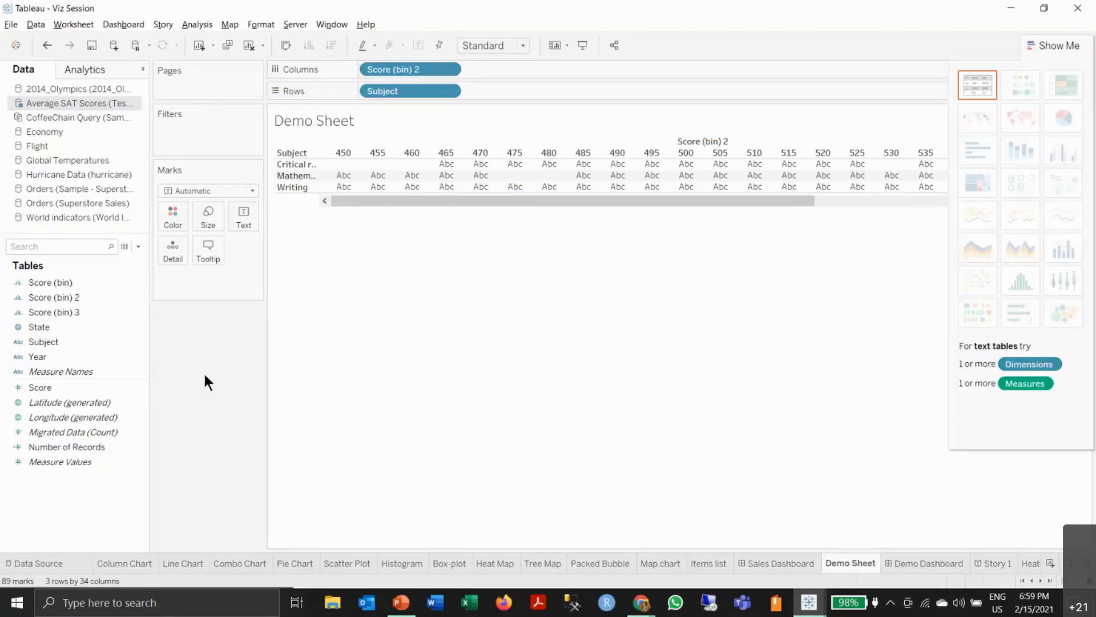
mouse_move(395, 70)
mouse_down()
mouse_move(521, 88)
mouse_move(437, 73)
mouse_move(244, 357)
mouse_move(414, 74)
mouse_move(402, 73)
mouse_up()
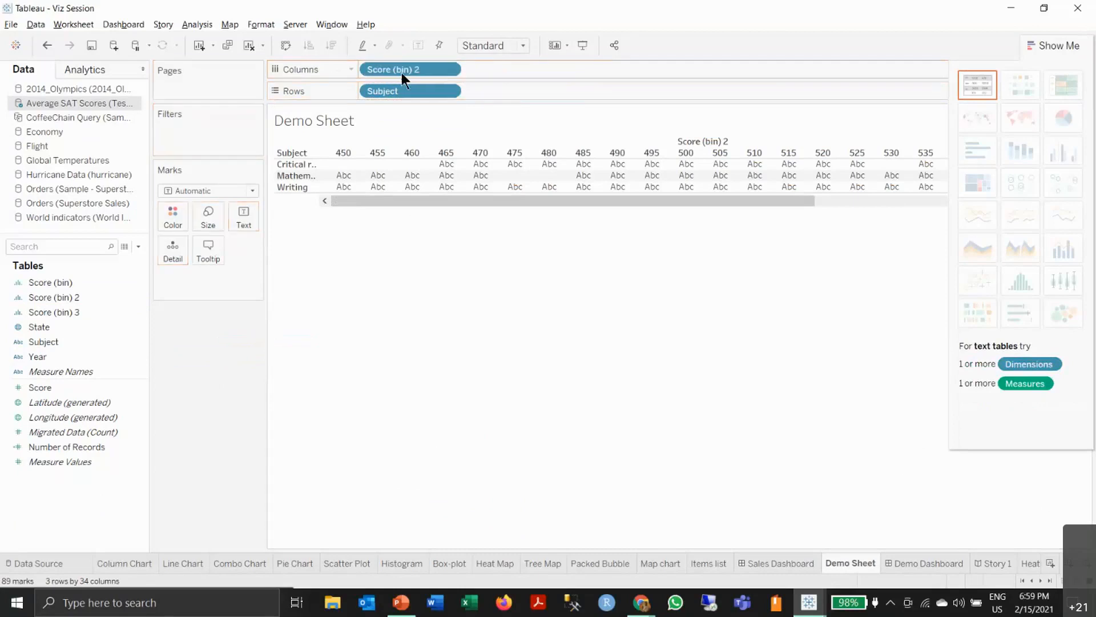
click(109, 387)
drag(91, 387, 515, 87)
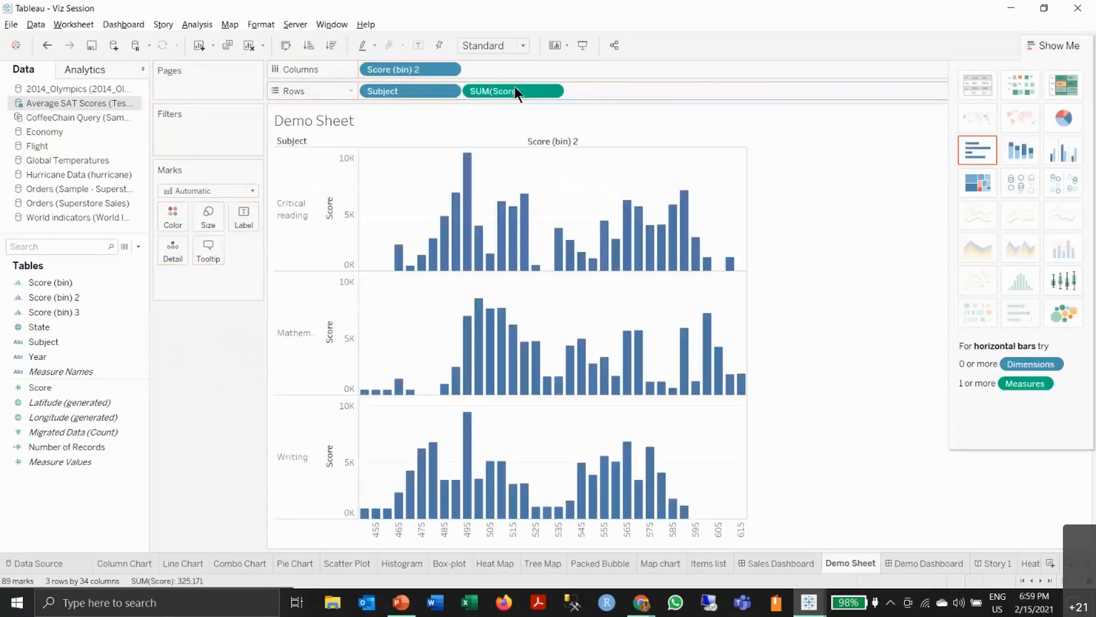
click(551, 90)
mouse_move(556, 217)
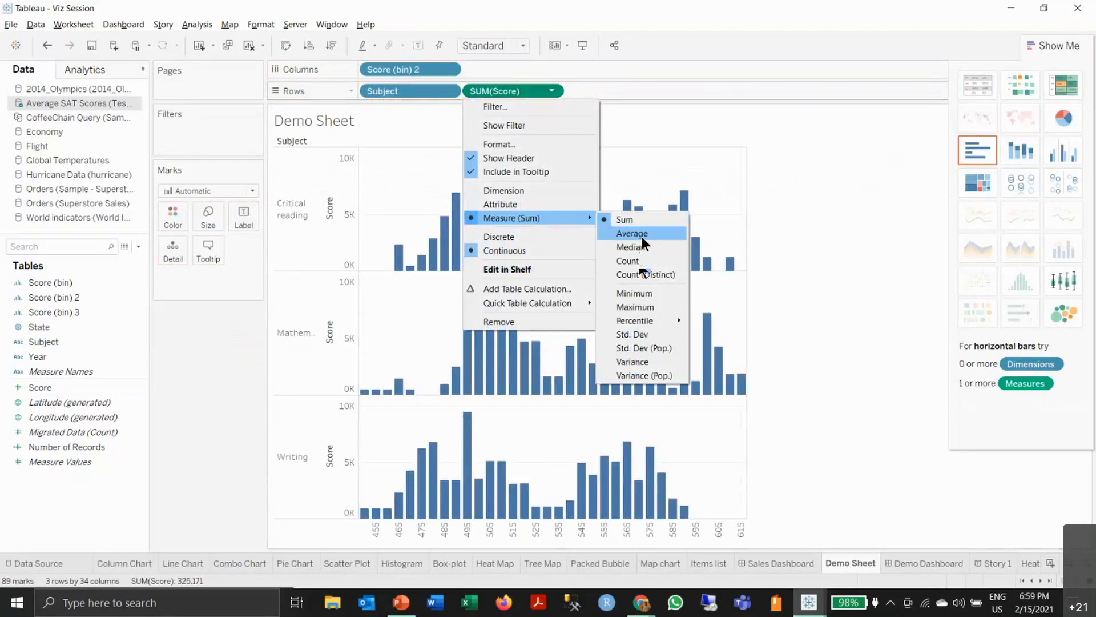
click(638, 260)
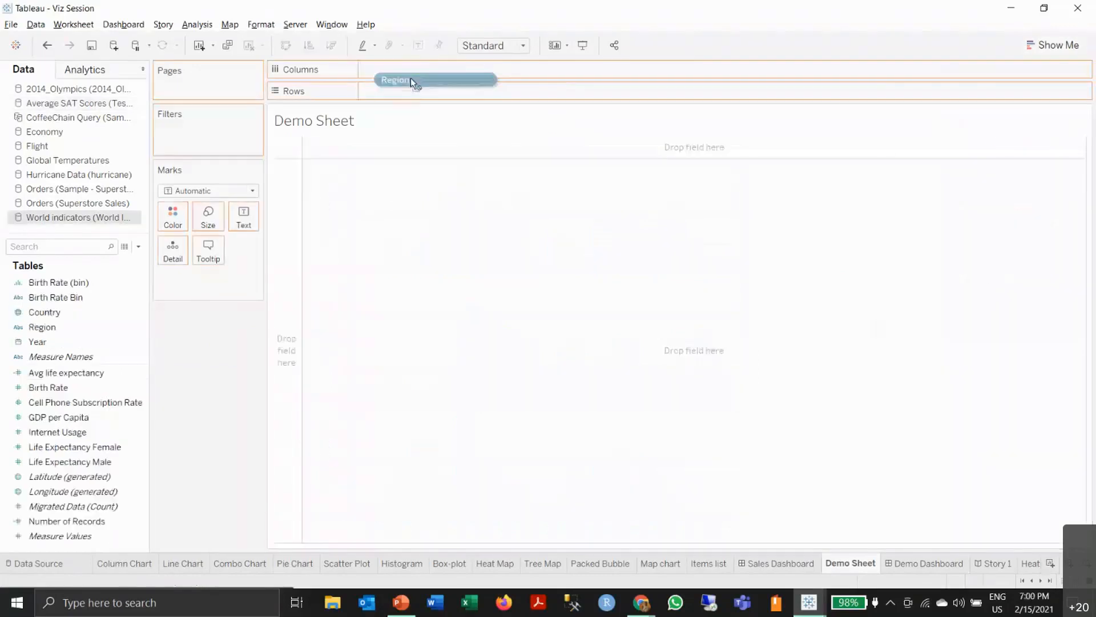
- Place Region on Columns and GDP per Capita on Rows, and convert the chart to a box plot with Show Me
drag(410, 78, 411, 71)
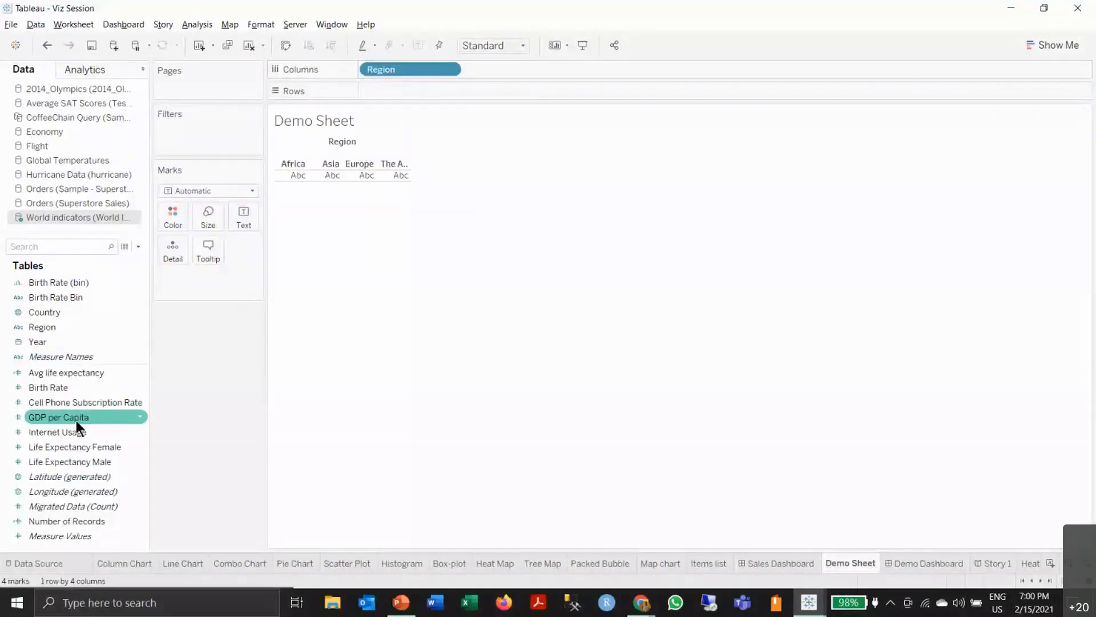
drag(70, 416, 410, 95)
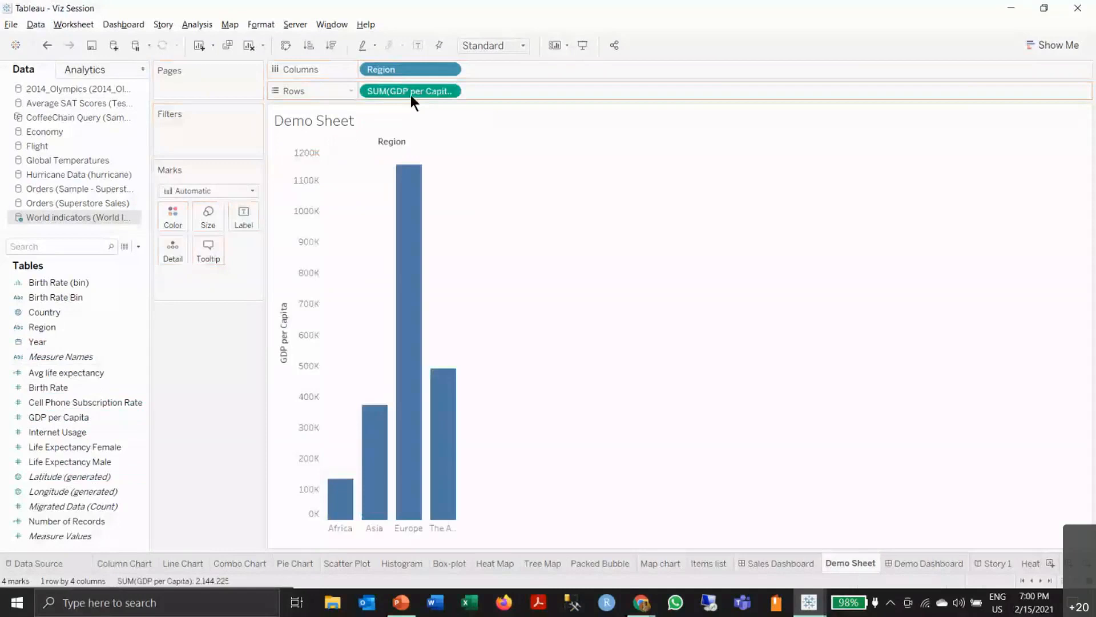
click(1059, 46)
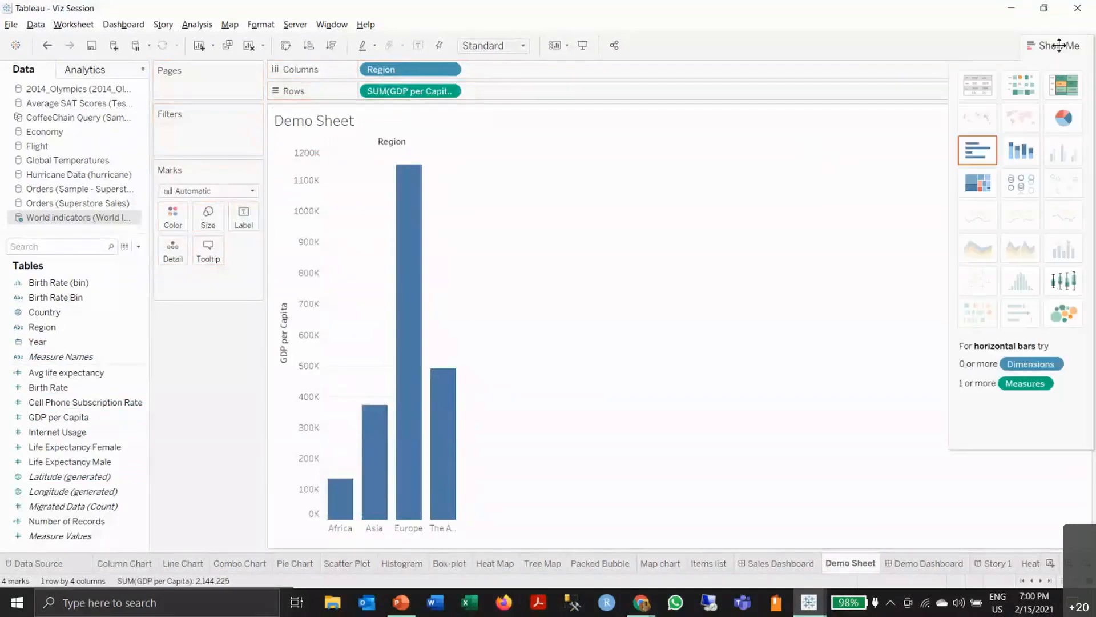
click(1058, 280)
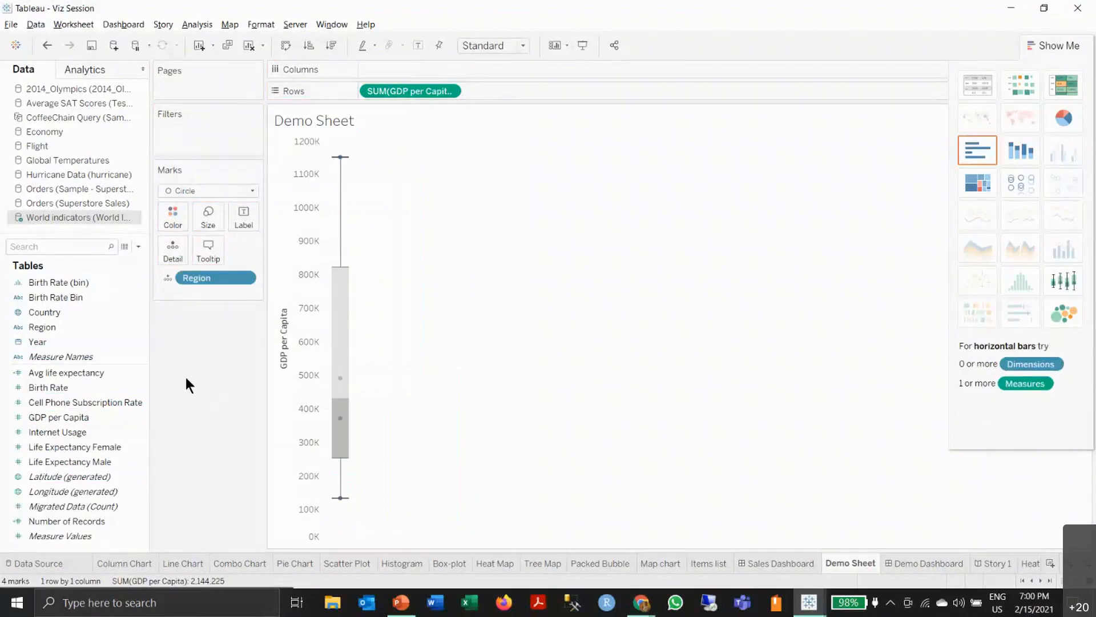
click(1050, 46)
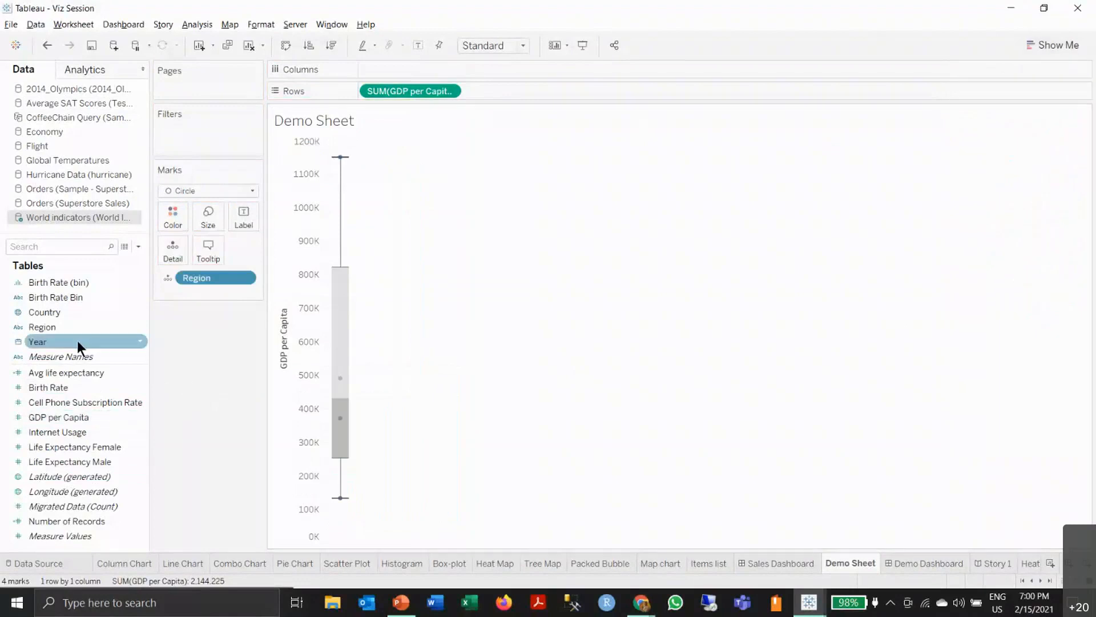
- Split the box plot by Region on Columns with Country as marks detail, and fit it to Entire View
drag(43, 312, 170, 252)
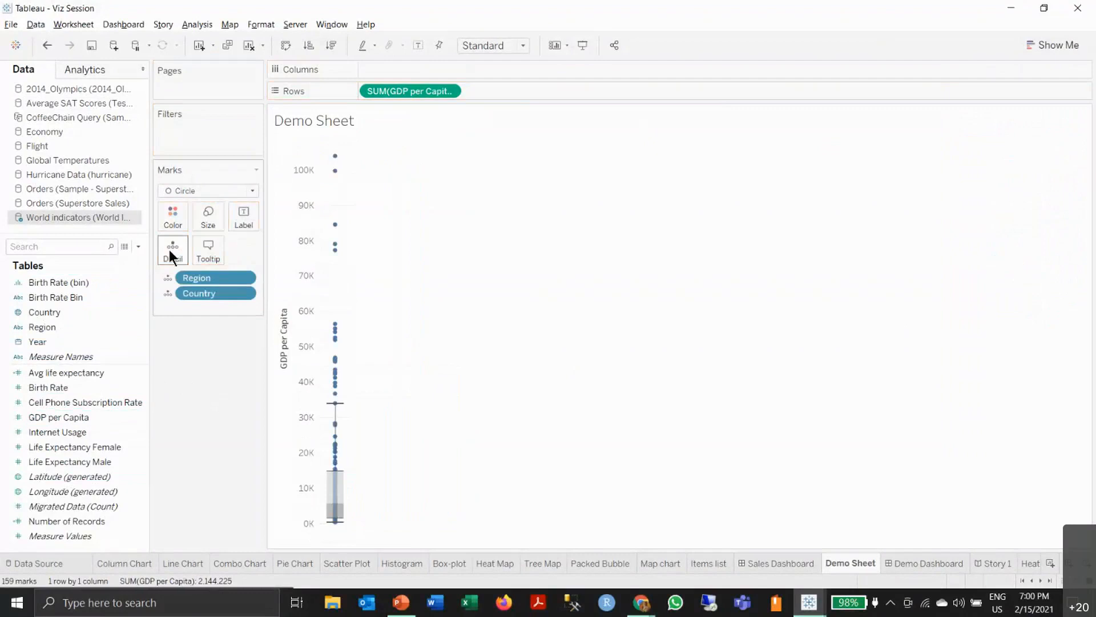
drag(194, 278, 403, 68)
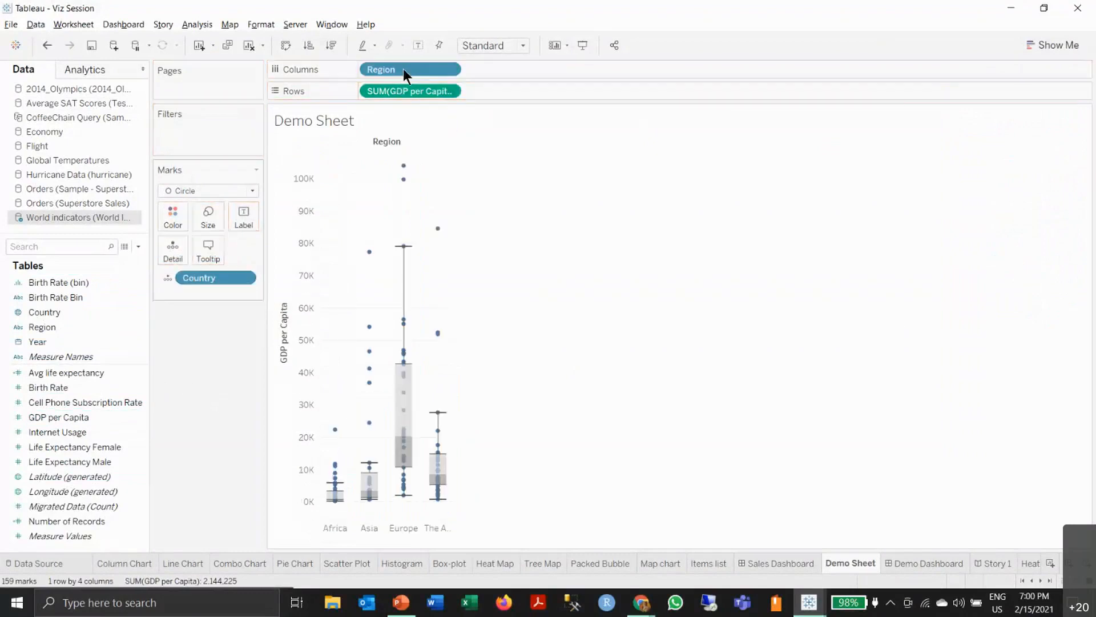
click(522, 47)
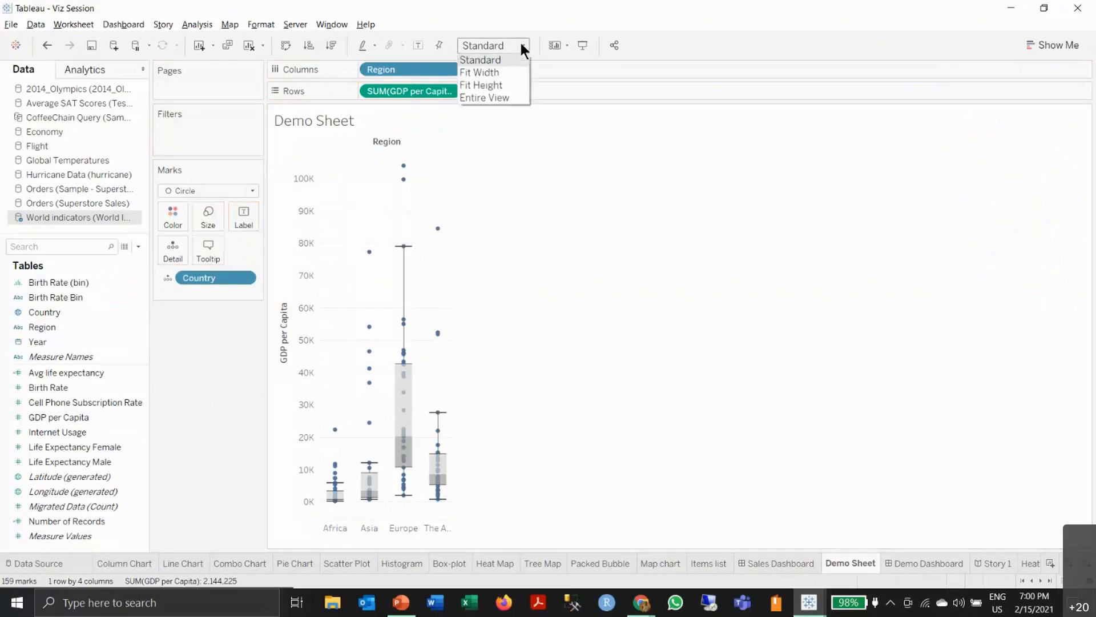
click(499, 98)
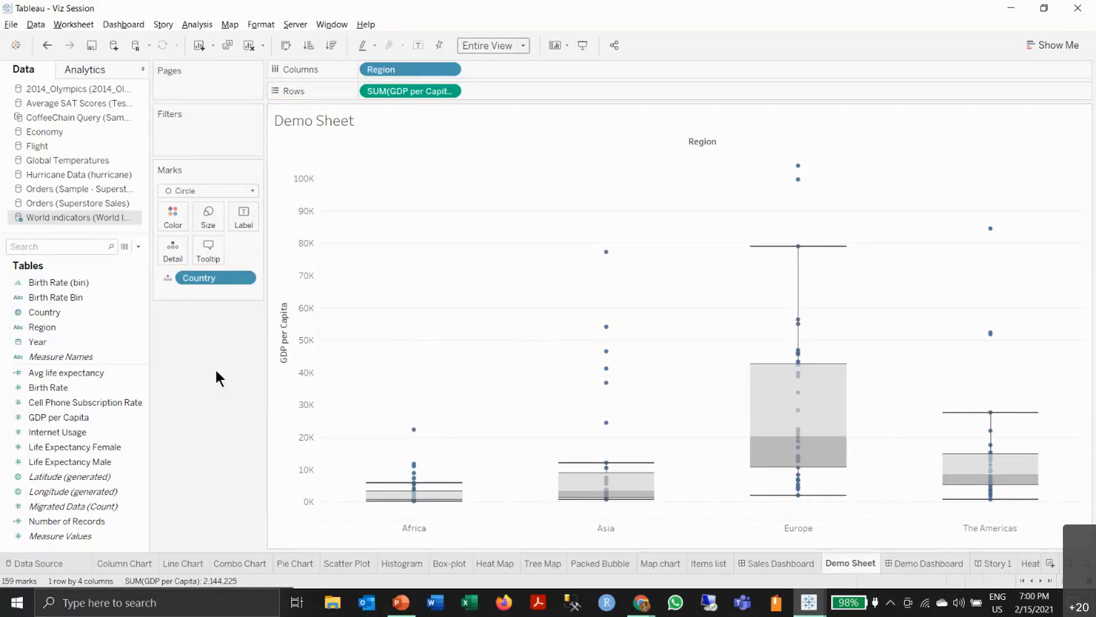
mouse_move(607, 384)
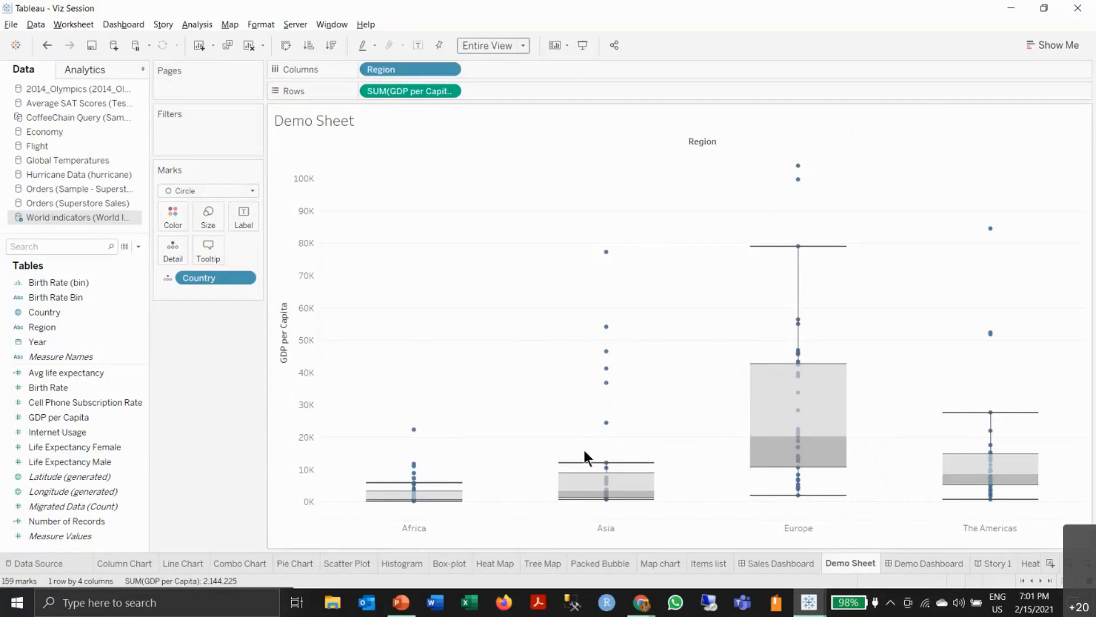
- Clear the box plot from the demo sheet and switch to the Orders (Superstore Sales) data source
click(249, 46)
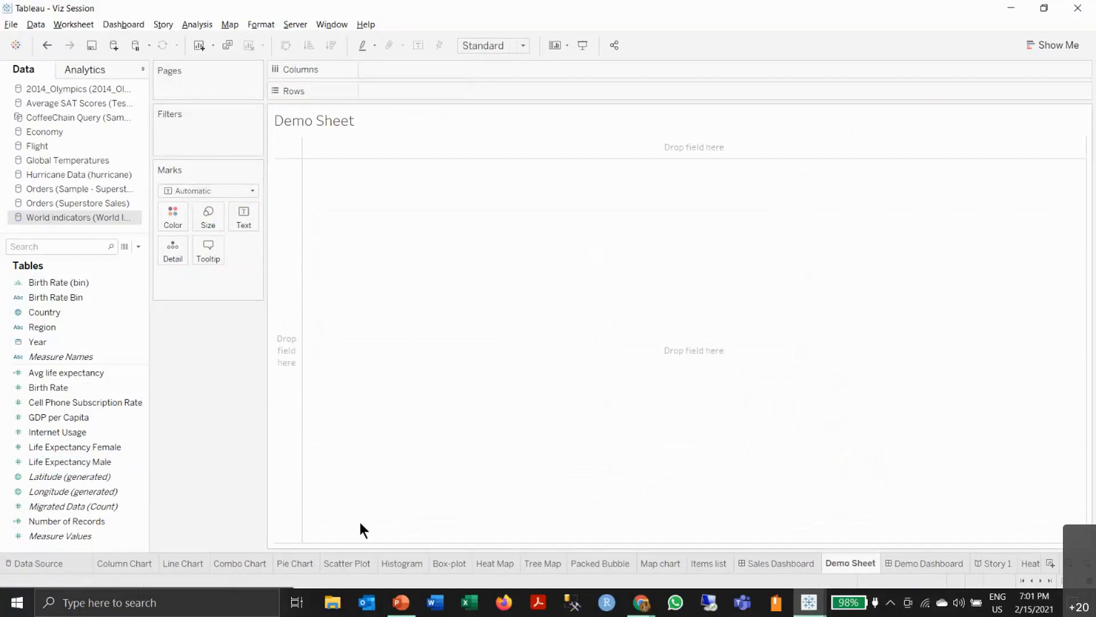
click(46, 204)
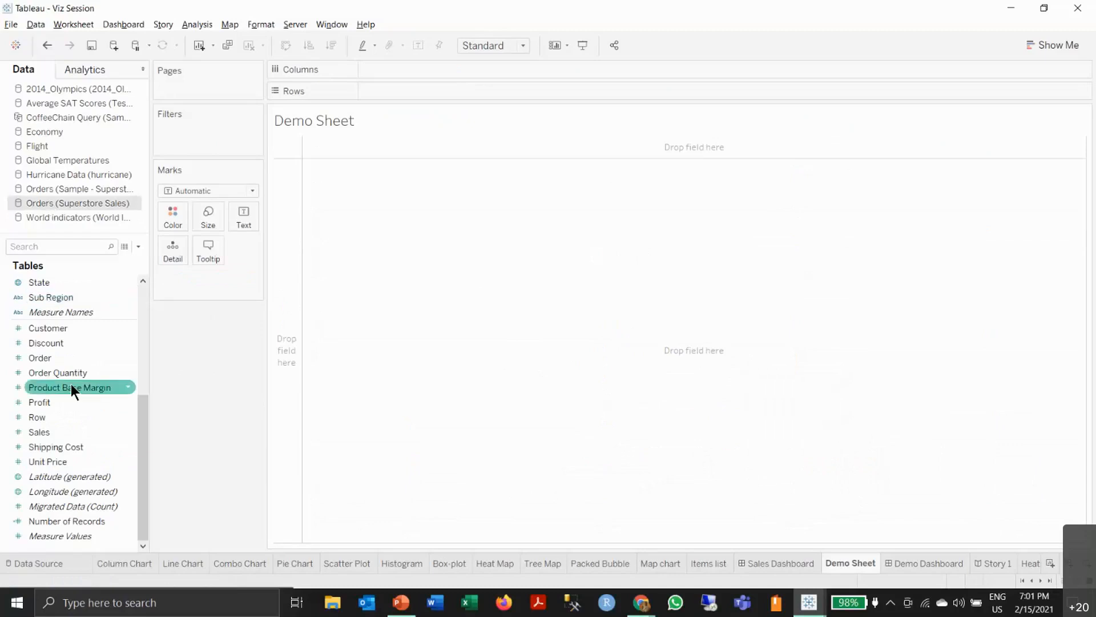
scroll(71, 383, up, 5)
- Lay out a crosstab with Department and Region on Rows and Customer Segment on Columns
drag(57, 371, 408, 88)
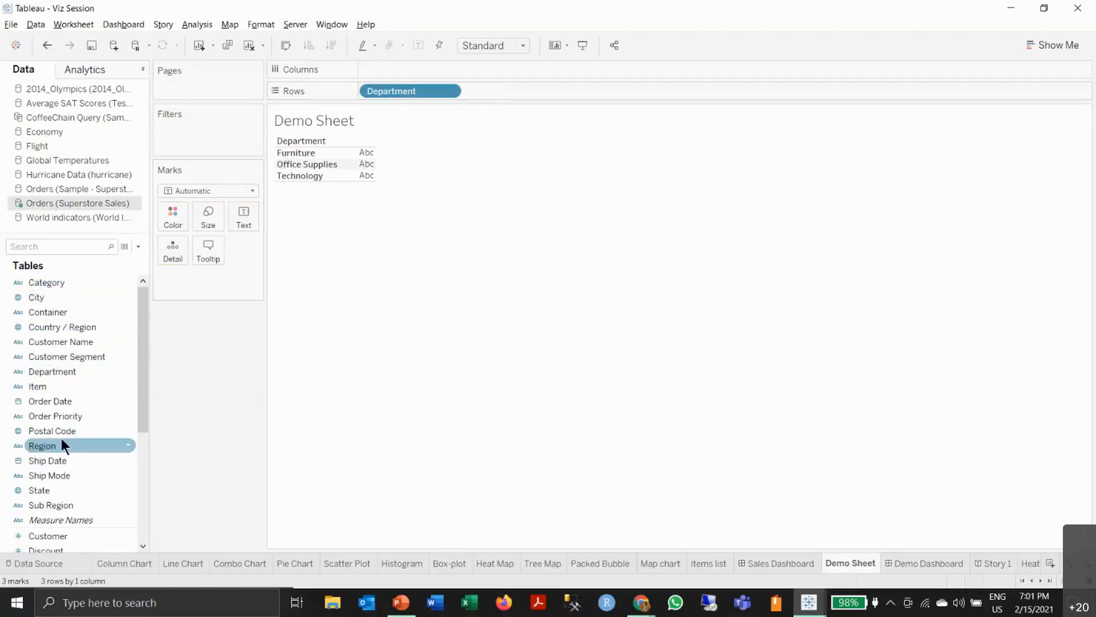
drag(51, 446, 498, 91)
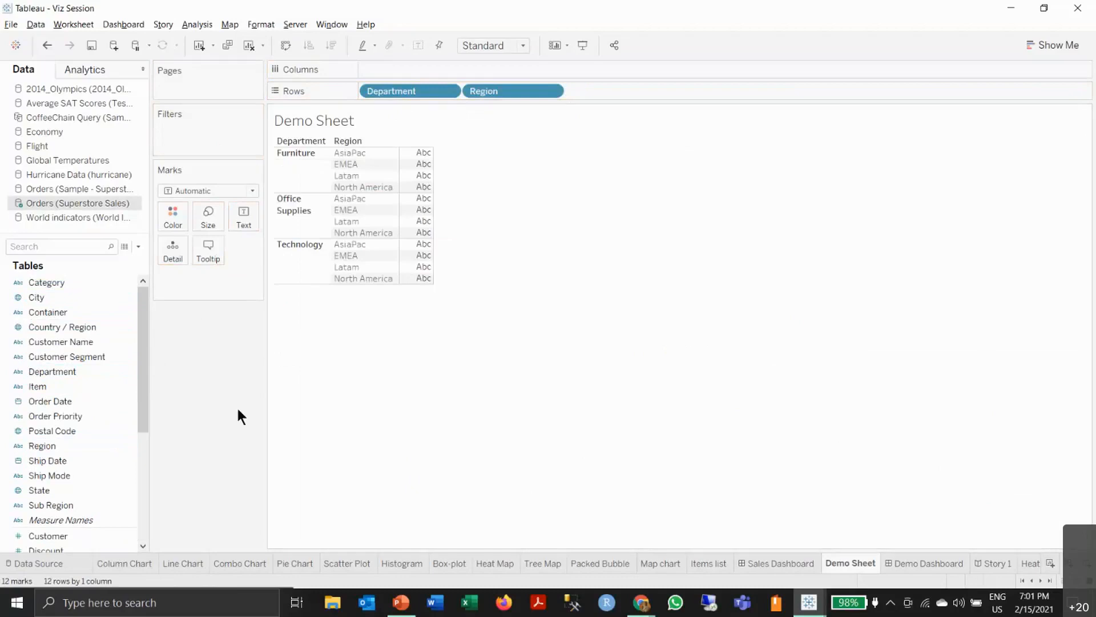
drag(72, 357, 417, 66)
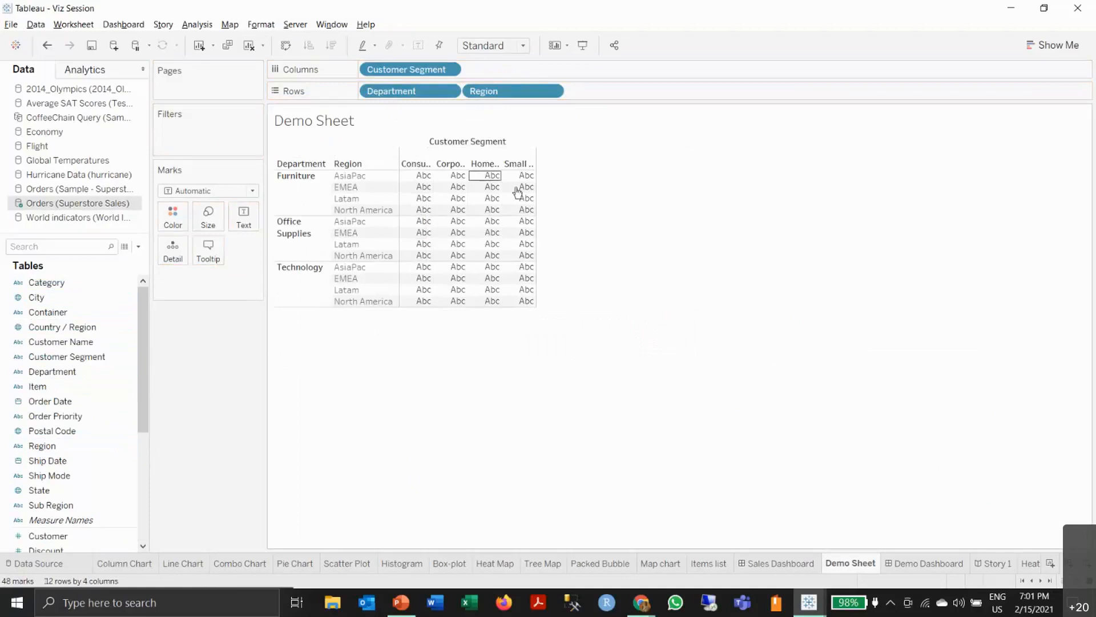
mouse_move(495, 245)
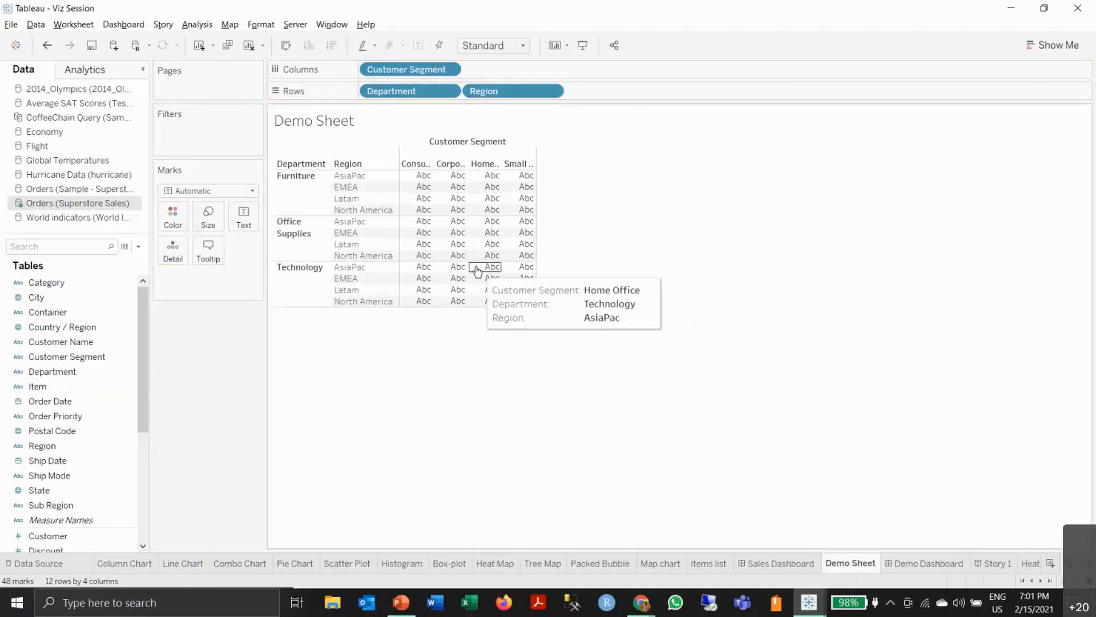
- Fill the crosstab with Profit values and convert it to a highlight table with Show Me
scroll(90, 480, down, 5)
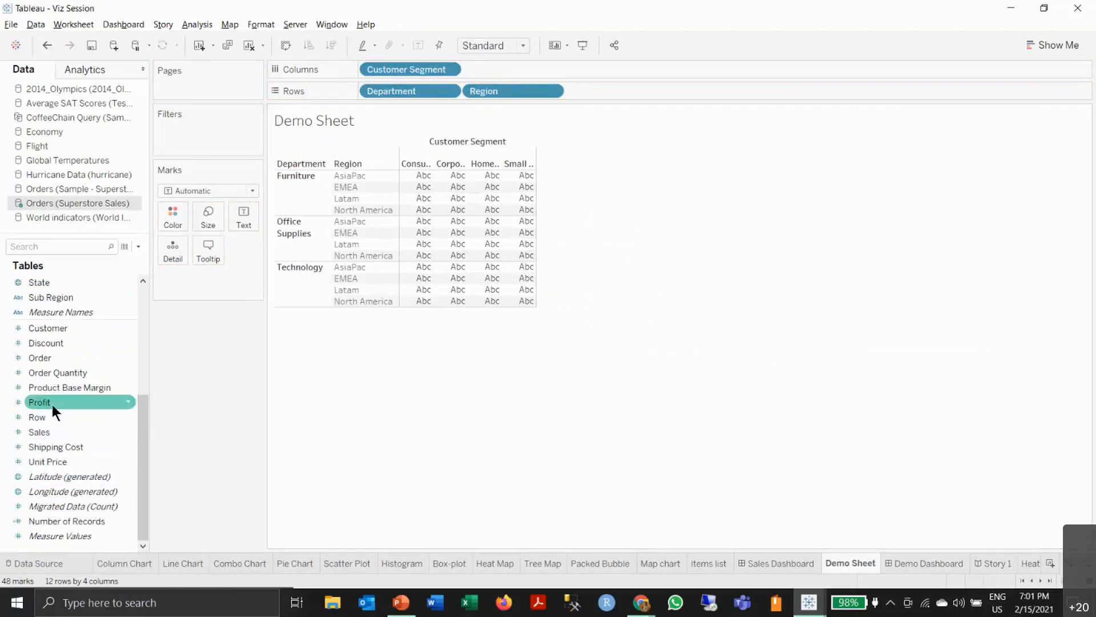
drag(52, 404, 450, 234)
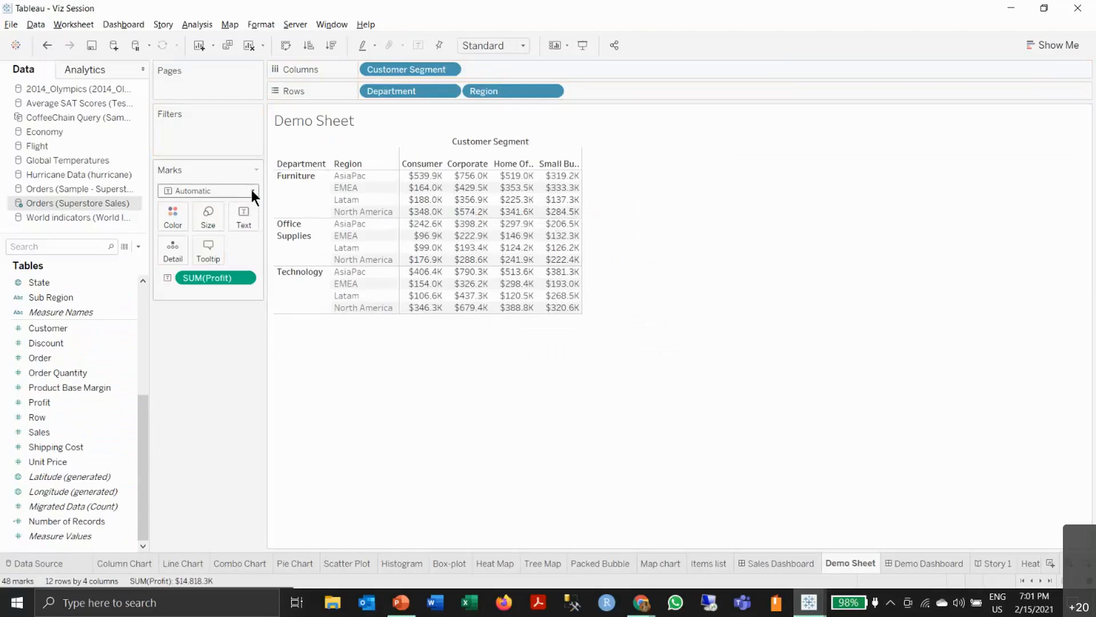
click(1054, 45)
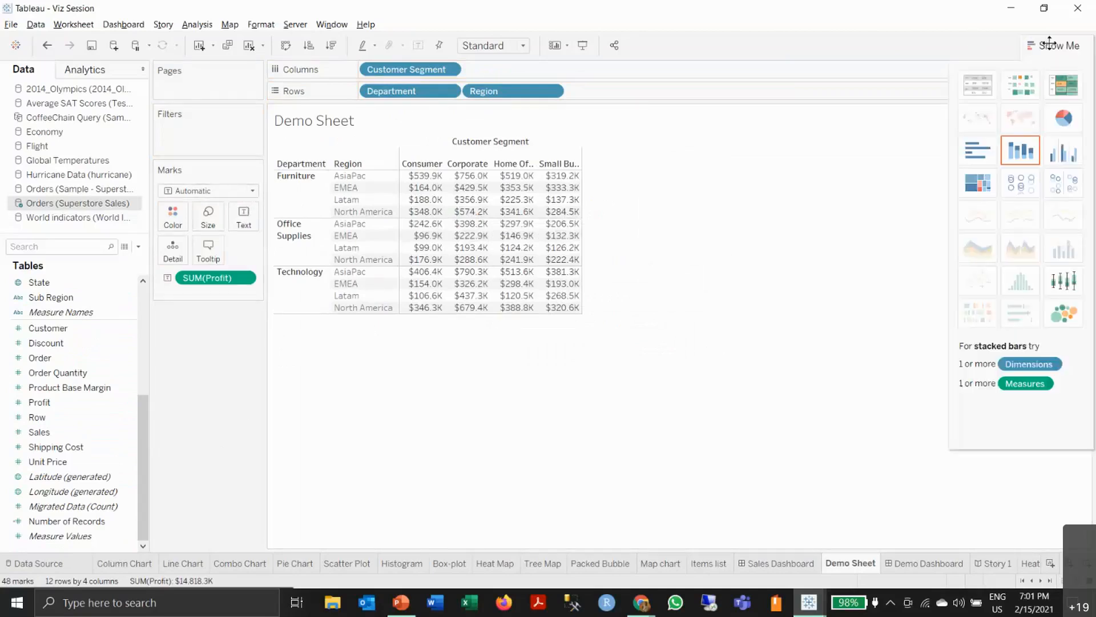
click(1057, 87)
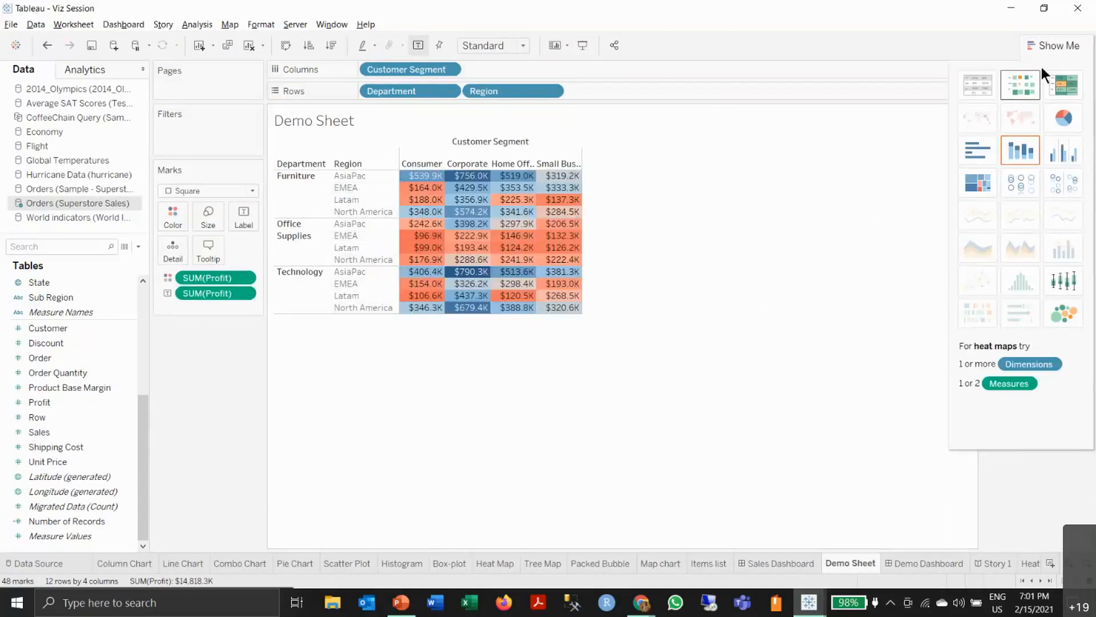
- Hide the mark labels of the Profit highlight table and fit it to Entire View
click(1053, 45)
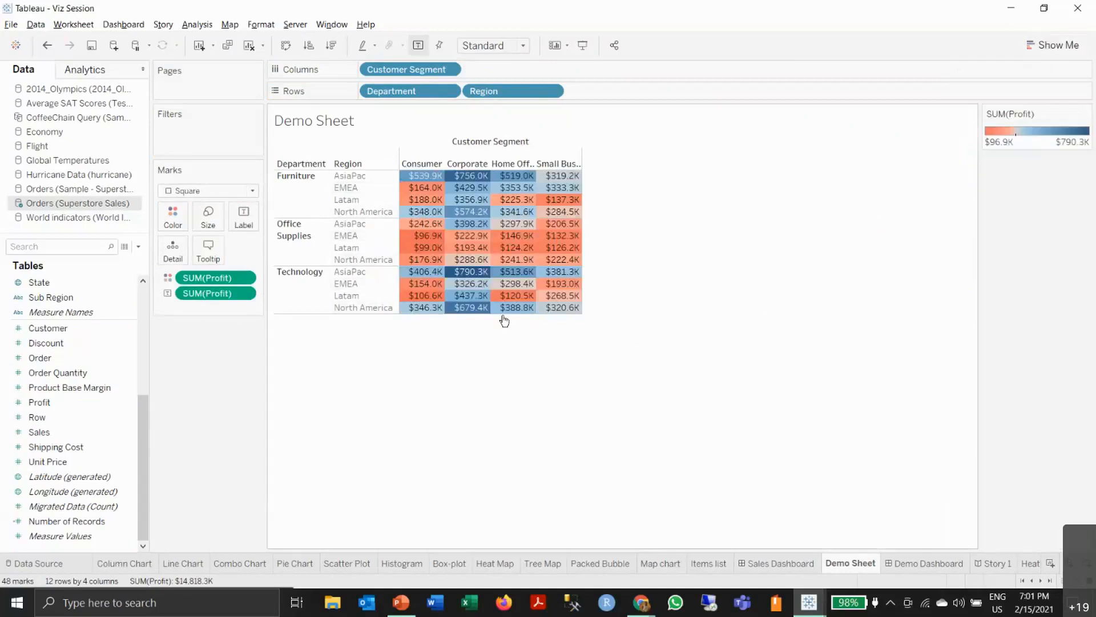
click(242, 218)
click(302, 248)
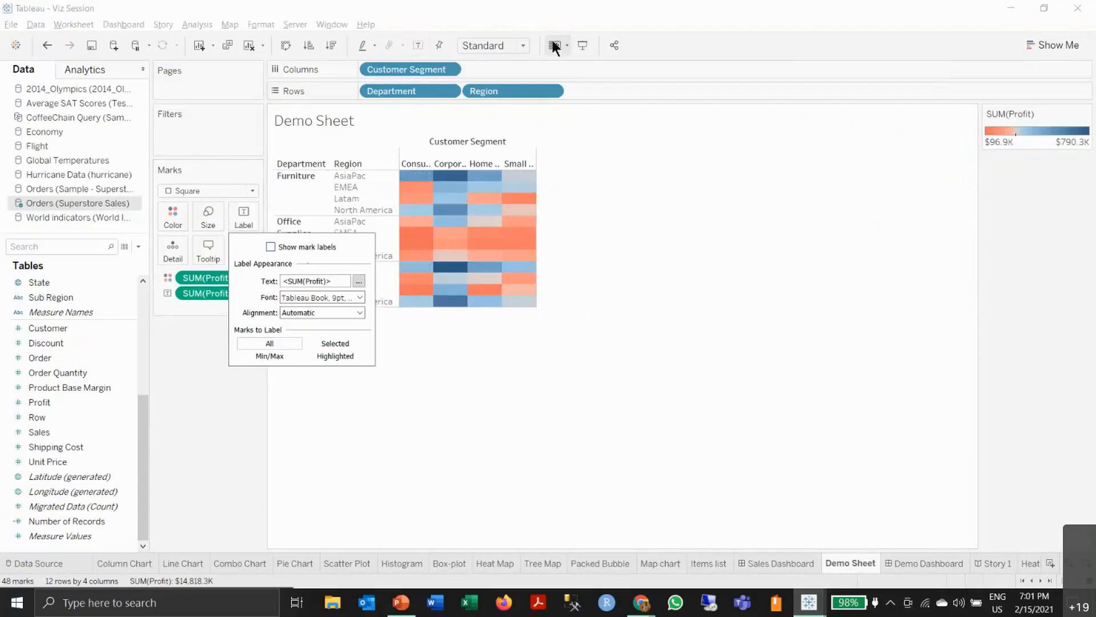
click(522, 45)
click(490, 95)
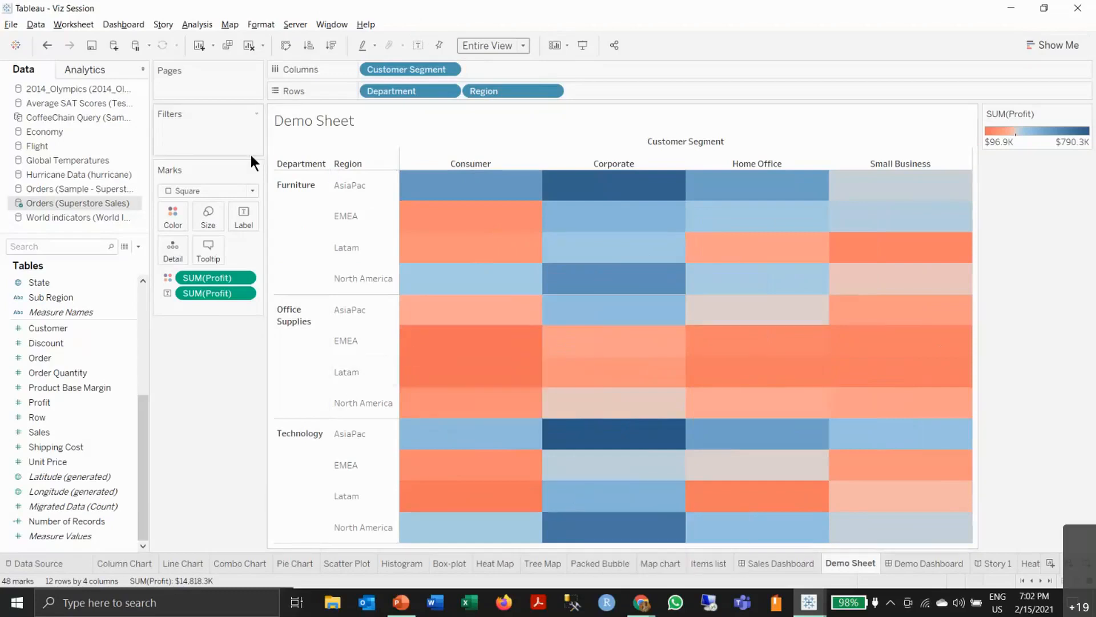
- Clear the demo sheet and lay out Customer Segment on Columns with Category on Rows
click(246, 47)
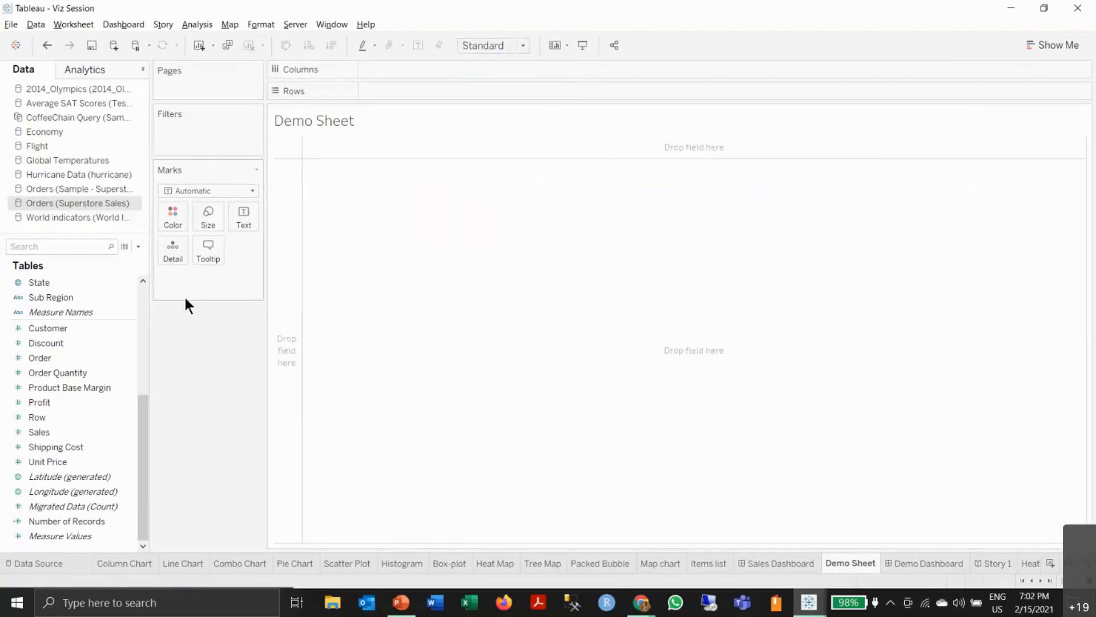
scroll(93, 442, up, 5)
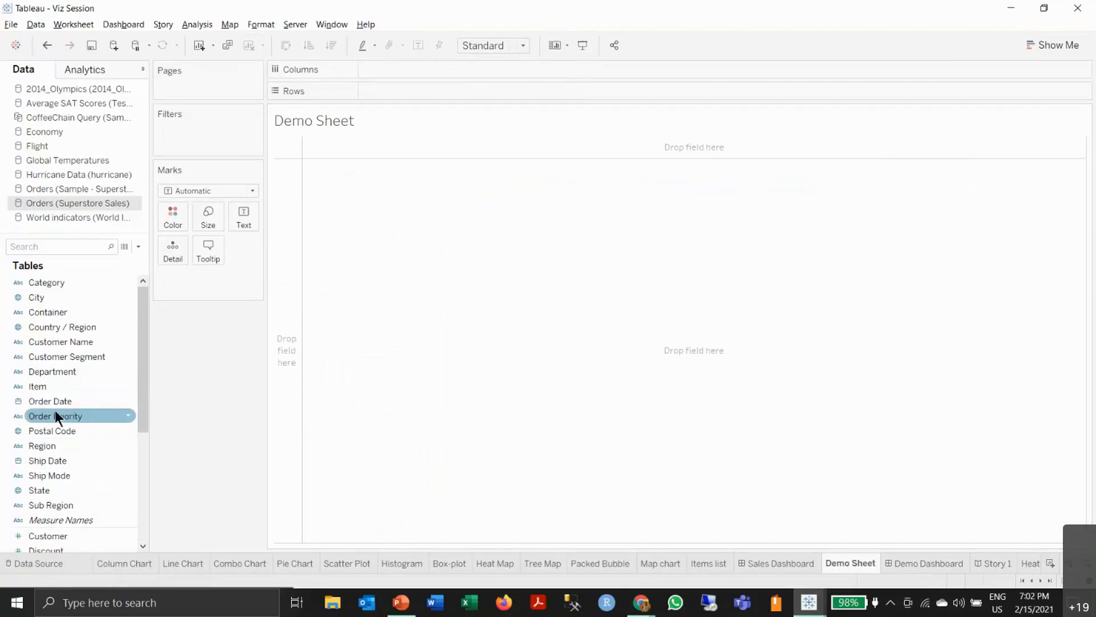
drag(50, 356, 405, 71)
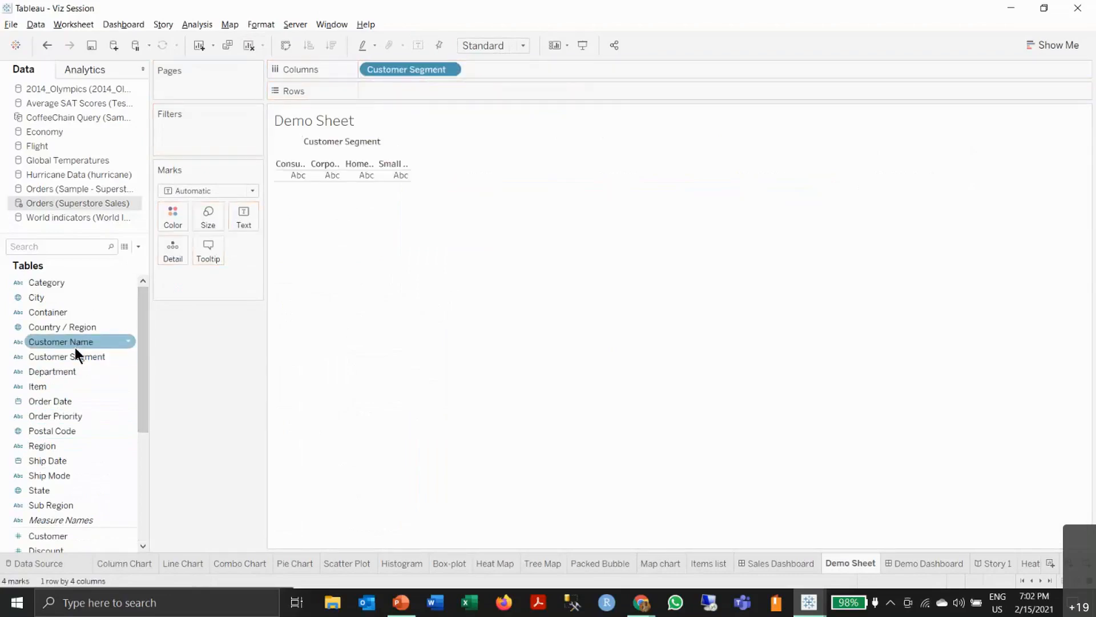
drag(56, 286, 400, 95)
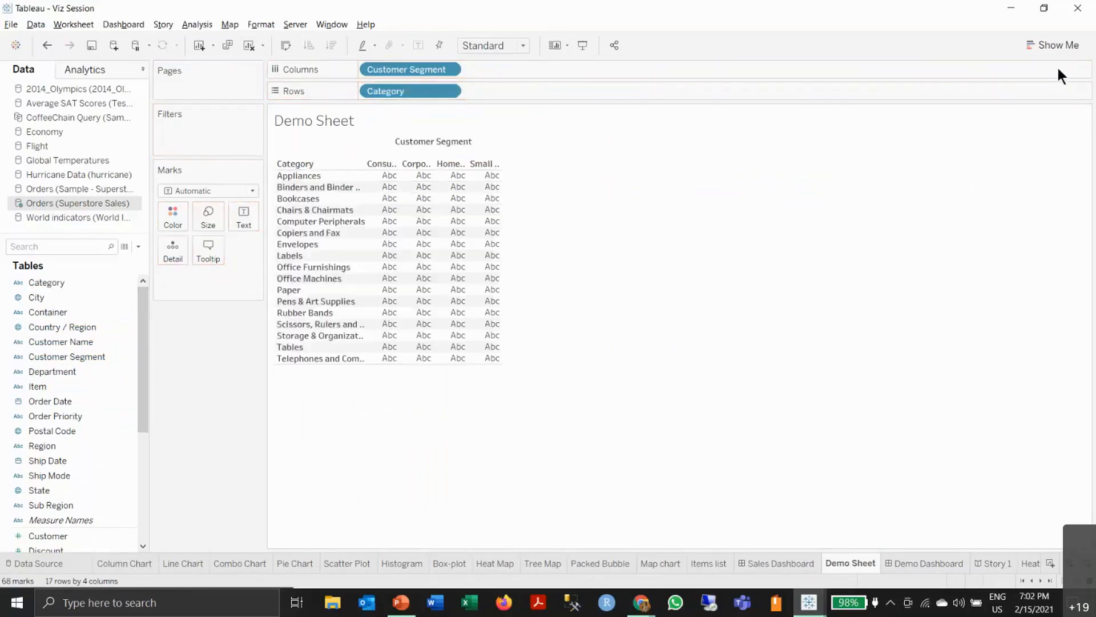
- Add Sales to Rows and convert the view to a treemap with Show Me
click(1057, 45)
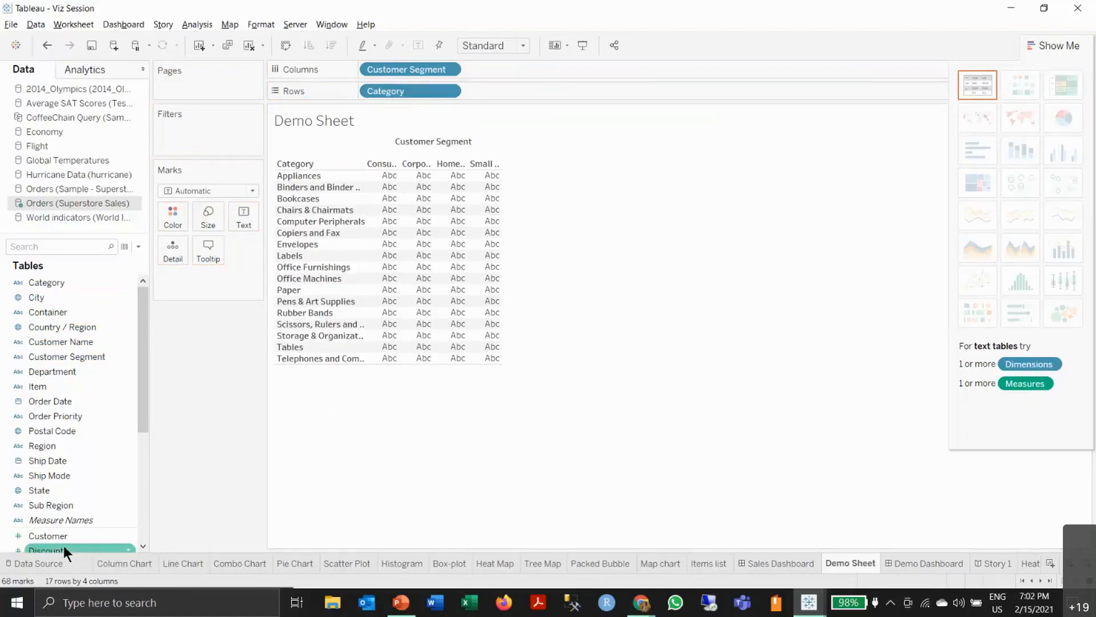
scroll(63, 546, down, 5)
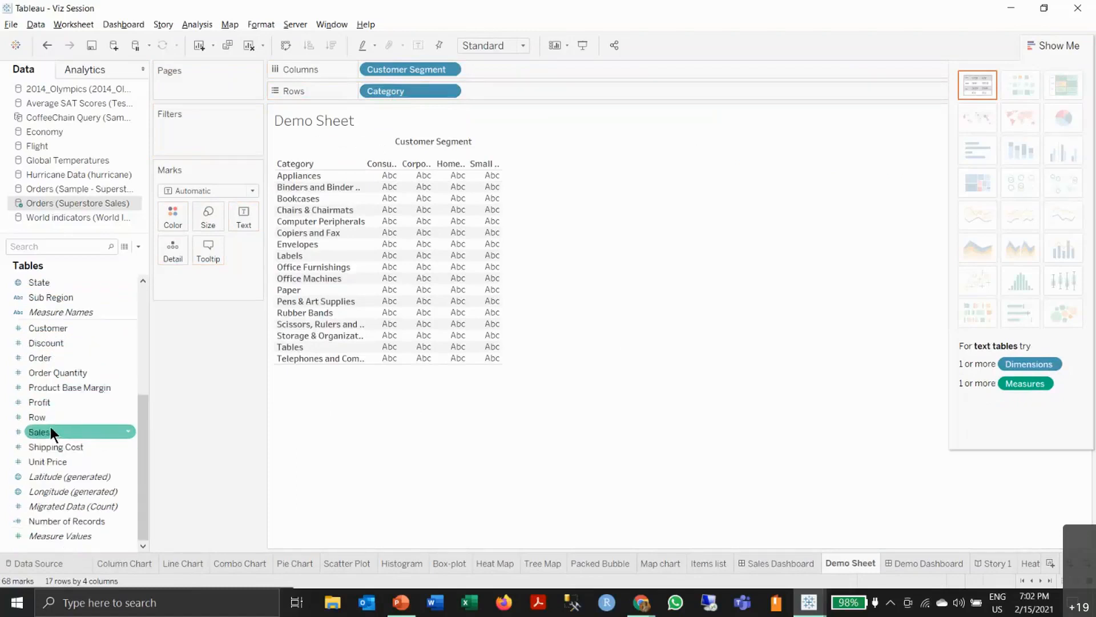
drag(44, 430, 485, 87)
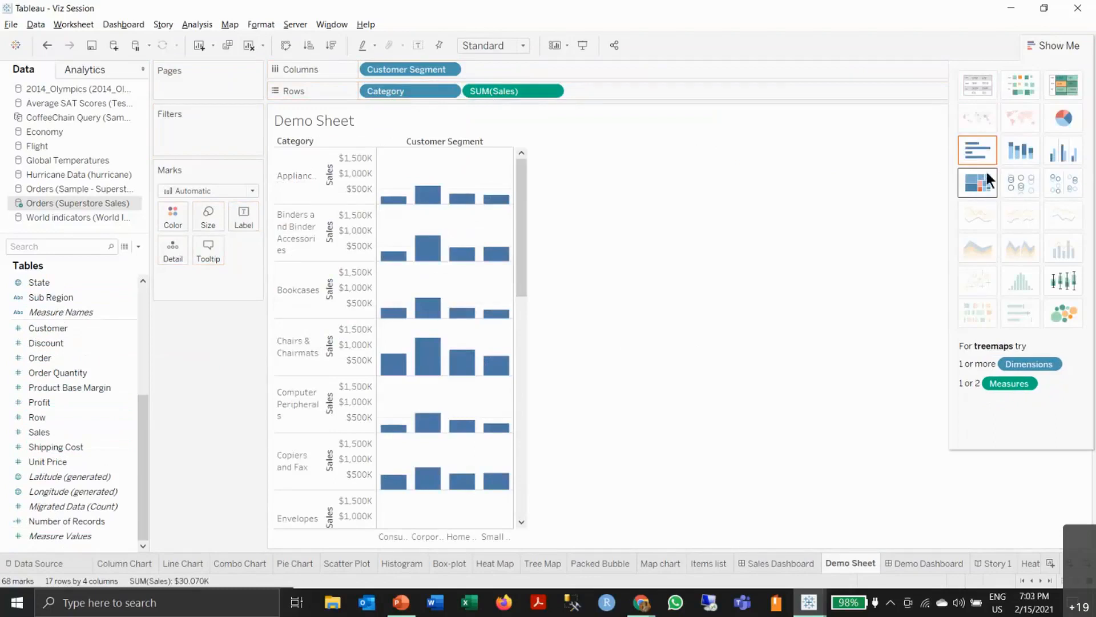
click(976, 180)
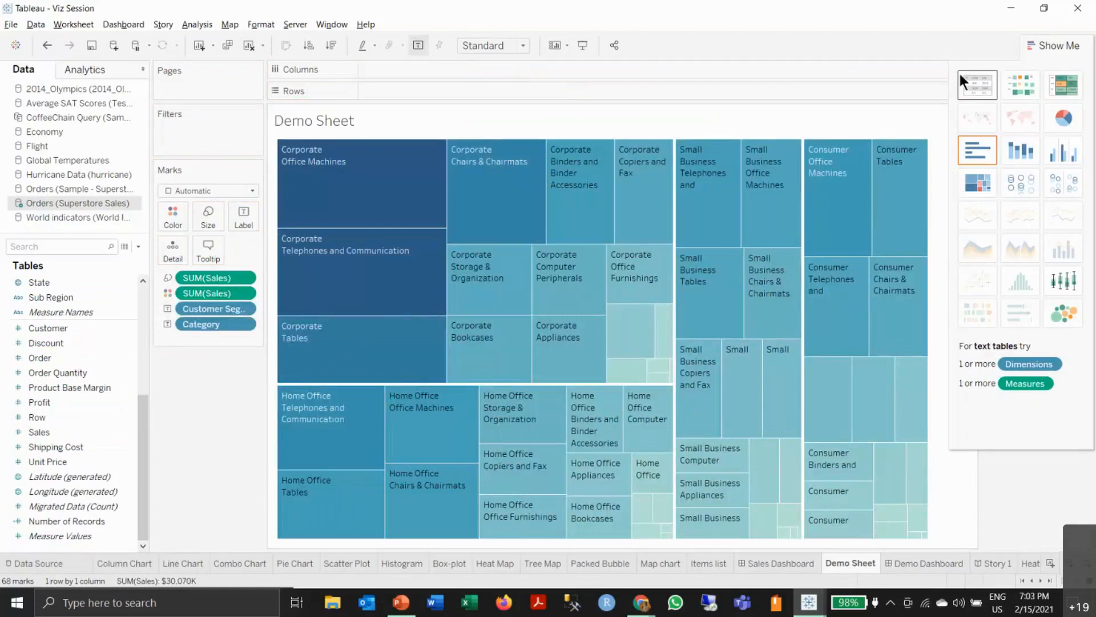
click(1058, 46)
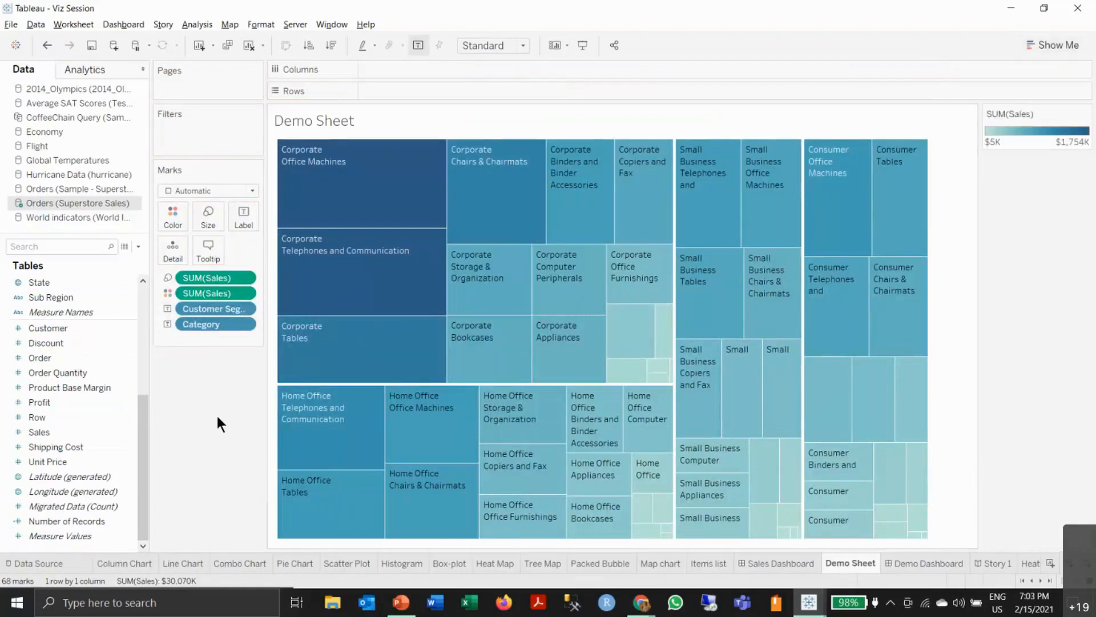
- Change the treemap's Sales color palette to Orange-Blue Diverging
click(1086, 113)
click(1054, 125)
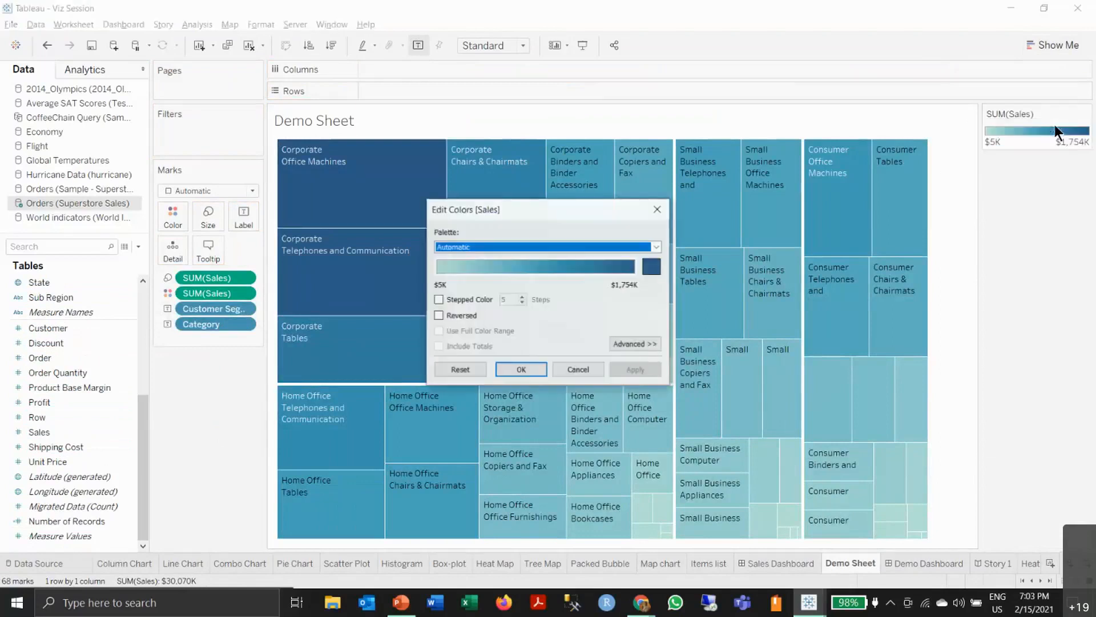
click(656, 247)
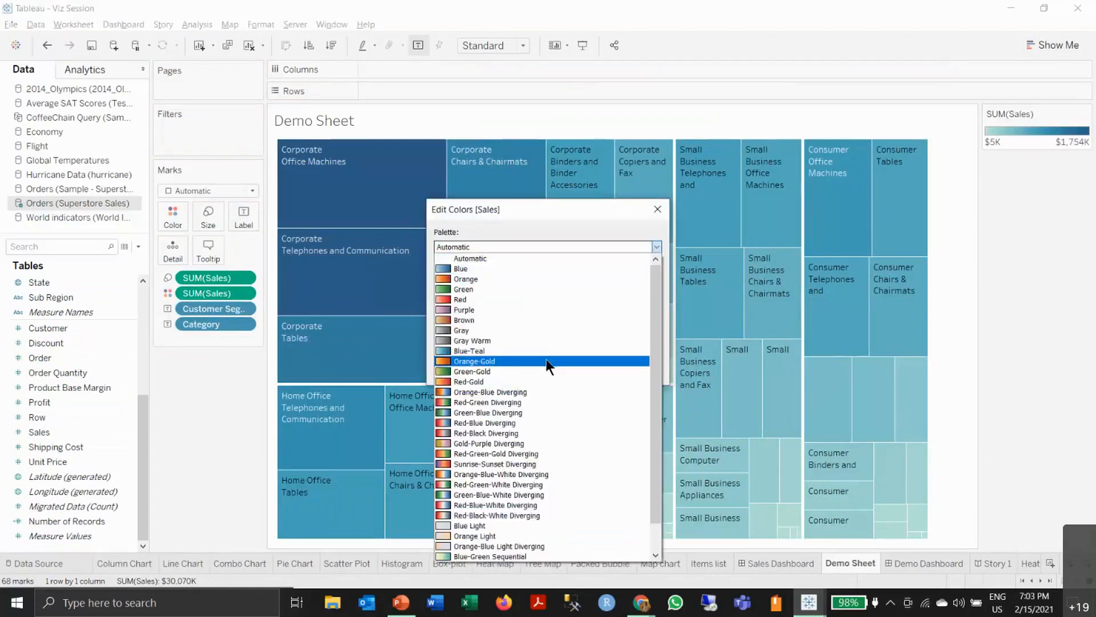
click(509, 392)
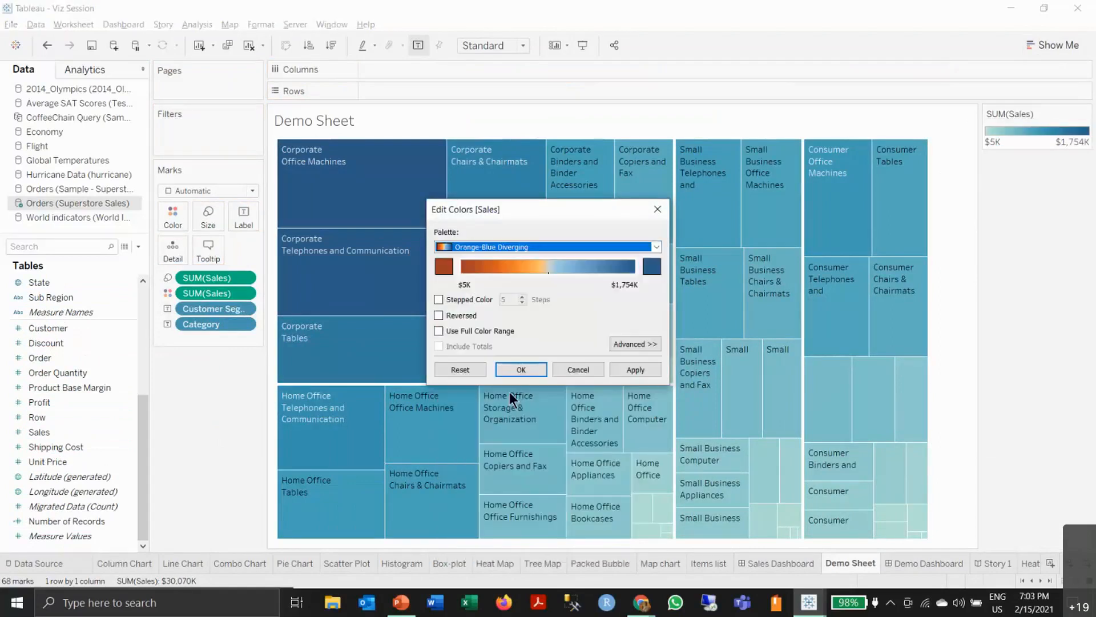
click(634, 369)
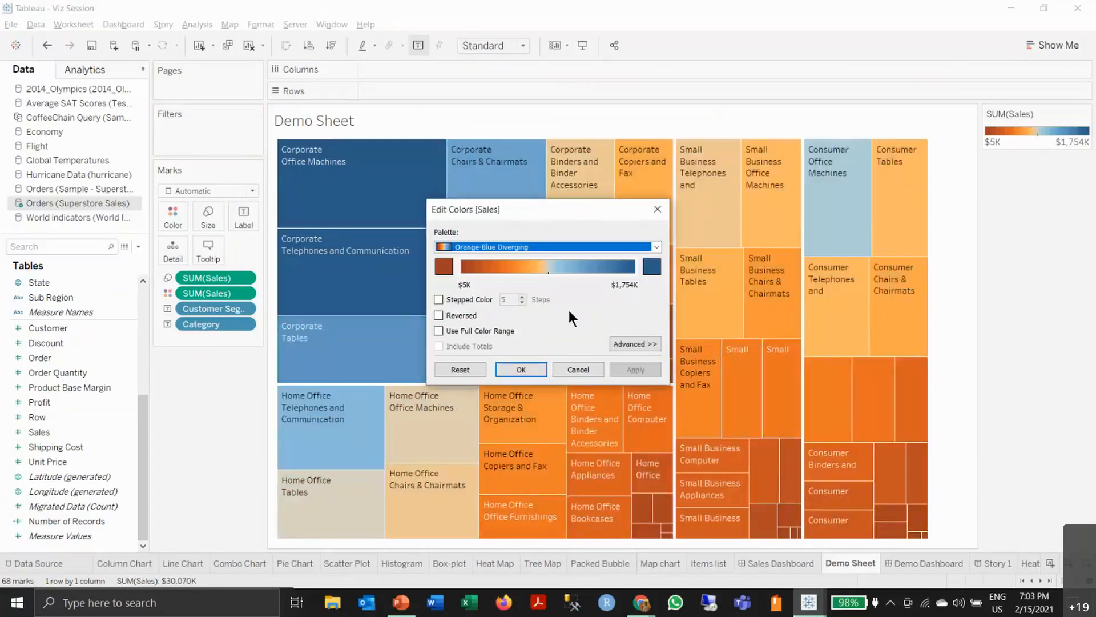
click(516, 369)
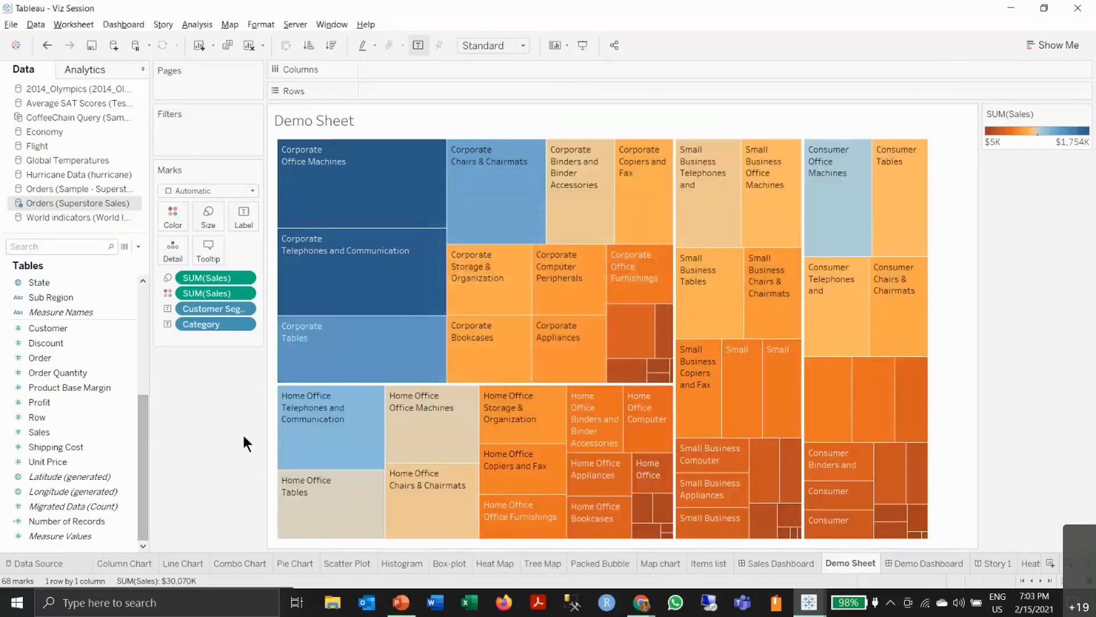
- Give the treemap tiles a black border through the marks' color effects
mouse_move(303, 225)
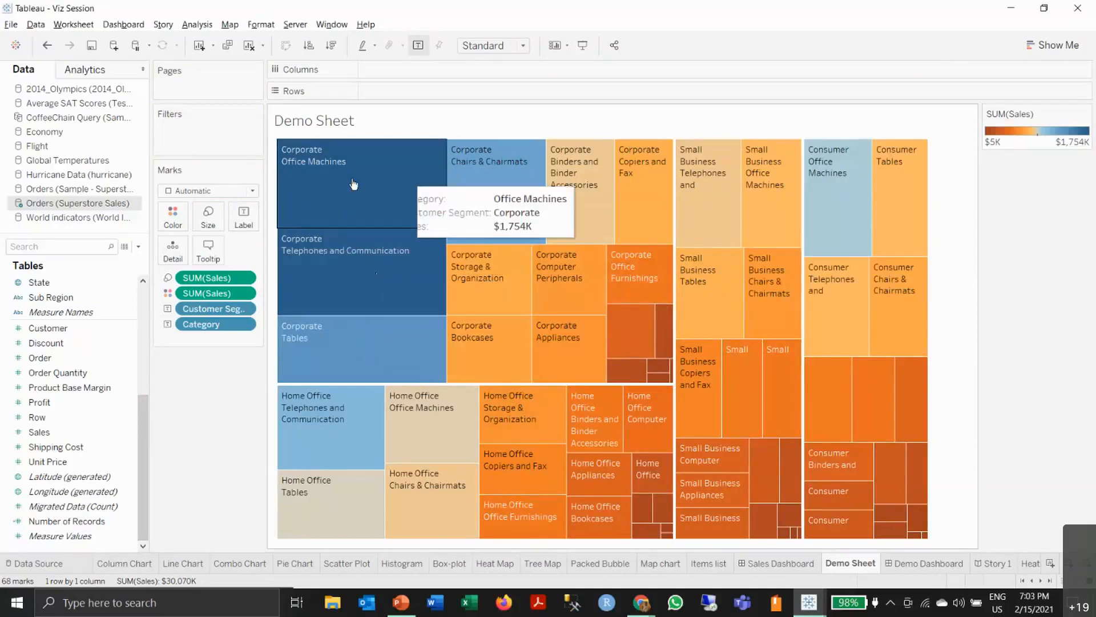
mouse_move(388, 266)
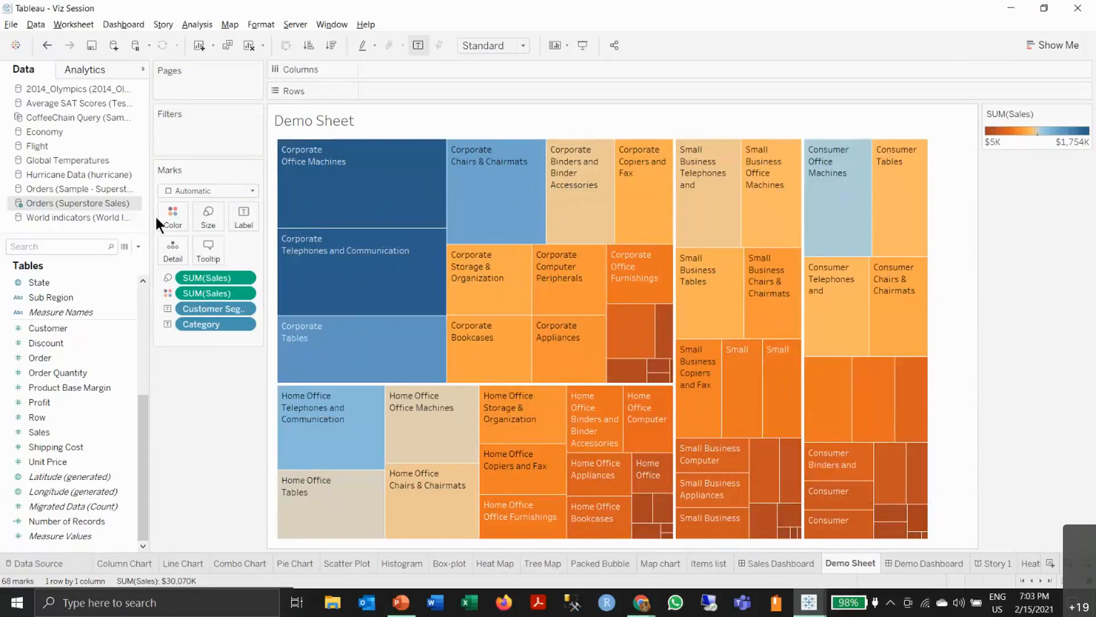
click(170, 219)
click(224, 317)
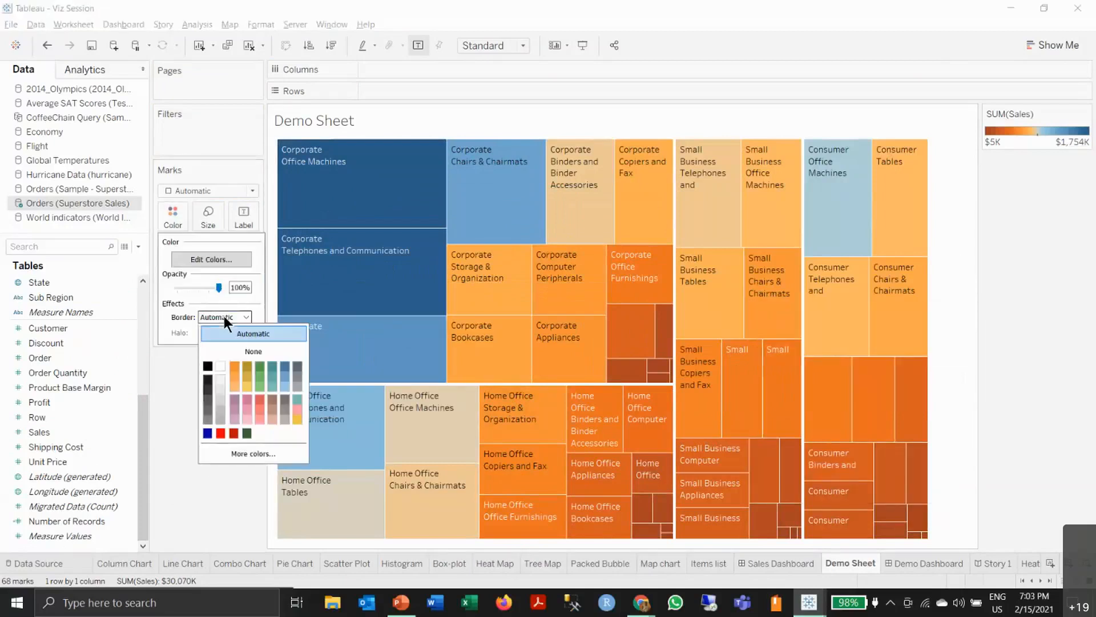
click(207, 366)
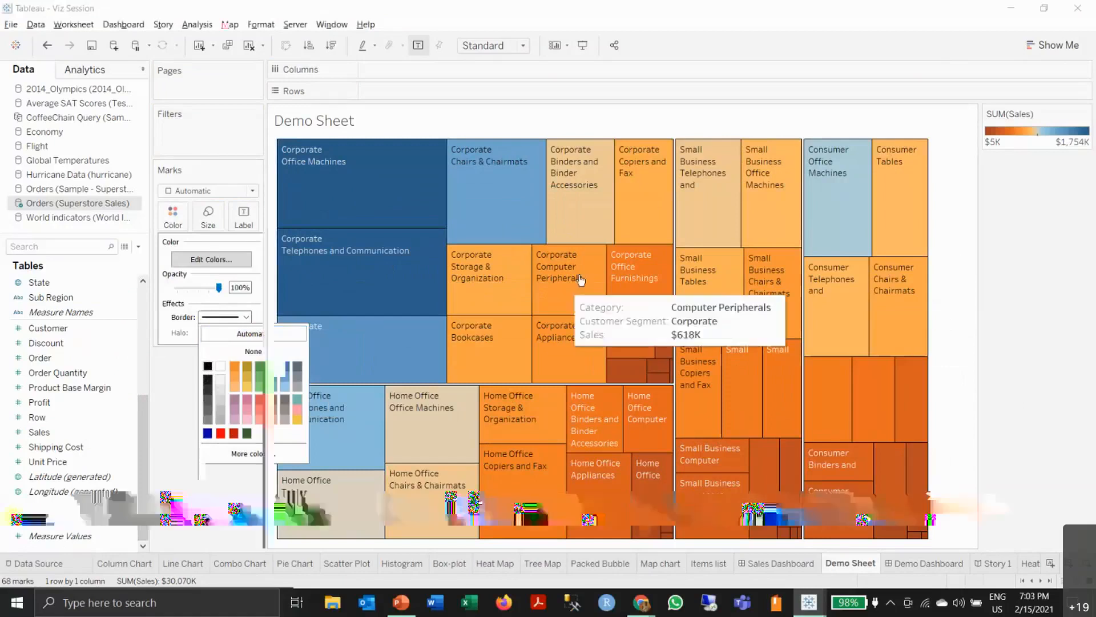
click(543, 267)
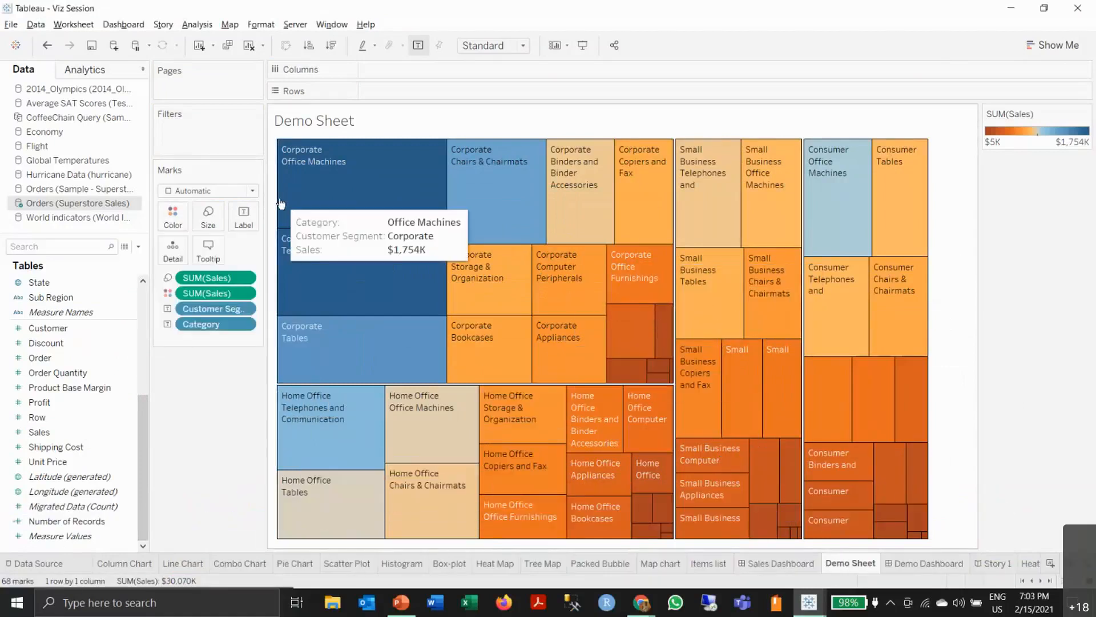
- Clear the treemap and switch to the CoffeeChain Query data source, consulting the finished Packed Bubble sheet as reference
click(247, 47)
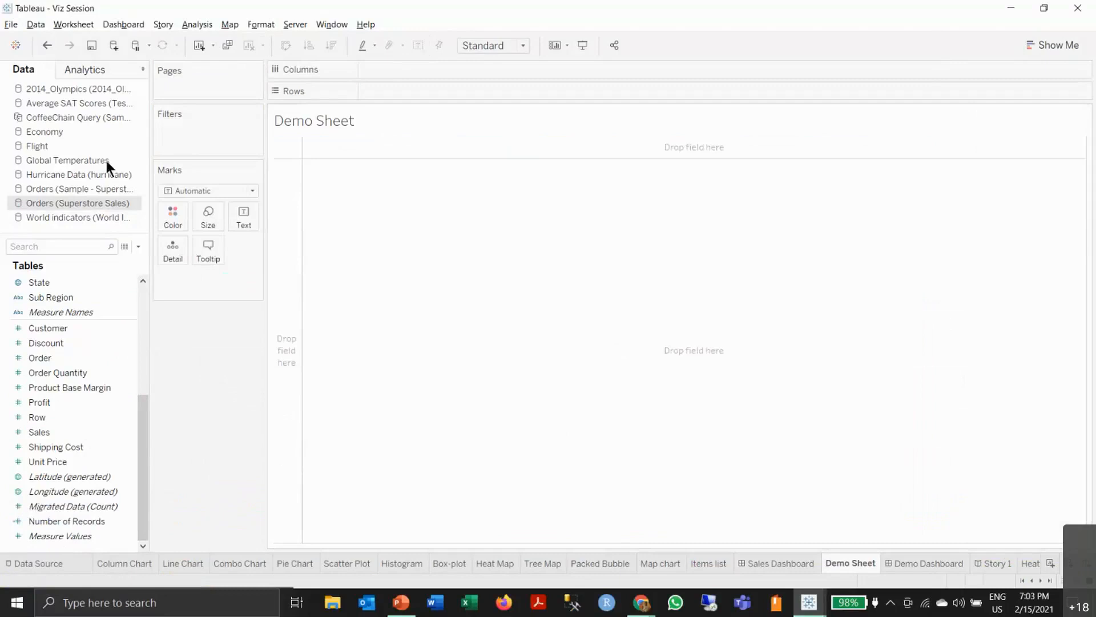
click(83, 117)
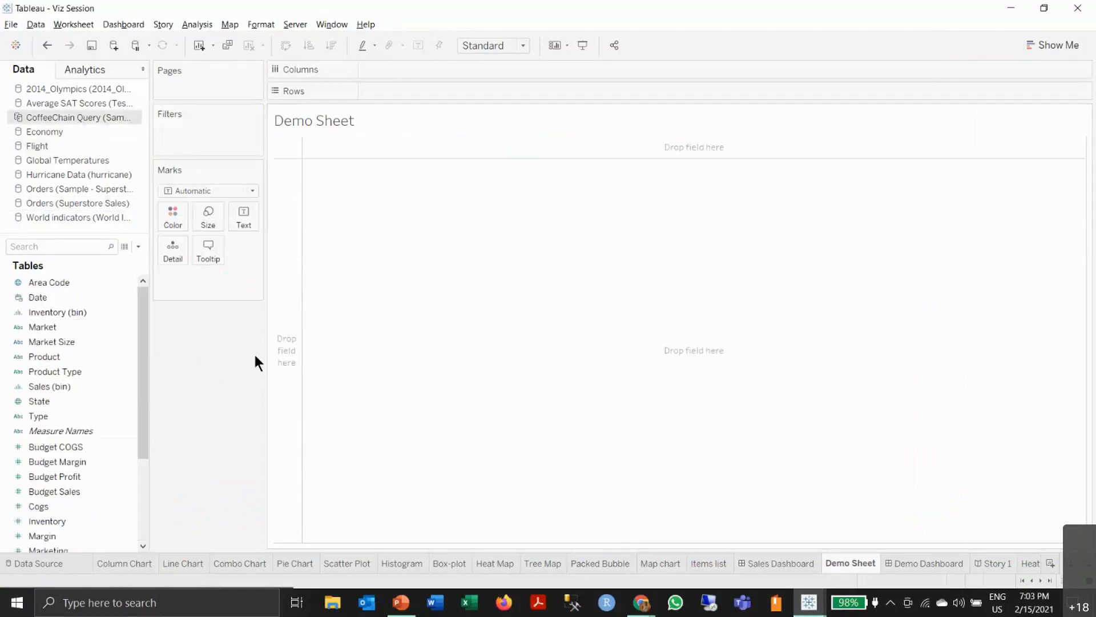
click(604, 564)
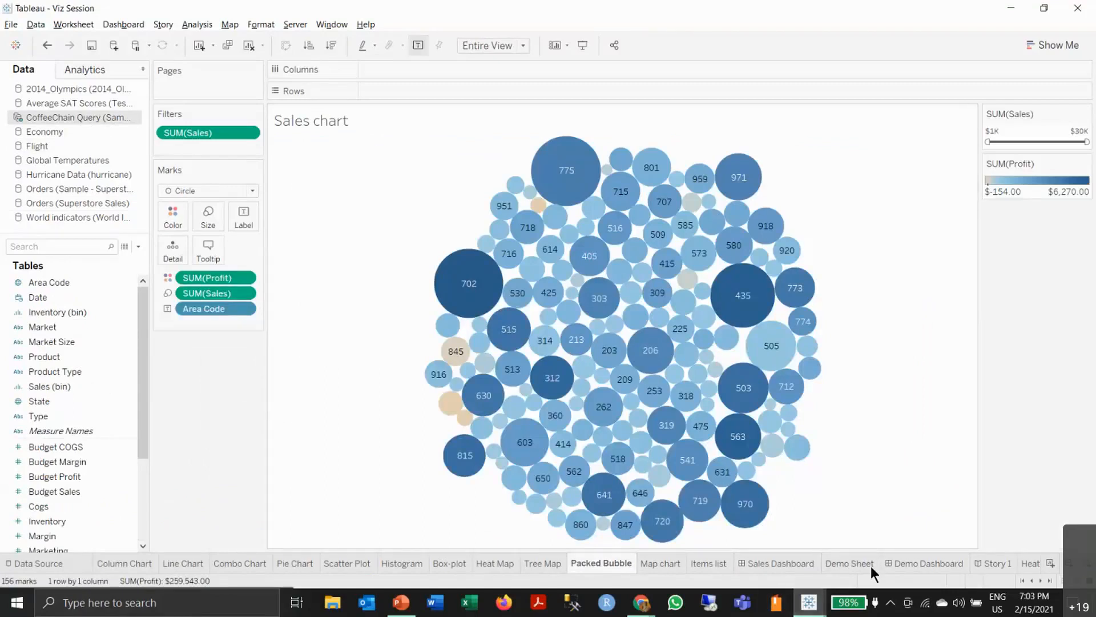
click(851, 564)
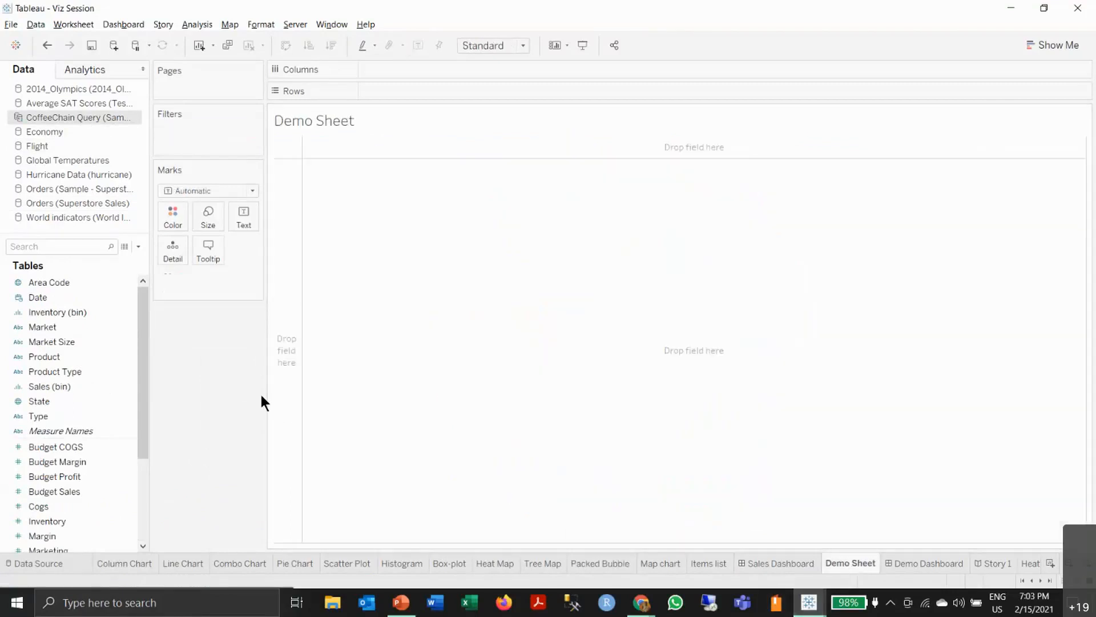
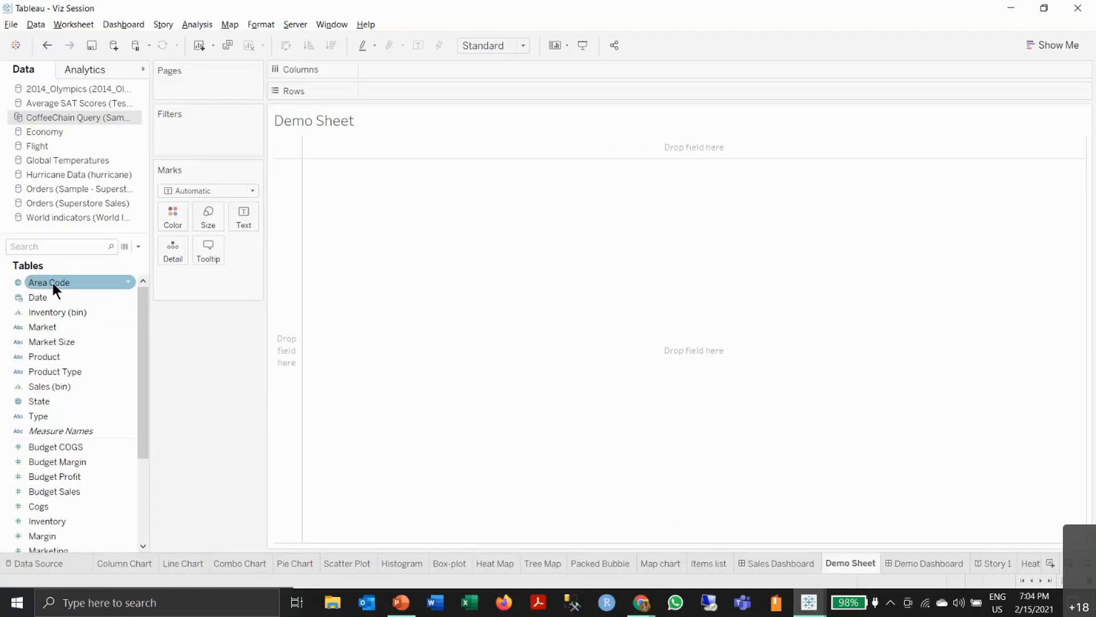
- Start the packed bubble chart on the demo sheet by placing Area Code as the marks' text
drag(53, 283, 240, 221)
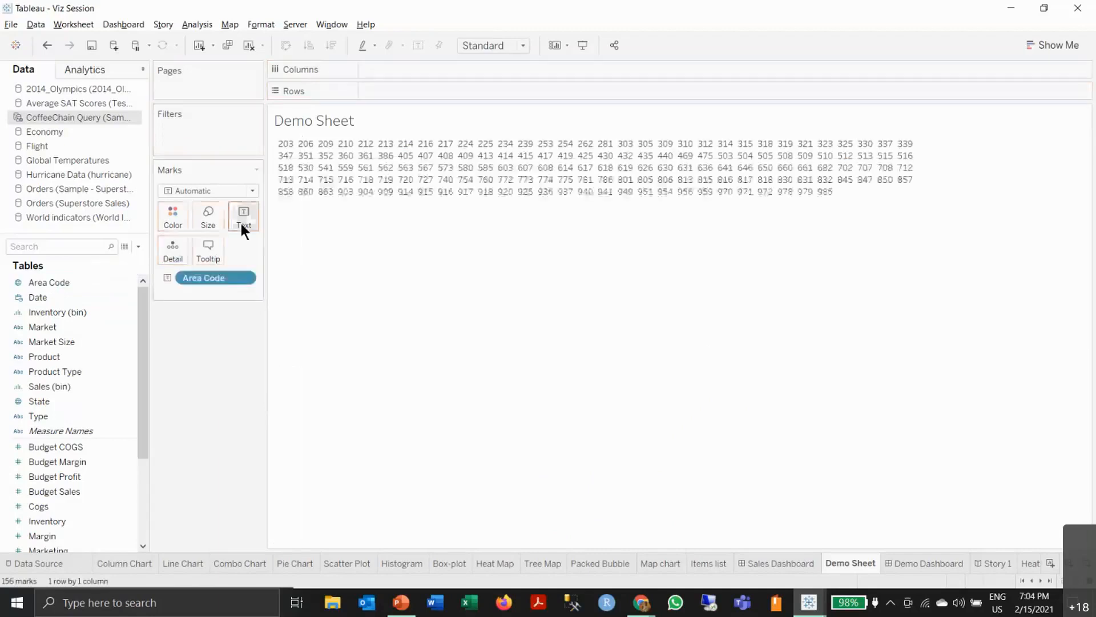
click(85, 376)
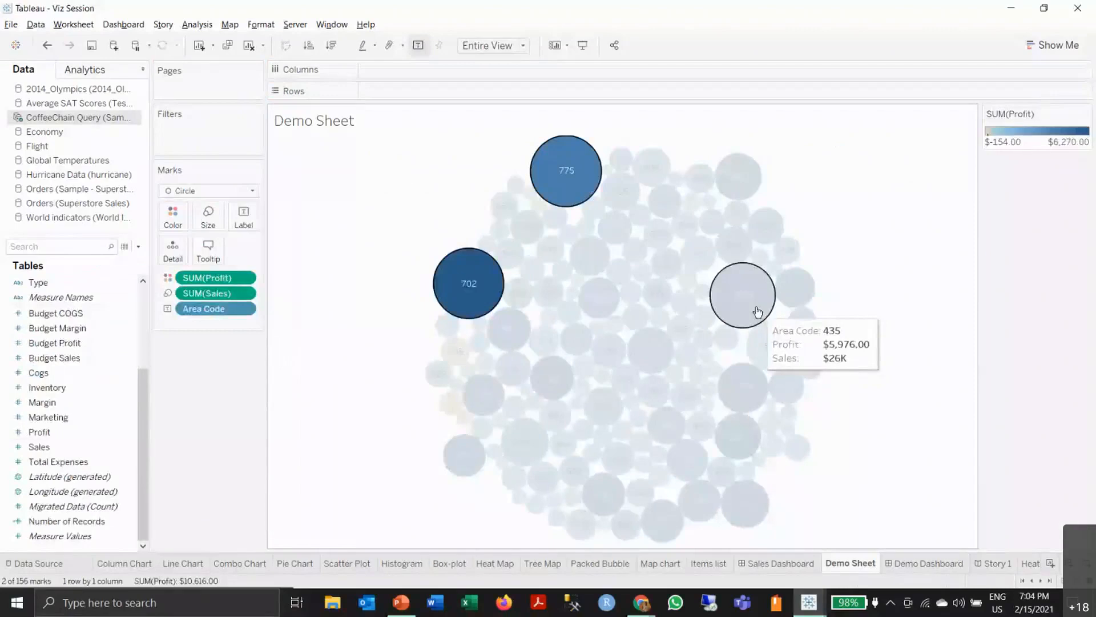
- Add the bubbles for area codes 435, 970, 503 and 563 to the selection to examine their combined profit
ctrl+click(758, 311)
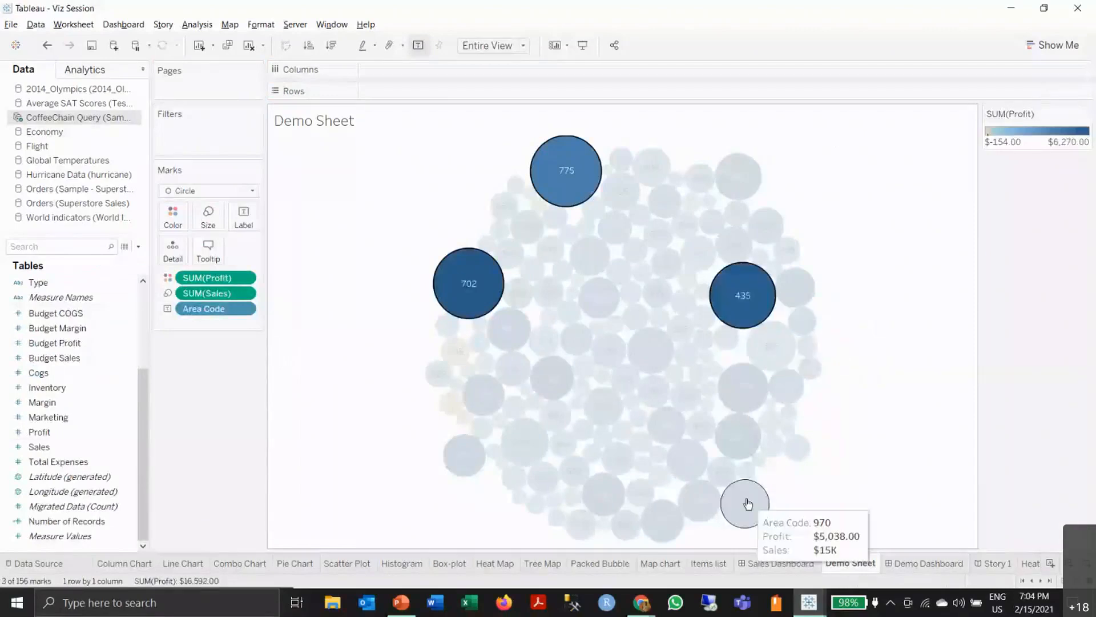
ctrl+click(746, 504)
ctrl+click(749, 396)
ctrl+click(734, 446)
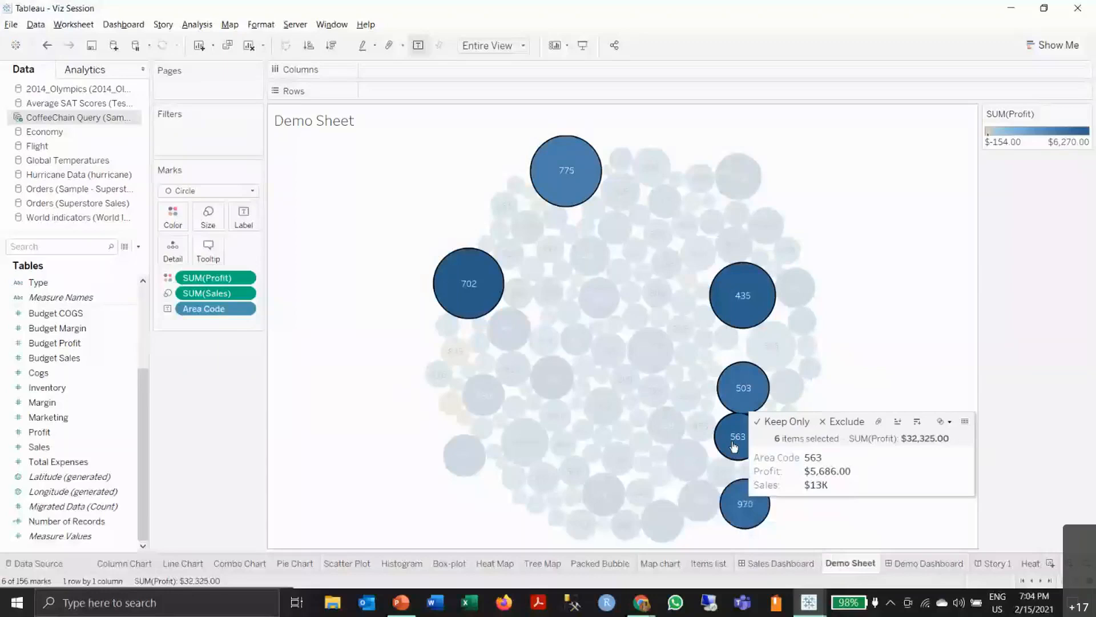
- Clear the bubble chart and build a blank world map with Latitude (generated) on Rows and Longitude (generated) on Columns
click(248, 46)
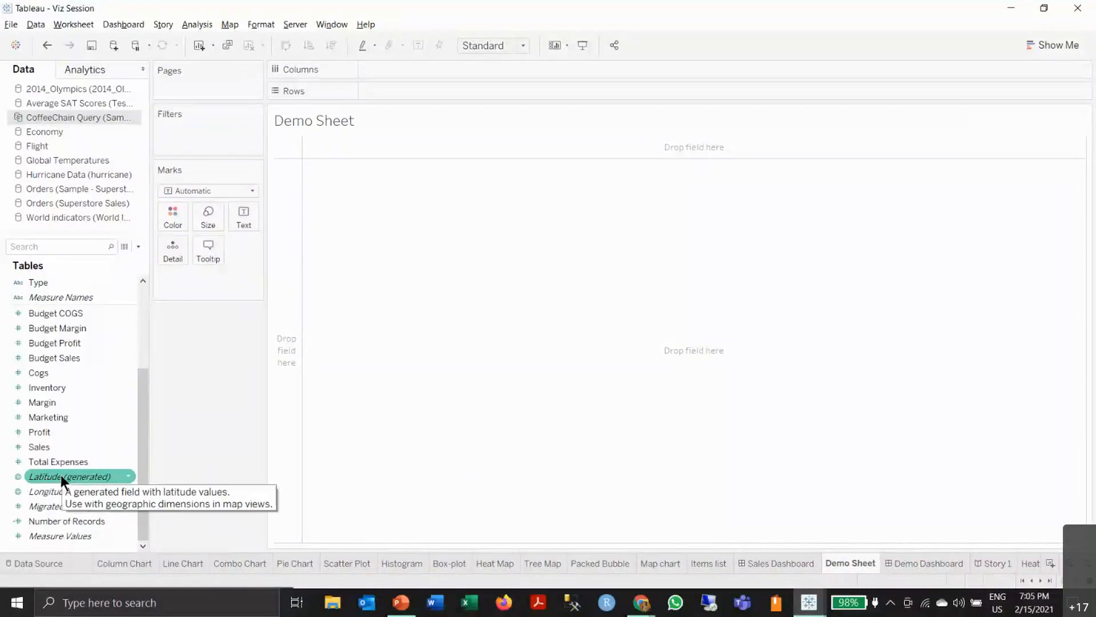
mouse_move(58, 478)
mouse_down()
mouse_move(333, 297)
mouse_move(401, 81)
mouse_move(395, 95)
mouse_up()
click(48, 490)
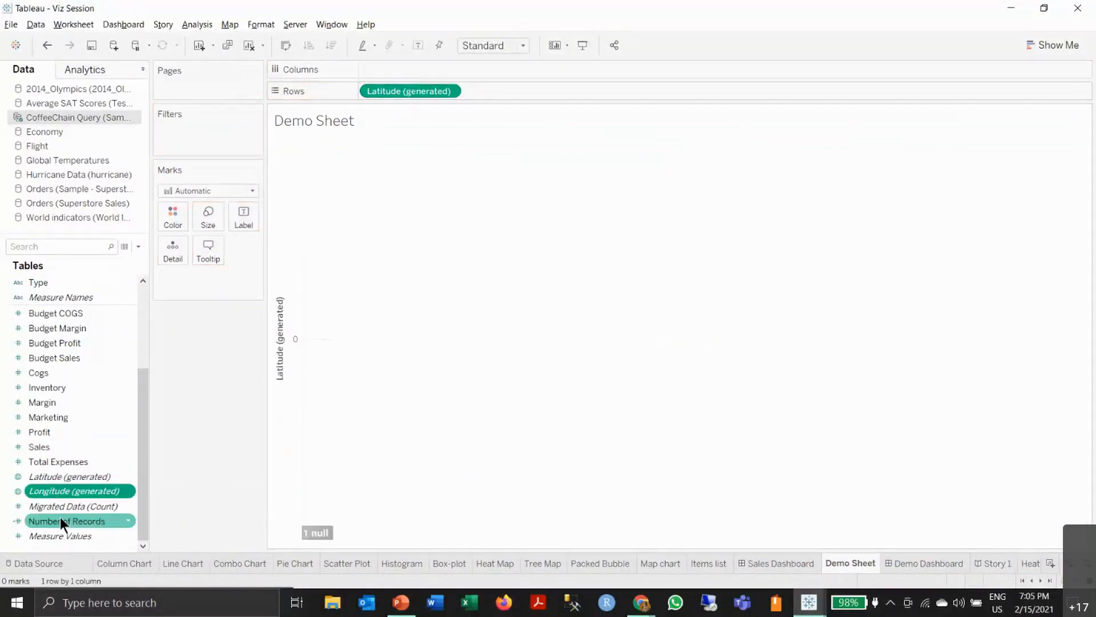
drag(61, 490, 422, 72)
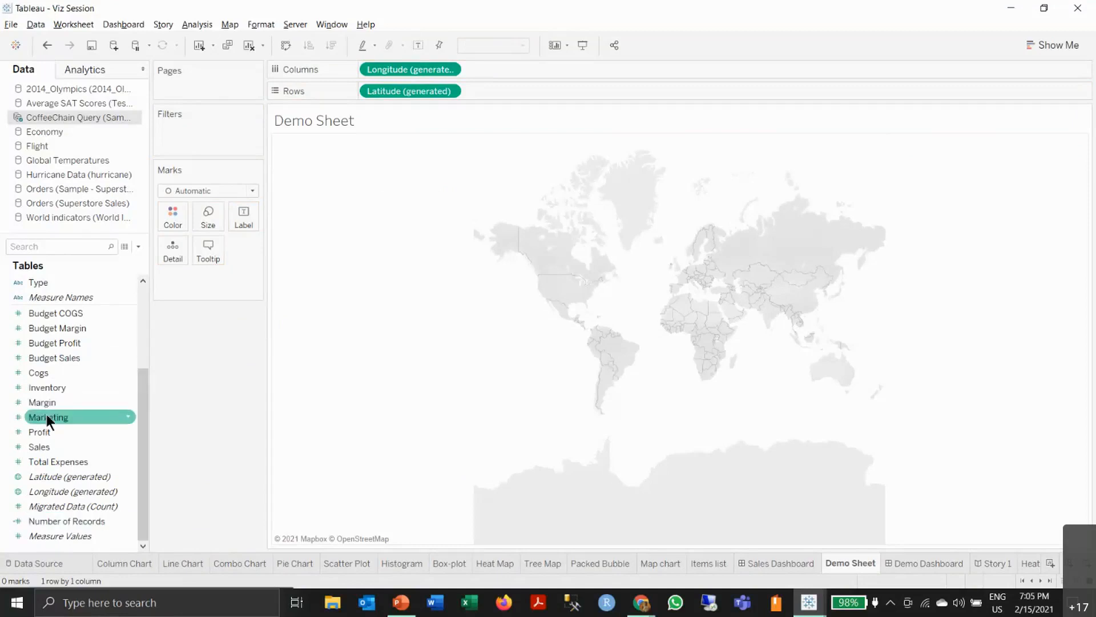
click(42, 443)
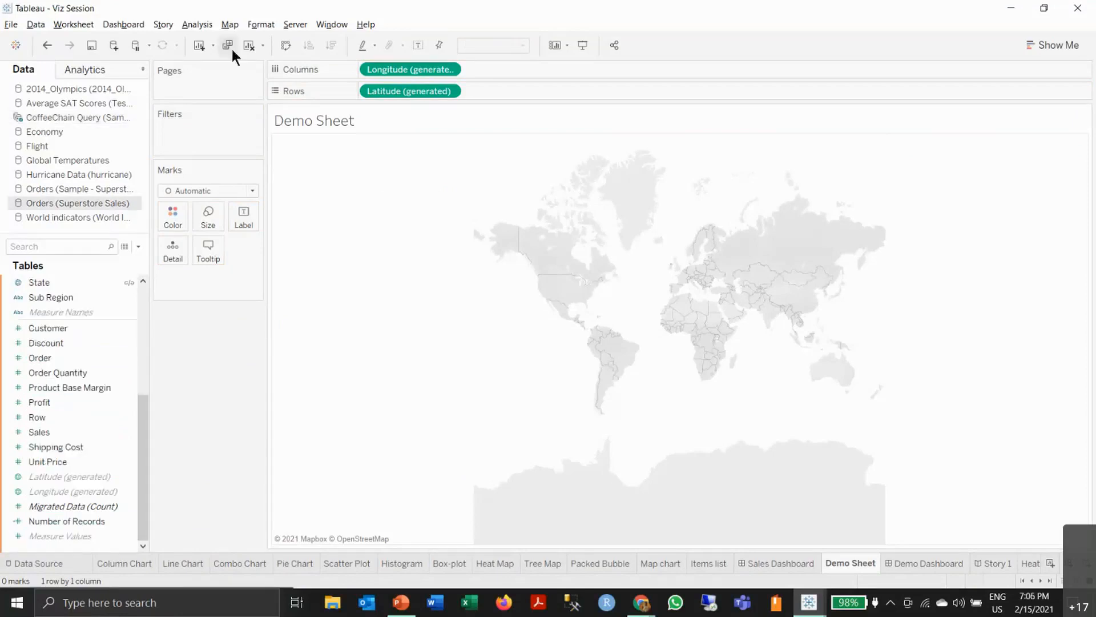
- Clear the sheet and rebuild the blank world map with Latitude (generated) on Rows and Longitude (generated) on Columns
click(247, 47)
drag(84, 477, 428, 95)
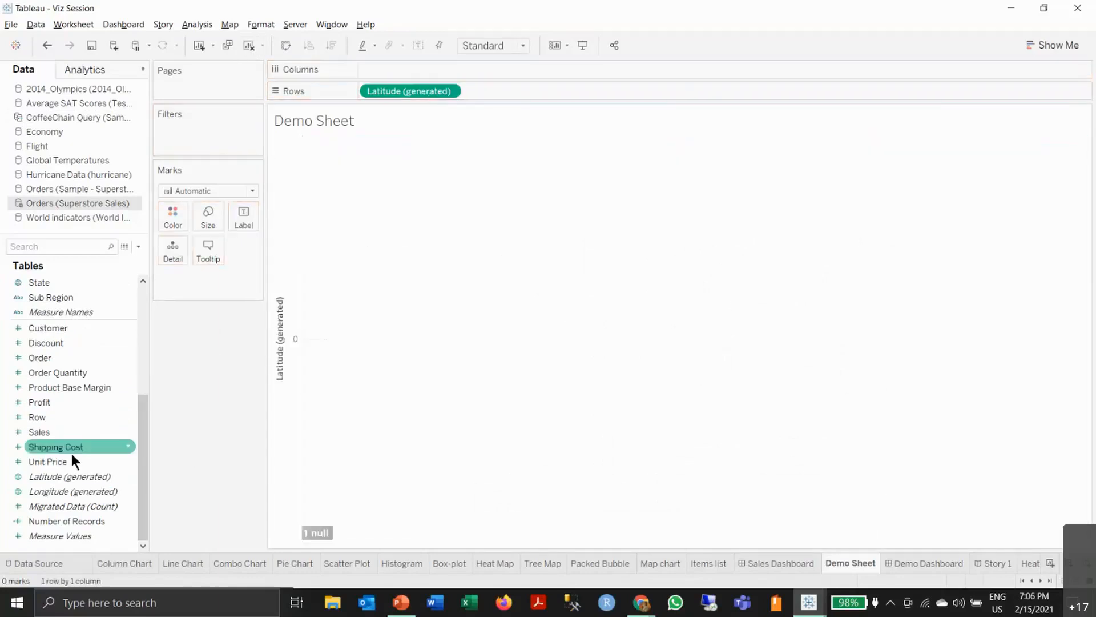
double_click(45, 489)
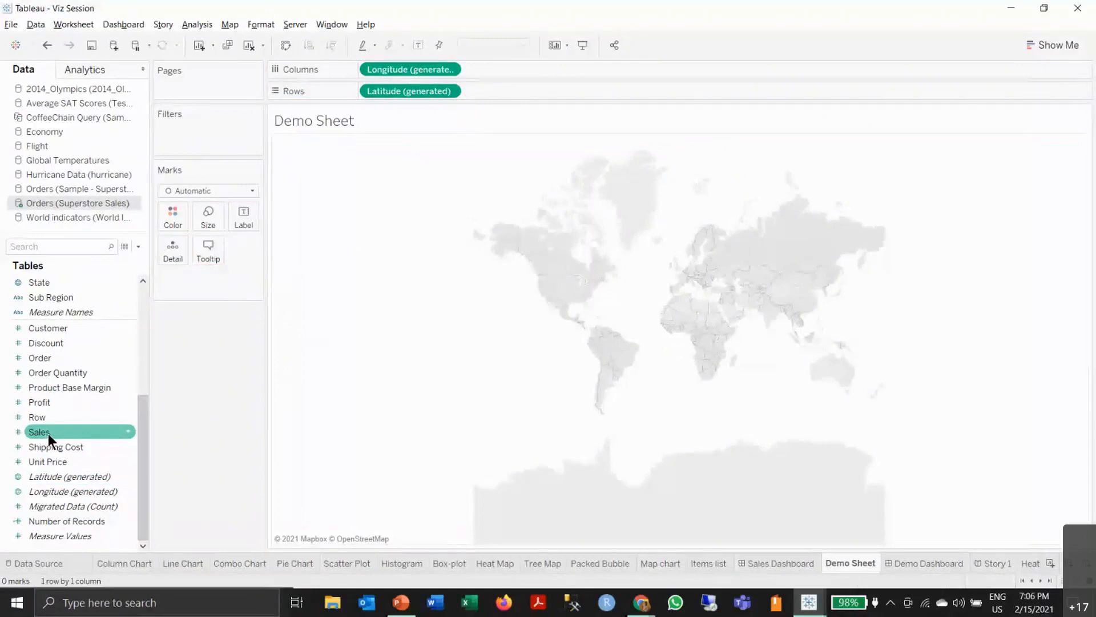
- Color the map by Sales and add Profit, Country / Region and State as marks detail
drag(48, 432, 170, 216)
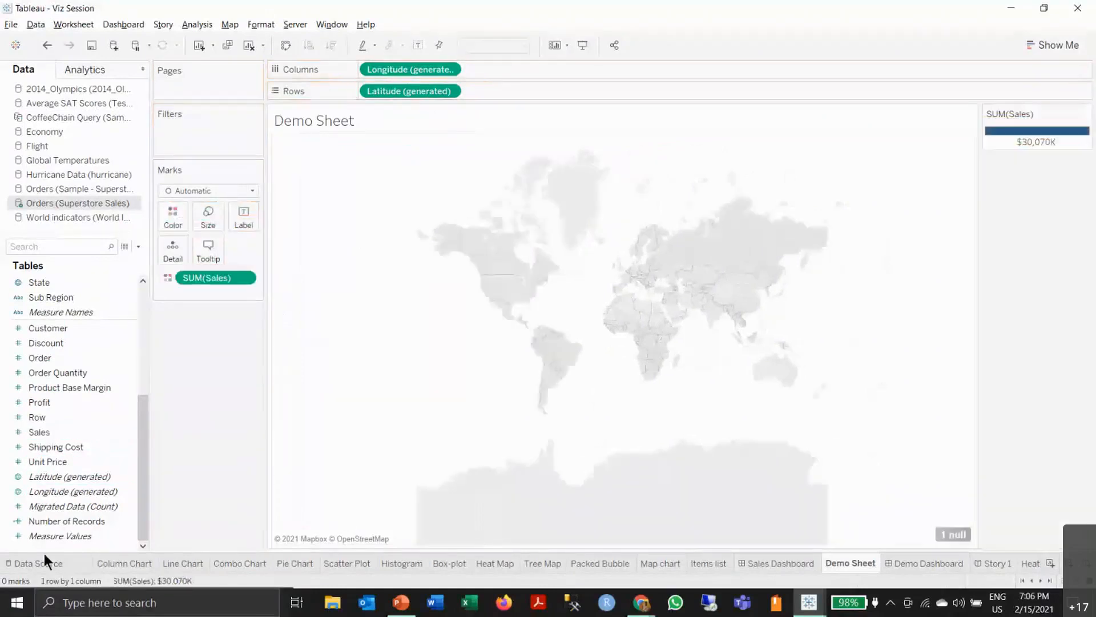
drag(50, 403, 170, 249)
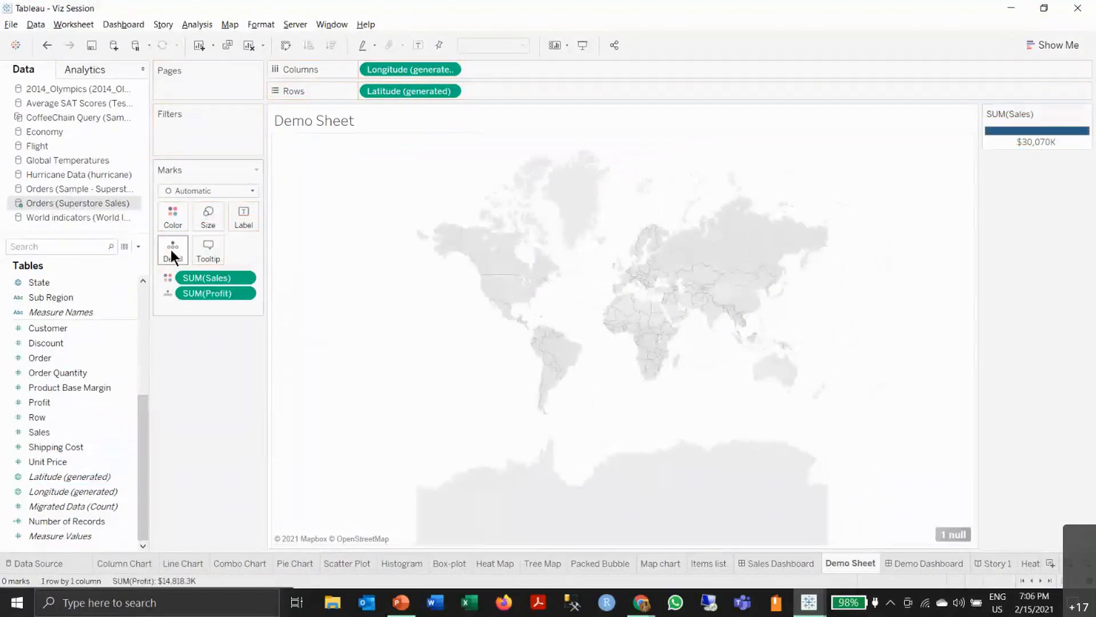
scroll(80, 336, up, 5)
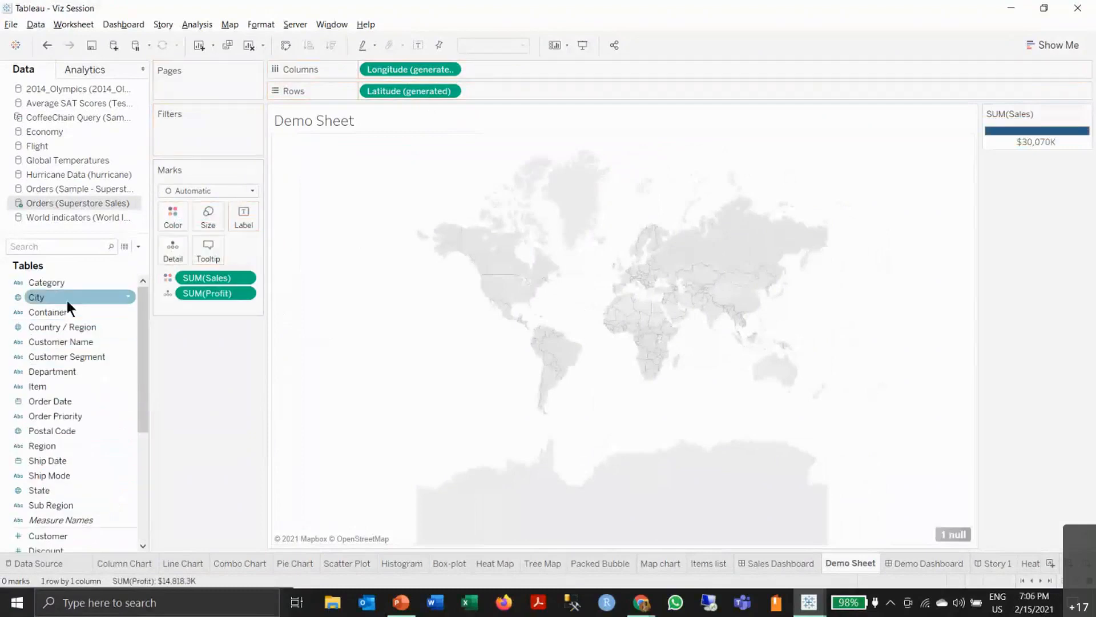
drag(60, 327, 173, 248)
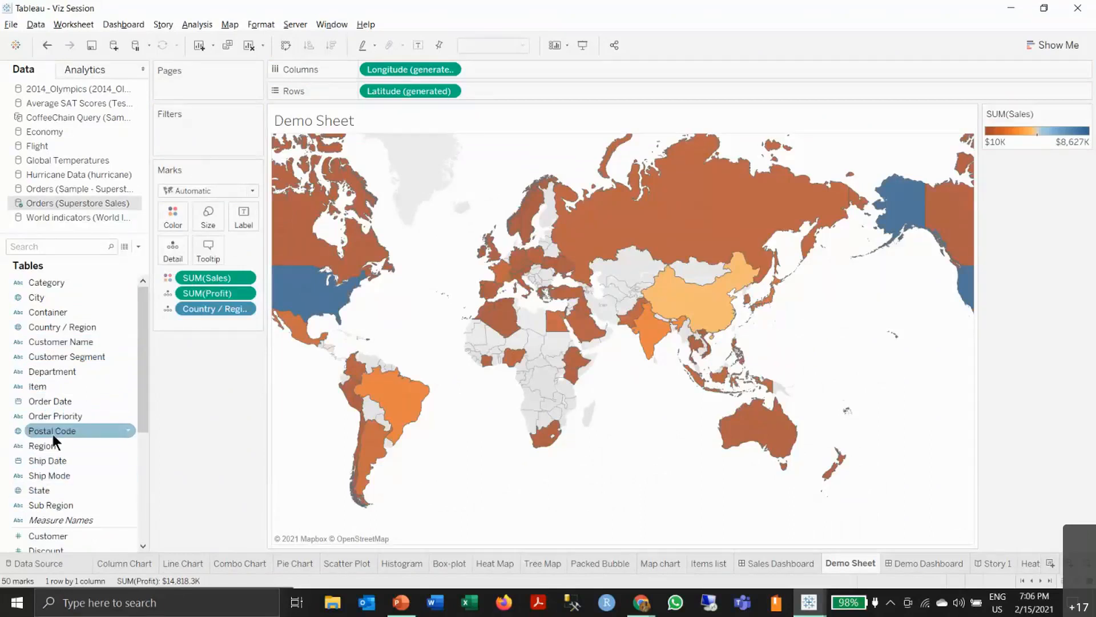
drag(50, 489, 177, 256)
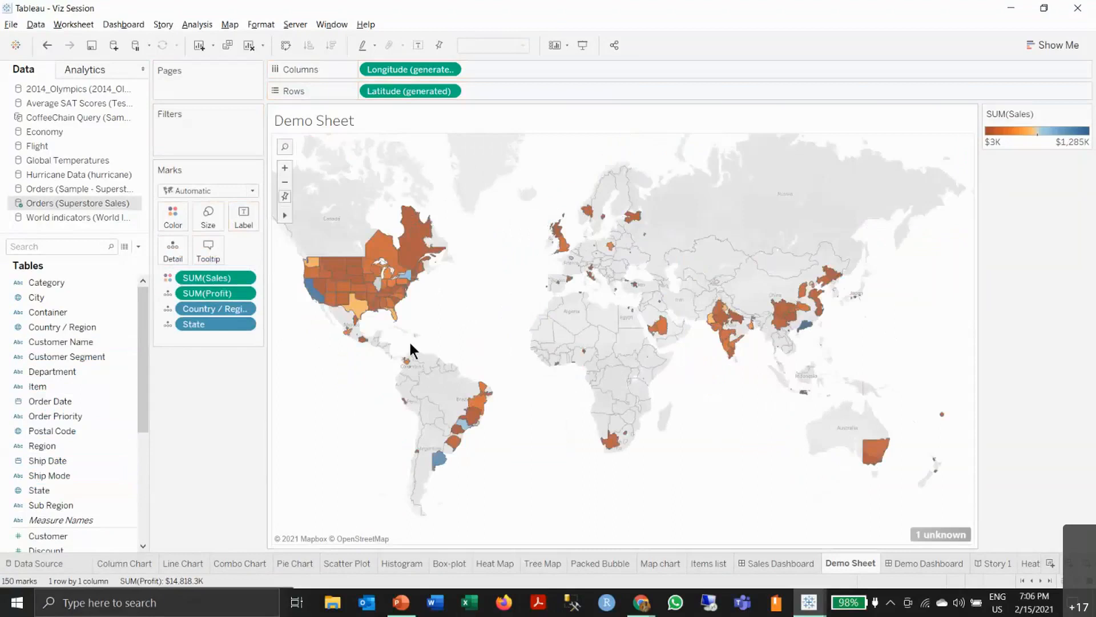
drag(323, 367, 360, 381)
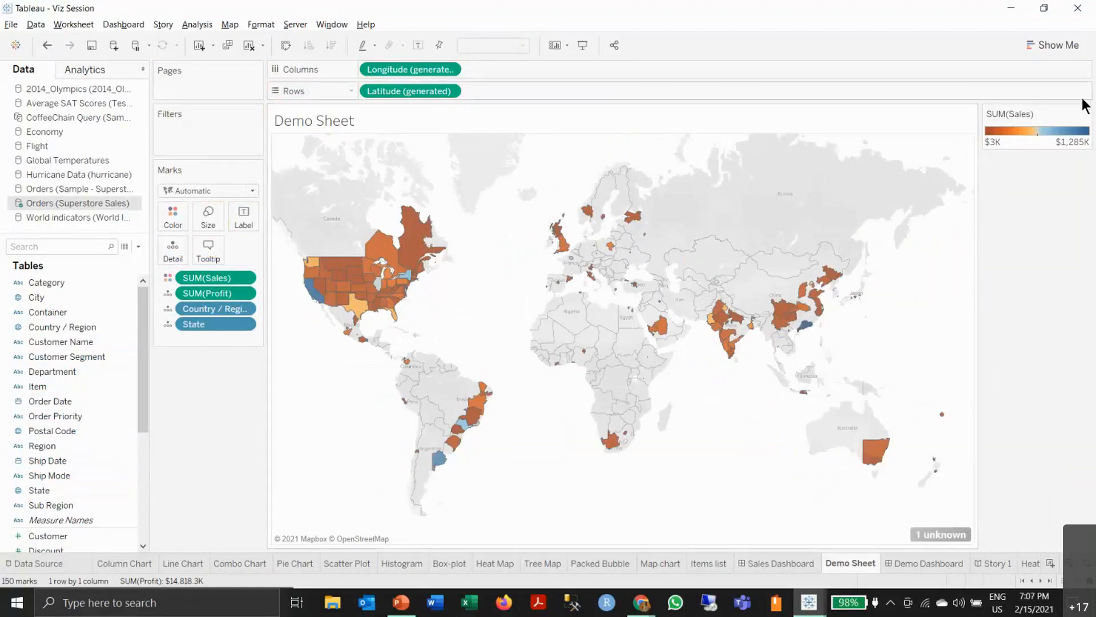
mouse_move(1085, 121)
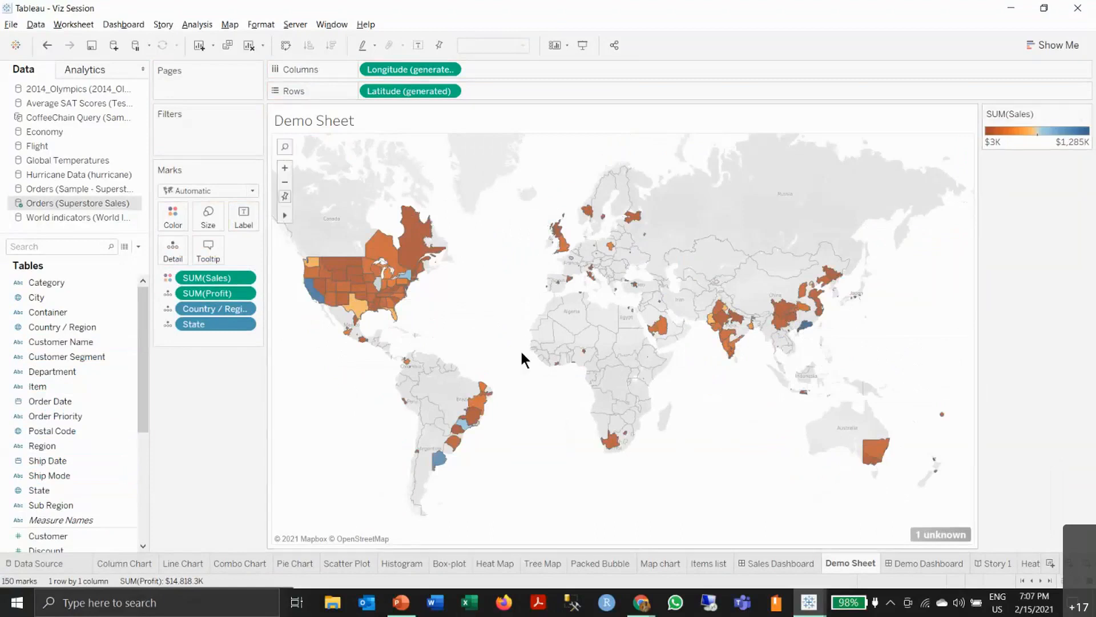
scroll(521, 357, up, 2)
drag(458, 312, 531, 355)
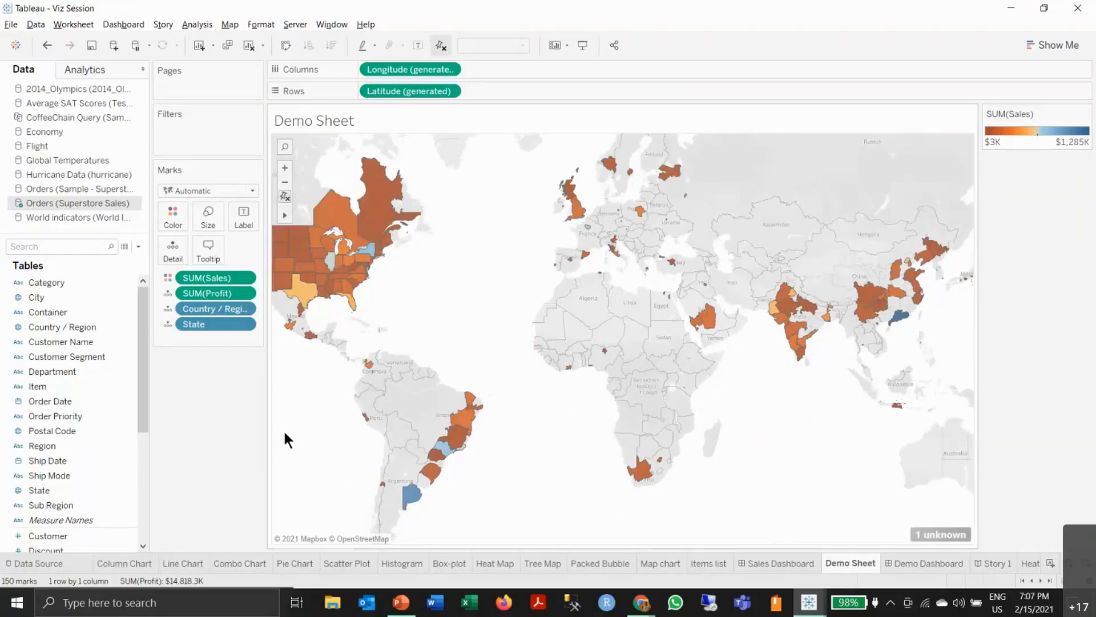
- Clear the map from the demo sheet and open the empty Demo Dashboard
click(248, 46)
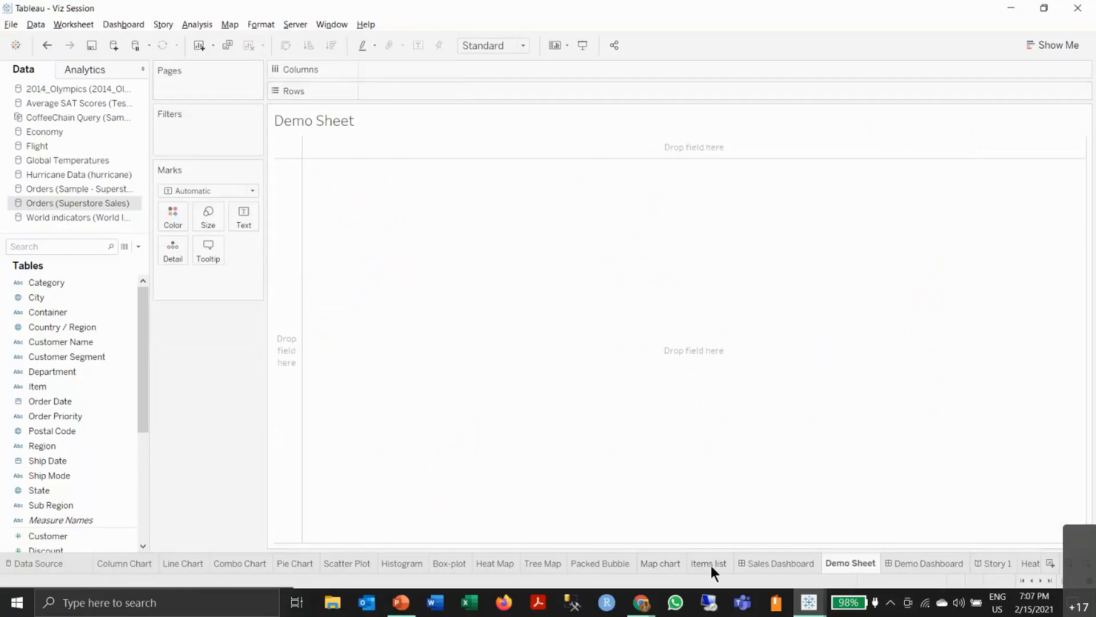
click(914, 562)
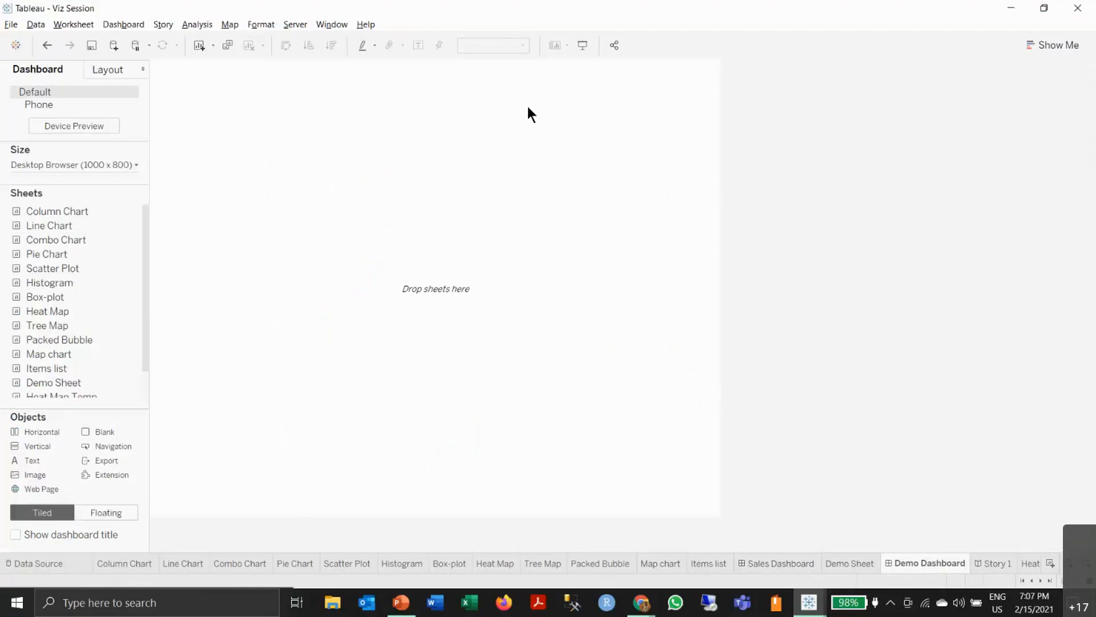
- Try the fixed Generic Desktop (1366 x 768) size for the dashboard
click(125, 165)
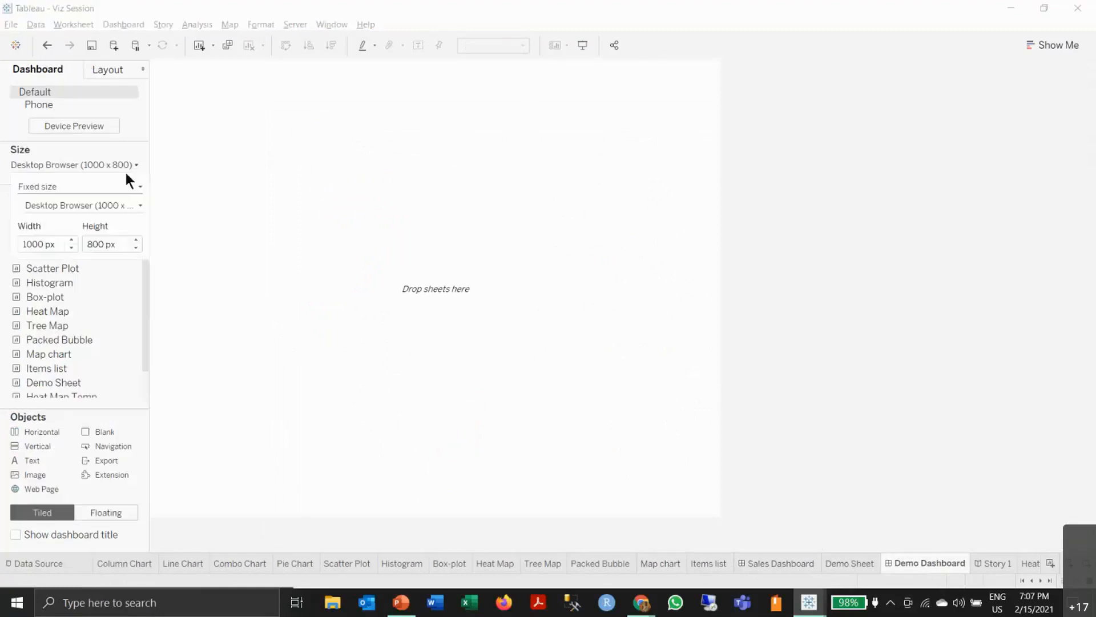
click(104, 209)
click(248, 309)
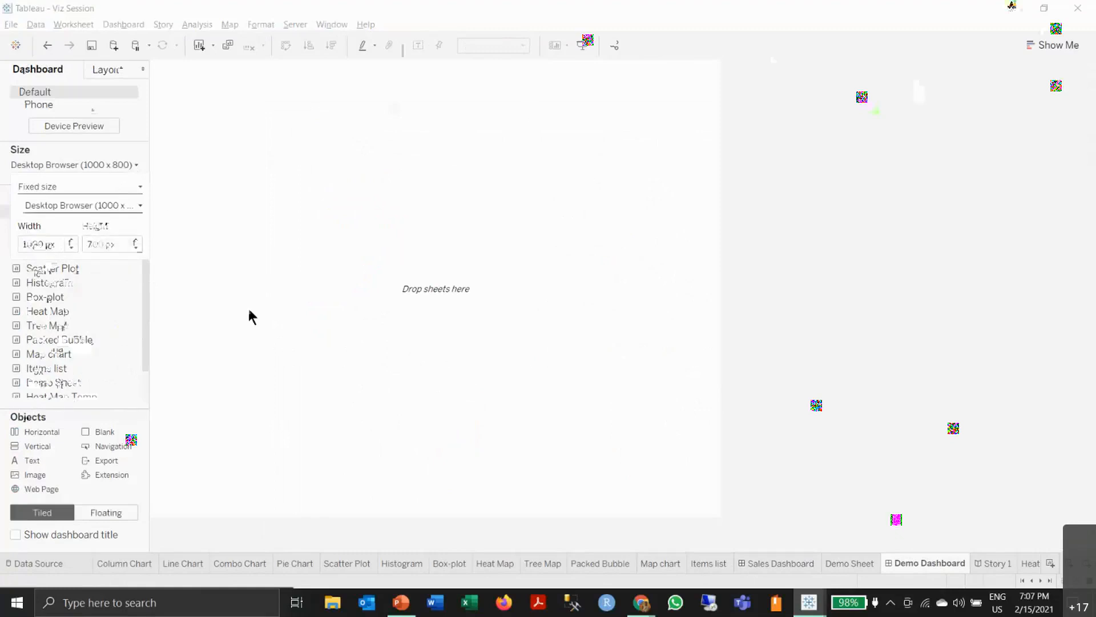
- Set the dashboard size to Automatic
click(117, 163)
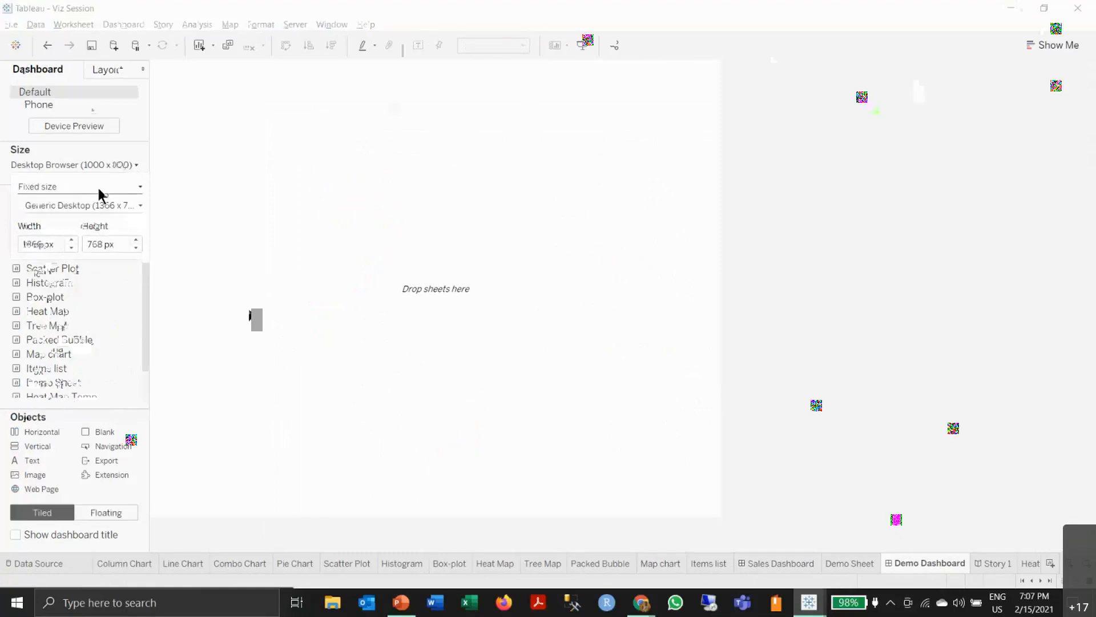
click(88, 188)
click(58, 212)
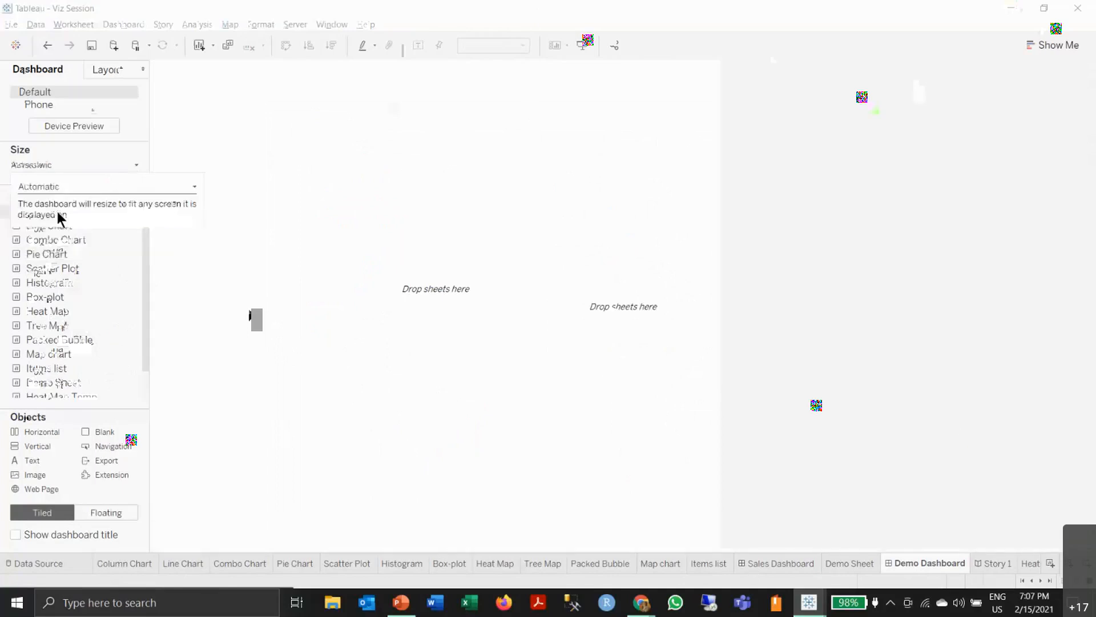
click(297, 281)
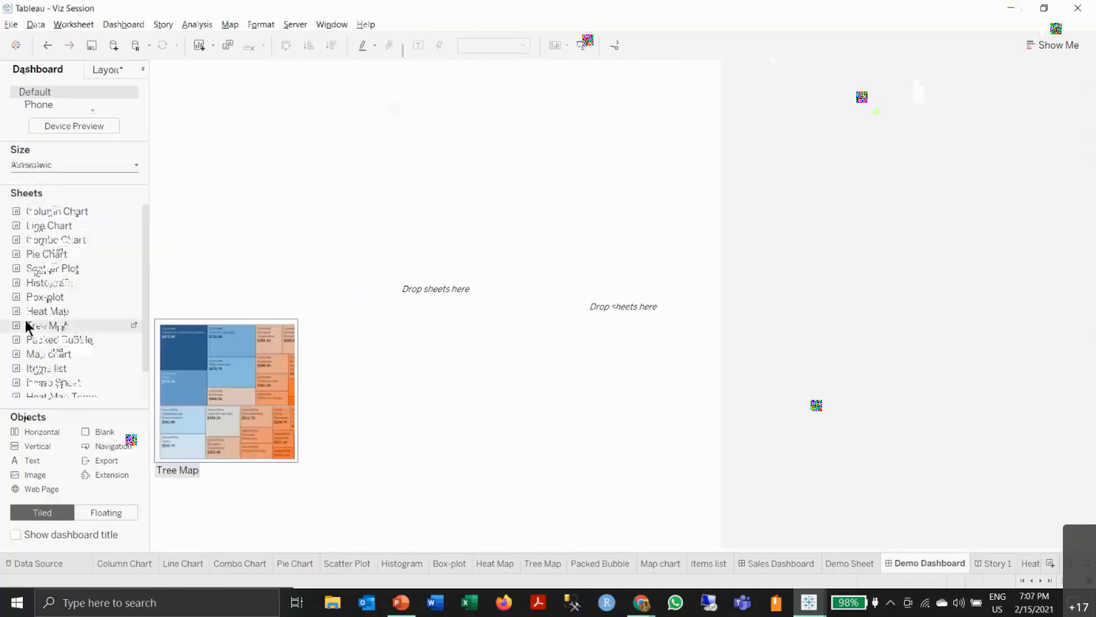
- Add the Map chart sheet to the dashboard and place the Heat Map sheet beside it on the right
scroll(28, 320, down, 1)
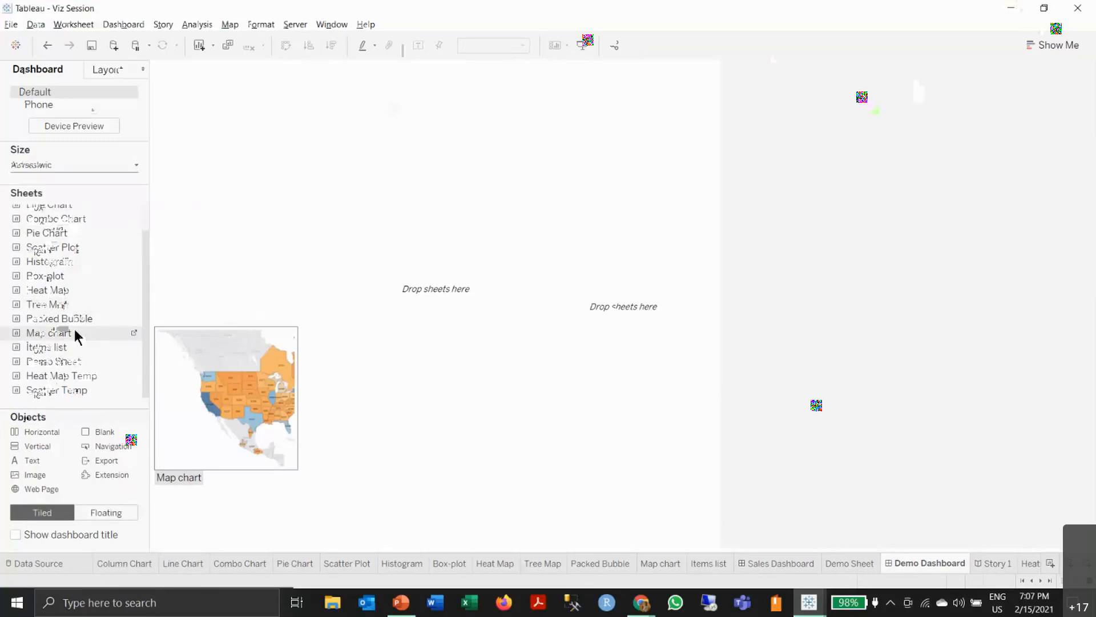
drag(77, 337, 246, 194)
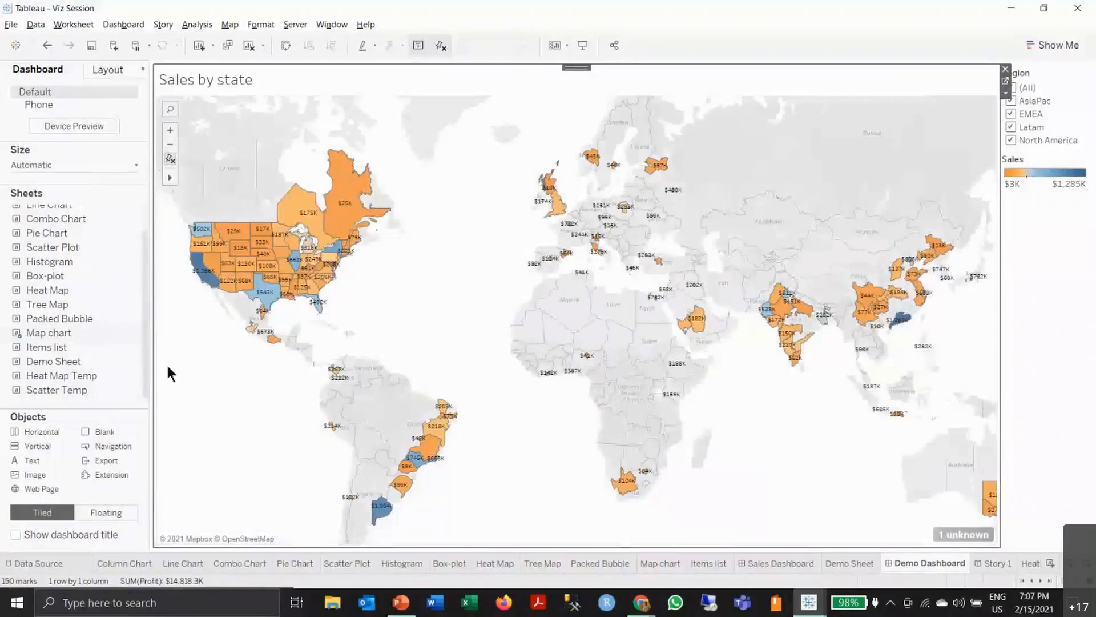
mouse_move(81, 347)
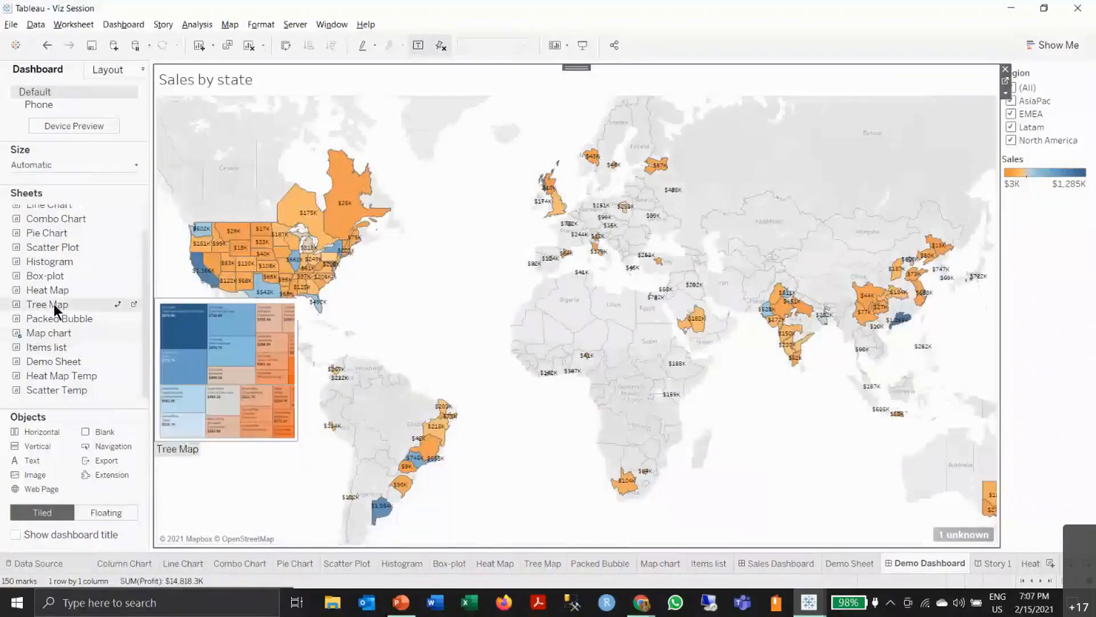
drag(51, 288, 783, 215)
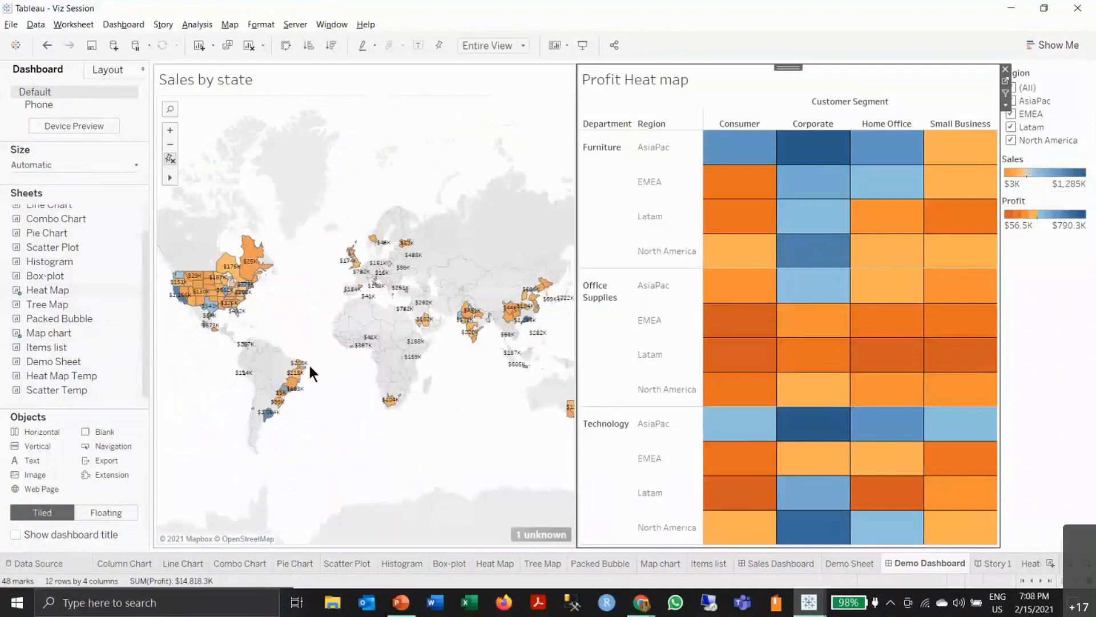
- Add the Column Chart sheet below the sales map and the Items list sheet below the profit heat map
mouse_move(97, 307)
scroll(97, 308, up, 1)
drag(67, 215, 337, 424)
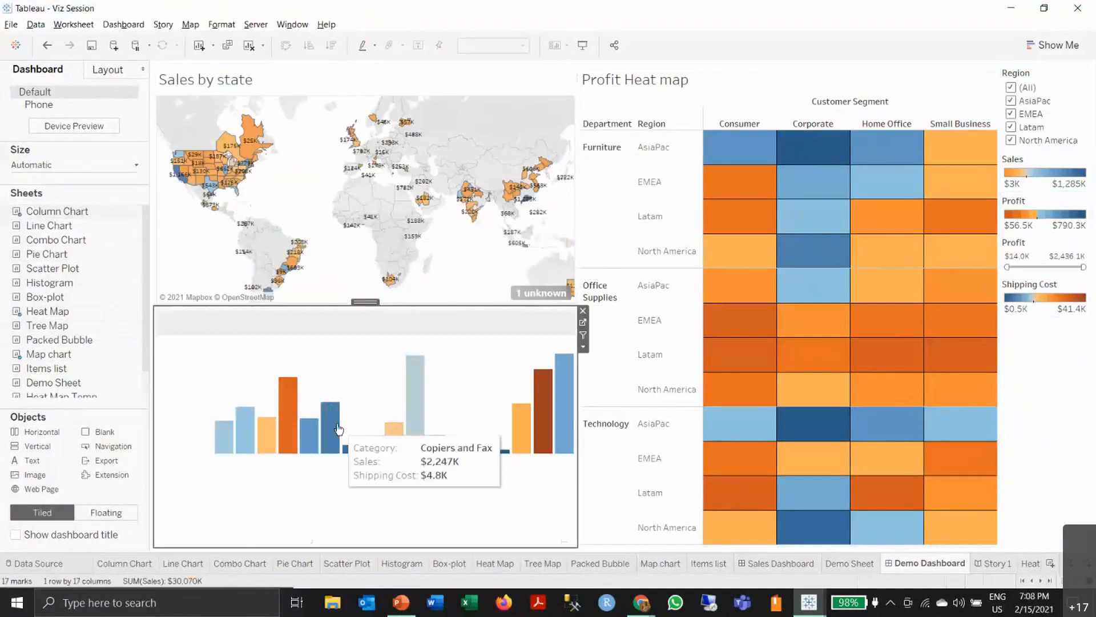
mouse_move(124, 341)
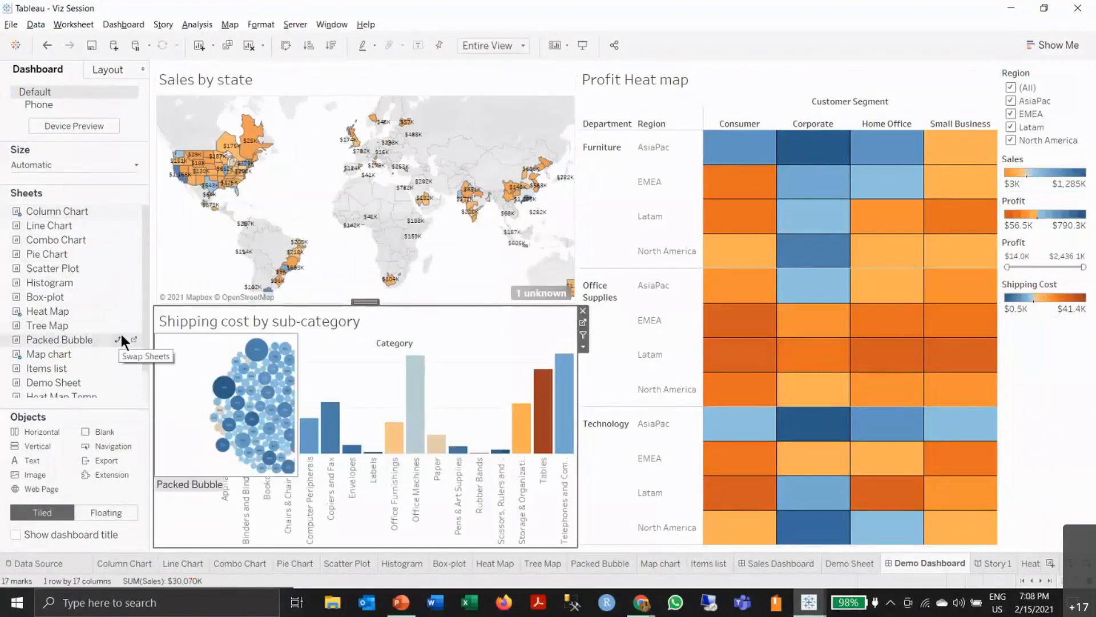
scroll(76, 282, down, 1)
drag(47, 343, 727, 431)
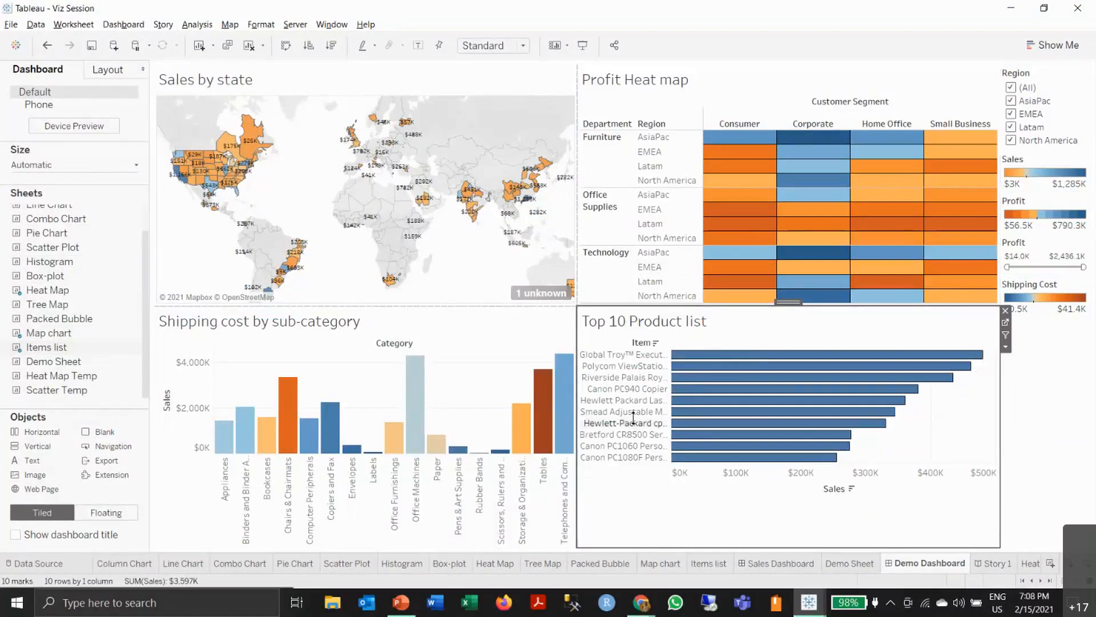
- Select California on the Sales by state map to examine its filtered figures in the other charts, and release the selection
click(486, 252)
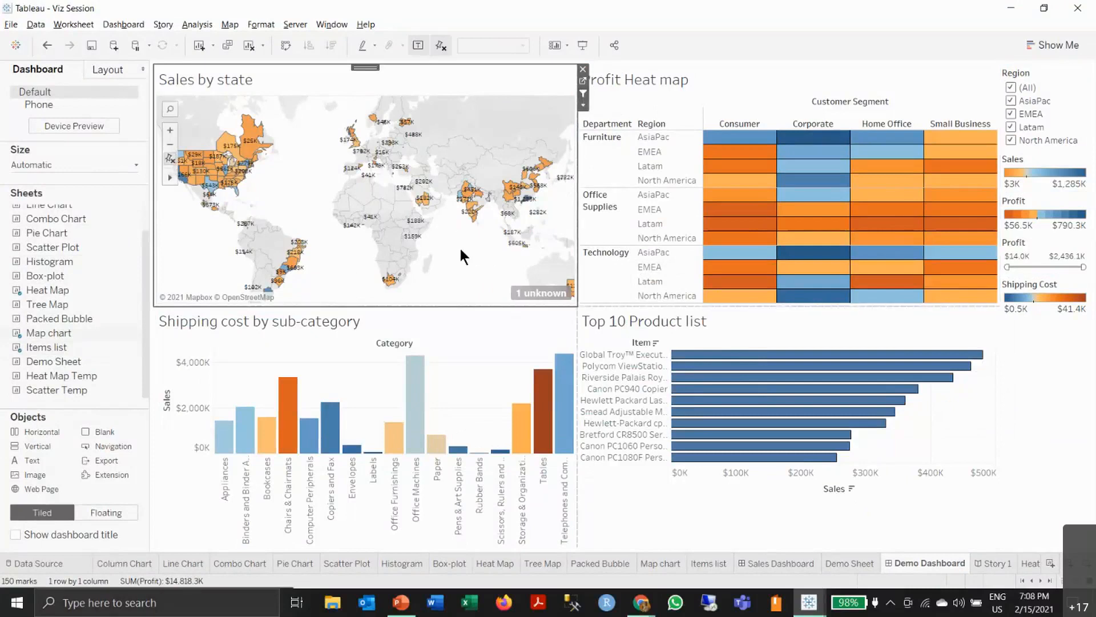
click(181, 176)
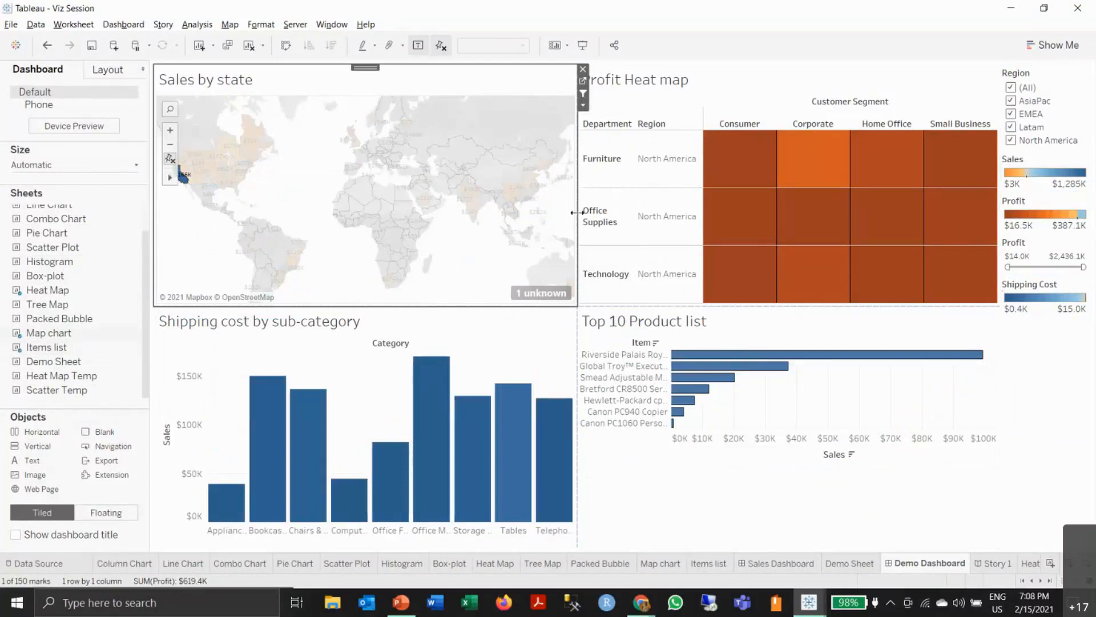
mouse_move(555, 491)
click(451, 238)
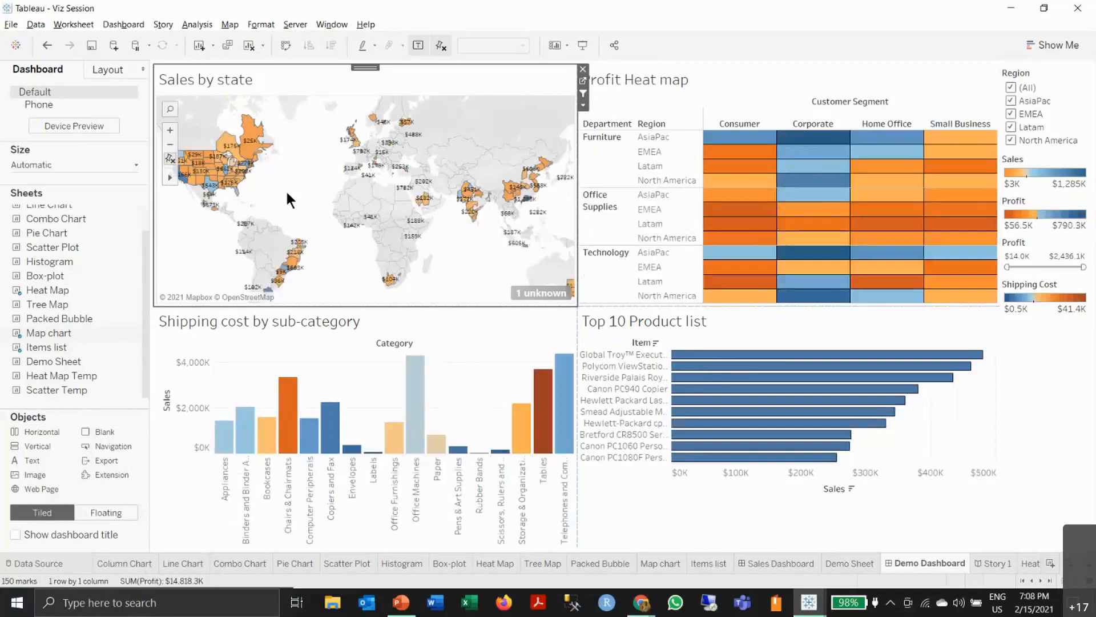
- Select a state in India on the sales map, examine its items in the Top 10 Product list, and release the selection
click(472, 209)
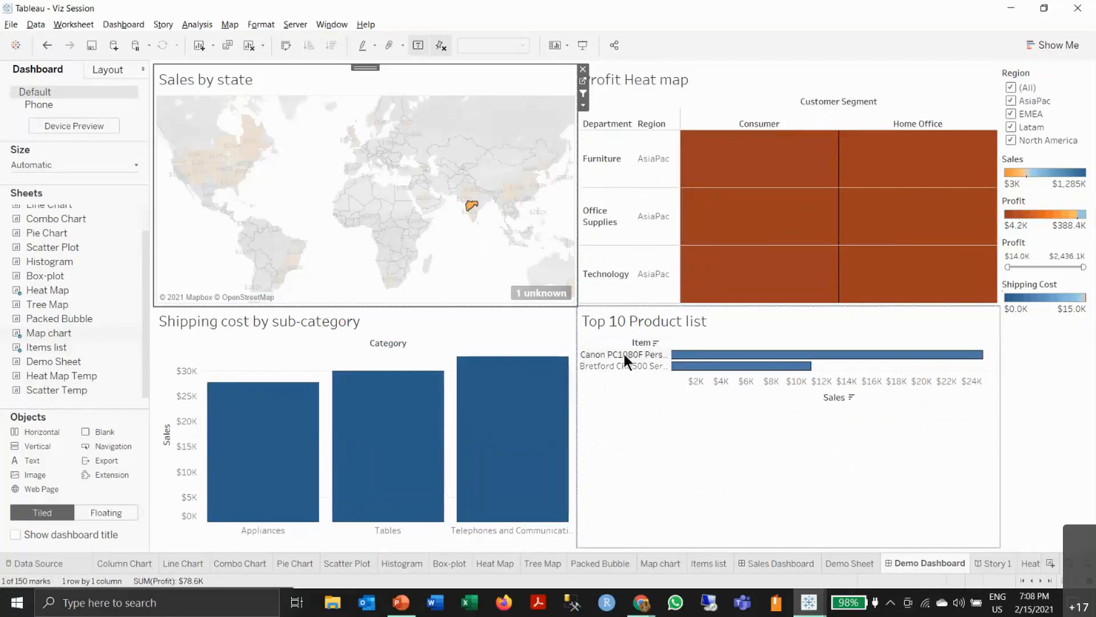
mouse_move(687, 361)
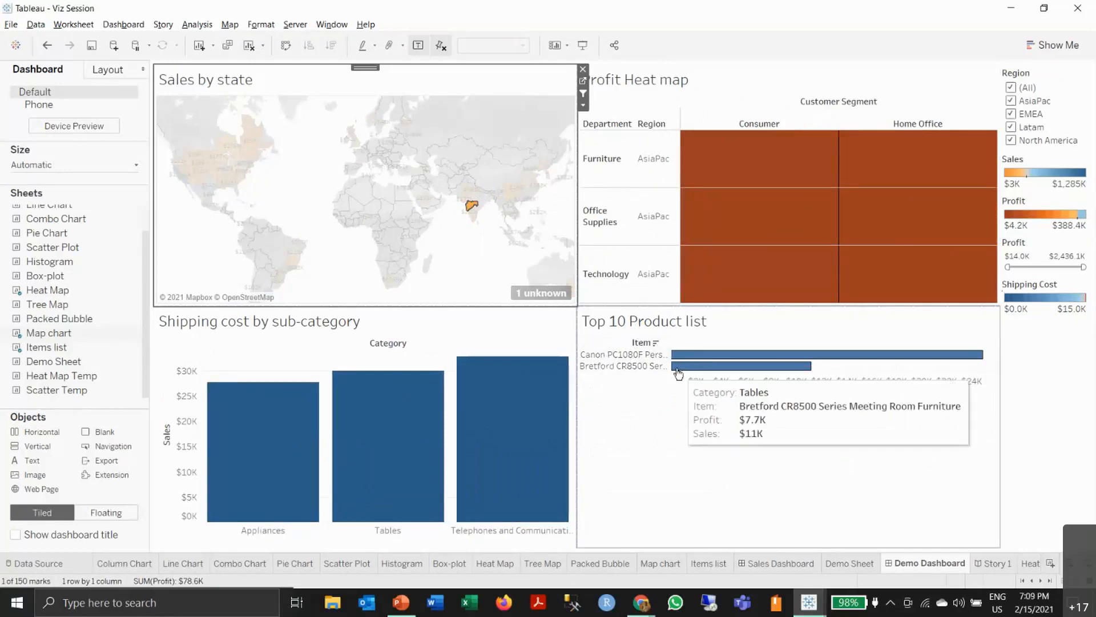
mouse_move(742, 361)
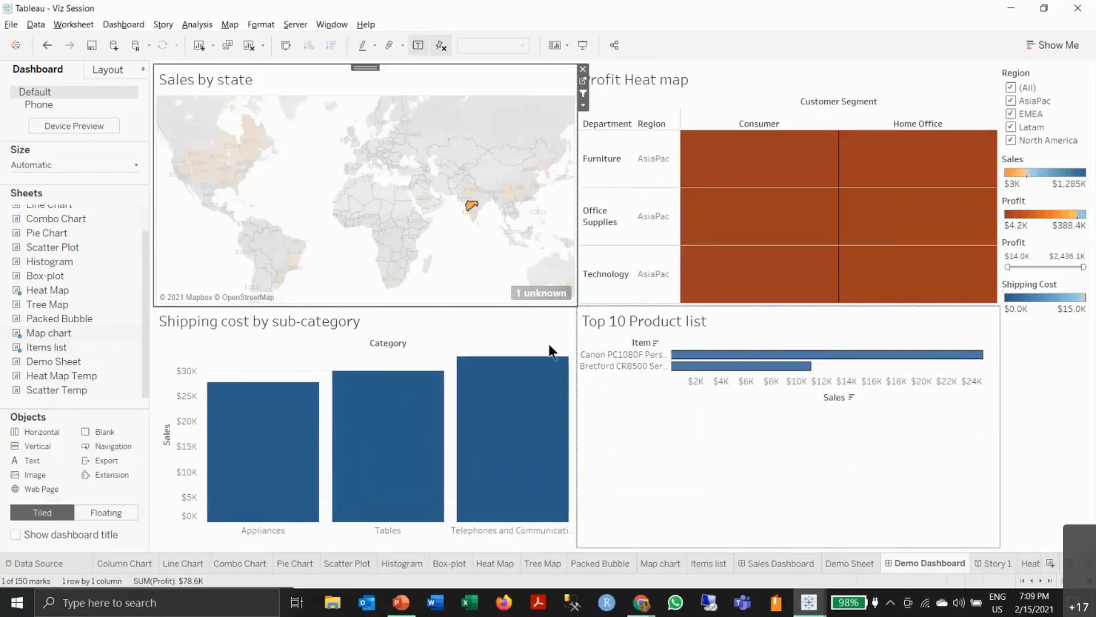
click(456, 276)
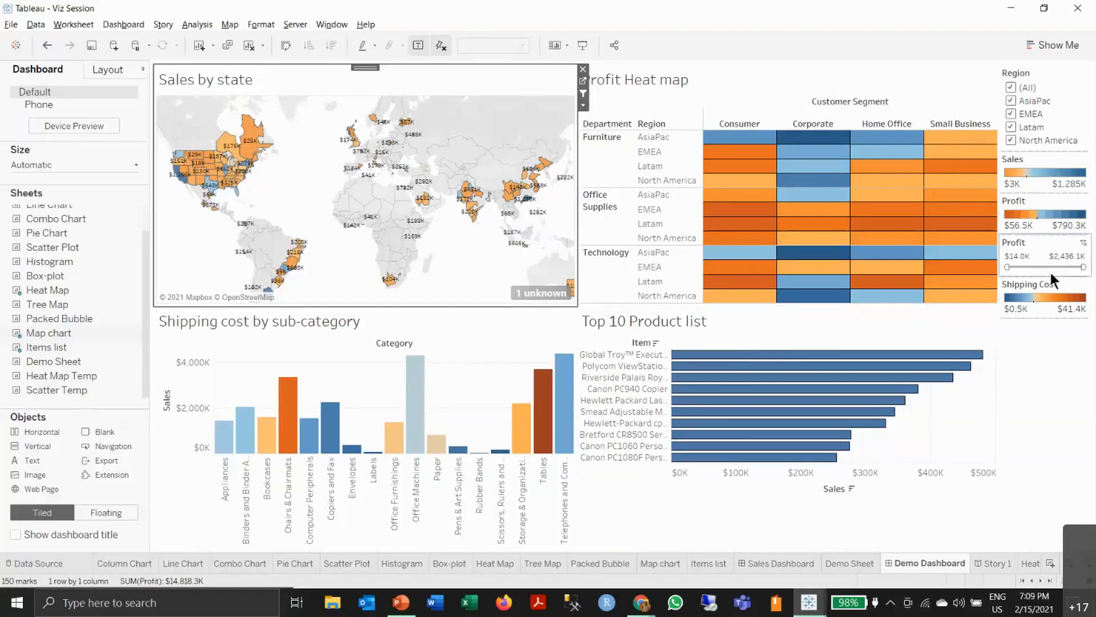
- Make the Shipping Cost color legend floating and place it at the upper right of the Shipping cost by sub-category chart
click(1062, 292)
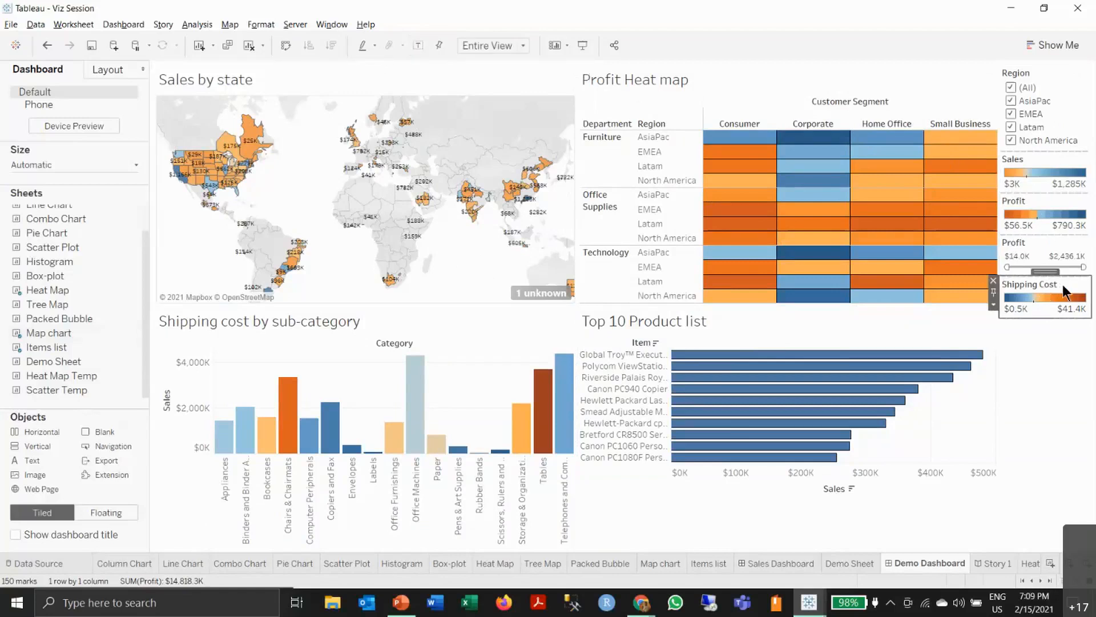
click(994, 305)
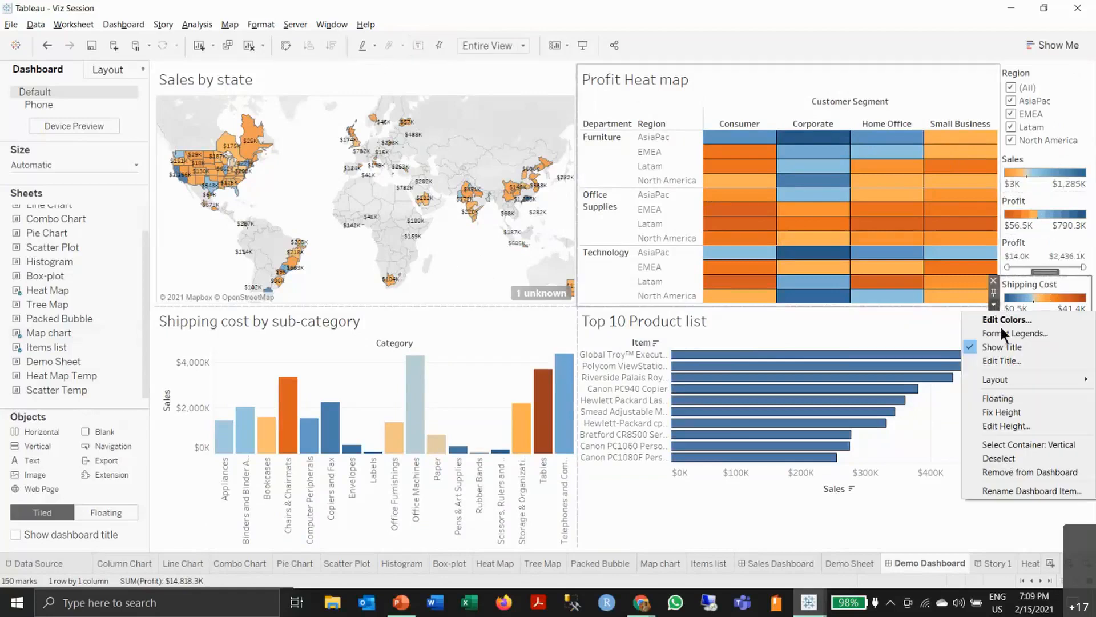
click(999, 399)
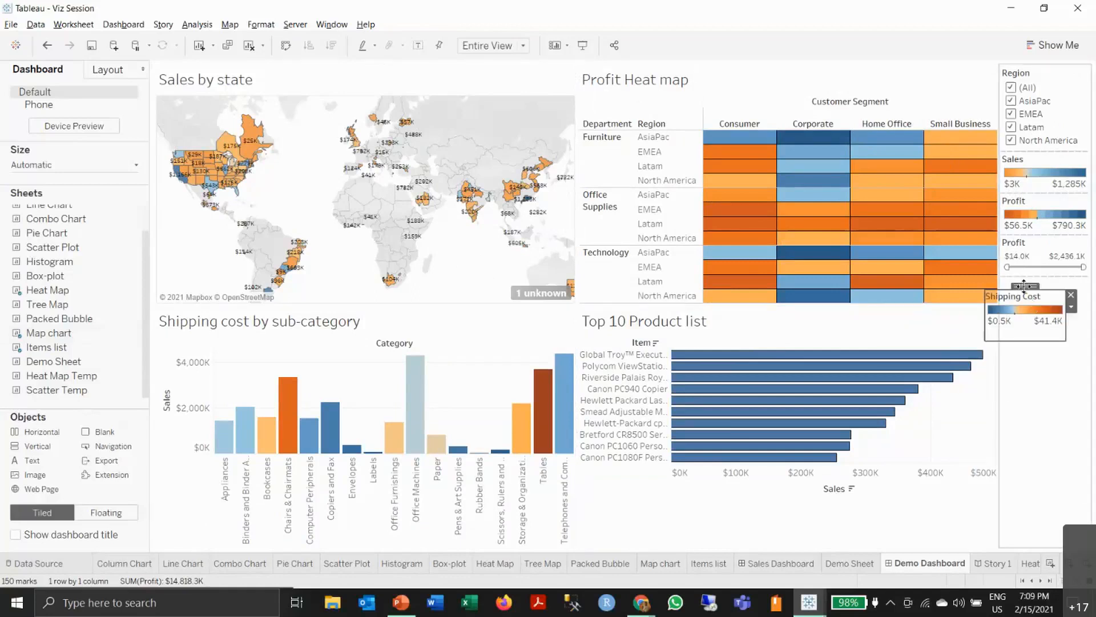
drag(1037, 271, 512, 306)
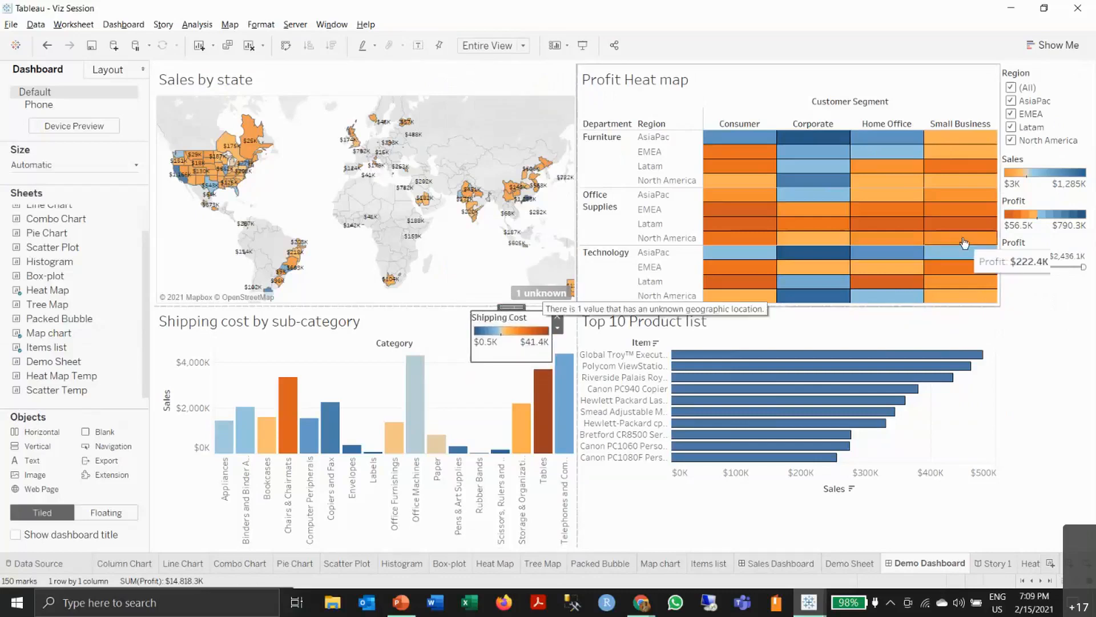
- Make the Sales color legend floating and place it at the upper right of the Sales by state map
click(1073, 169)
click(995, 175)
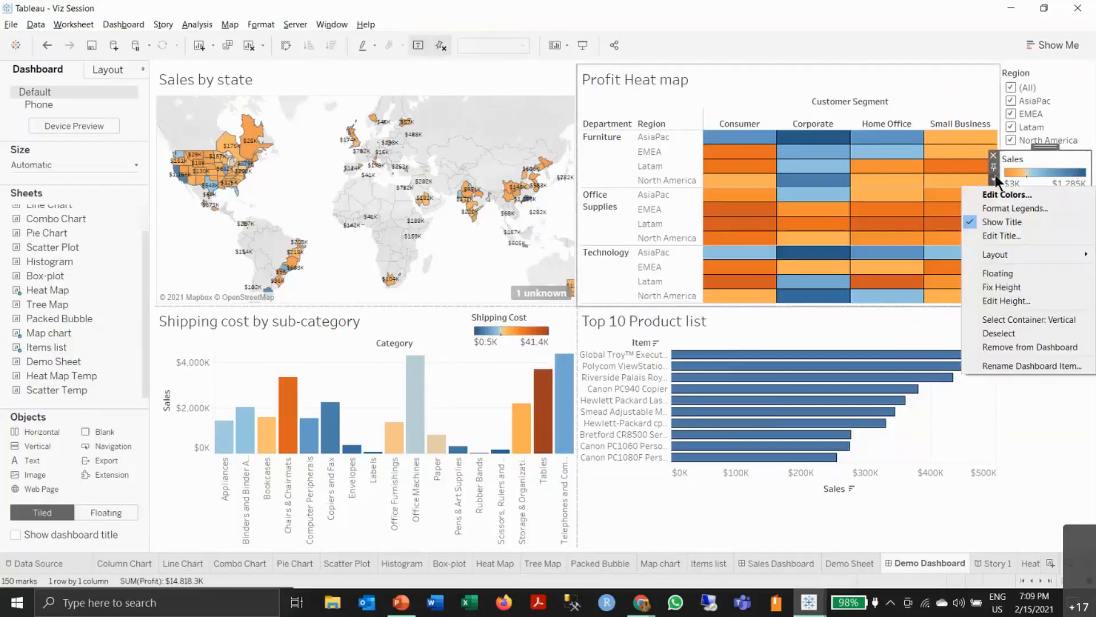
click(1026, 272)
drag(1022, 160, 519, 97)
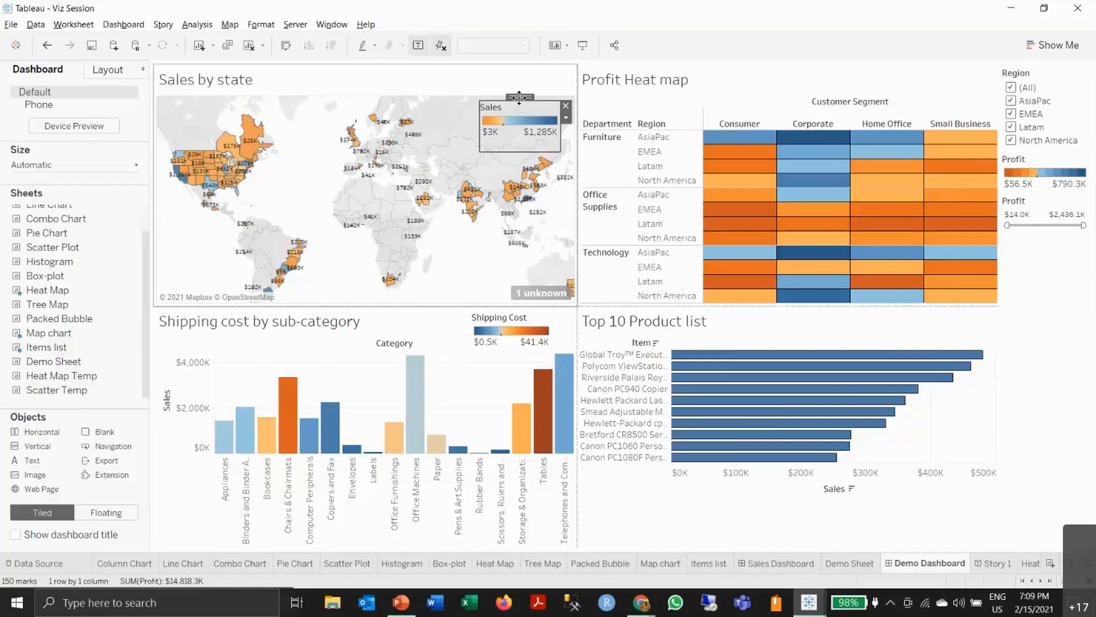
click(1067, 363)
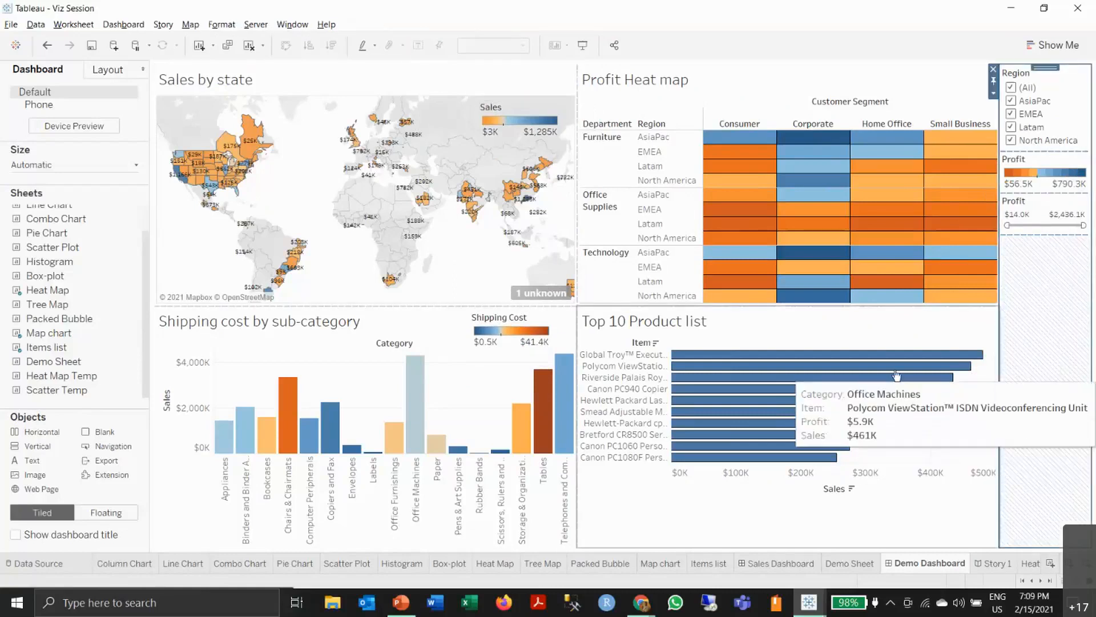
- Filter the dashboard's Region filter to only AsiaPac and EMEA
click(1009, 89)
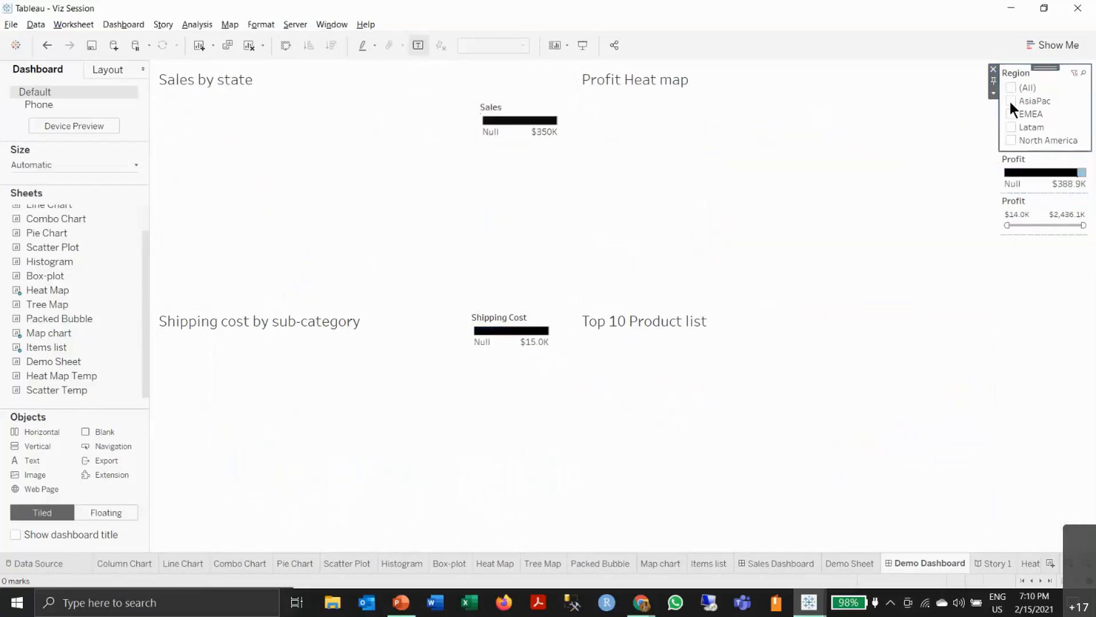
click(1010, 102)
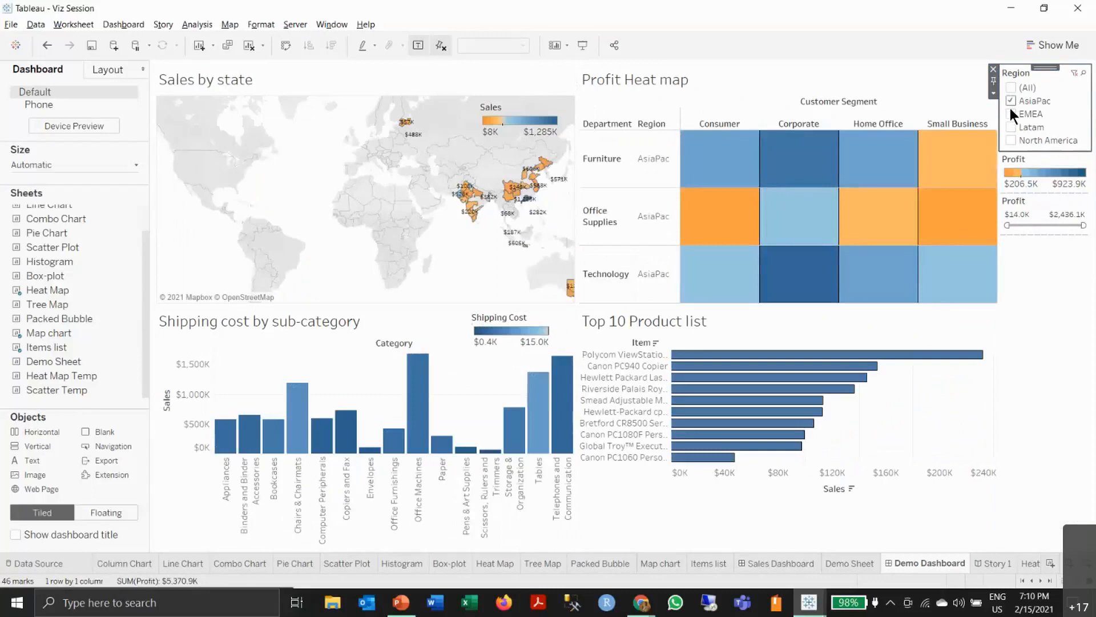
click(1011, 113)
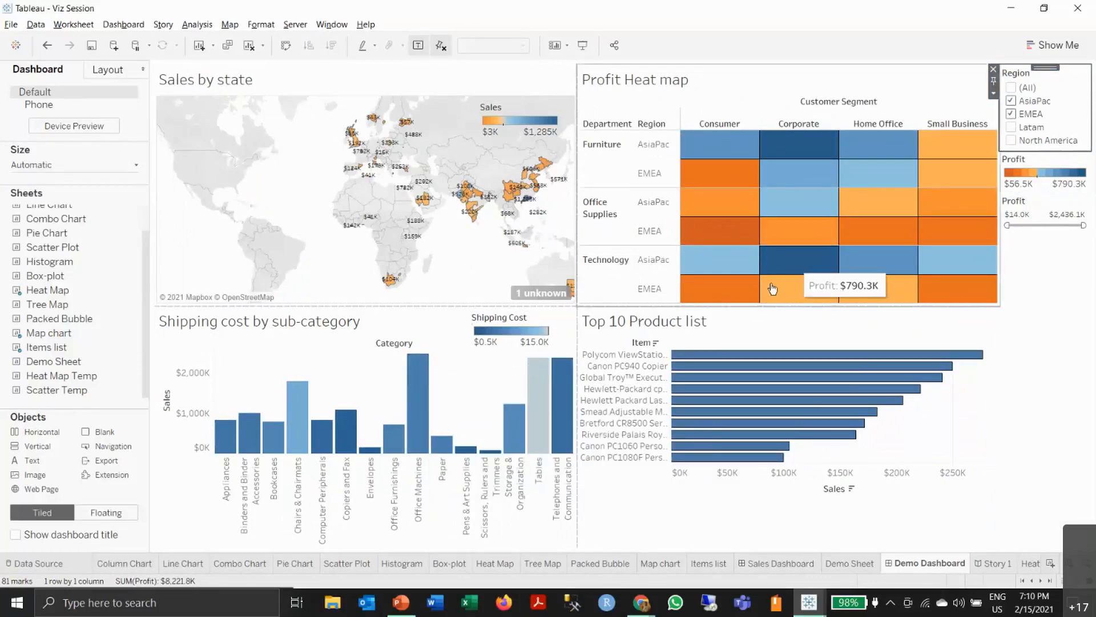
- Select a region in the United Kingdom and Sindh in Pakistan on the sales map to examine their filtered charts, and release the selection
click(357, 147)
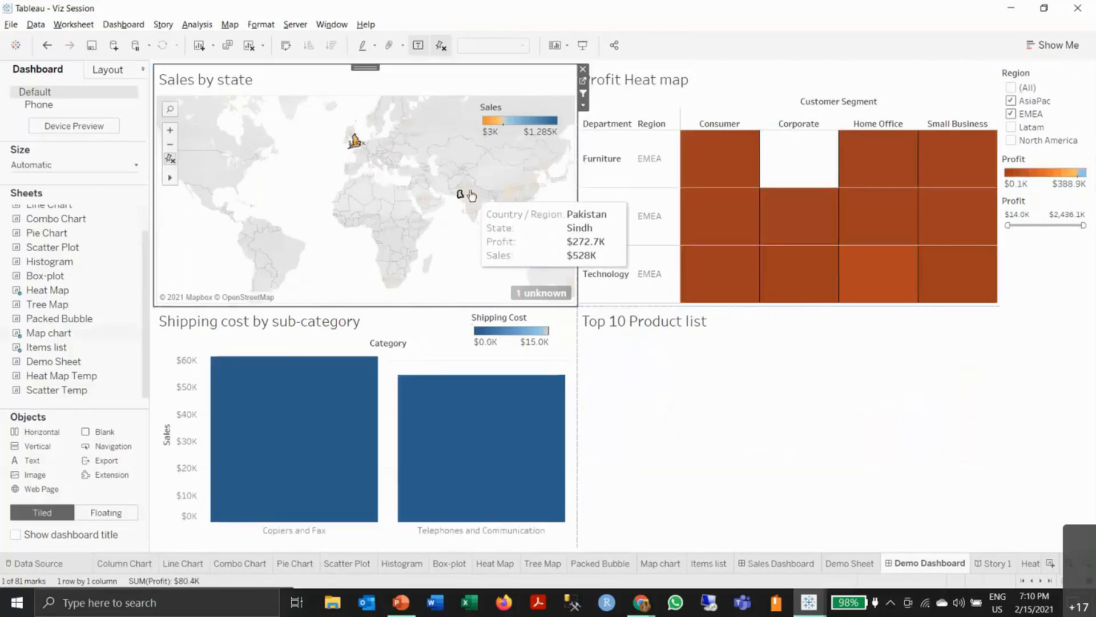
click(464, 193)
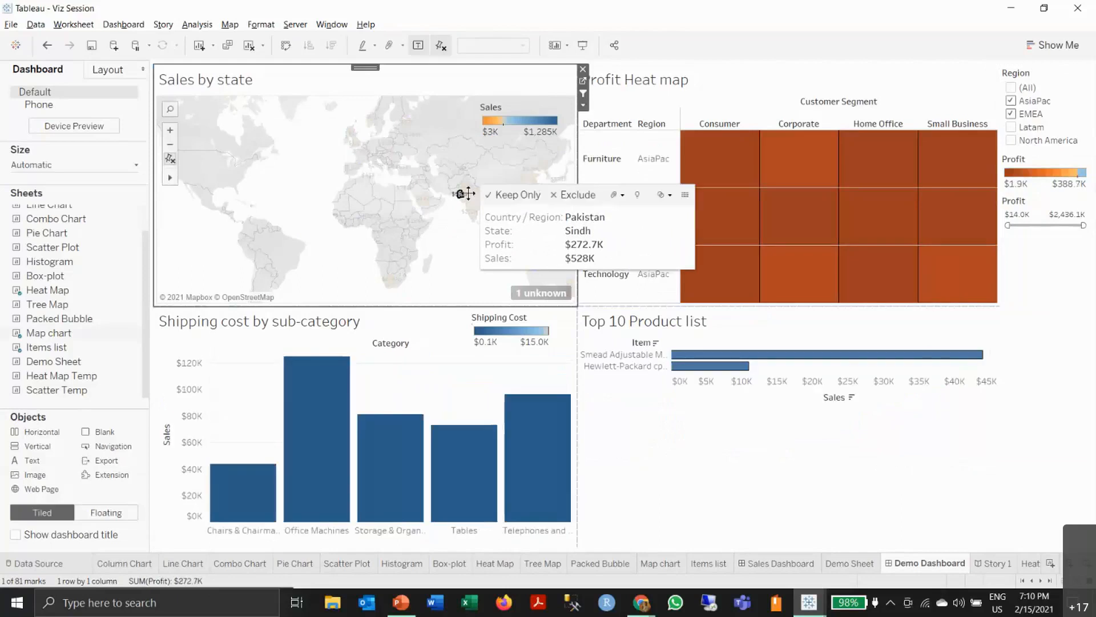
click(451, 258)
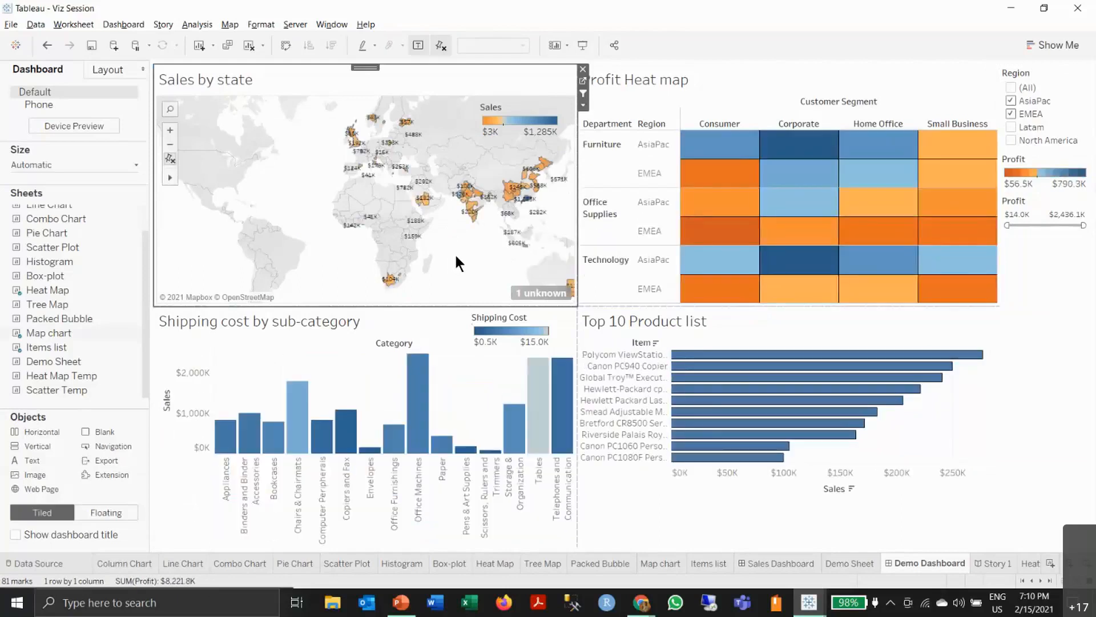
click(1065, 358)
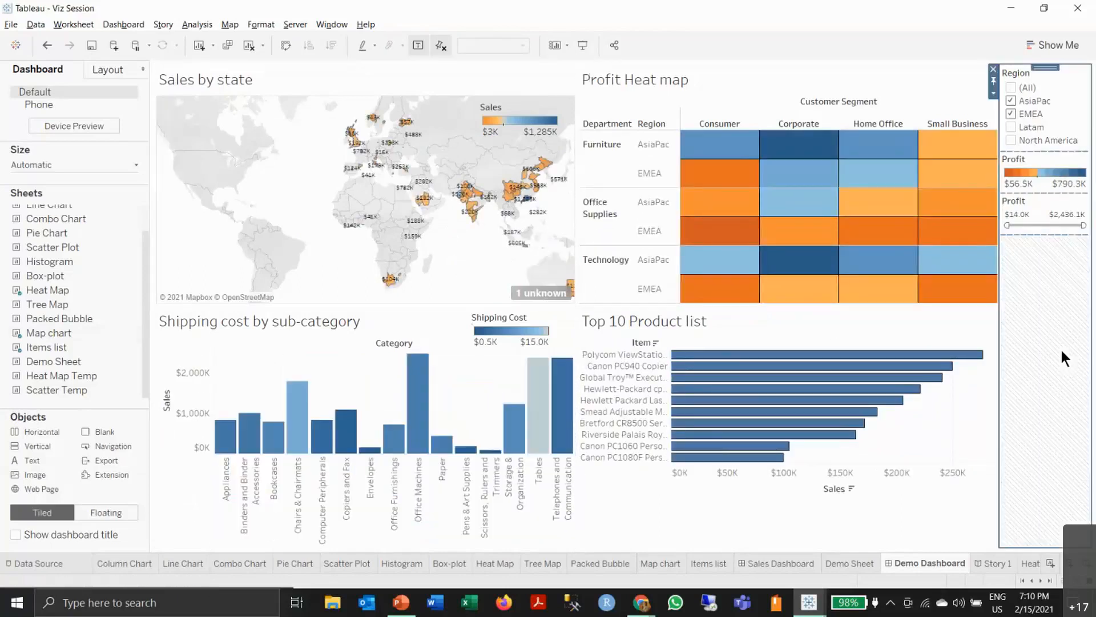
- Show the dashboard in presentation mode, set the Region filter back to (All), and leave presentation mode
click(583, 44)
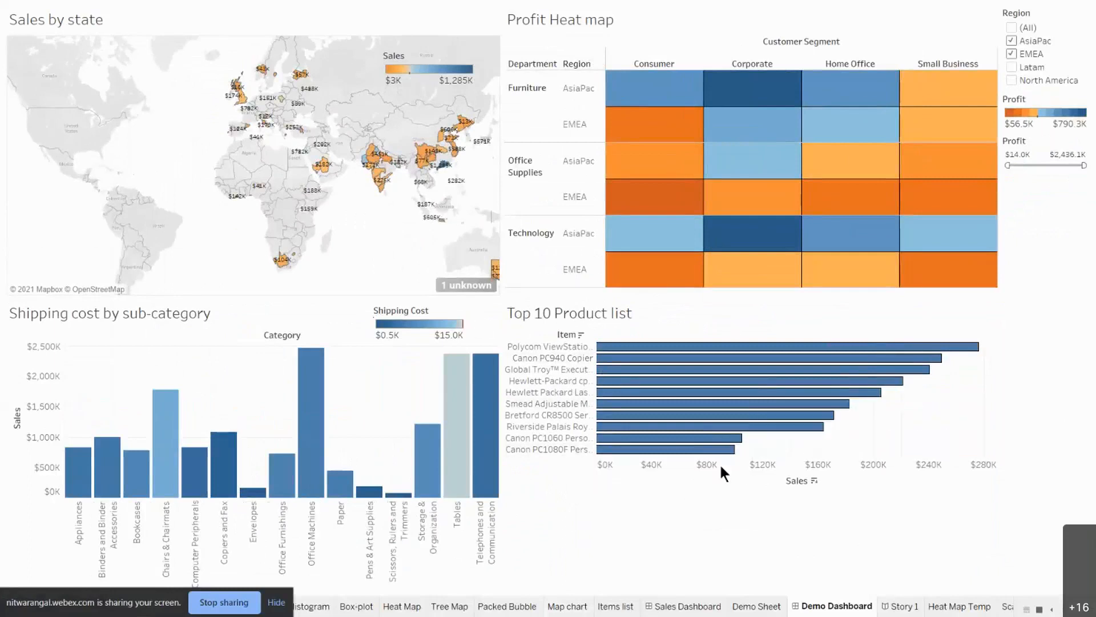
click(1012, 26)
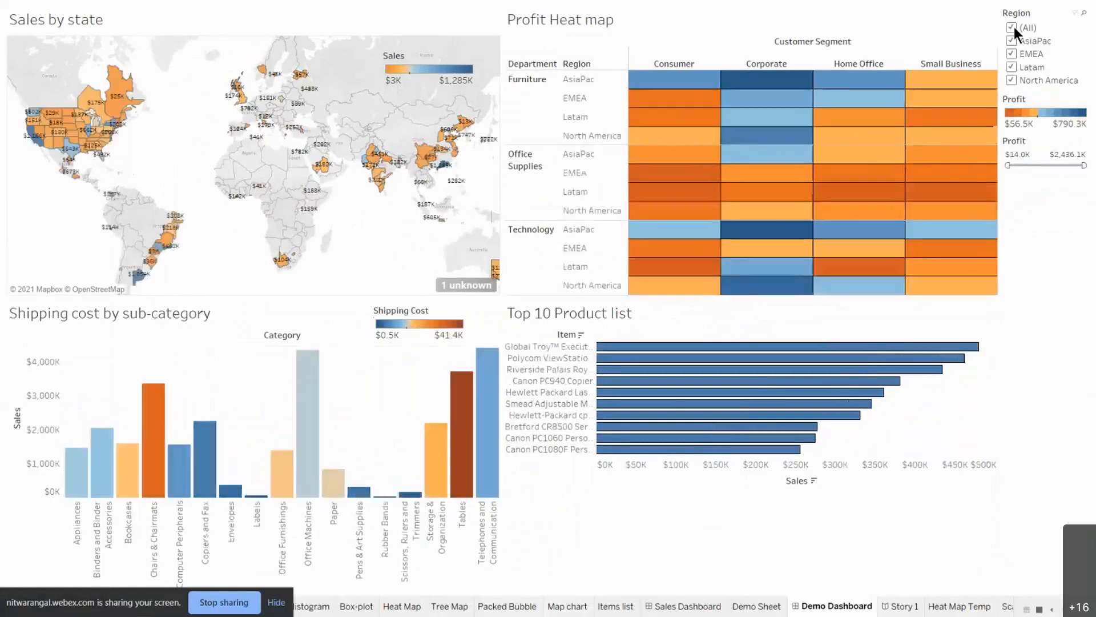
key(Escape)
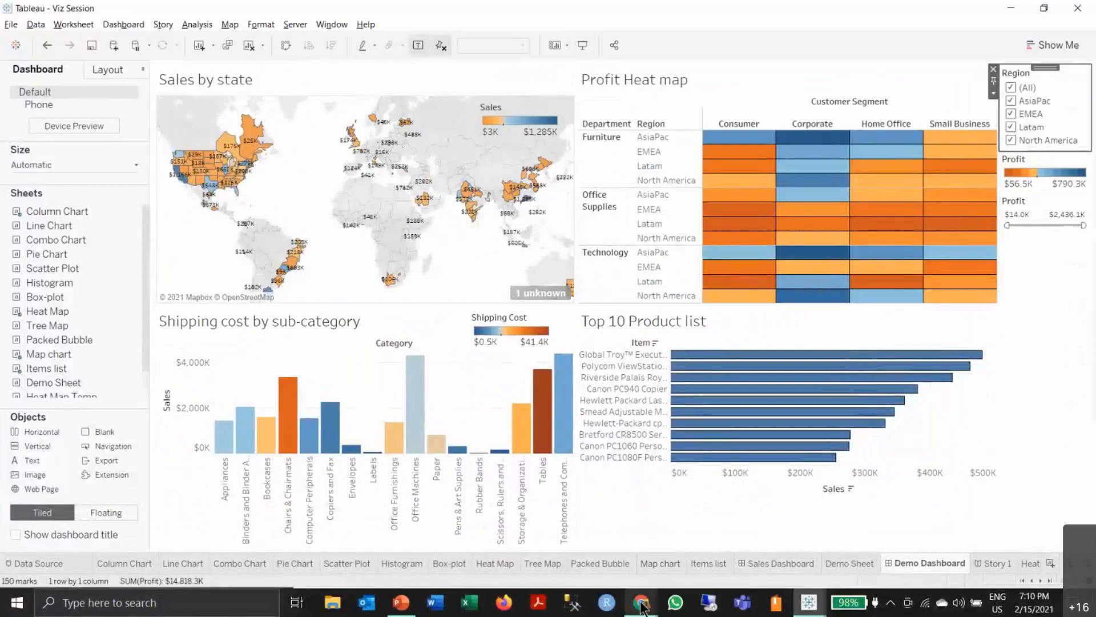
- Switch to the Webex meeting in Chrome and look through its list of participants
mouse_move(642, 606)
click(578, 551)
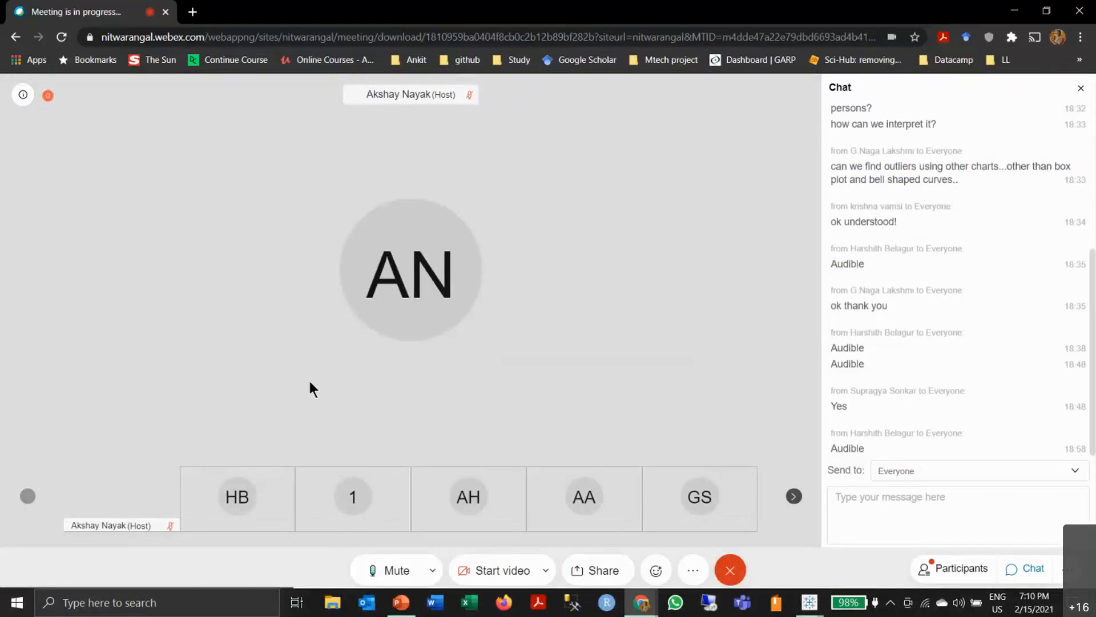
click(949, 568)
scroll(919, 439, down, 3)
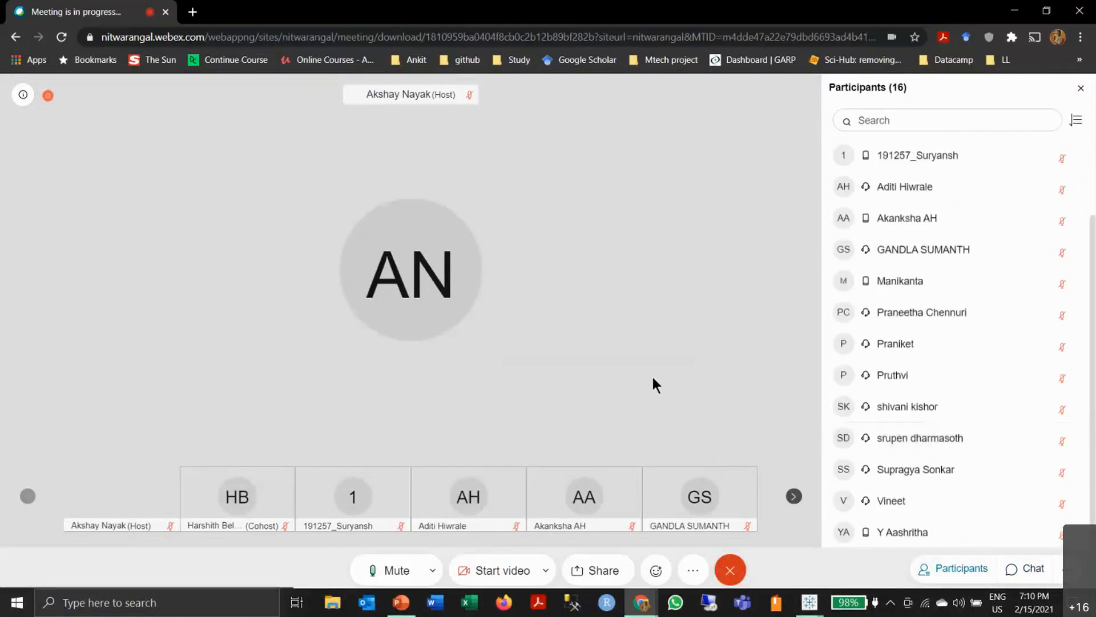
- Switch to the Viz session presentation in PowerPoint, start the slide show from slide 26, and advance to the Things to keep in mind slide
click(401, 612)
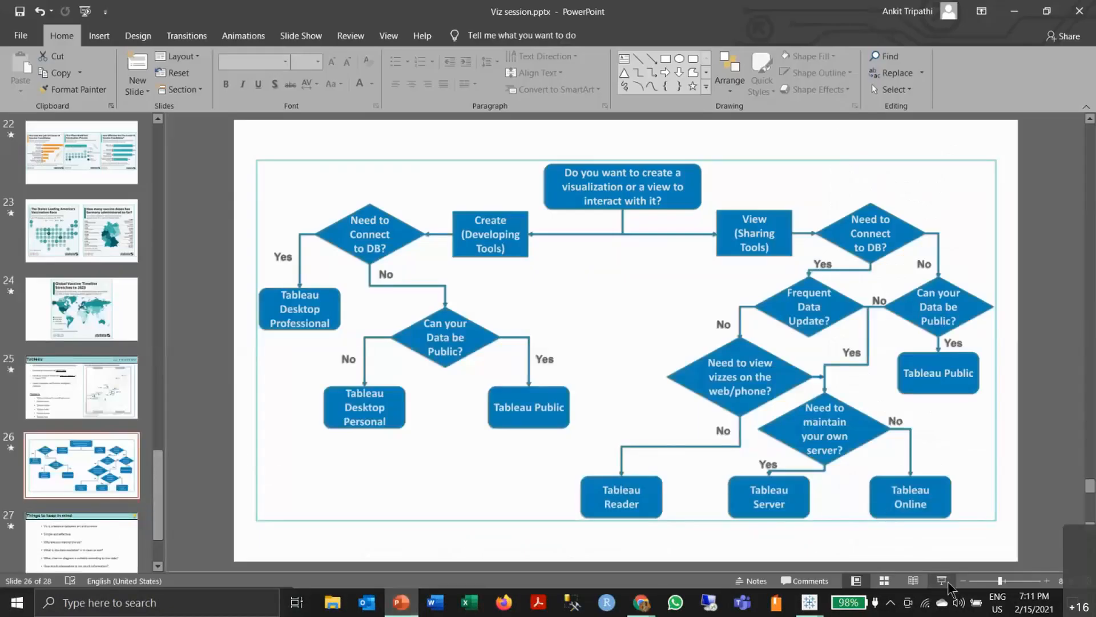
click(943, 581)
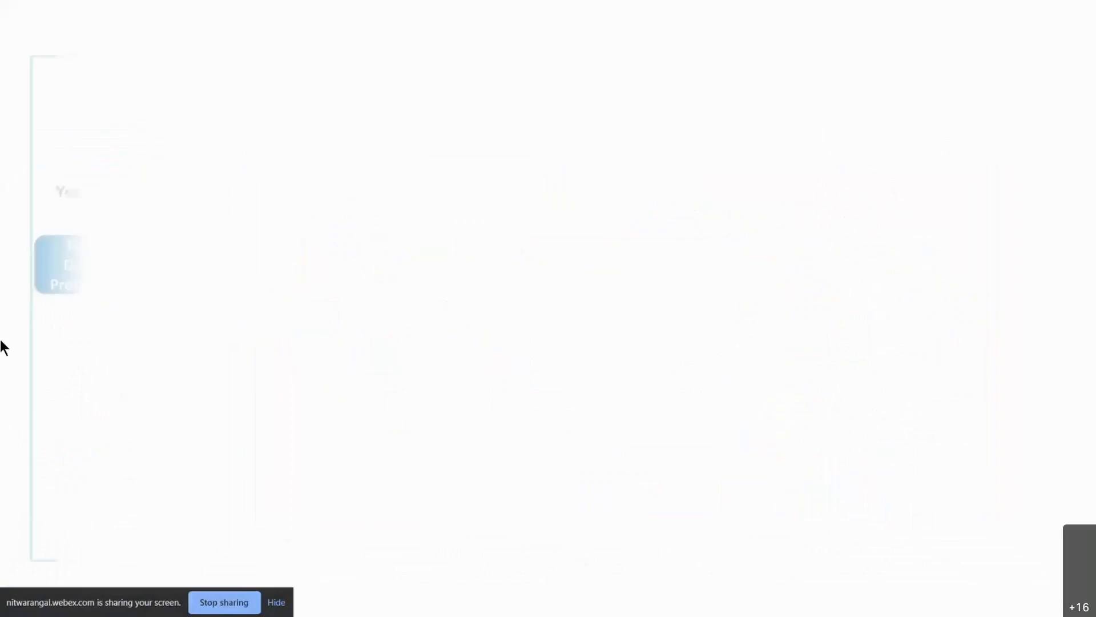
key(Right)
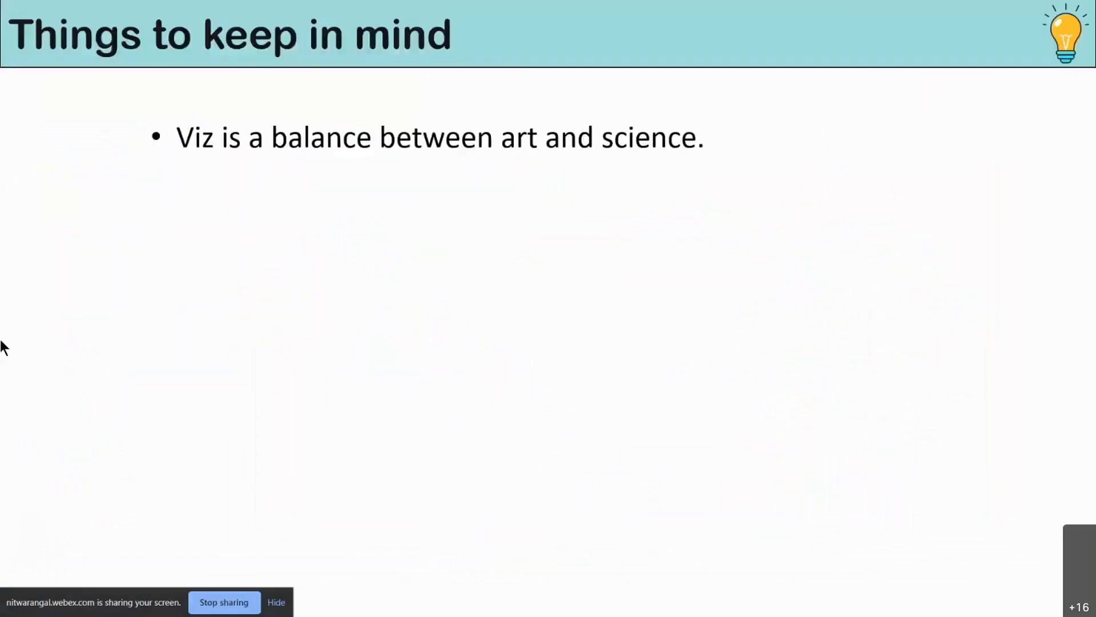